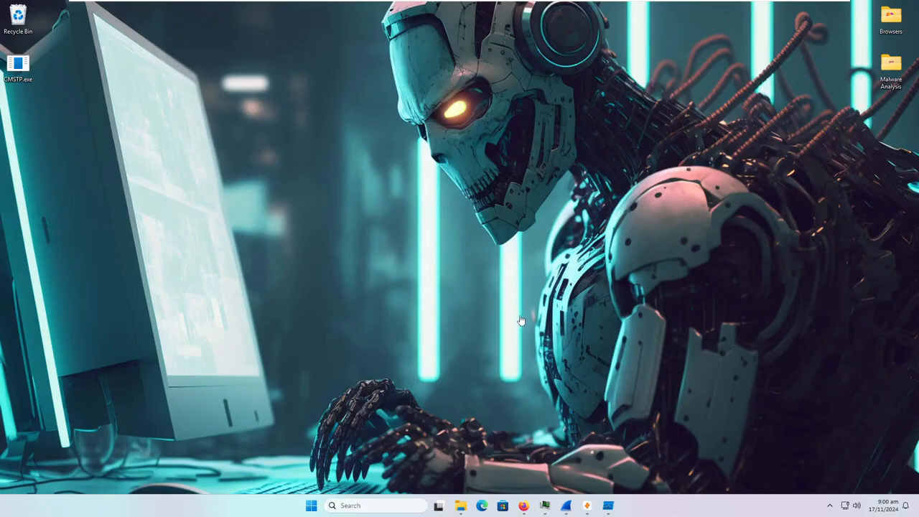
- Bring the Firefox window with the CMSTP.EXE VirusTotal report (48/73 detections) to the front
{"action": "left_click", "coordinate": [525, 507]}
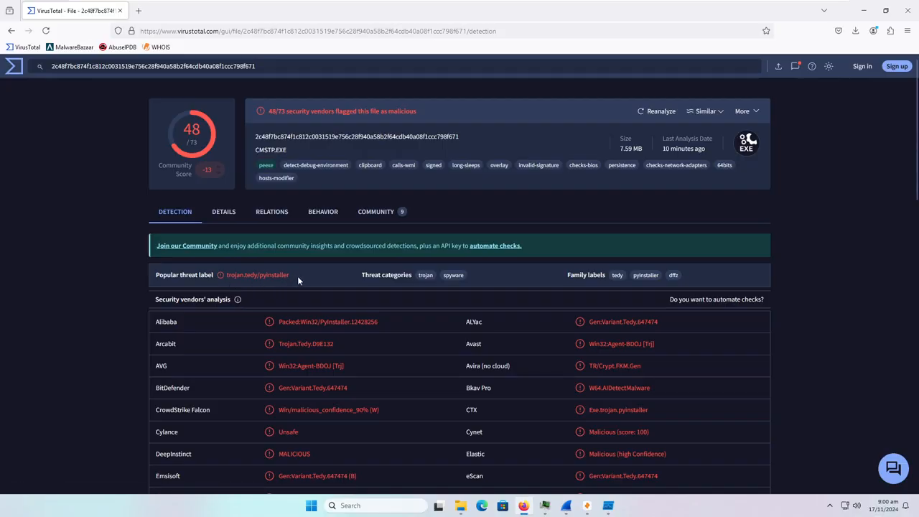
- Review the vendor verdicts, then switch to the Community view with 3 votes and 6 comments
{"action": "scroll", "coordinate": [297, 275], "scroll_direction": "down", "scroll_amount": 3}
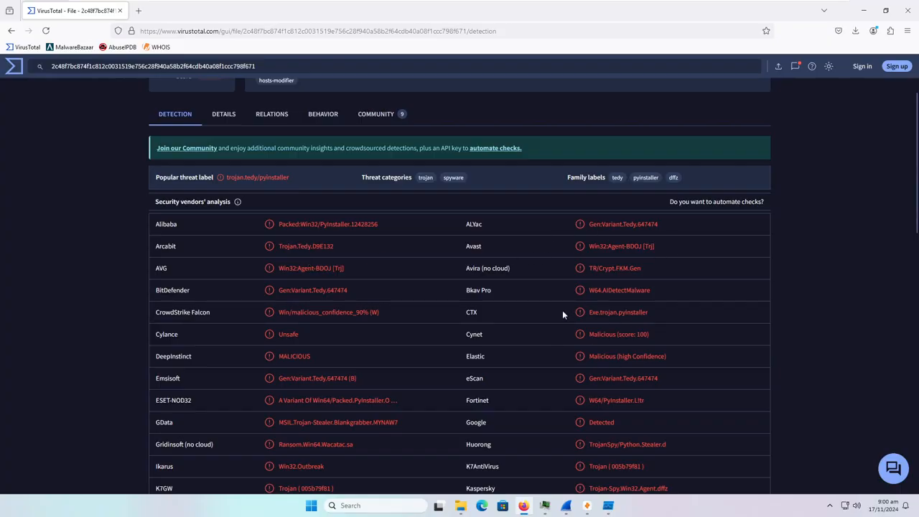
{"action": "scroll", "coordinate": [355, 400], "scroll_direction": "down", "scroll_amount": 1}
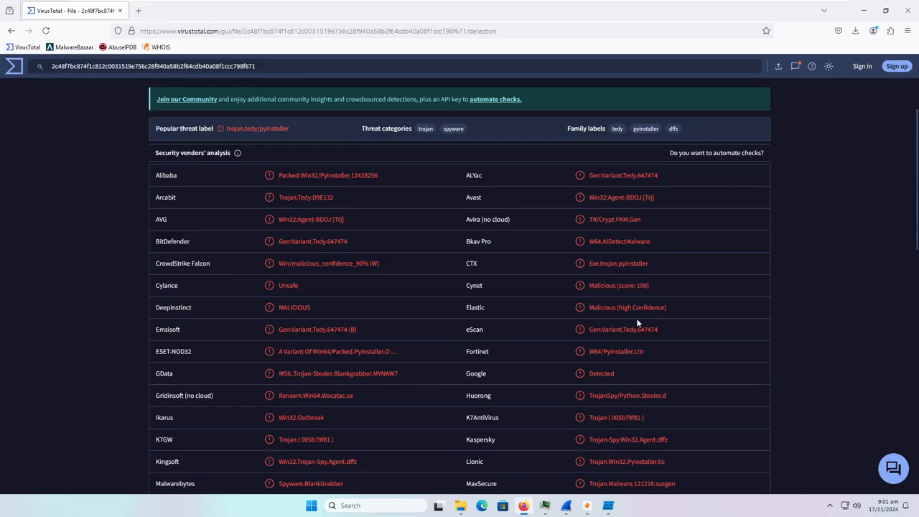
{"action": "scroll", "coordinate": [308, 370], "scroll_direction": "up", "scroll_amount": 2}
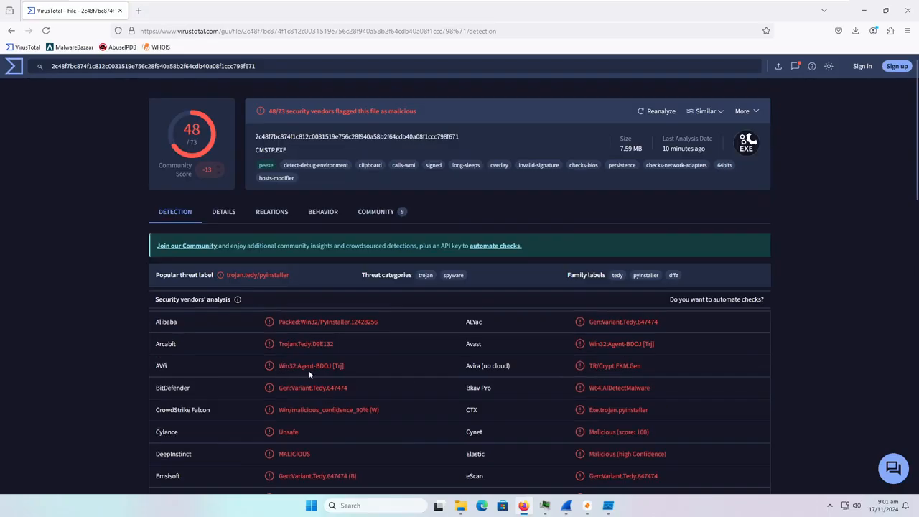
{"action": "left_click", "coordinate": [382, 212]}
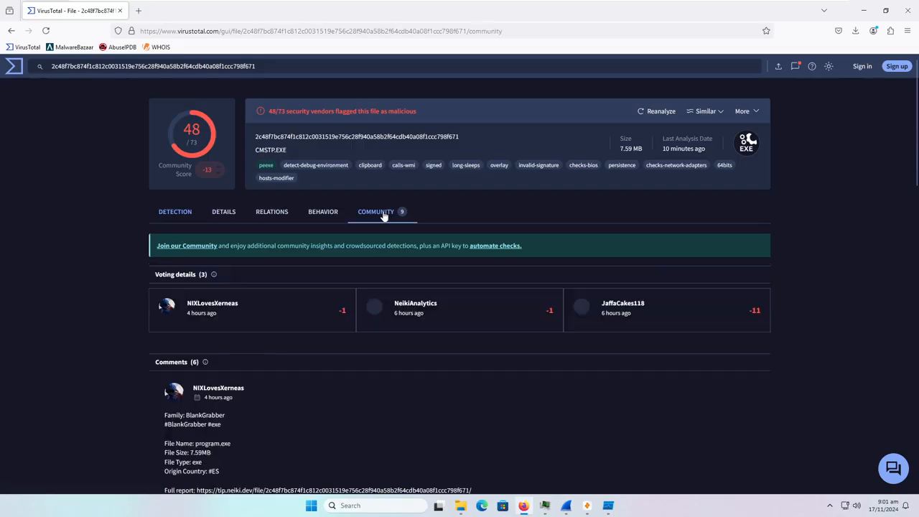
- Read the community comments, then return to Detection to see the trojan.tedy/pyinstaller label
{"action": "scroll", "coordinate": [85, 331], "scroll_direction": "down", "scroll_amount": 3}
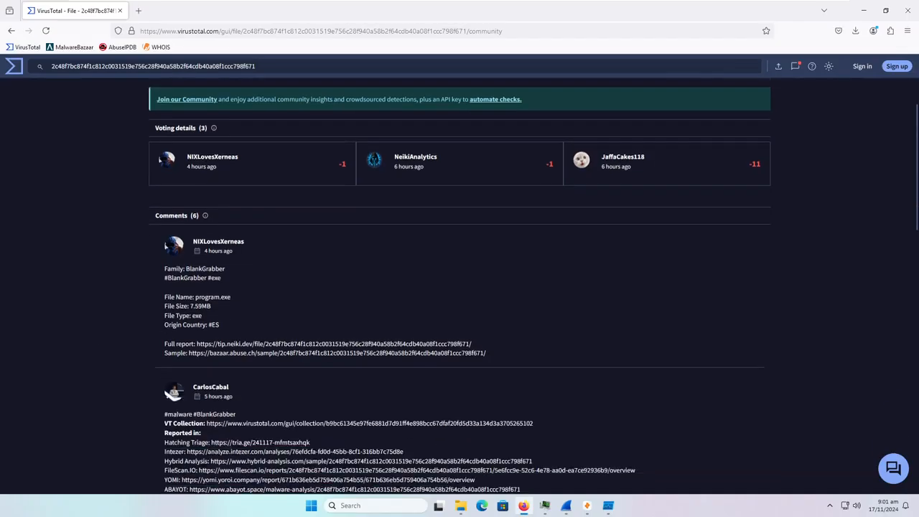
{"action": "scroll", "coordinate": [206, 259], "scroll_direction": "down", "scroll_amount": 2}
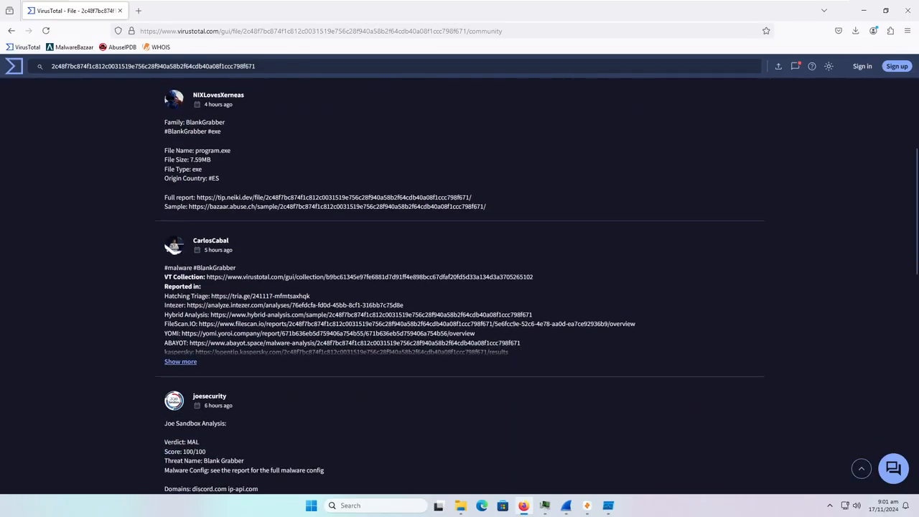
{"action": "scroll", "coordinate": [222, 332], "scroll_direction": "down", "scroll_amount": 2}
{"action": "scroll", "coordinate": [266, 392], "scroll_direction": "up", "scroll_amount": 5}
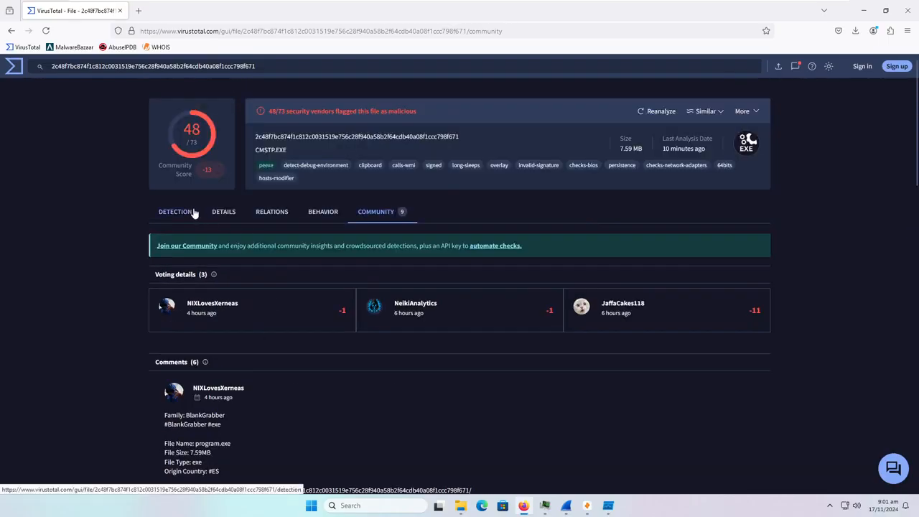
{"action": "left_click", "coordinate": [193, 214]}
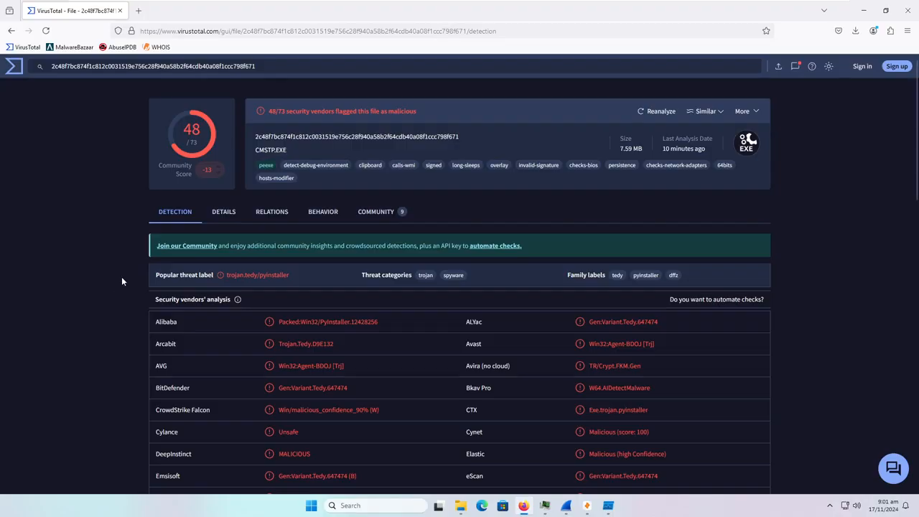
{"action": "scroll", "coordinate": [122, 277], "scroll_direction": "down", "scroll_amount": 3}
{"action": "scroll", "coordinate": [126, 278], "scroll_direction": "up", "scroll_amount": 3}
{"action": "scroll", "coordinate": [300, 382], "scroll_direction": "down", "scroll_amount": 13}
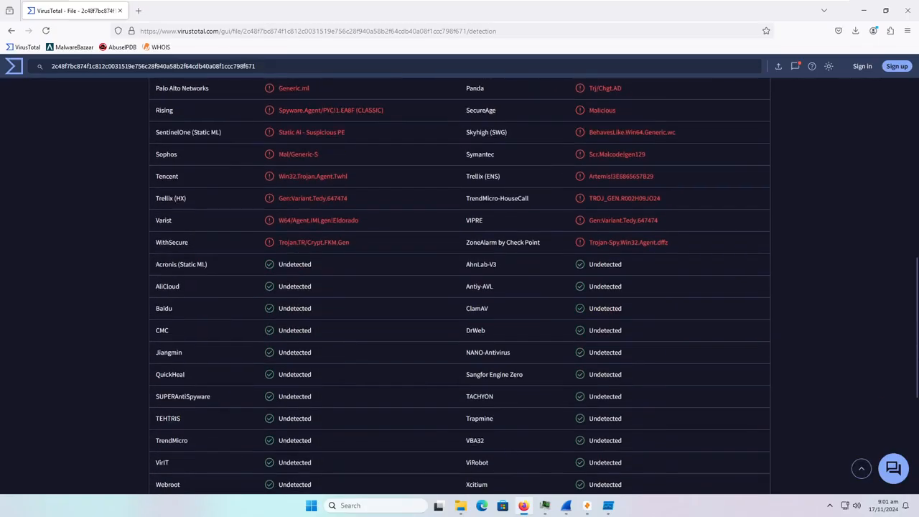
{"action": "mouse_move", "coordinate": [455, 308]}
{"action": "left_mouse_down"}
{"action": "mouse_move", "coordinate": [509, 296]}
{"action": "mouse_move", "coordinate": [498, 313]}
{"action": "mouse_move", "coordinate": [444, 318]}
{"action": "left_mouse_up"}
{"action": "scroll", "coordinate": [436, 327], "scroll_direction": "down", "scroll_amount": 1}
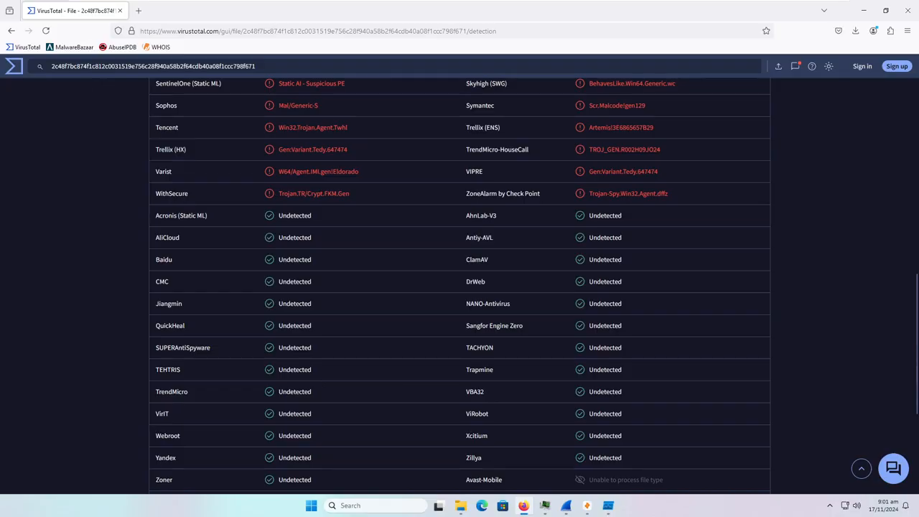
{"action": "scroll", "coordinate": [298, 397], "scroll_direction": "down", "scroll_amount": 1}
{"action": "double_click", "coordinate": [288, 394]}
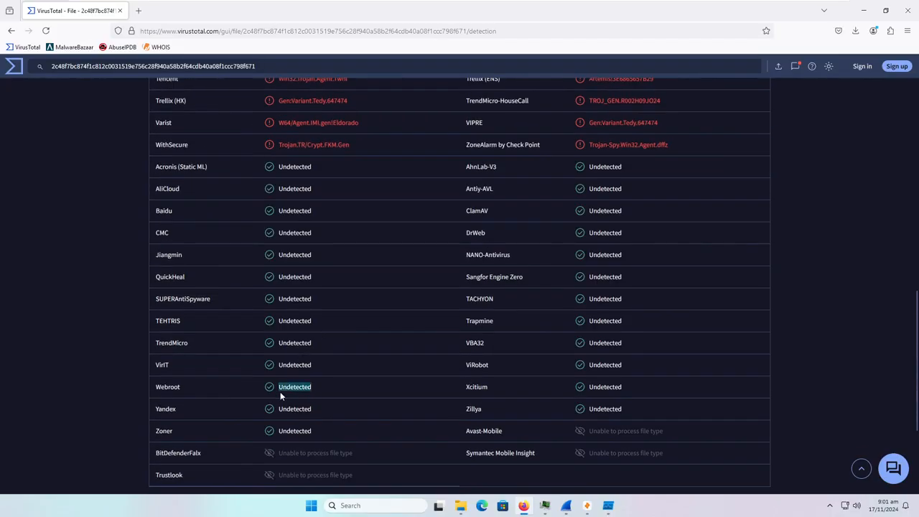
{"action": "scroll", "coordinate": [351, 389], "scroll_direction": "up", "scroll_amount": 3}
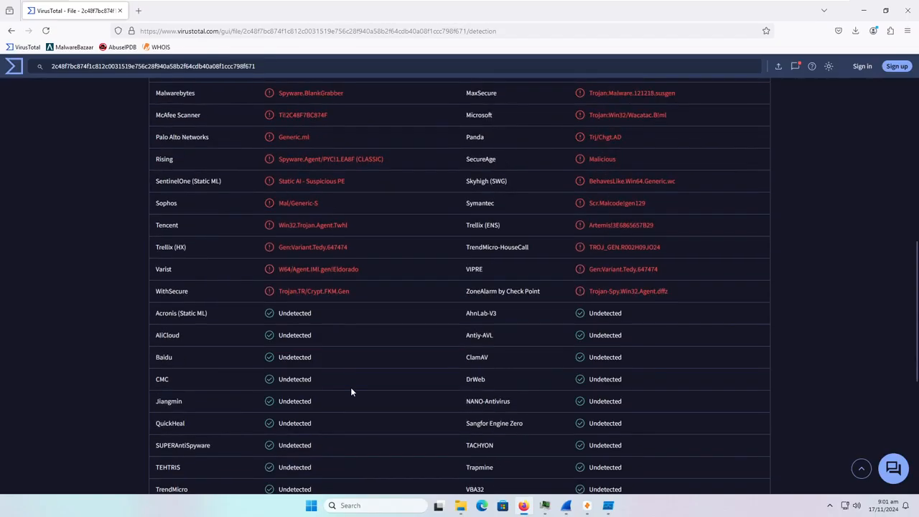
{"action": "scroll", "coordinate": [351, 391], "scroll_direction": "up", "scroll_amount": 7}
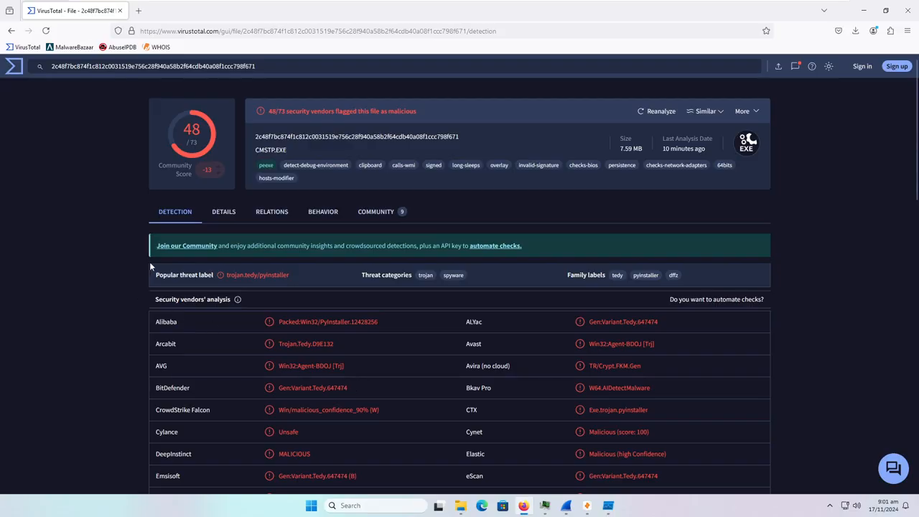
{"action": "scroll", "coordinate": [157, 265], "scroll_direction": "down", "scroll_amount": 1}
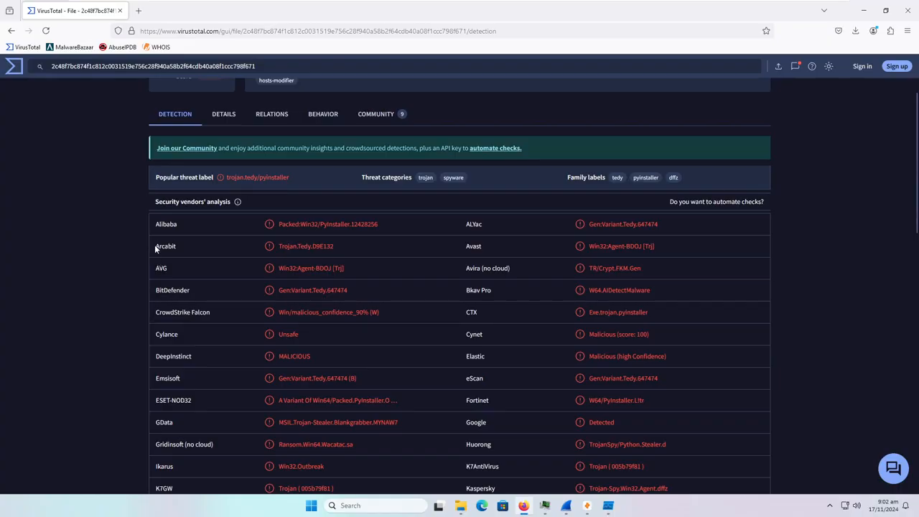
{"action": "scroll", "coordinate": [215, 255], "scroll_direction": "down", "scroll_amount": 1}
{"action": "left_click_drag", "start_coordinate": [289, 242], "coordinate": [371, 244]}
{"action": "left_click", "coordinate": [335, 251]}
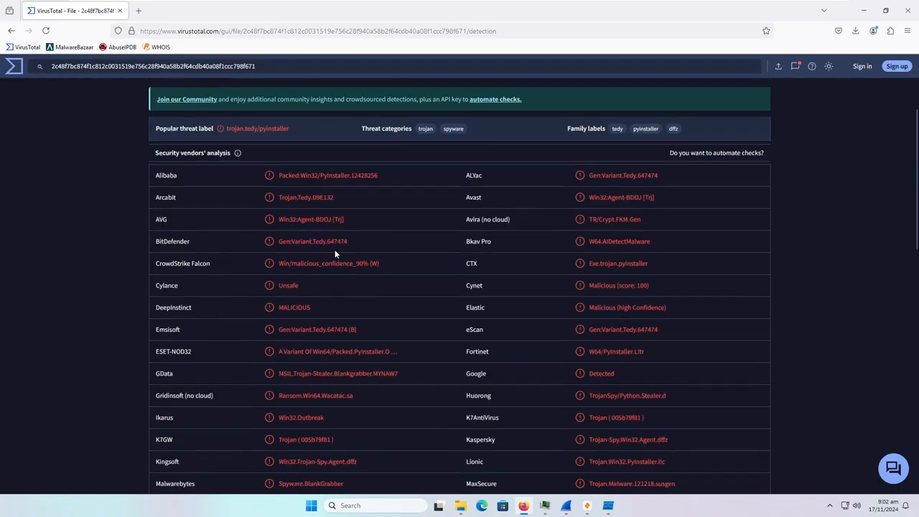
{"action": "scroll", "coordinate": [334, 250], "scroll_direction": "down", "scroll_amount": 1}
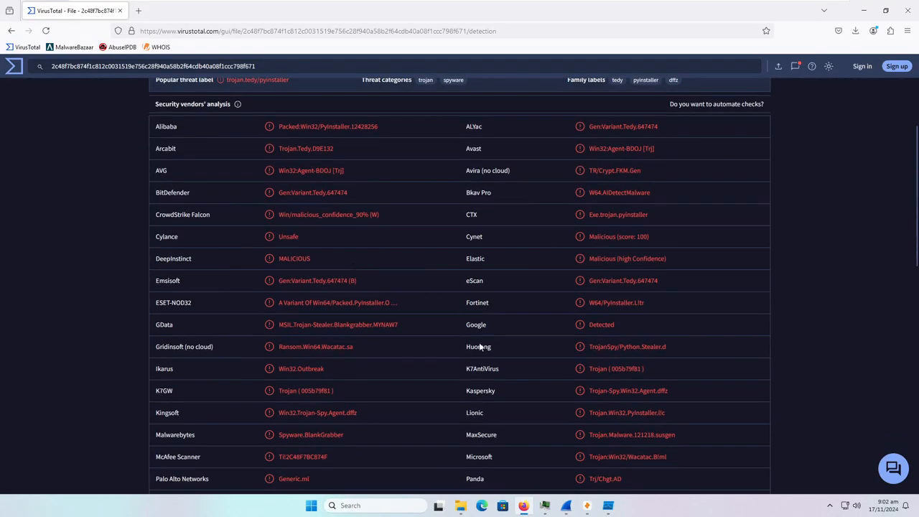
{"action": "left_click_drag", "start_coordinate": [581, 394], "coordinate": [694, 396]}
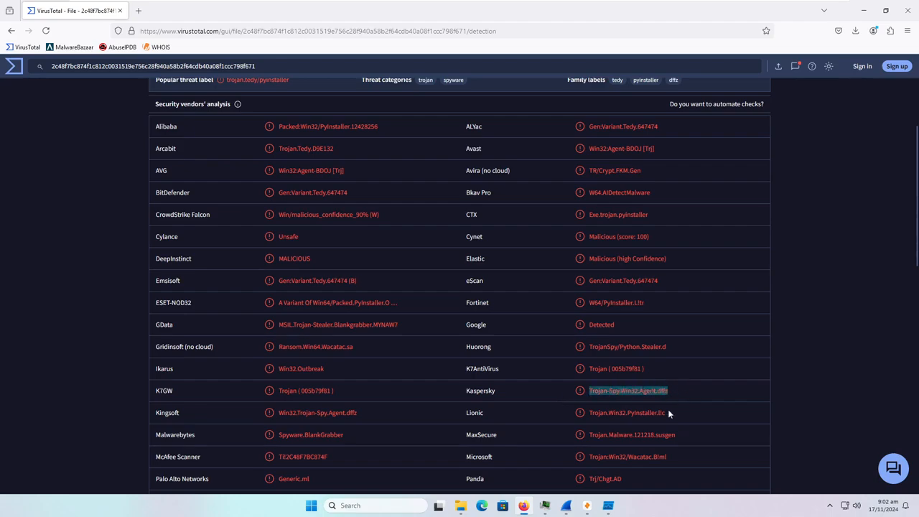
{"action": "scroll", "coordinate": [668, 412], "scroll_direction": "up", "scroll_amount": 3}
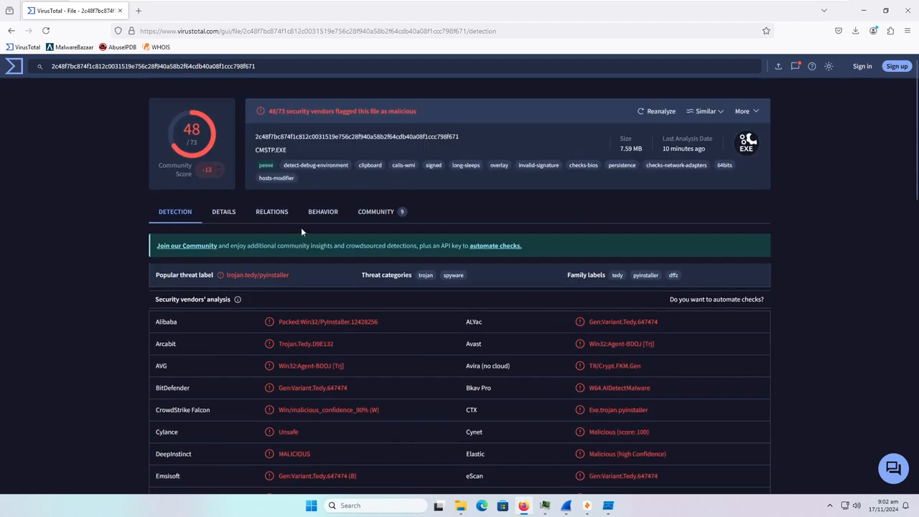
{"action": "left_click", "coordinate": [215, 219]}
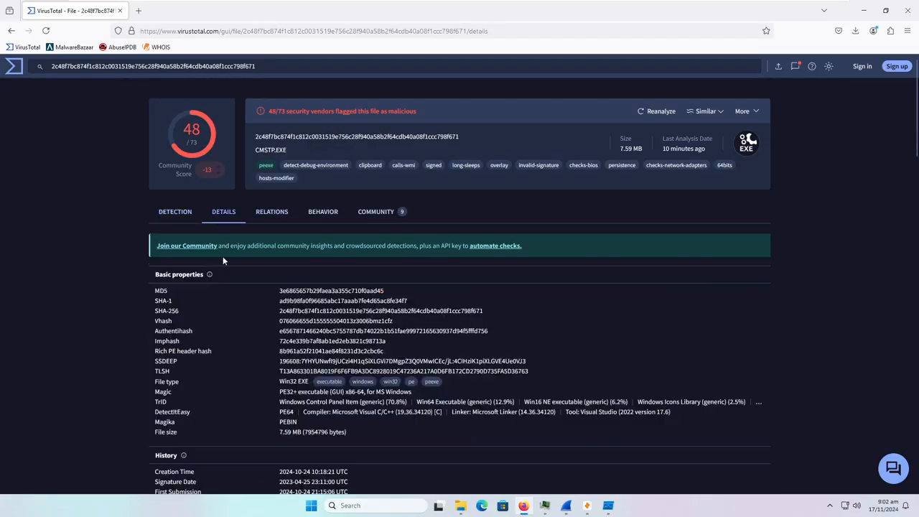
{"action": "scroll", "coordinate": [223, 260], "scroll_direction": "down", "scroll_amount": 1}
{"action": "left_click_drag", "start_coordinate": [154, 239], "coordinate": [515, 268]}
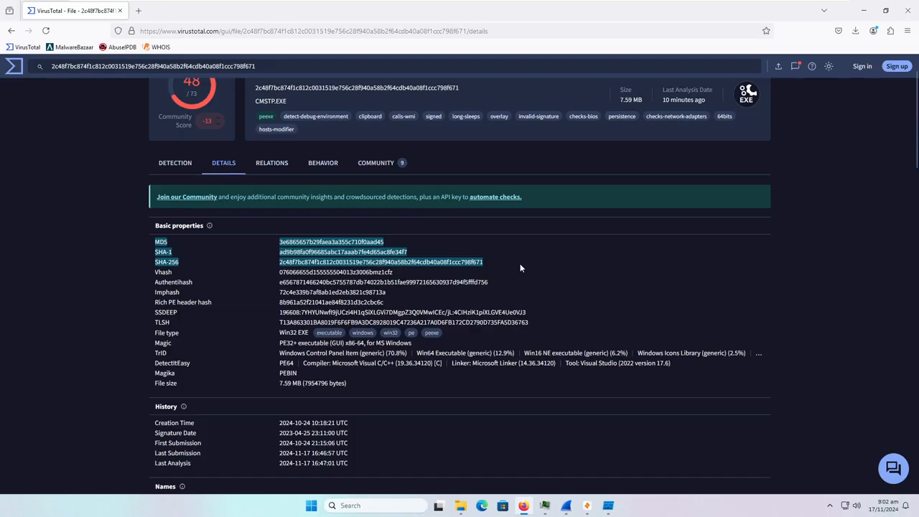
{"action": "scroll", "coordinate": [520, 267], "scroll_direction": "down", "scroll_amount": 2}
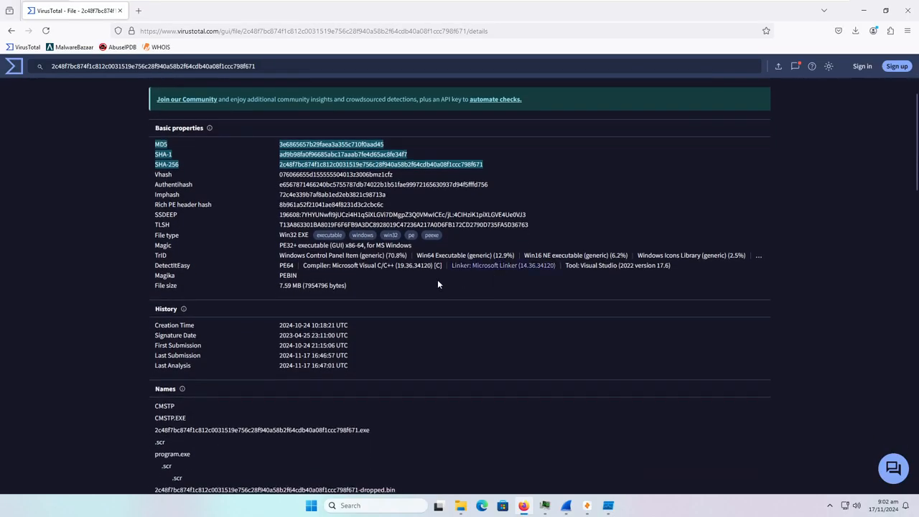
{"action": "scroll", "coordinate": [235, 309], "scroll_direction": "down", "scroll_amount": 1}
{"action": "left_click_drag", "start_coordinate": [270, 283], "coordinate": [385, 282]}
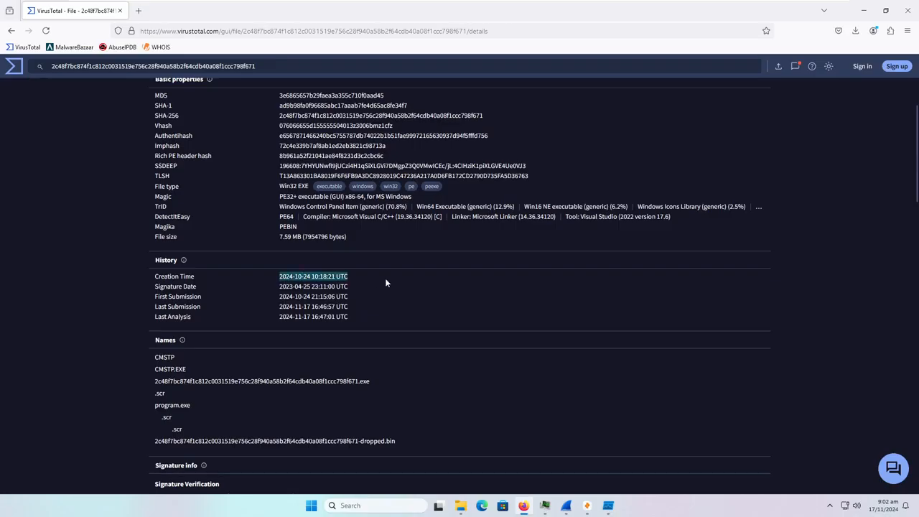
{"action": "left_click_drag", "start_coordinate": [279, 299], "coordinate": [366, 296]}
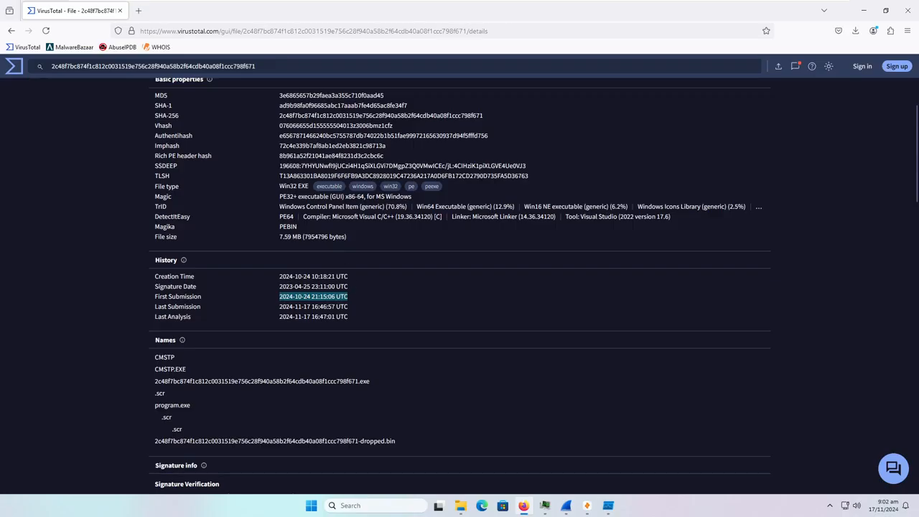
{"action": "left_click_drag", "start_coordinate": [279, 277], "coordinate": [374, 285]}
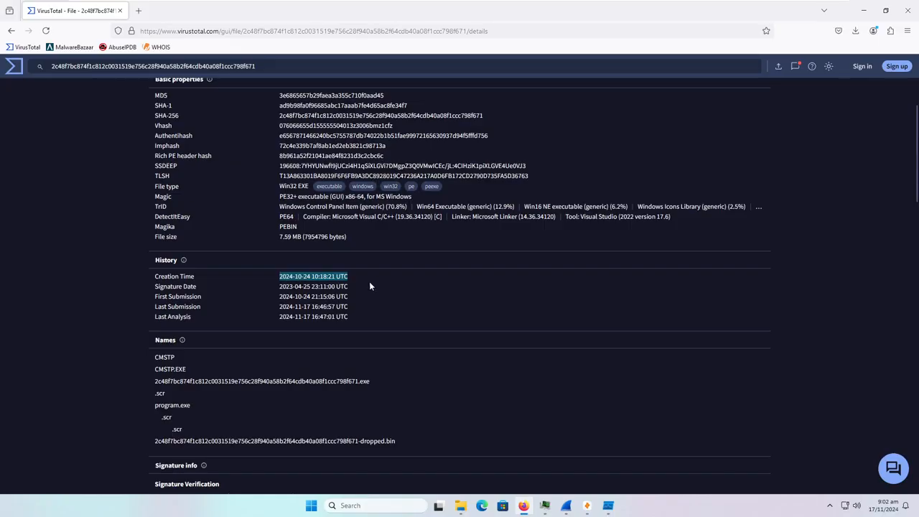
{"action": "left_click", "coordinate": [369, 285]}
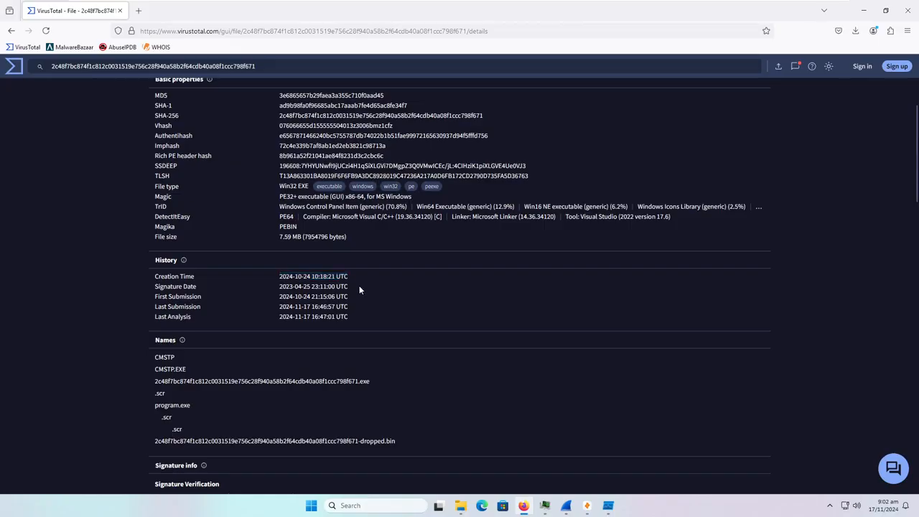
{"action": "left_click_drag", "start_coordinate": [279, 297], "coordinate": [362, 298]}
{"action": "left_click", "coordinate": [360, 300]}
{"action": "scroll", "coordinate": [360, 300], "scroll_direction": "up", "scroll_amount": 3}
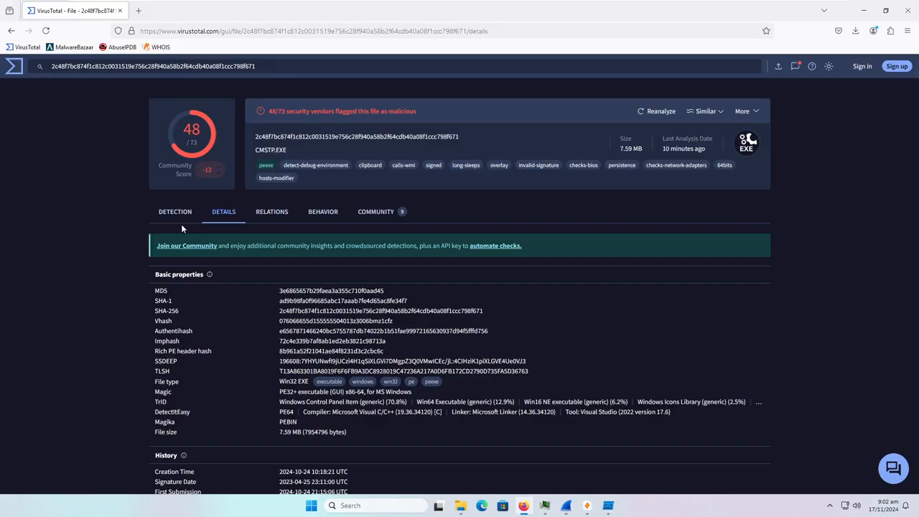
{"action": "scroll", "coordinate": [194, 230], "scroll_direction": "down", "scroll_amount": 2}
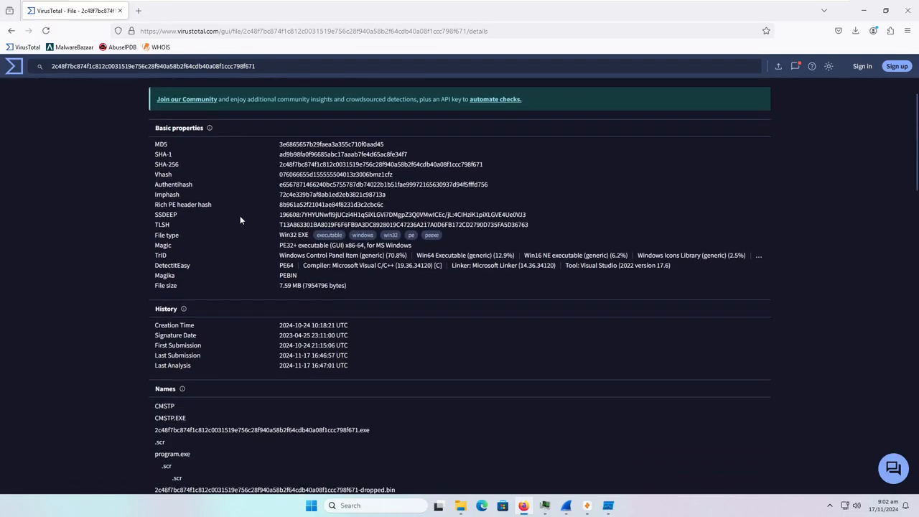
{"action": "scroll", "coordinate": [207, 245], "scroll_direction": "up", "scroll_amount": 2}
- Open the Relations view and expand Contacted IP addresses to show all 17
{"action": "left_click", "coordinate": [265, 214]}
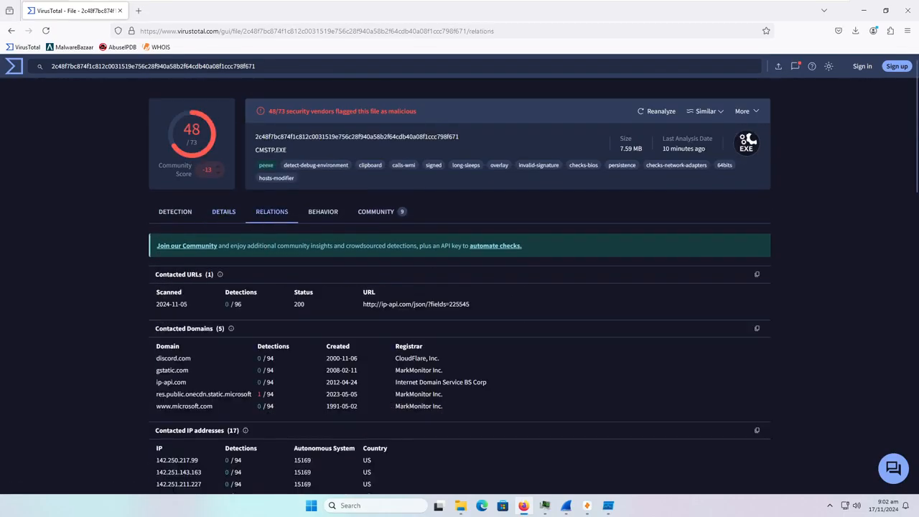
{"action": "scroll", "coordinate": [272, 254], "scroll_direction": "down", "scroll_amount": 1}
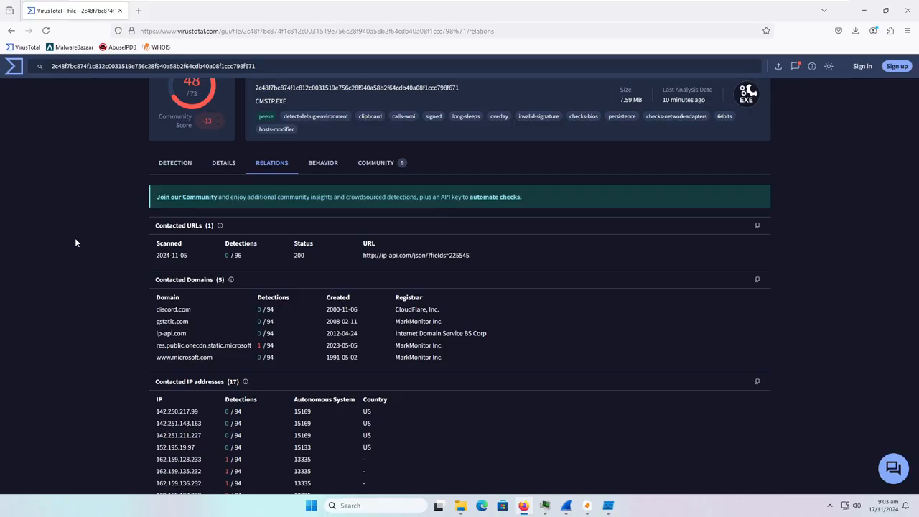
{"action": "scroll", "coordinate": [74, 243], "scroll_direction": "down", "scroll_amount": 1}
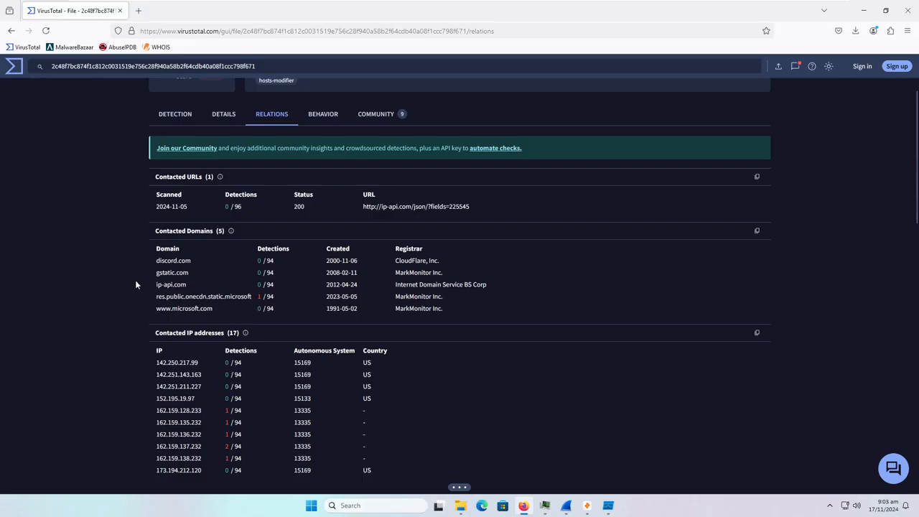
{"action": "left_click_drag", "start_coordinate": [155, 255], "coordinate": [217, 263]}
{"action": "left_click", "coordinate": [217, 264]}
{"action": "scroll", "coordinate": [102, 342], "scroll_direction": "down", "scroll_amount": 3}
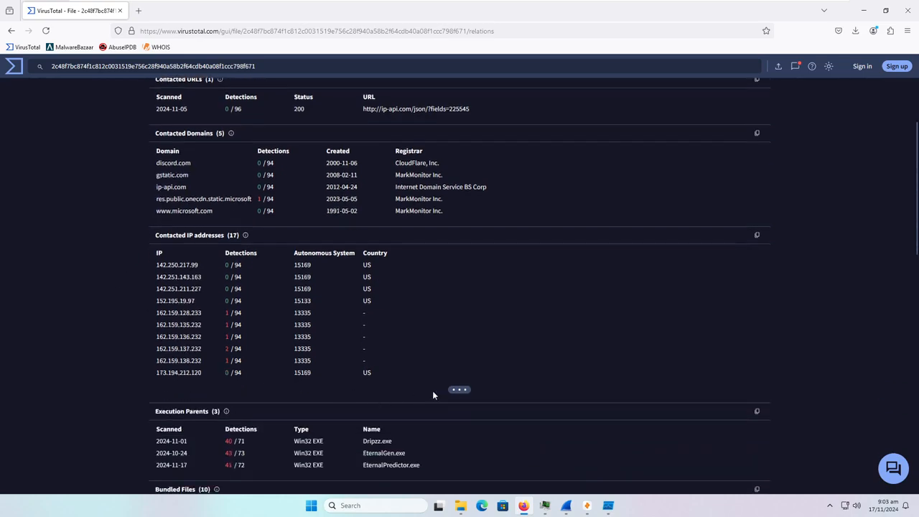
{"action": "left_click", "coordinate": [459, 391]}
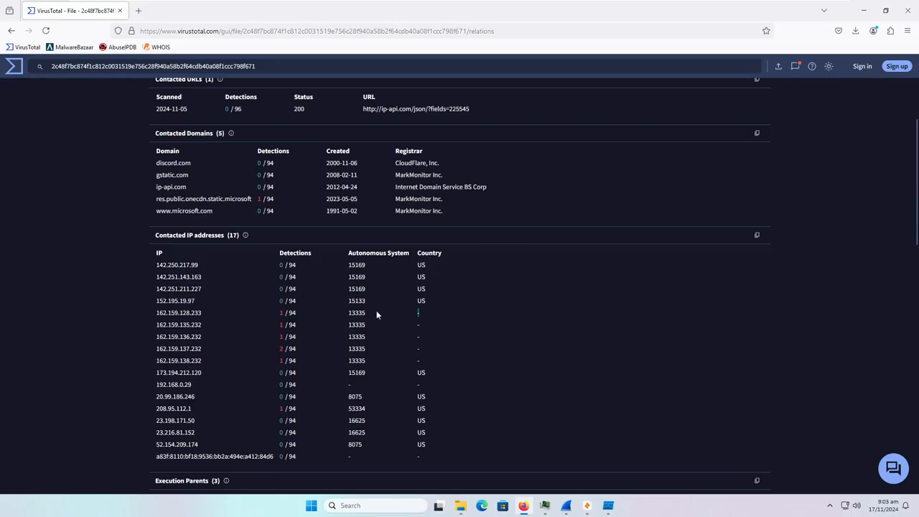
{"action": "scroll", "coordinate": [107, 353], "scroll_direction": "down", "scroll_amount": 3}
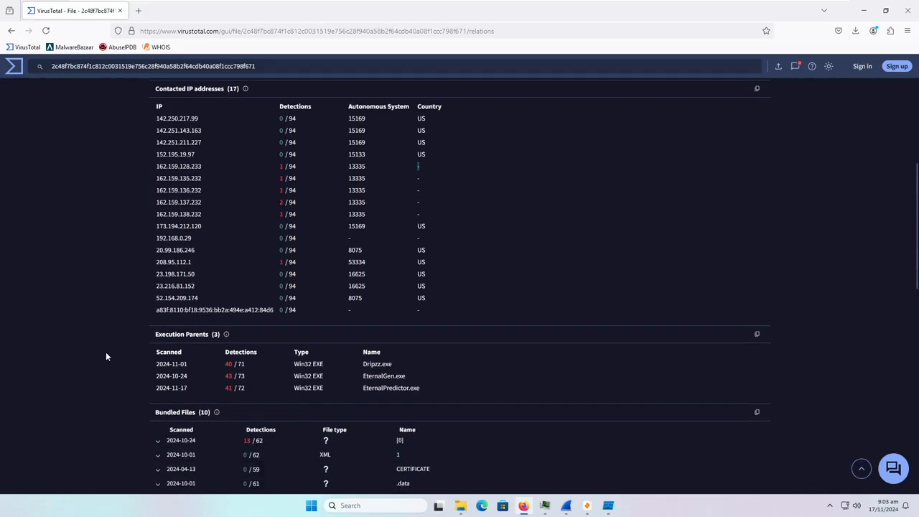
{"action": "scroll", "coordinate": [106, 354], "scroll_direction": "up", "scroll_amount": 1}
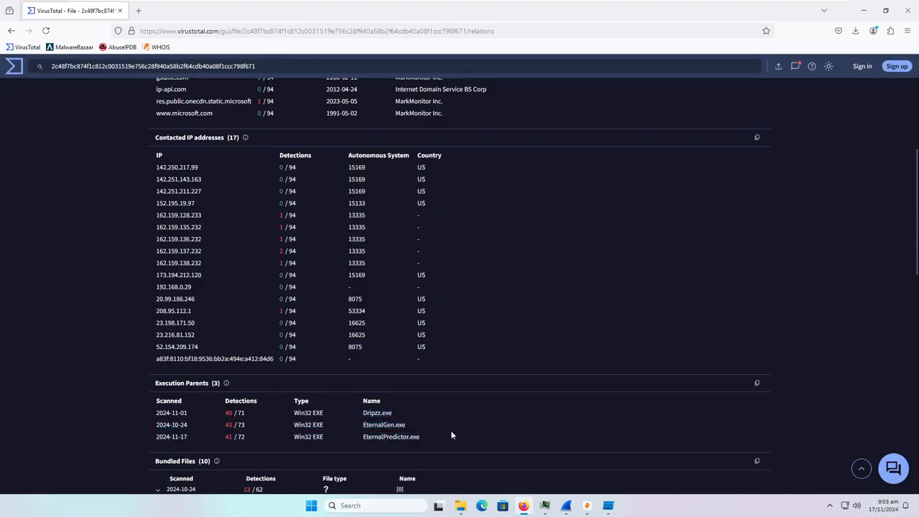
- Load every remaining batch of Dropped Files until the full list is shown
{"action": "scroll", "coordinate": [452, 429], "scroll_direction": "down", "scroll_amount": 2}
{"action": "scroll", "coordinate": [440, 434], "scroll_direction": "down", "scroll_amount": 3}
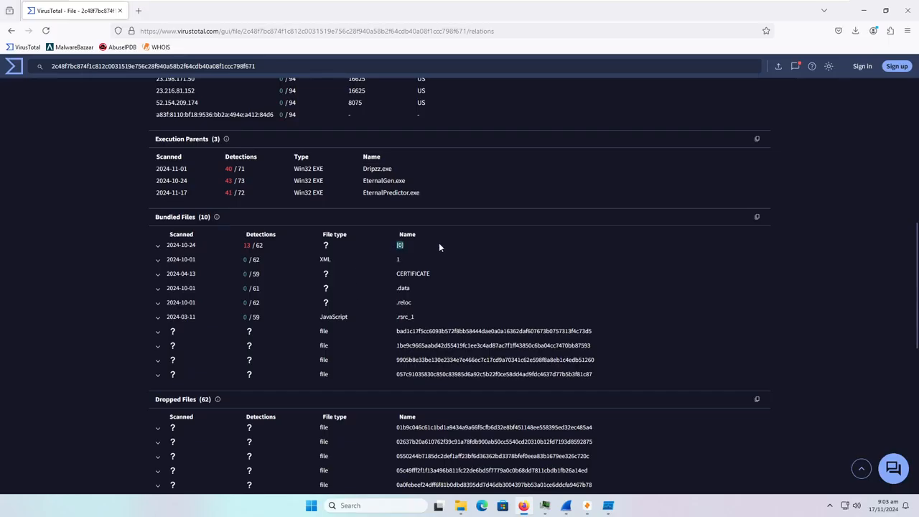
{"action": "scroll", "coordinate": [361, 314], "scroll_direction": "down", "scroll_amount": 3}
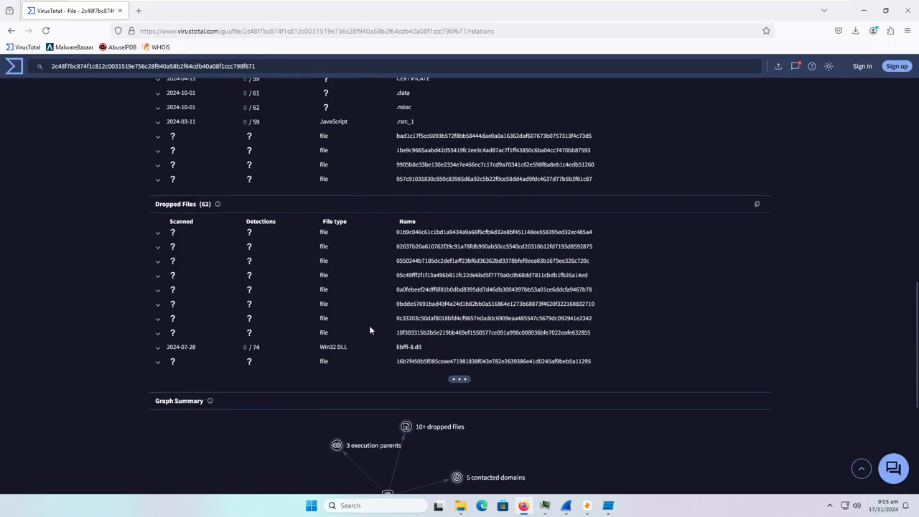
{"action": "scroll", "coordinate": [460, 359], "scroll_direction": "down", "scroll_amount": 2}
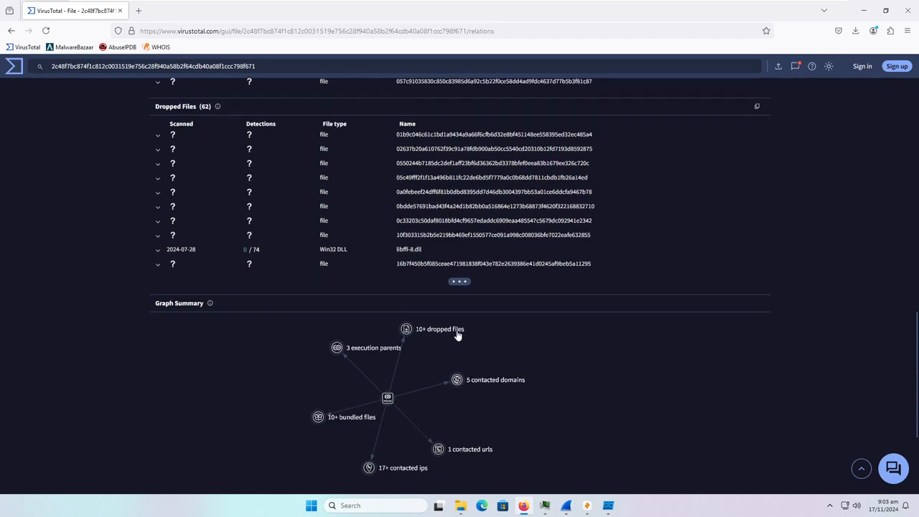
{"action": "left_click", "coordinate": [460, 282]}
{"action": "scroll", "coordinate": [452, 294], "scroll_direction": "down", "scroll_amount": 3}
{"action": "left_click", "coordinate": [459, 290]}
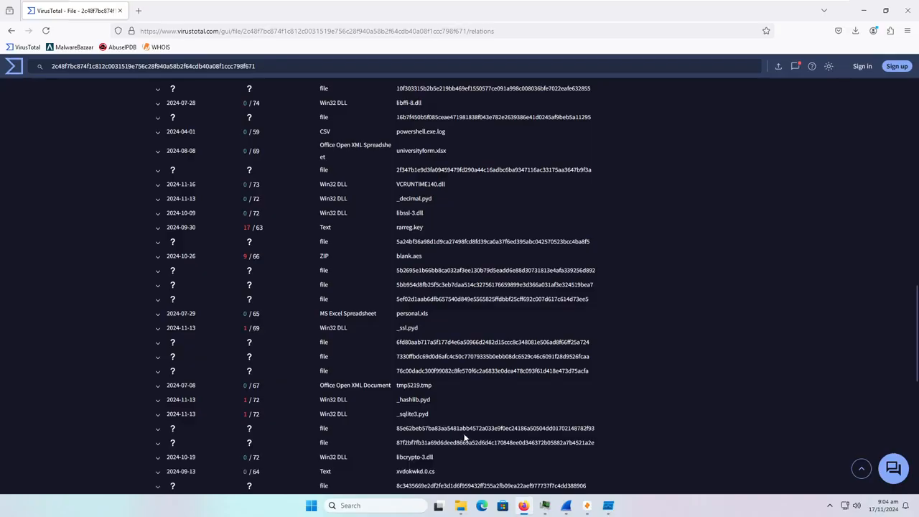
{"action": "left_click", "coordinate": [462, 432]}
{"action": "scroll", "coordinate": [449, 418], "scroll_direction": "down", "scroll_amount": 5}
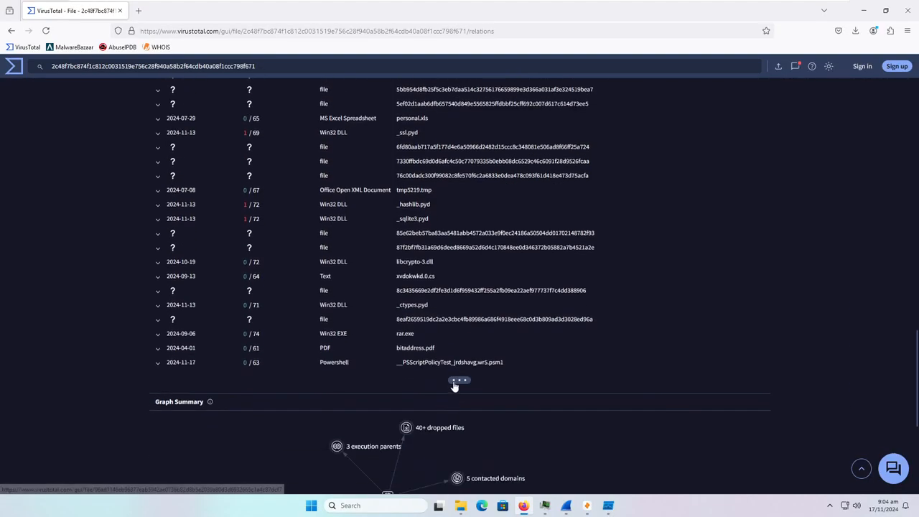
{"action": "scroll", "coordinate": [460, 305], "scroll_direction": "down", "scroll_amount": 2}
{"action": "left_click", "coordinate": [458, 283]}
{"action": "scroll", "coordinate": [456, 297], "scroll_direction": "down", "scroll_amount": 3}
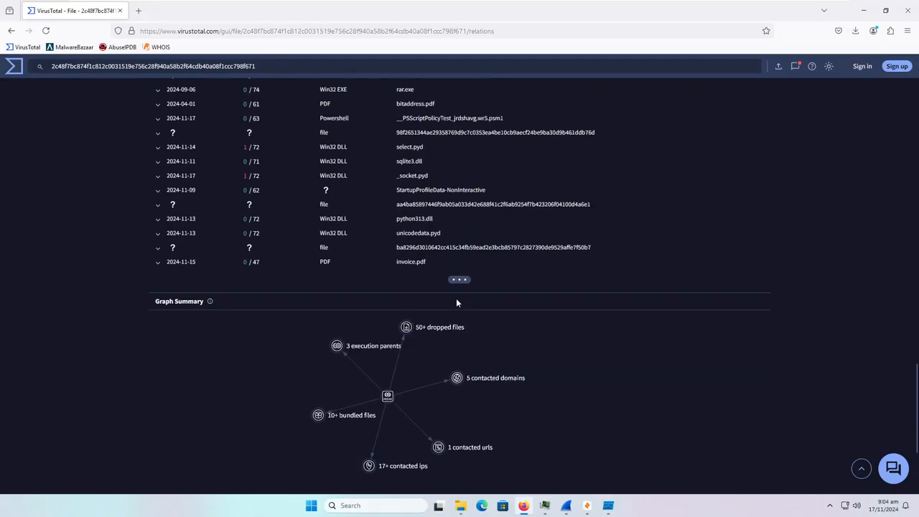
{"action": "left_click", "coordinate": [458, 280]}
{"action": "scroll", "coordinate": [466, 341], "scroll_direction": "down", "scroll_amount": 1}
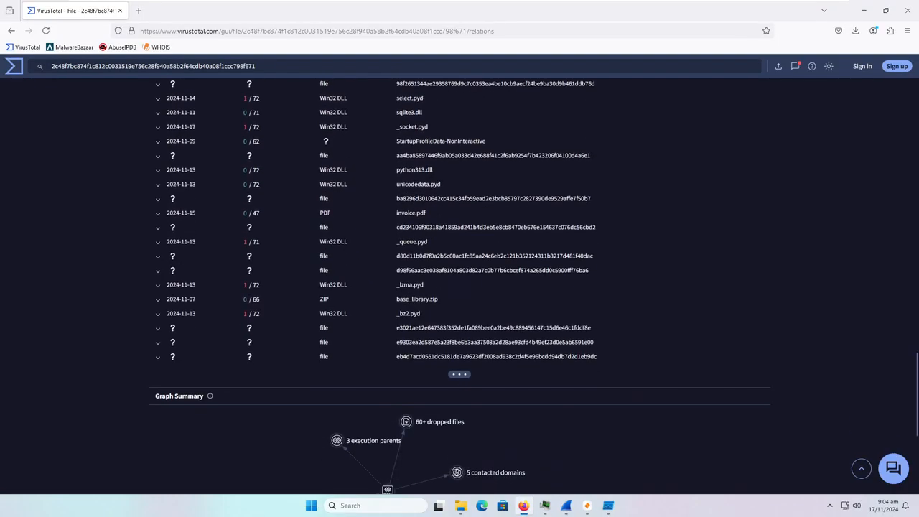
{"action": "left_click", "coordinate": [460, 375]}
- Open the Behavior report with its grouped sandbox reports and Activity Summary
{"action": "scroll", "coordinate": [459, 374], "scroll_direction": "down", "scroll_amount": 1}
{"action": "scroll", "coordinate": [388, 307], "scroll_direction": "up", "scroll_amount": 11}
{"action": "scroll", "coordinate": [387, 306], "scroll_direction": "up", "scroll_amount": 2}
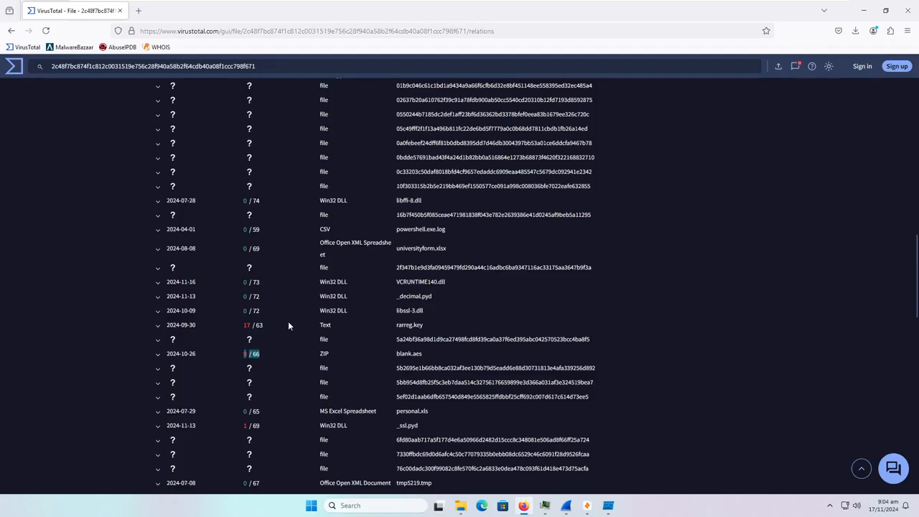
{"action": "scroll", "coordinate": [288, 321], "scroll_direction": "up", "scroll_amount": 20}
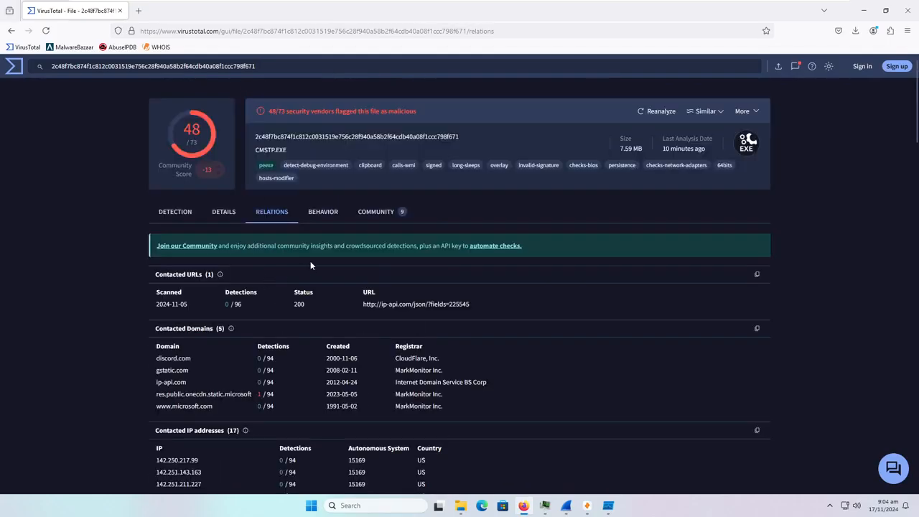
{"action": "left_click", "coordinate": [329, 219]}
{"action": "left_click", "coordinate": [333, 209]}
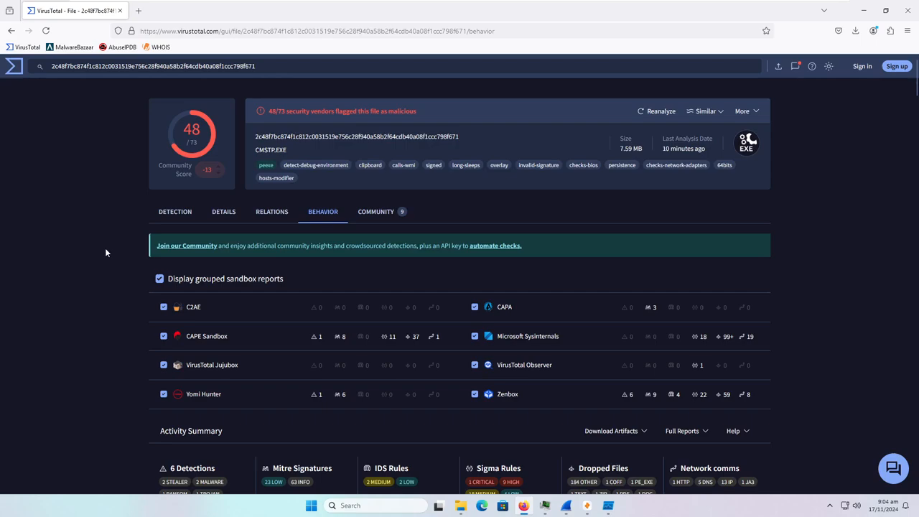
{"action": "scroll", "coordinate": [105, 248], "scroll_direction": "down", "scroll_amount": 1}
{"action": "scroll", "coordinate": [105, 248], "scroll_direction": "down", "scroll_amount": 4}
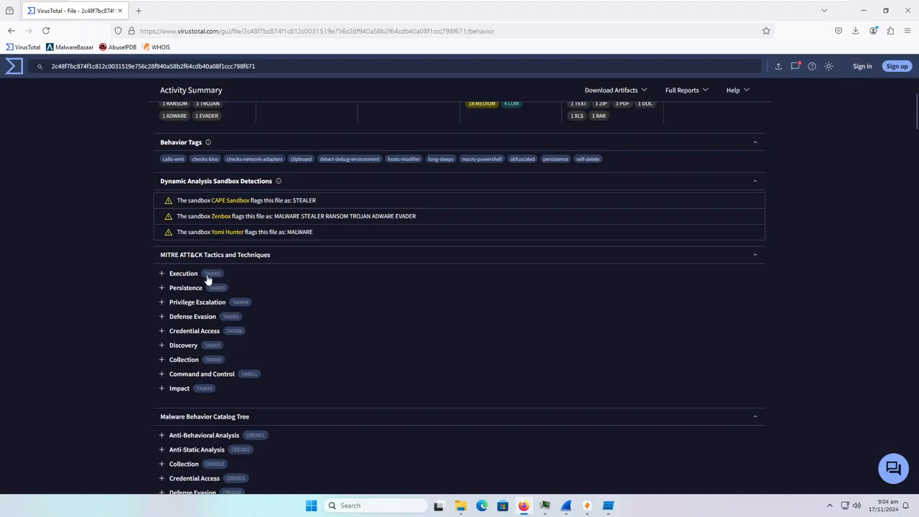
{"action": "scroll", "coordinate": [207, 278], "scroll_direction": "down", "scroll_amount": 8}
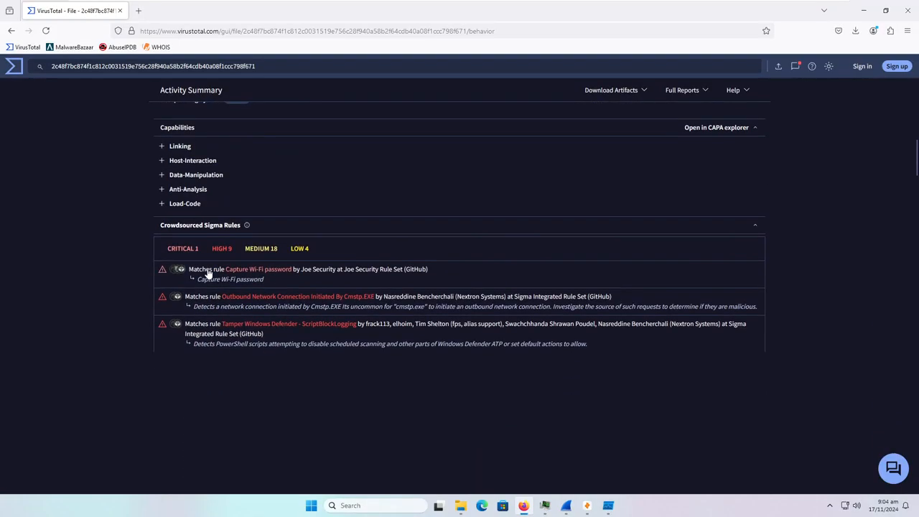
{"action": "scroll", "coordinate": [208, 274], "scroll_direction": "down", "scroll_amount": 1}
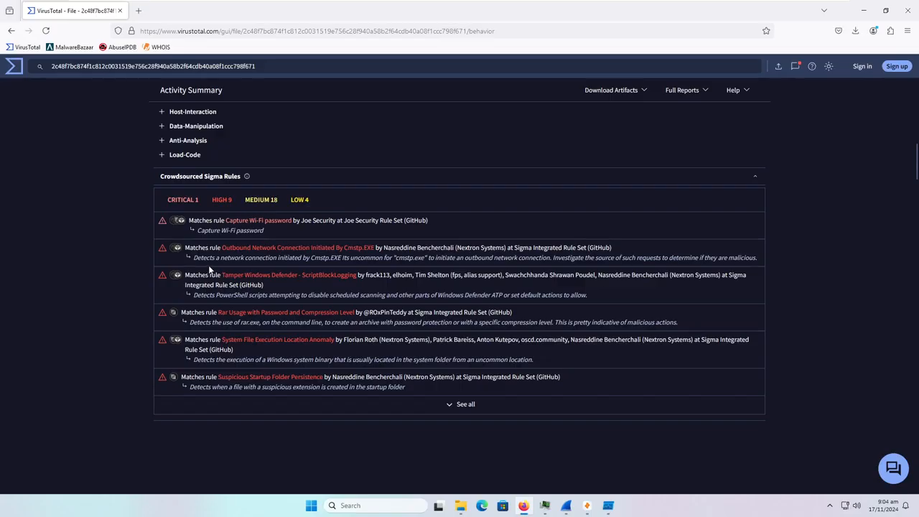
{"action": "left_click", "coordinate": [465, 404]}
{"action": "scroll", "coordinate": [465, 409], "scroll_direction": "down", "scroll_amount": 8}
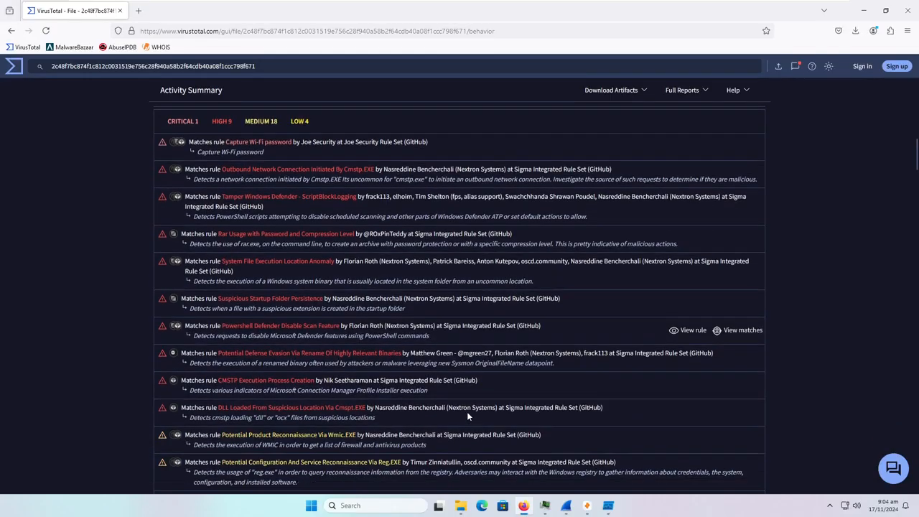
{"action": "scroll", "coordinate": [443, 401], "scroll_direction": "down", "scroll_amount": 6}
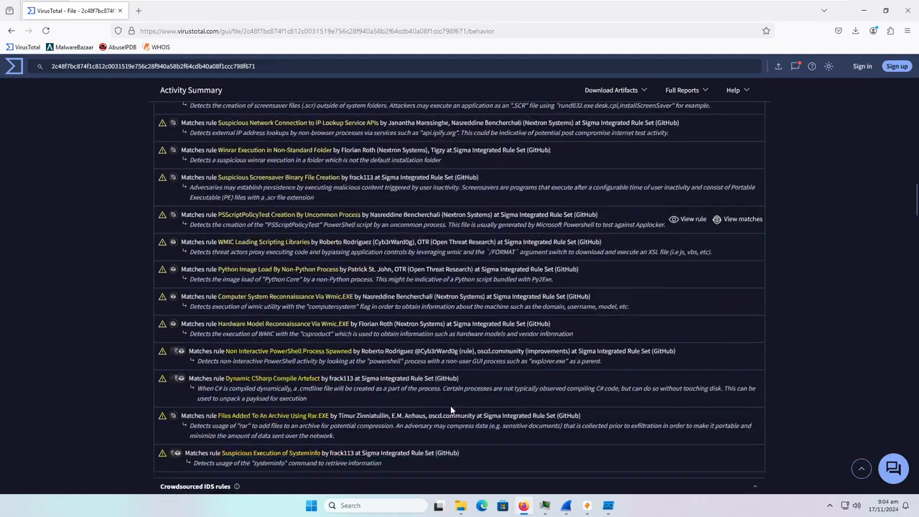
{"action": "scroll", "coordinate": [390, 336], "scroll_direction": "up", "scroll_amount": 1}
{"action": "scroll", "coordinate": [390, 336], "scroll_direction": "up", "scroll_amount": 2}
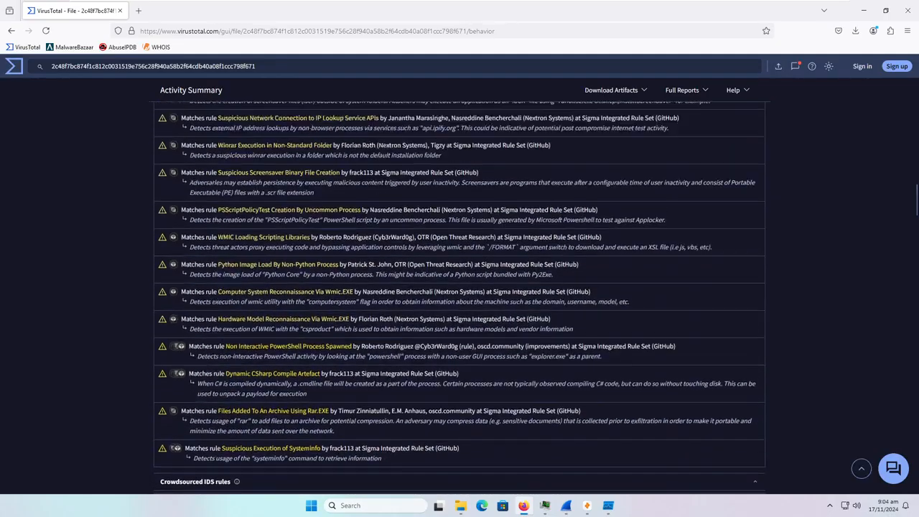
{"action": "scroll", "coordinate": [348, 333], "scroll_direction": "up", "scroll_amount": 10}
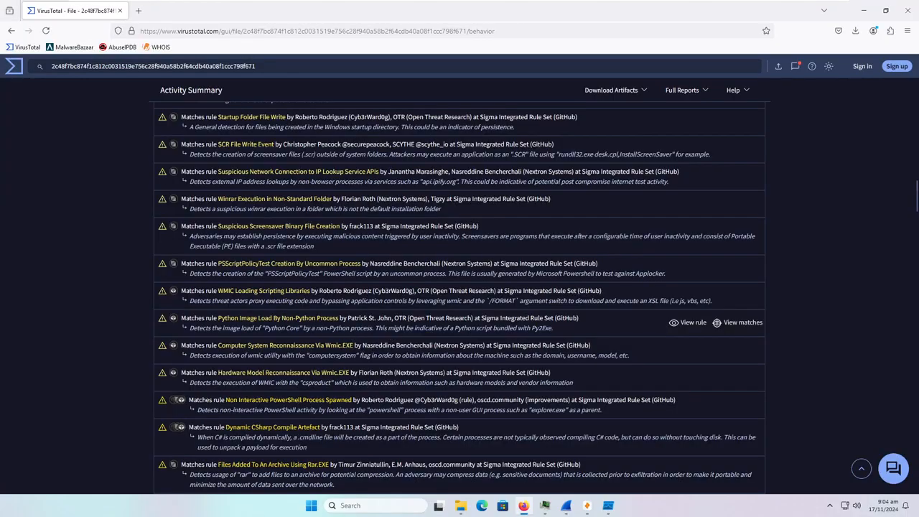
{"action": "scroll", "coordinate": [332, 310], "scroll_direction": "down", "scroll_amount": 3}
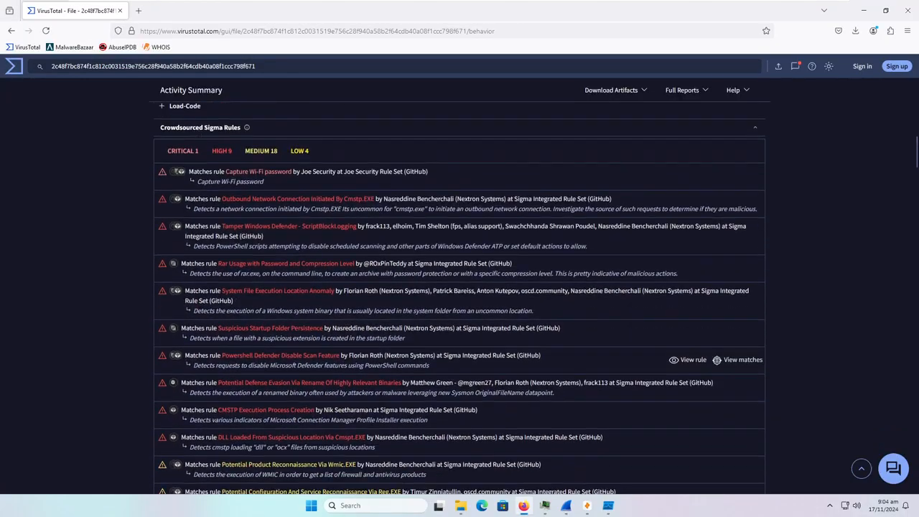
{"action": "scroll", "coordinate": [266, 205], "scroll_direction": "up", "scroll_amount": 2}
{"action": "scroll", "coordinate": [280, 237], "scroll_direction": "down", "scroll_amount": 15}
{"action": "scroll", "coordinate": [291, 275], "scroll_direction": "down", "scroll_amount": 1}
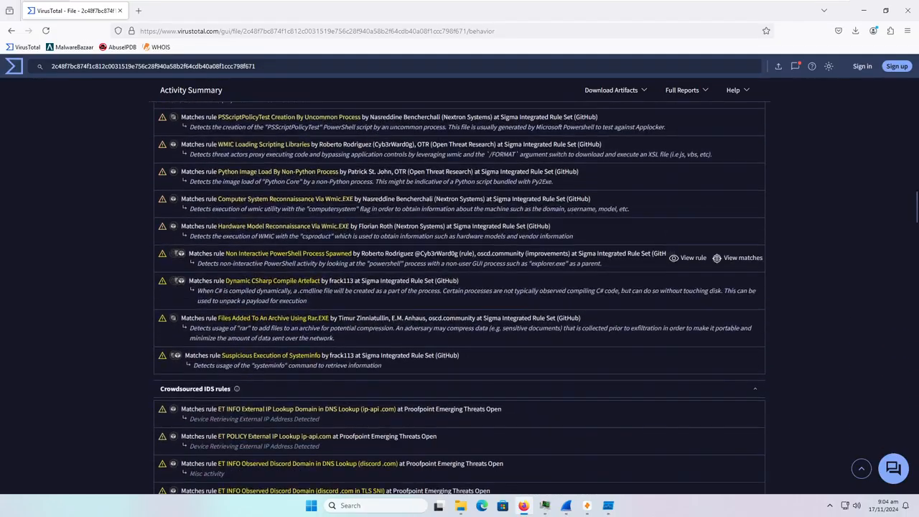
{"action": "scroll", "coordinate": [315, 307], "scroll_direction": "down", "scroll_amount": 3}
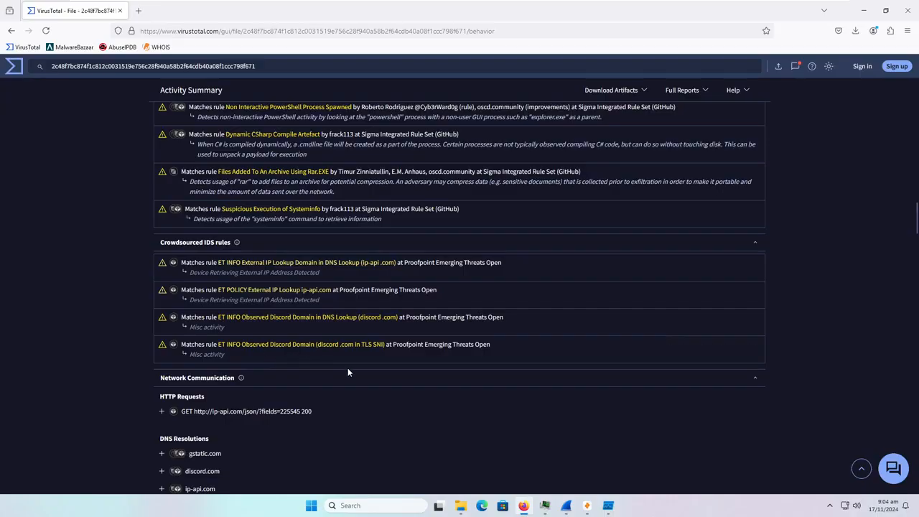
{"action": "scroll", "coordinate": [336, 364], "scroll_direction": "up", "scroll_amount": 15}
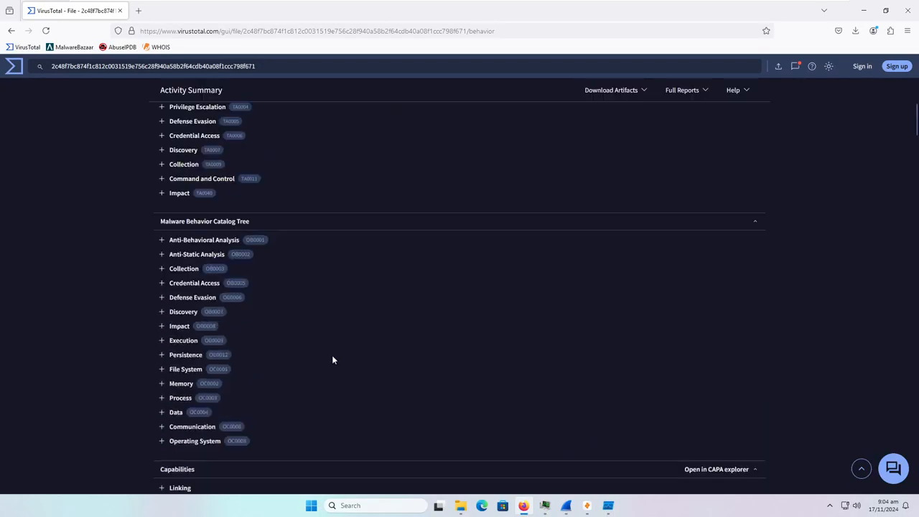
{"action": "scroll", "coordinate": [357, 369], "scroll_direction": "down", "scroll_amount": 3}
{"action": "scroll", "coordinate": [353, 373], "scroll_direction": "down", "scroll_amount": 1}
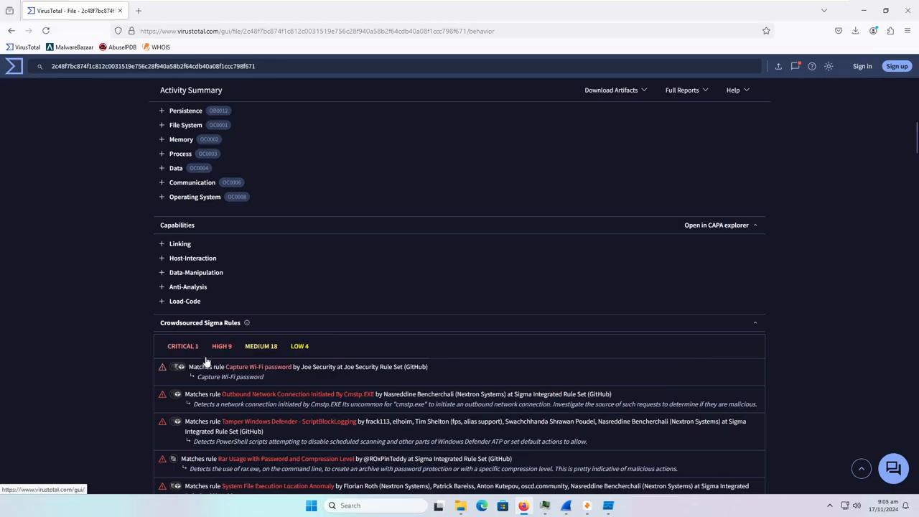
{"action": "scroll", "coordinate": [137, 337], "scroll_direction": "down", "scroll_amount": 5}
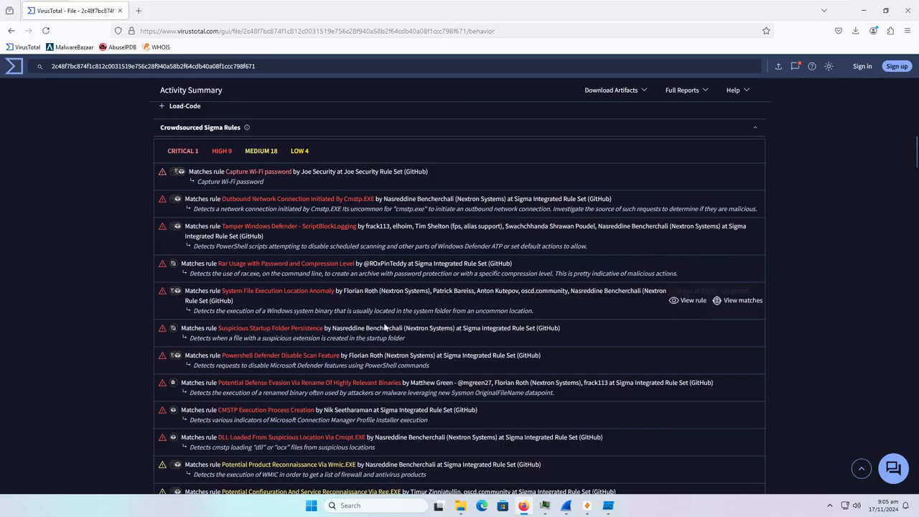
{"action": "scroll", "coordinate": [306, 245], "scroll_direction": "down", "scroll_amount": 1}
{"action": "scroll", "coordinate": [306, 246], "scroll_direction": "down", "scroll_amount": 1}
{"action": "scroll", "coordinate": [306, 245], "scroll_direction": "up", "scroll_amount": 6}
{"action": "left_click_drag", "start_coordinate": [224, 320], "coordinate": [294, 320]}
{"action": "left_click", "coordinate": [342, 328]}
{"action": "scroll", "coordinate": [341, 327], "scroll_direction": "up", "scroll_amount": 15}
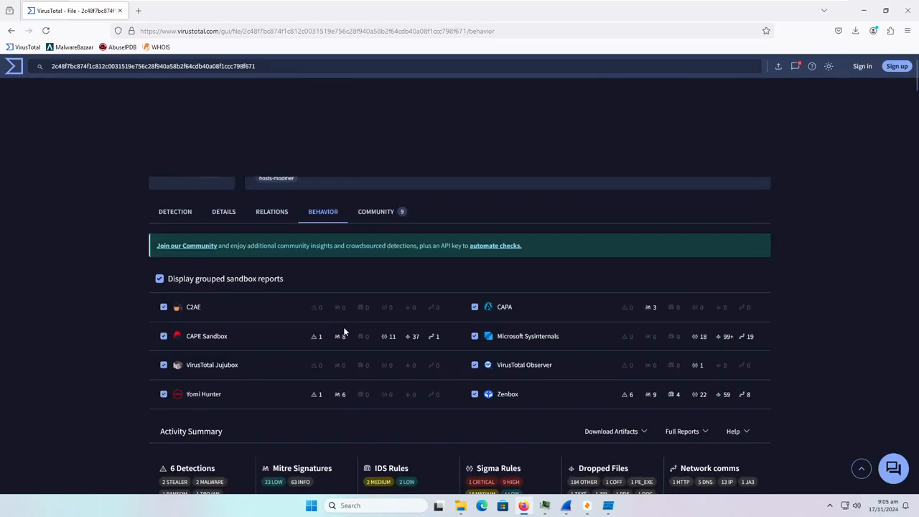
- Read through the CMSTP.EXE community votes and comments, then close Firefox
{"action": "left_click", "coordinate": [388, 215]}
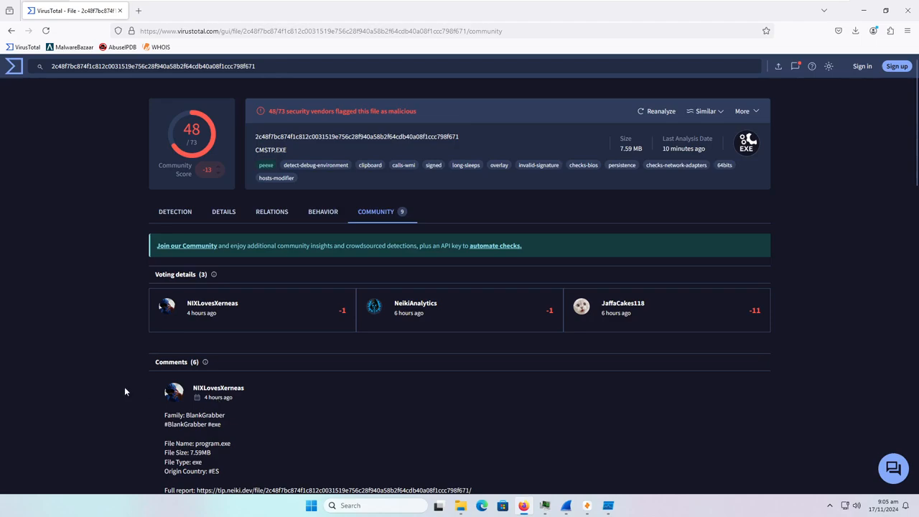
{"action": "scroll", "coordinate": [124, 386], "scroll_direction": "down", "scroll_amount": 1}
{"action": "scroll", "coordinate": [130, 380], "scroll_direction": "down", "scroll_amount": 3}
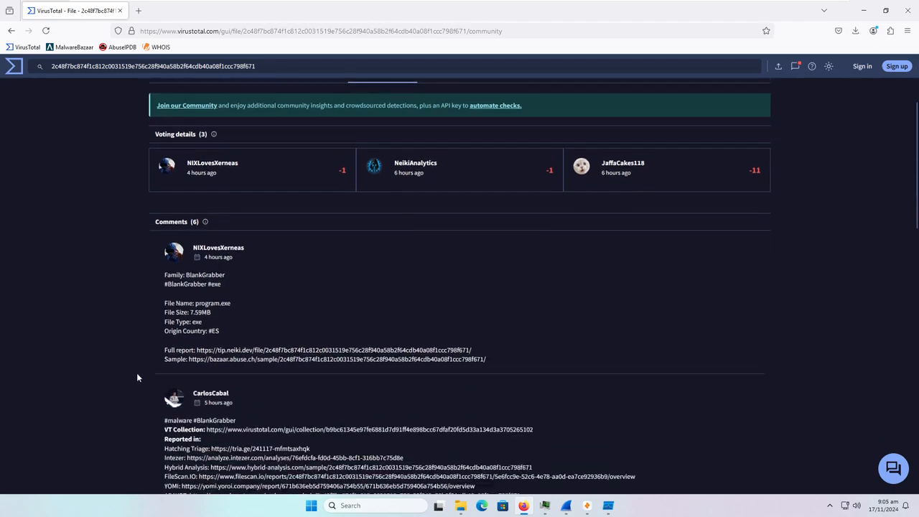
{"action": "scroll", "coordinate": [163, 335], "scroll_direction": "down", "scroll_amount": 3}
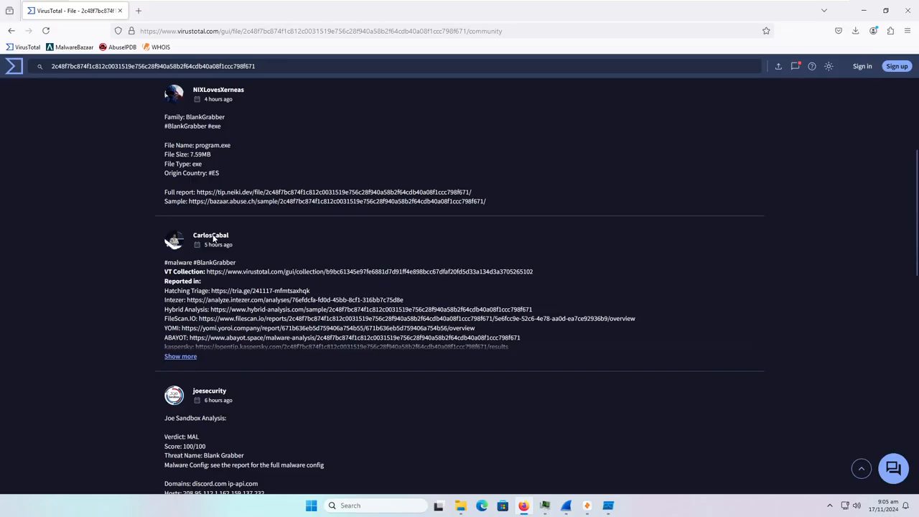
{"action": "scroll", "coordinate": [127, 256], "scroll_direction": "down", "scroll_amount": 2}
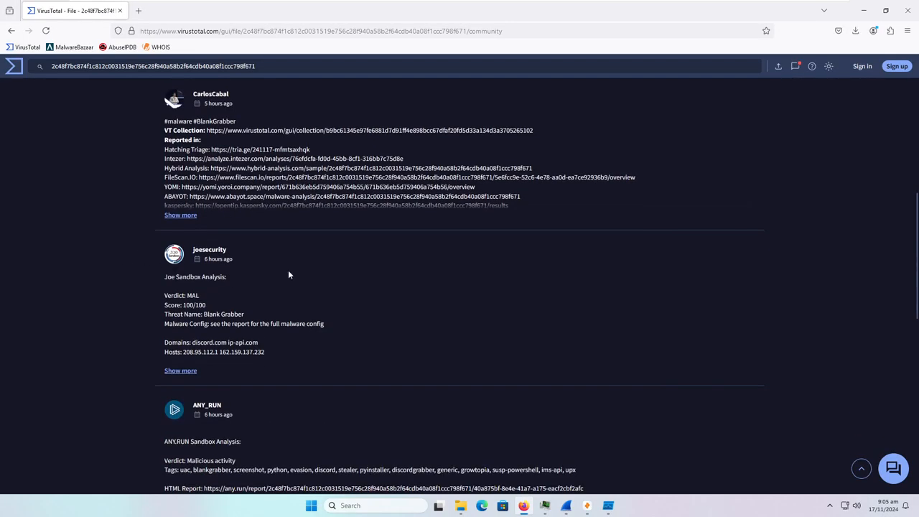
{"action": "scroll", "coordinate": [91, 294], "scroll_direction": "down", "scroll_amount": 4}
{"action": "scroll", "coordinate": [354, 315], "scroll_direction": "down", "scroll_amount": 4}
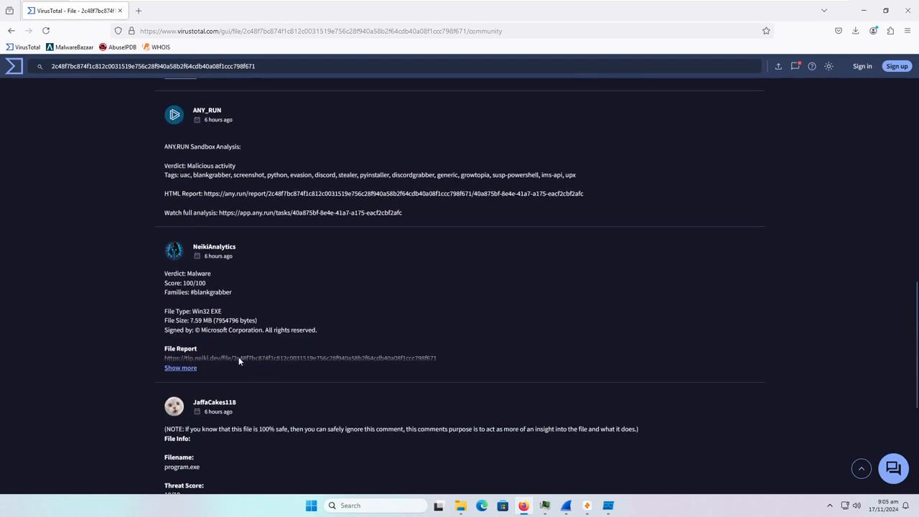
{"action": "scroll", "coordinate": [294, 381], "scroll_direction": "up", "scroll_amount": 15}
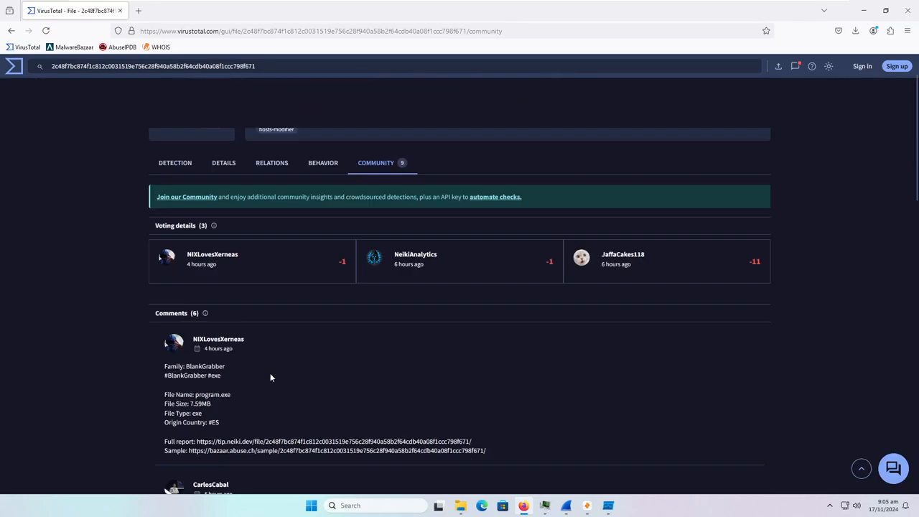
{"action": "left_click", "coordinate": [904, 10]}
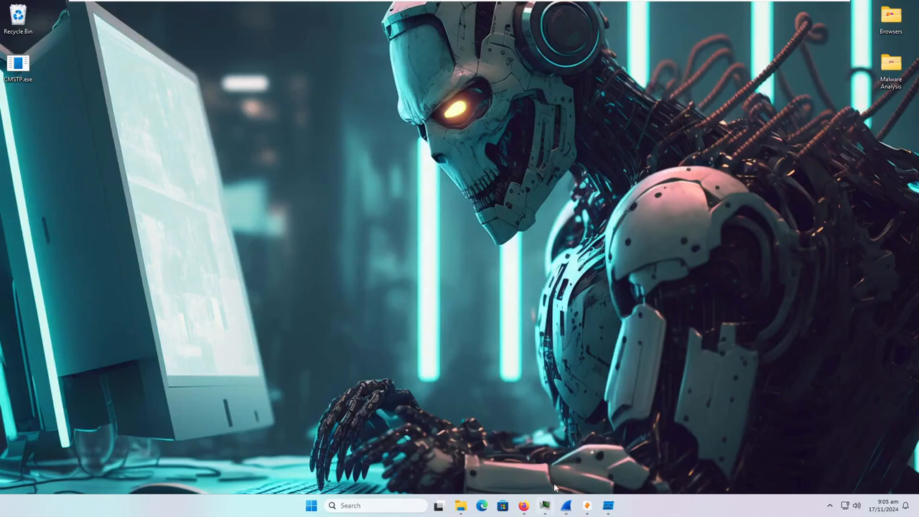
- Check Process Hacker, then restart Wireshark's live capture without saving old packets
{"action": "left_click", "coordinate": [546, 505]}
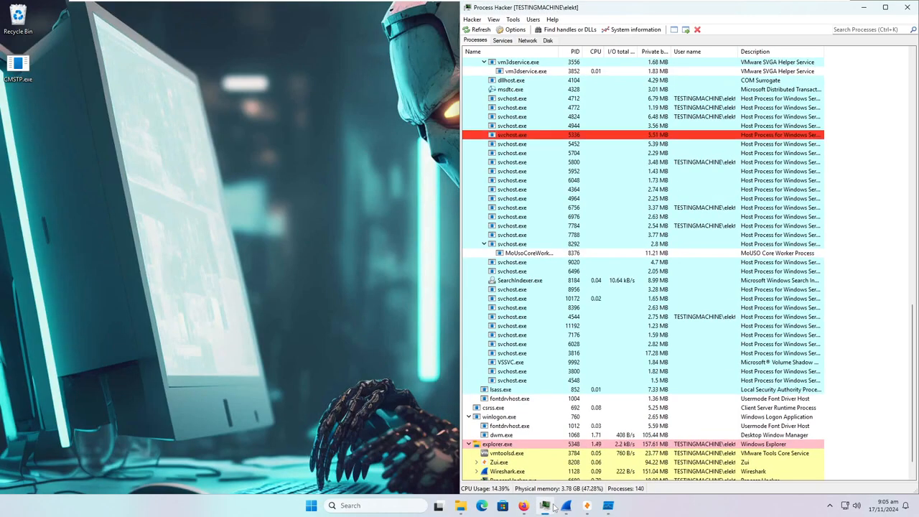
{"action": "scroll", "coordinate": [537, 448], "scroll_direction": "down", "scroll_amount": 1}
{"action": "left_click", "coordinate": [566, 505]}
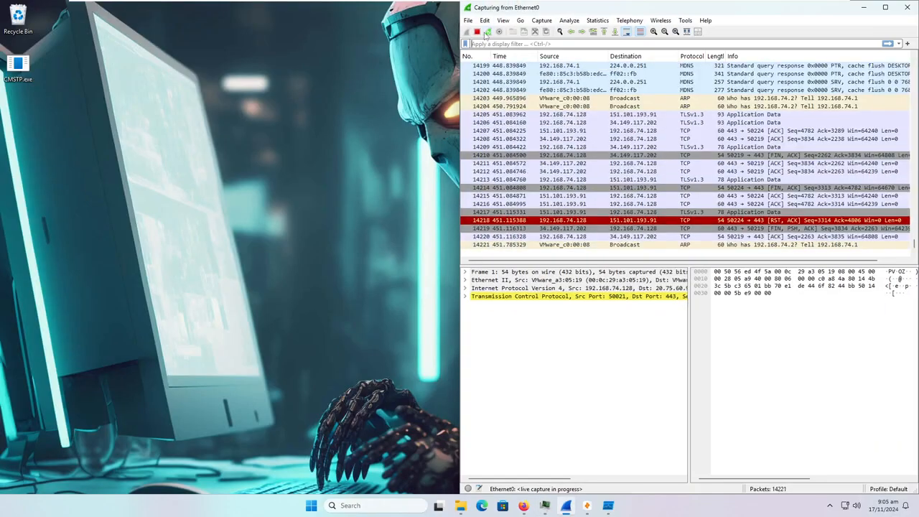
{"action": "left_click", "coordinate": [488, 32]}
{"action": "left_click", "coordinate": [715, 267]}
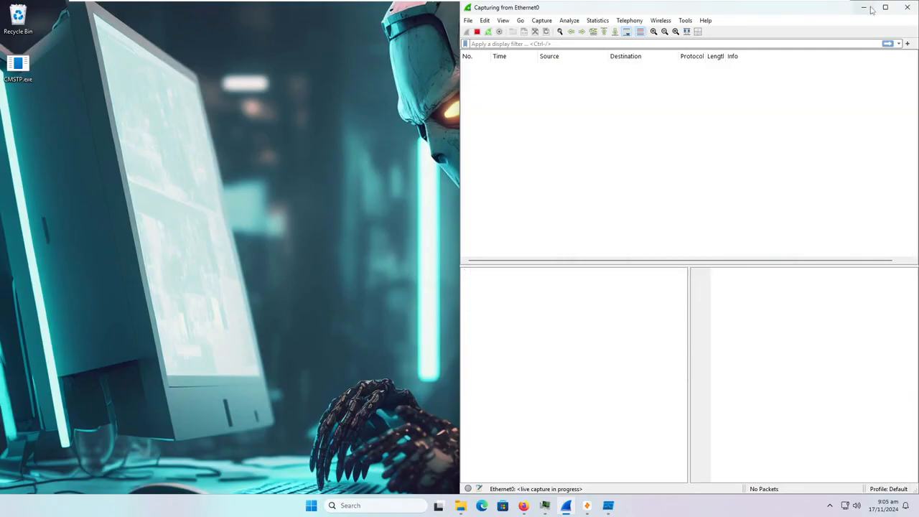
{"action": "left_click", "coordinate": [566, 506]}
- Check Zui, clear Process Monitor's events, and open CMSTP.exe's file Properties
{"action": "left_click", "coordinate": [587, 506]}
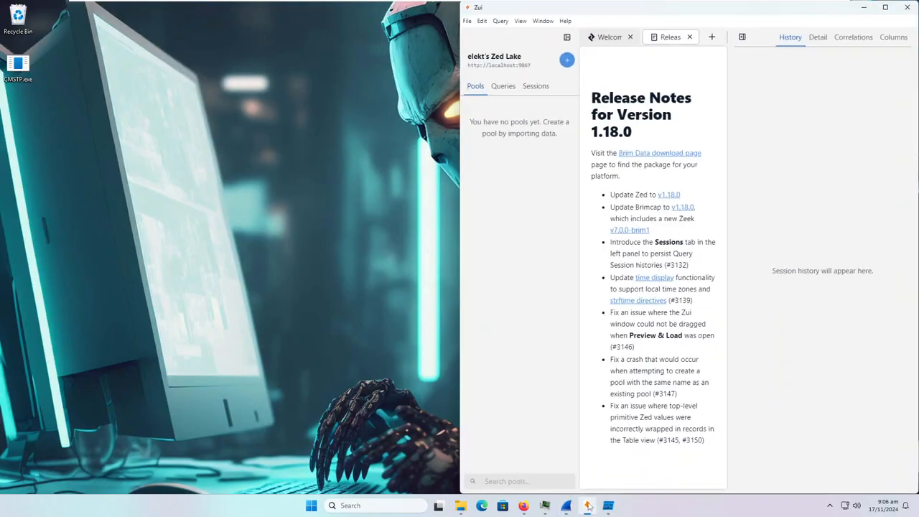
{"action": "left_click", "coordinate": [587, 505]}
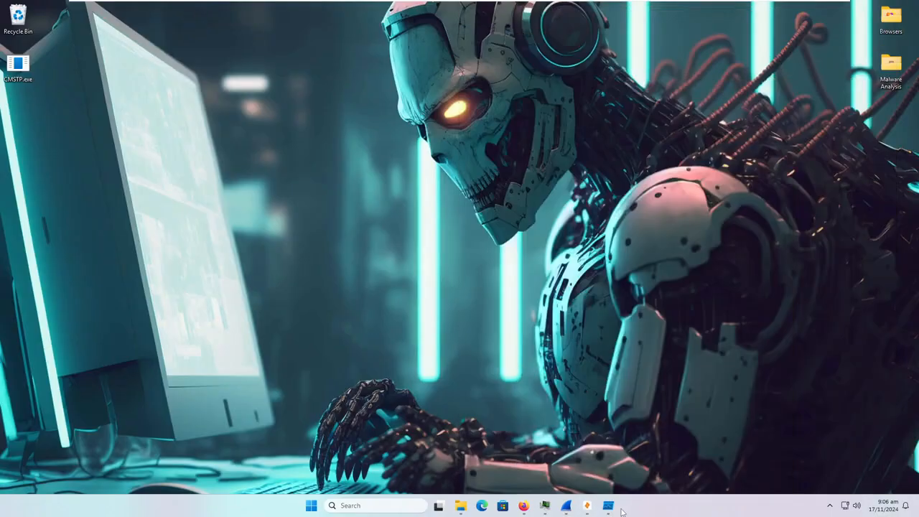
{"action": "left_click", "coordinate": [608, 505]}
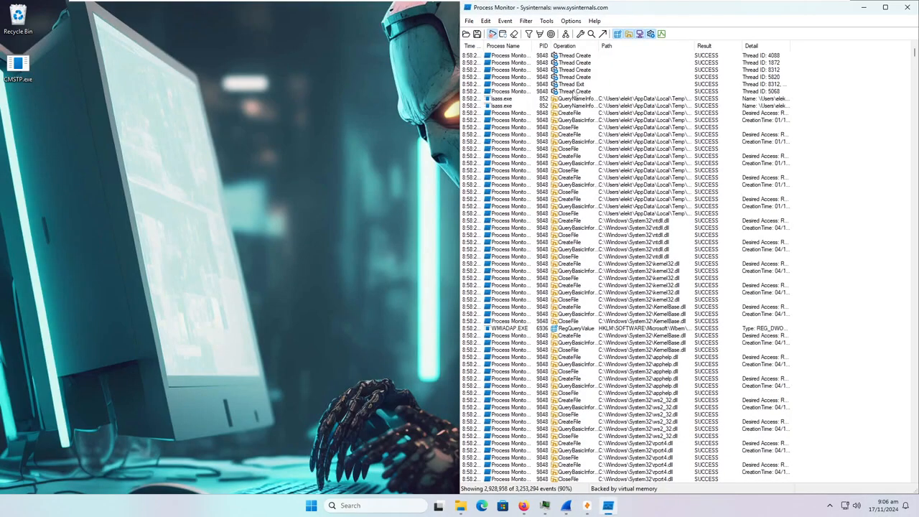
{"action": "left_click", "coordinate": [514, 35]}
{"action": "left_click", "coordinate": [866, 8]}
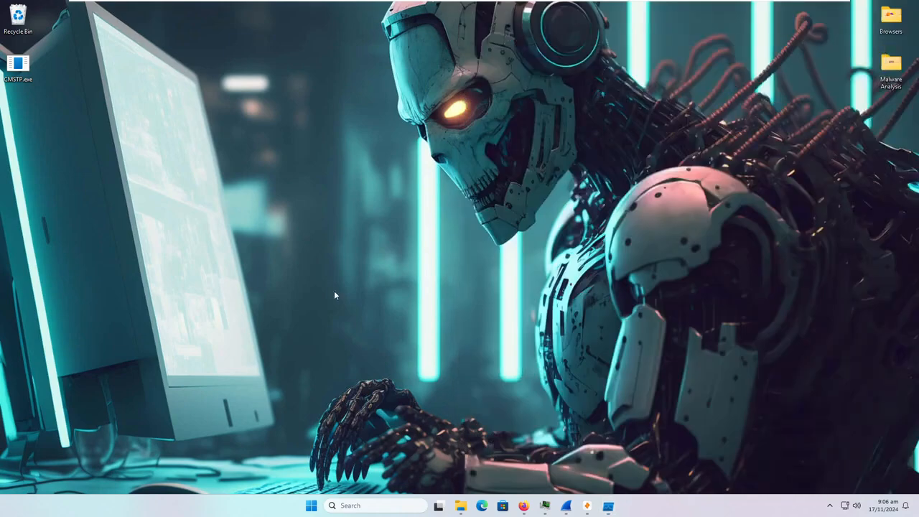
{"action": "right_click", "coordinate": [25, 74]}
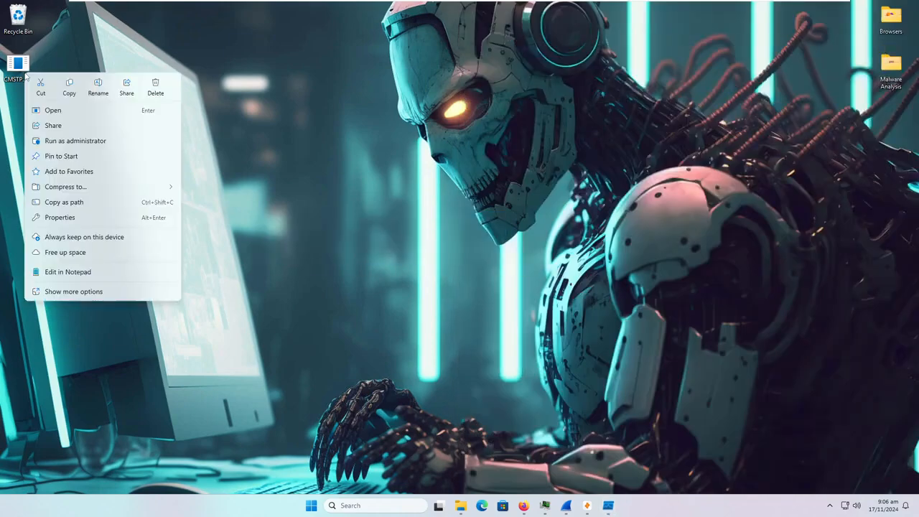
{"action": "left_click", "coordinate": [83, 289]}
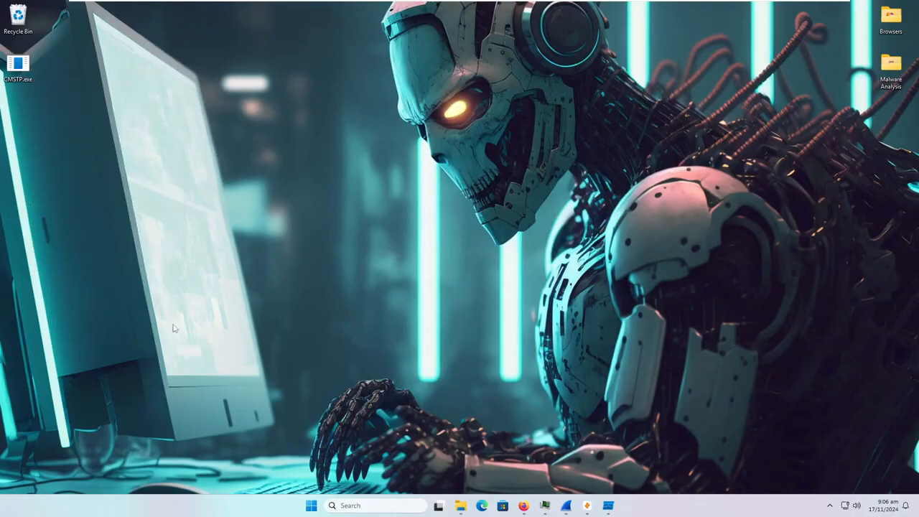
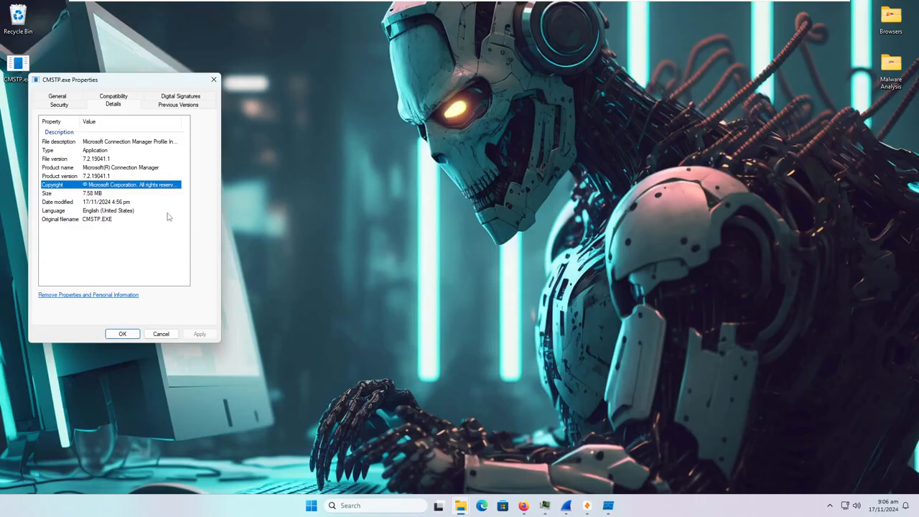
- Review CMSTP.exe's Details tab: file description, file and product versions, product name, copyright and size
{"action": "left_click", "coordinate": [105, 144]}
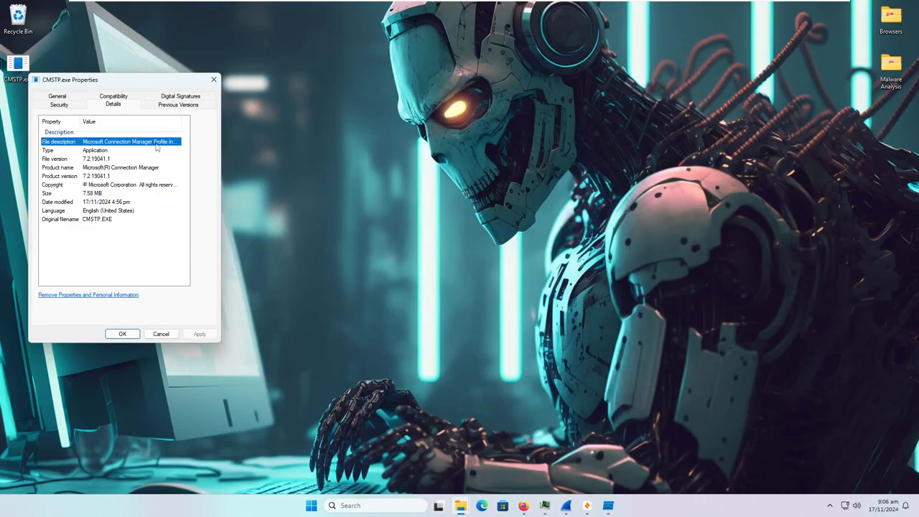
{"action": "left_click", "coordinate": [97, 160]}
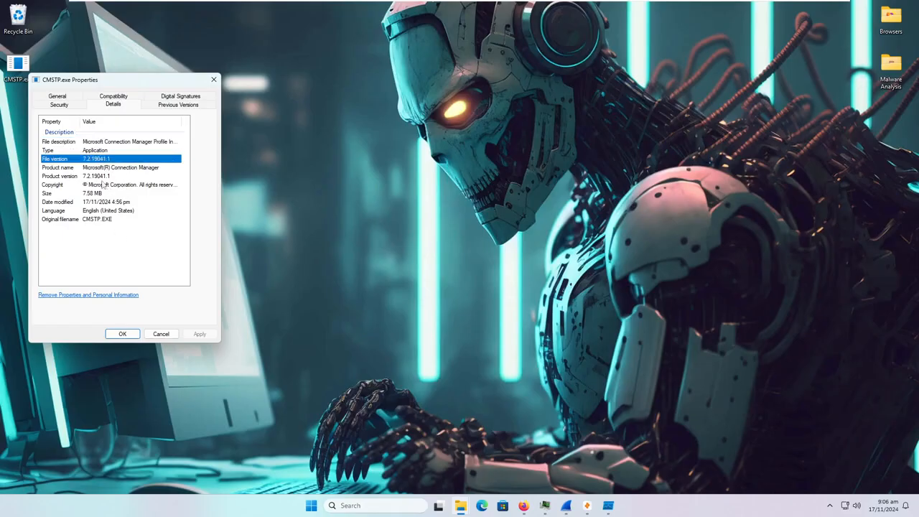
{"action": "left_click", "coordinate": [103, 176]}
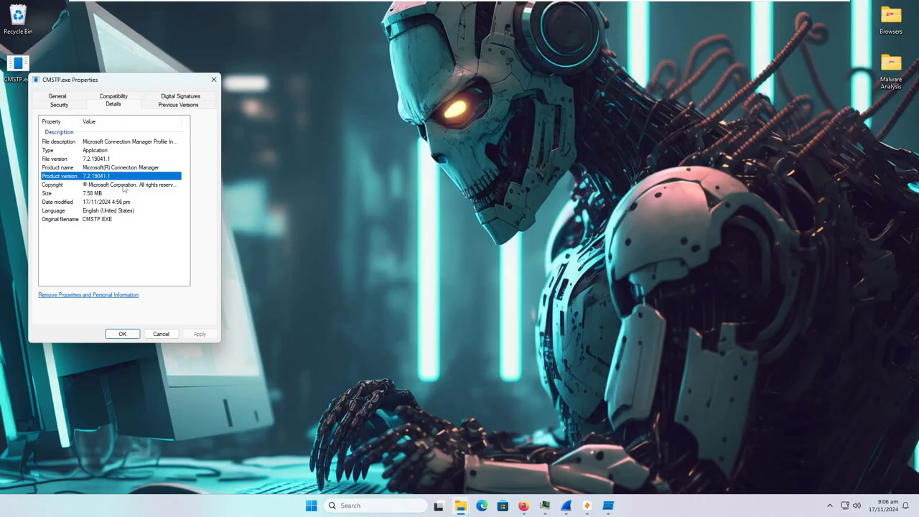
{"action": "left_click", "coordinate": [119, 169]}
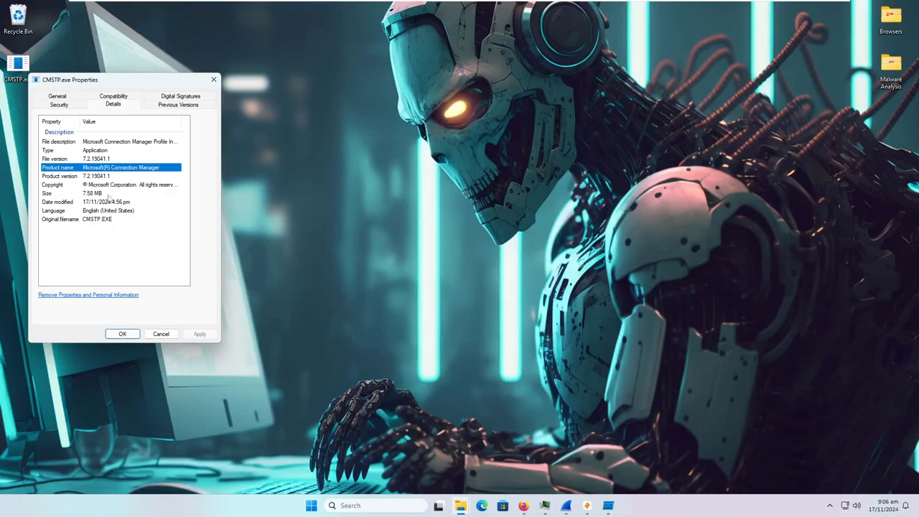
{"action": "left_click", "coordinate": [110, 186]}
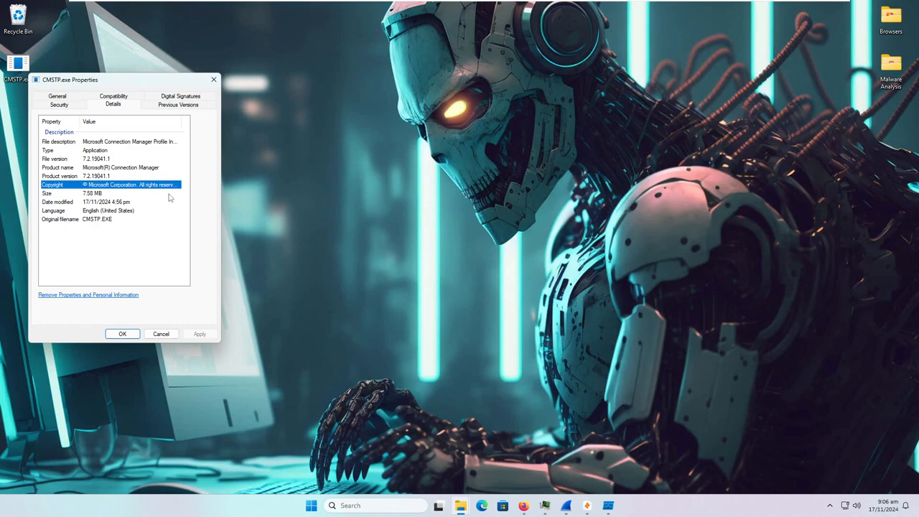
{"action": "left_click", "coordinate": [108, 192]}
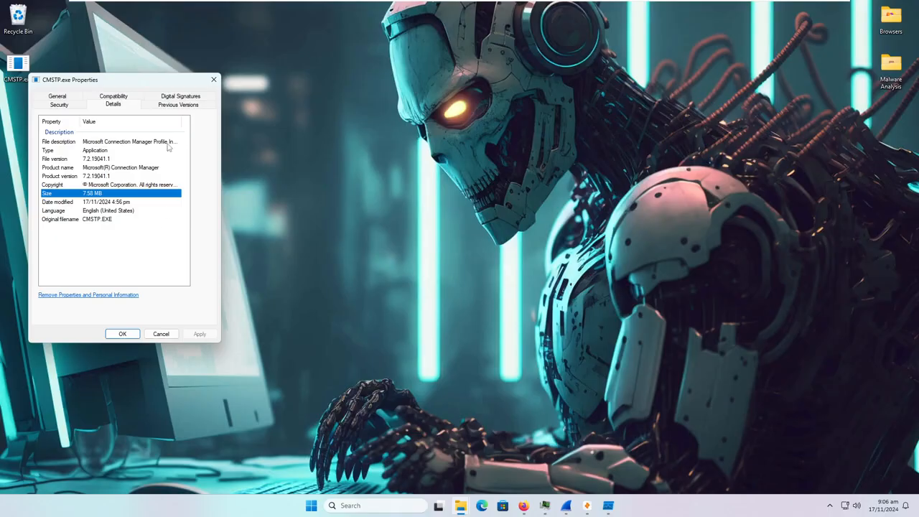
- Open the details of the Akeo Consulting signature under Digital Signatures
{"action": "left_click", "coordinate": [173, 97]}
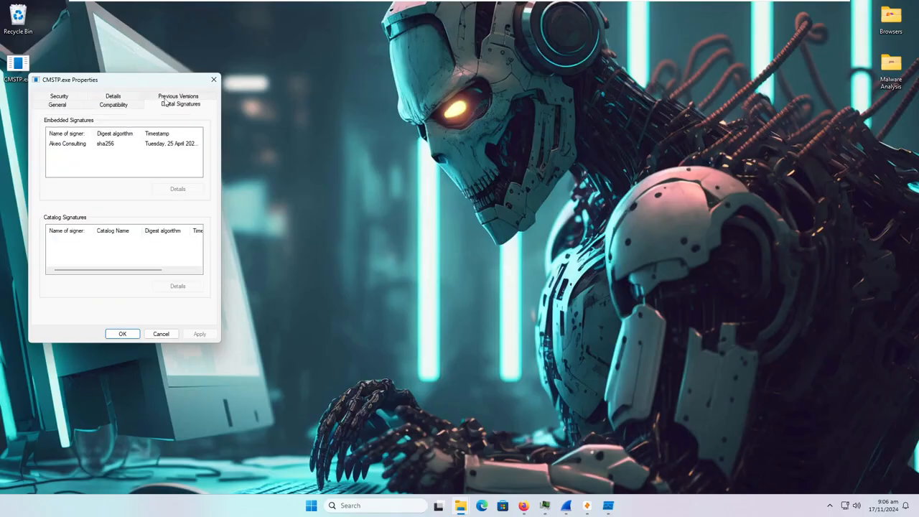
{"action": "left_click", "coordinate": [146, 147]}
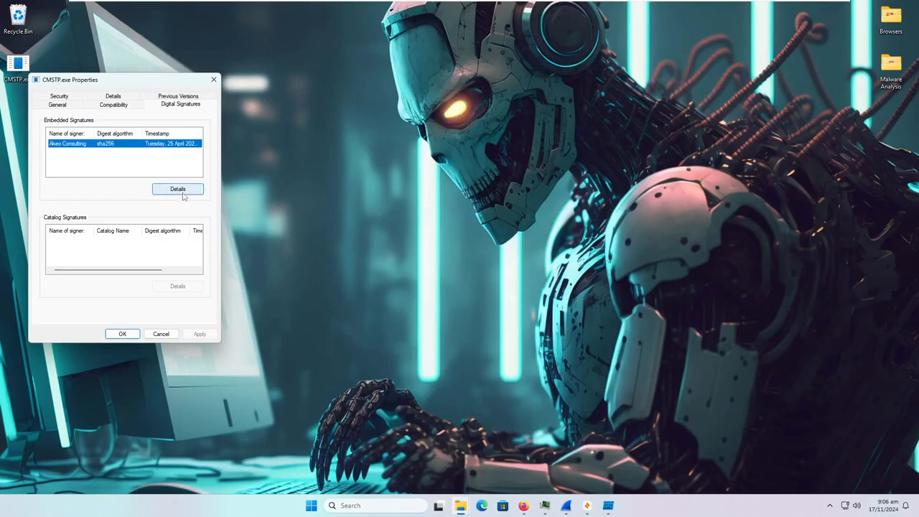
{"action": "left_click", "coordinate": [183, 191]}
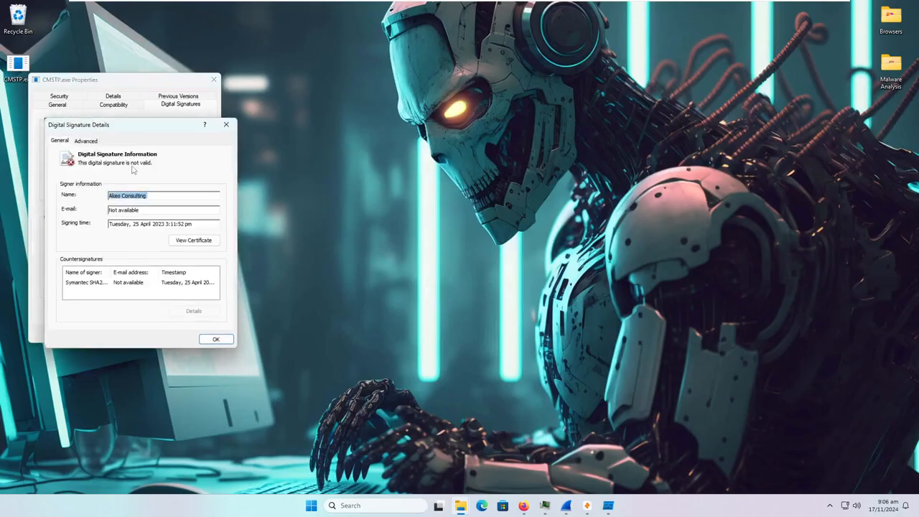
- View the Akeo Consulting signer certificate, then close the certificate, signature details and CMSTP.exe Properties
{"action": "left_click", "coordinate": [194, 241]}
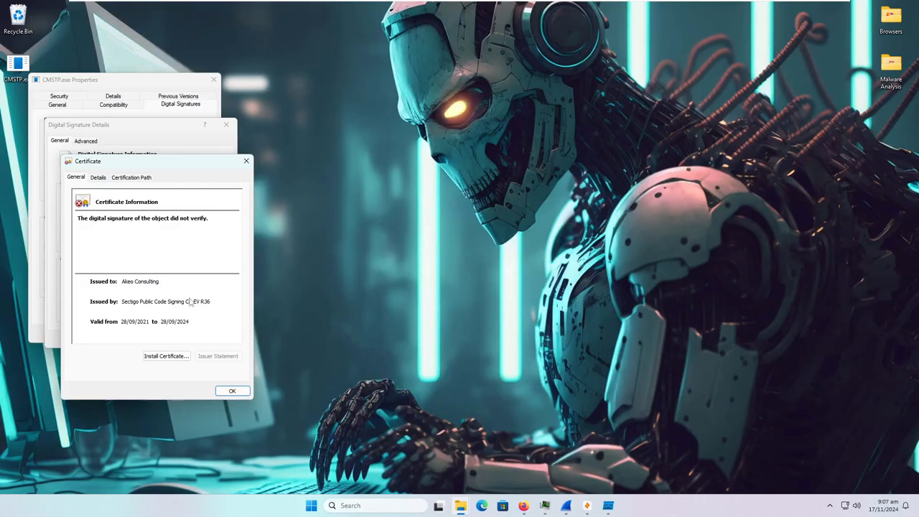
{"action": "left_click", "coordinate": [246, 161]}
{"action": "left_click", "coordinate": [226, 125]}
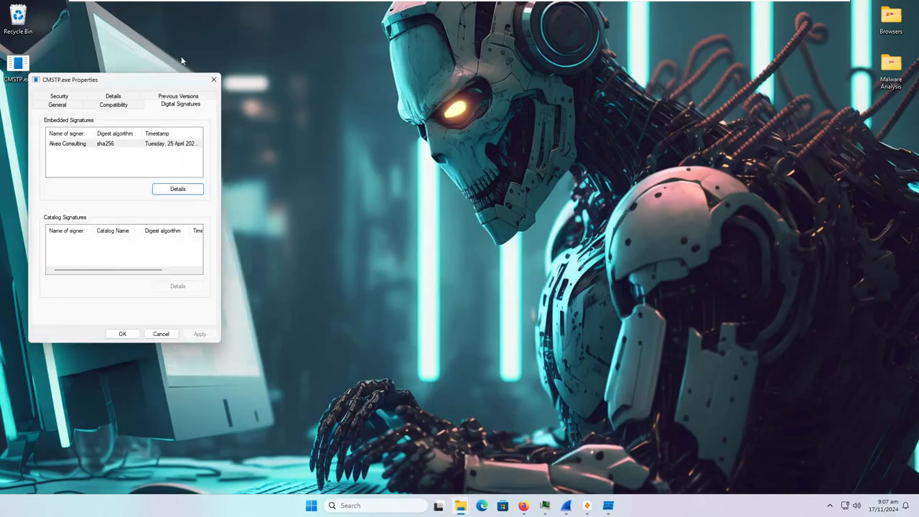
{"action": "left_click", "coordinate": [213, 81]}
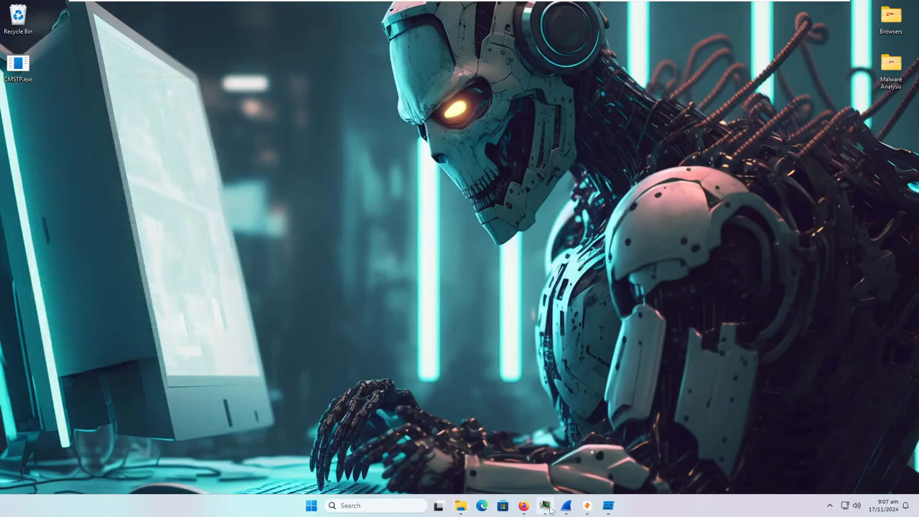
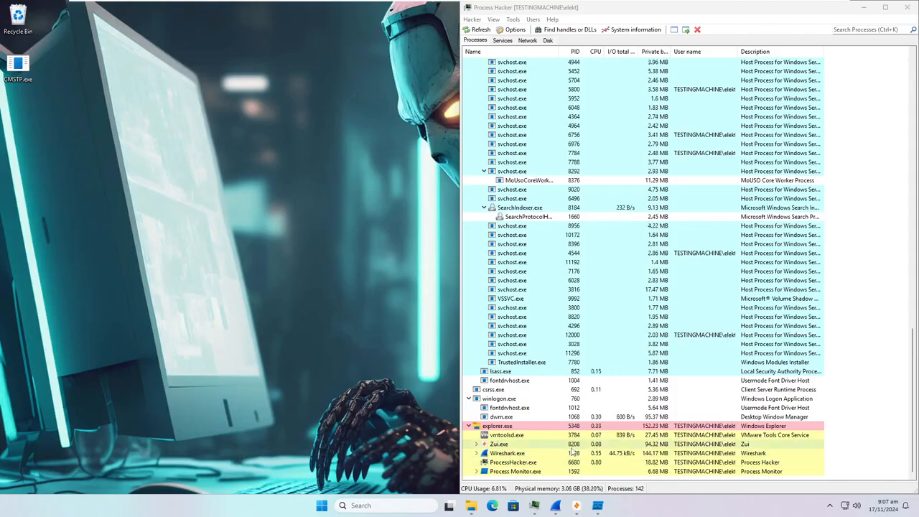
- Launch Firefox from Windows search and dismiss the tracker-protection promo
{"action": "left_click", "coordinate": [385, 505]}
{"action": "left_click", "coordinate": [396, 224]}
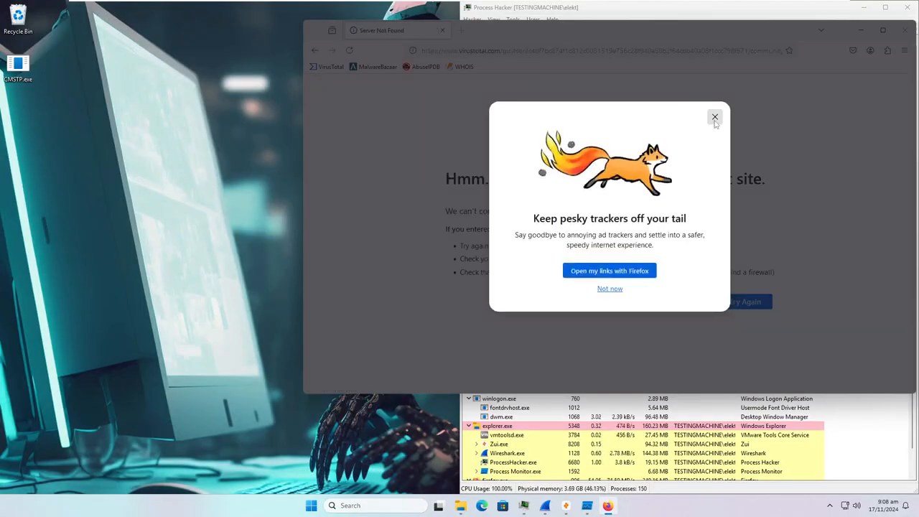
{"action": "left_click", "coordinate": [714, 117]}
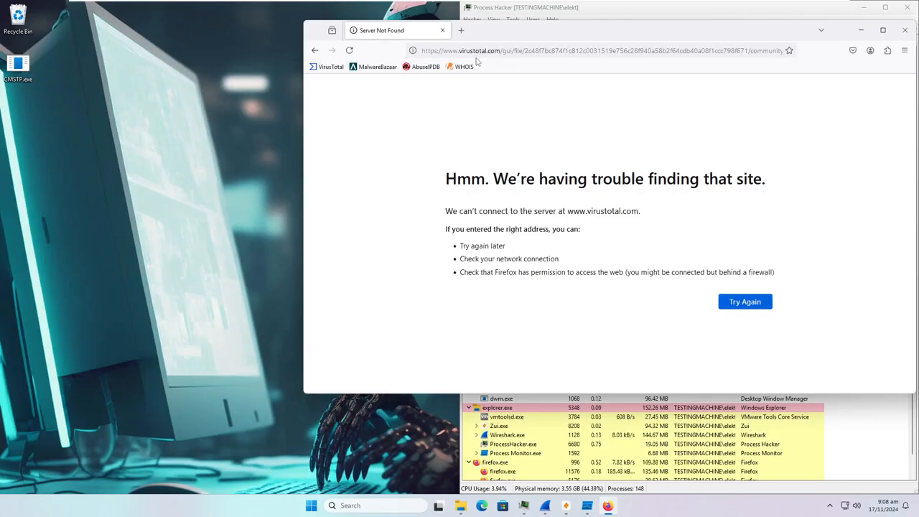
- Load Amazon in a new tab to test the connection, then close that tab
{"action": "left_click", "coordinate": [460, 30]}
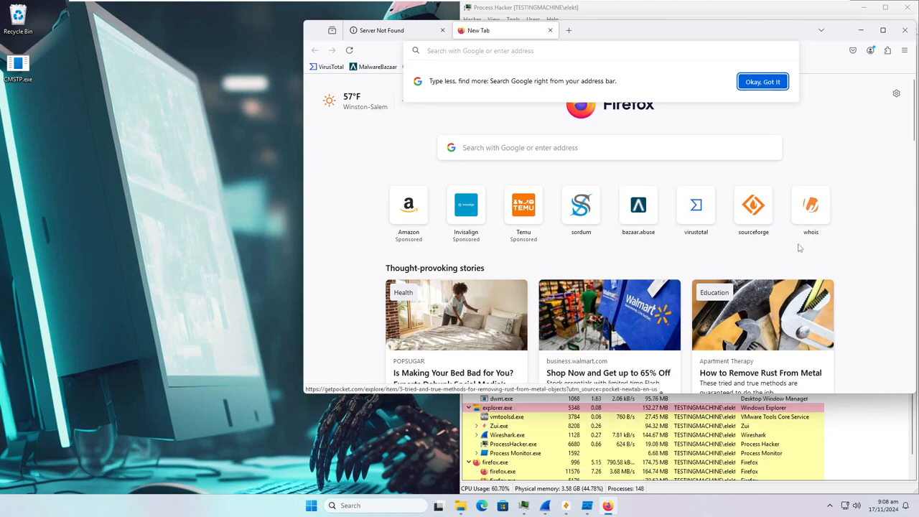
{"action": "left_click", "coordinate": [384, 222]}
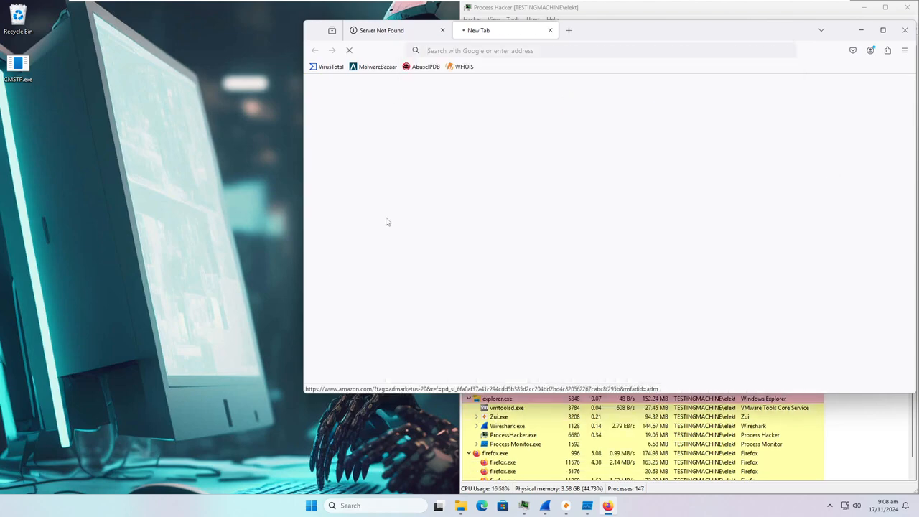
{"action": "left_click", "coordinate": [550, 31]}
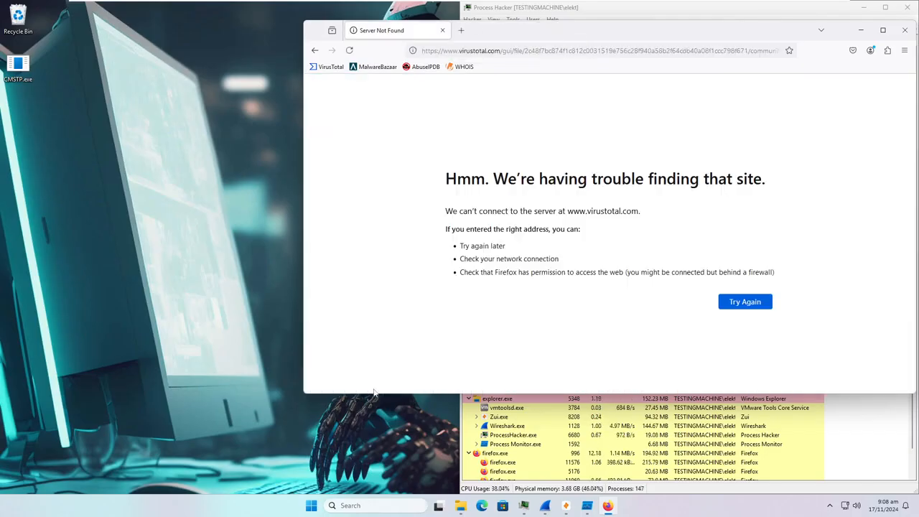
{"action": "left_click", "coordinate": [373, 506]}
{"action": "type", "text": "prox"}
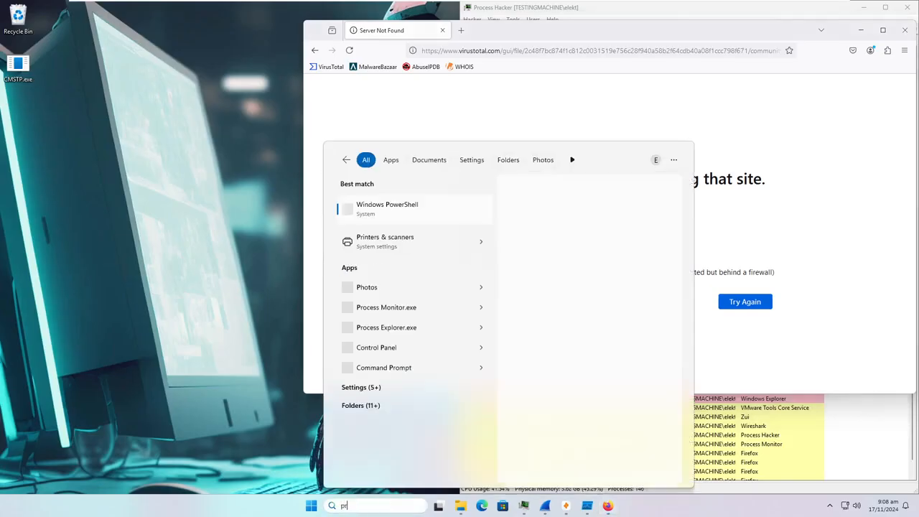
{"action": "key", "text": "BackSpace"}
{"action": "type", "text": "xy"}
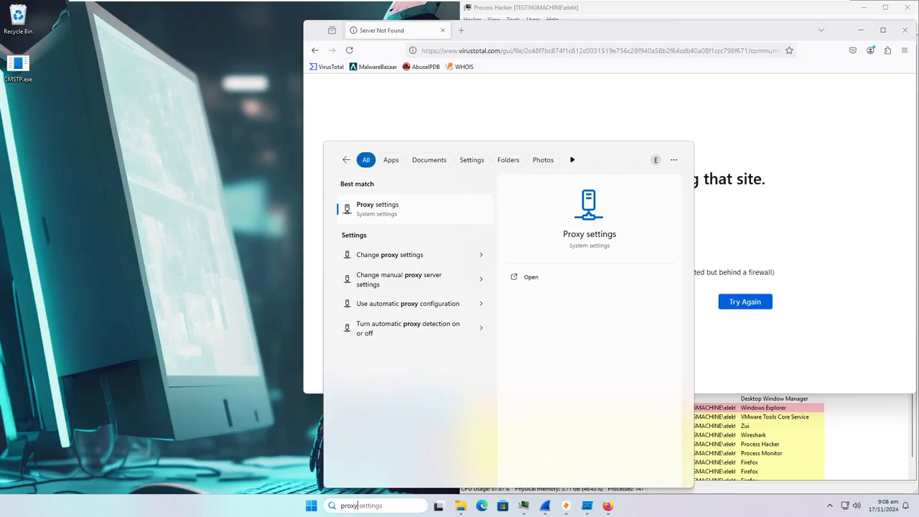
{"action": "key", "text": "Return"}
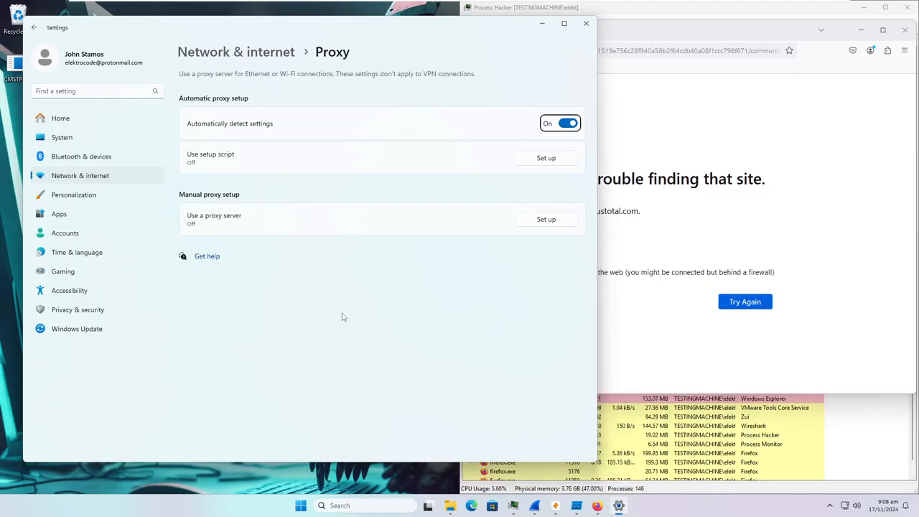
{"action": "left_click", "coordinate": [586, 23]}
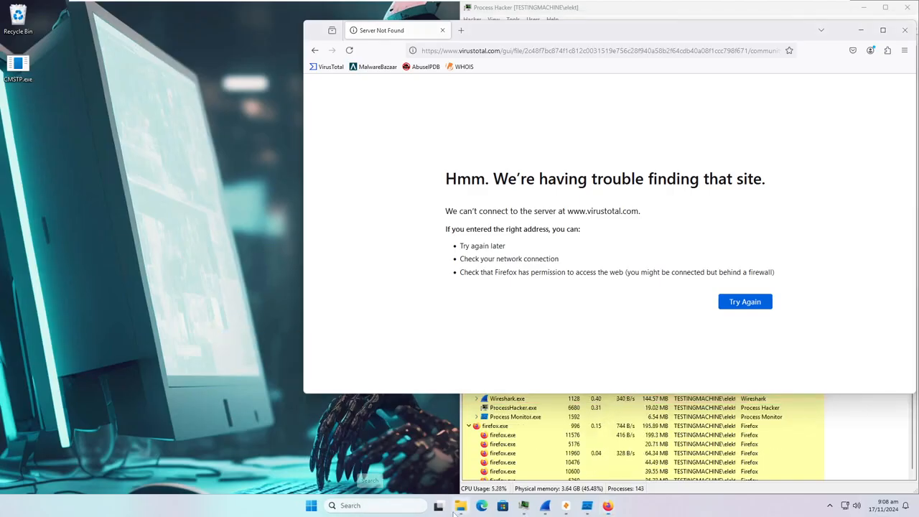
{"action": "left_click", "coordinate": [460, 505]}
- Open C:\Windows\System32\Drivers\etc\hosts via the File Explorer address bar, choosing Notepad
{"action": "left_click", "coordinate": [640, 75]}
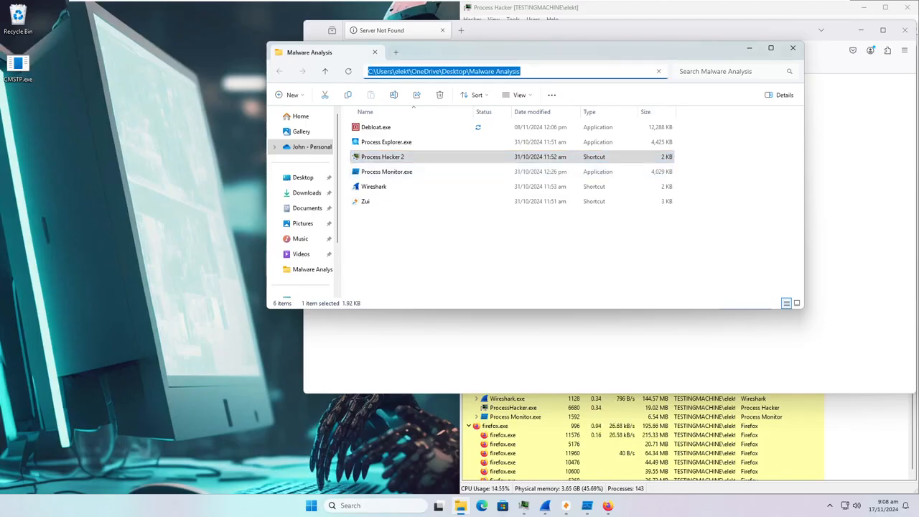
{"action": "type", "text": "C:\\"}
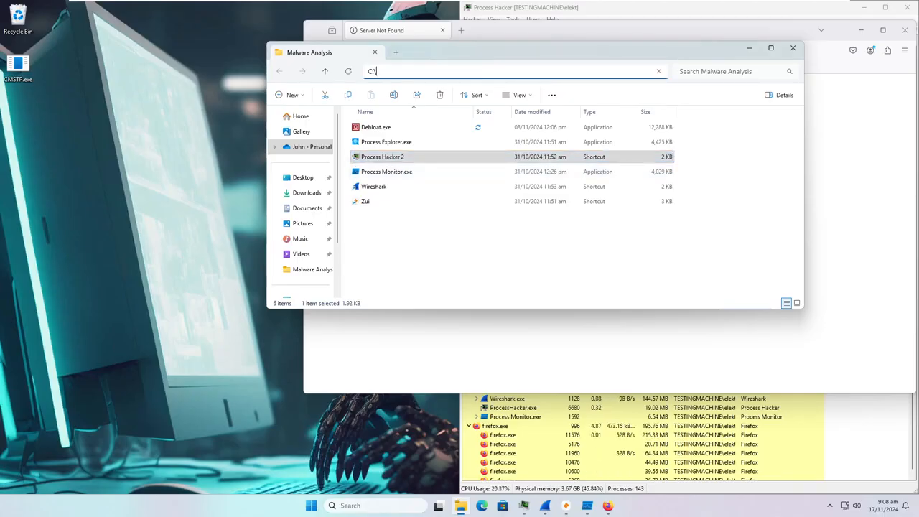
{"action": "type", "text": "Windows"}
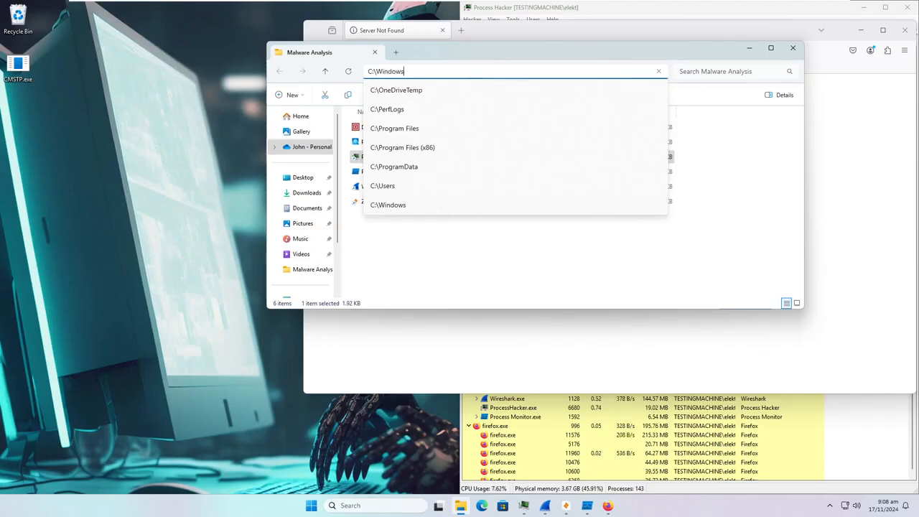
{"action": "type", "text": "\\System32\\Driv"}
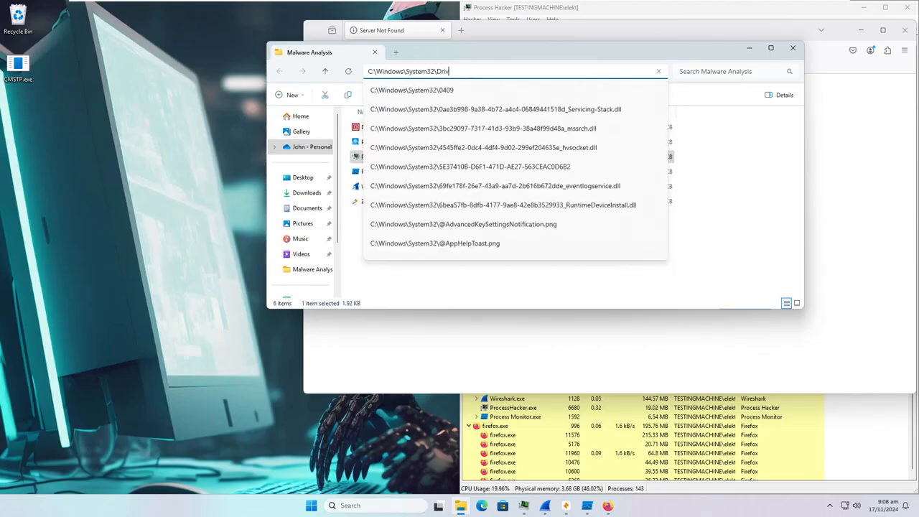
{"action": "type", "text": "ers\\etc\\hosts"}
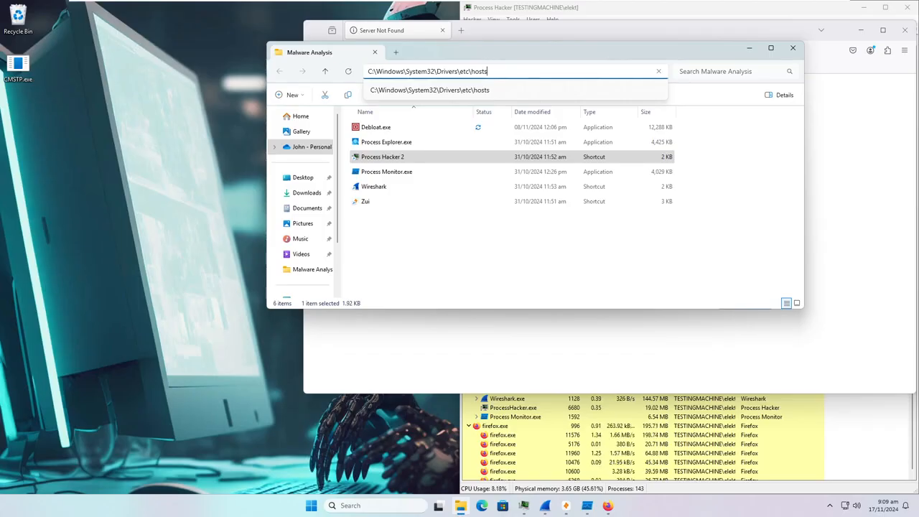
{"action": "key", "text": "Return"}
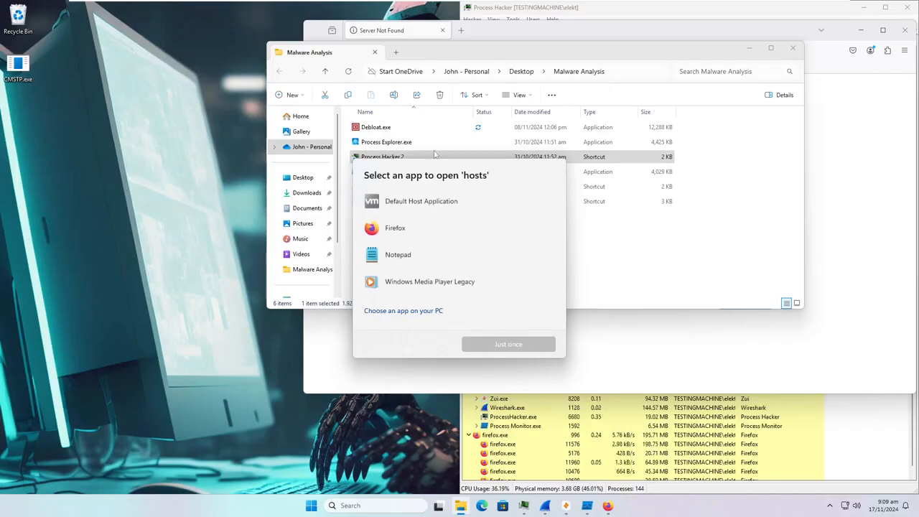
{"action": "left_click", "coordinate": [424, 259]}
- Open the hosts file in Notepad and highlight the two virustotal.com 0.0.0.0 entries
{"action": "left_click", "coordinate": [483, 346]}
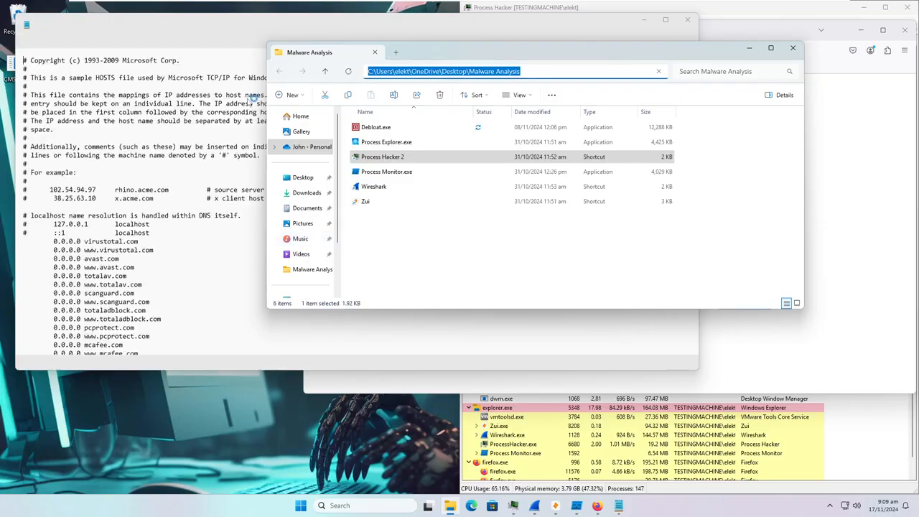
{"action": "scroll", "coordinate": [158, 208], "scroll_direction": "down", "scroll_amount": 3}
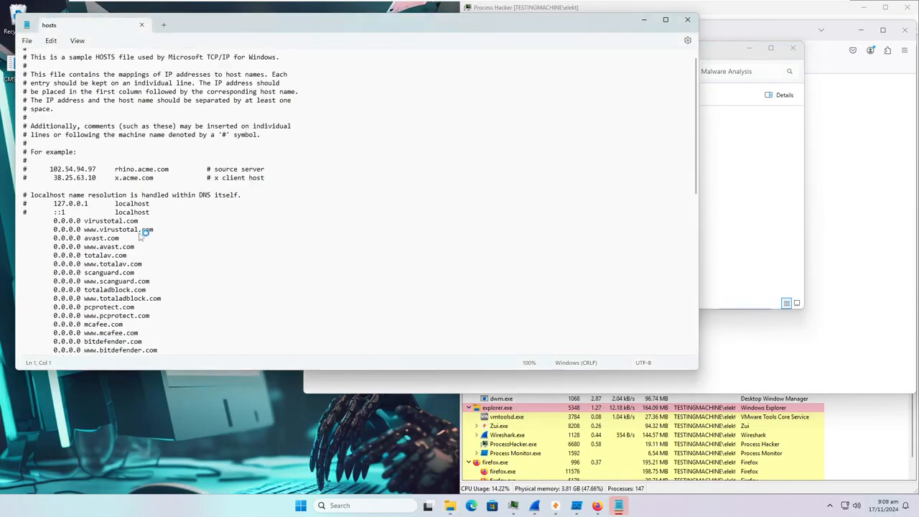
{"action": "left_click_drag", "start_coordinate": [84, 174], "coordinate": [161, 185]}
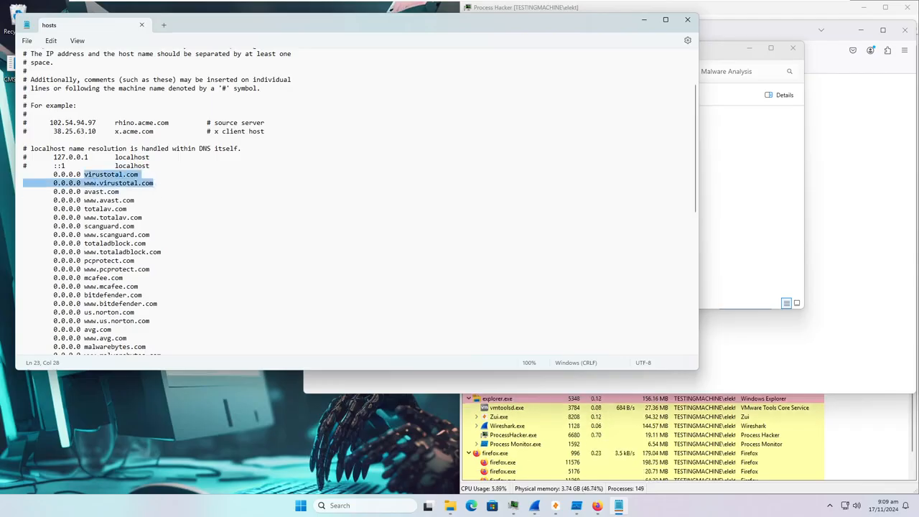
{"action": "left_click", "coordinate": [108, 174]}
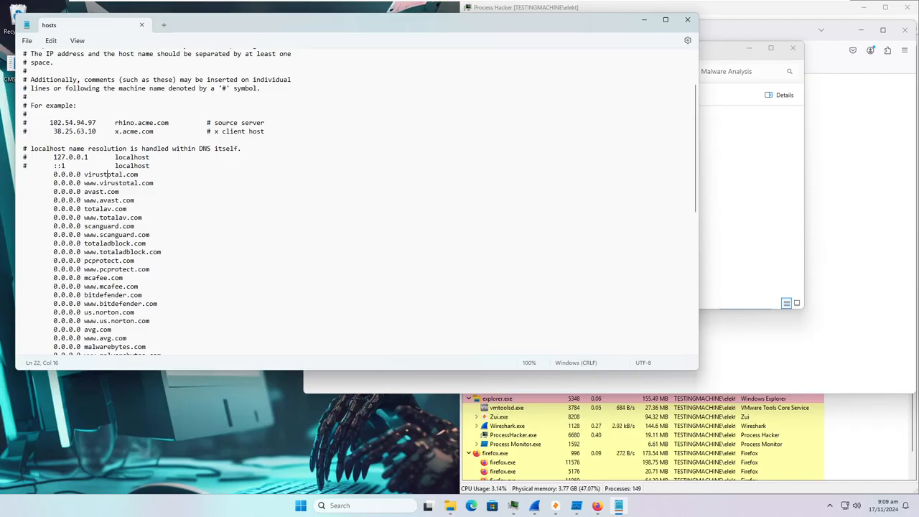
- Scroll through the 0.0.0.0 entries for avast.com, norton.com, kaspersky.com and other antivirus sites
{"action": "scroll", "coordinate": [151, 197], "scroll_direction": "down", "scroll_amount": 4}
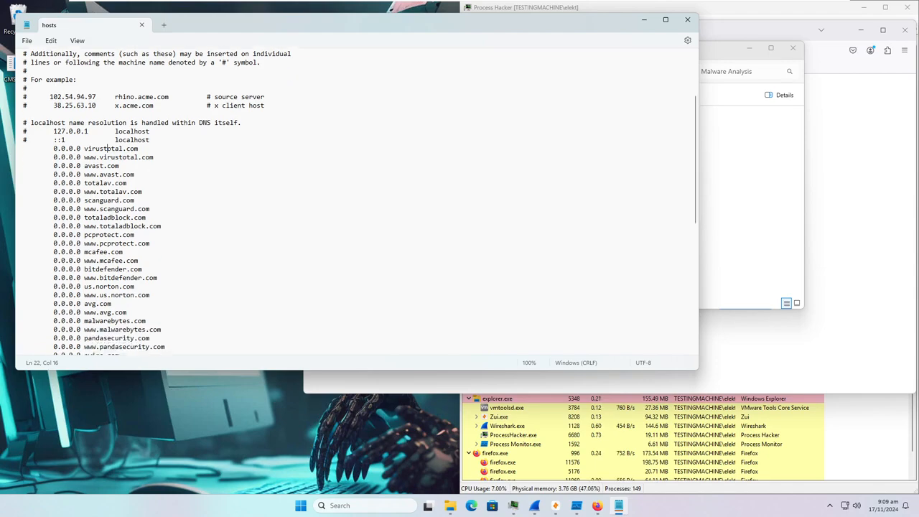
{"action": "scroll", "coordinate": [153, 205], "scroll_direction": "down", "scroll_amount": 1}
{"action": "scroll", "coordinate": [152, 205], "scroll_direction": "up", "scroll_amount": 1}
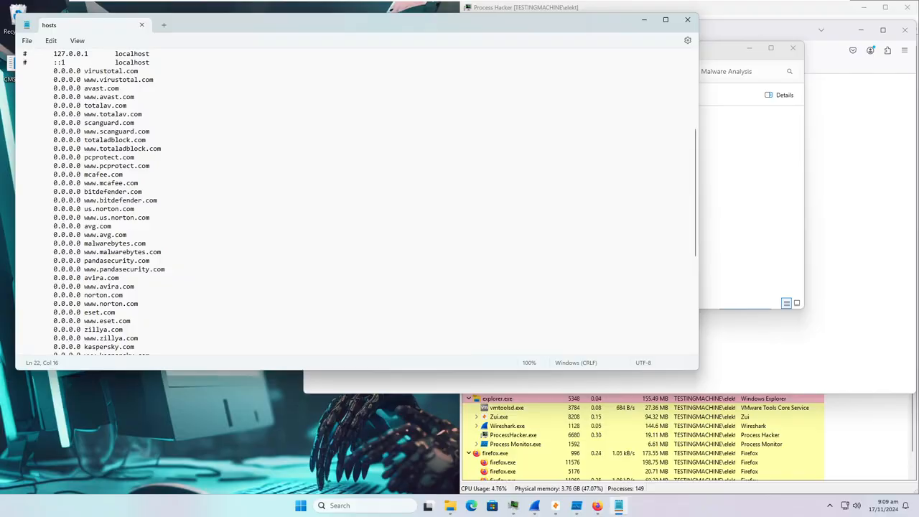
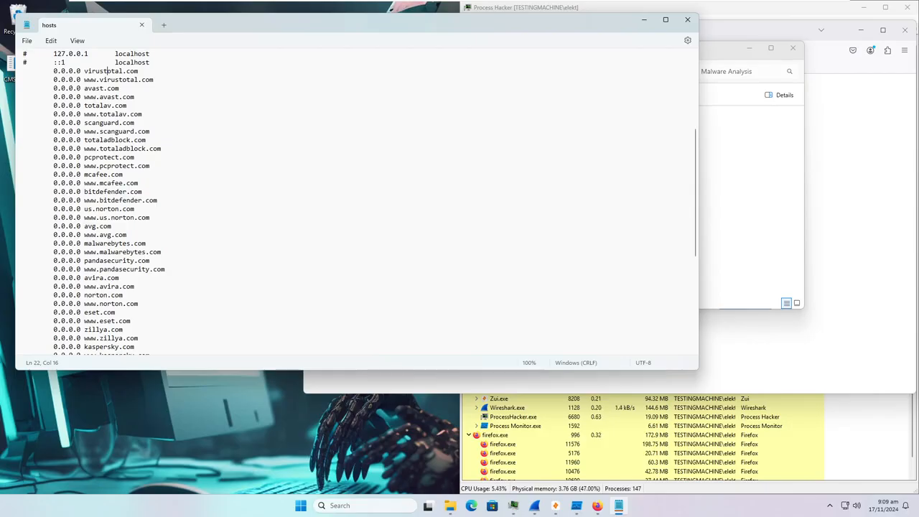
- Delete every 0.0.0.0 blocking entry from line 22 to the end of the hosts file
{"action": "scroll", "coordinate": [359, 201], "scroll_direction": "down", "scroll_amount": 3}
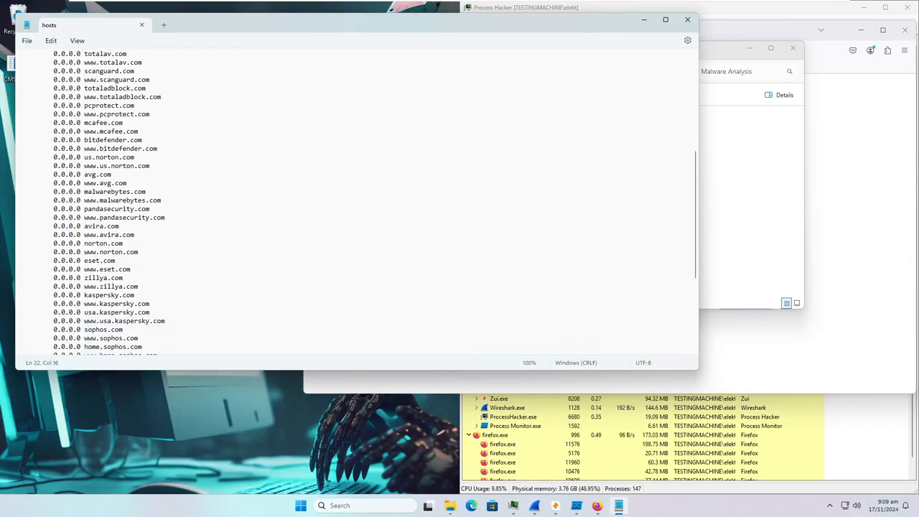
{"action": "scroll", "coordinate": [359, 201], "scroll_direction": "down", "scroll_amount": 2}
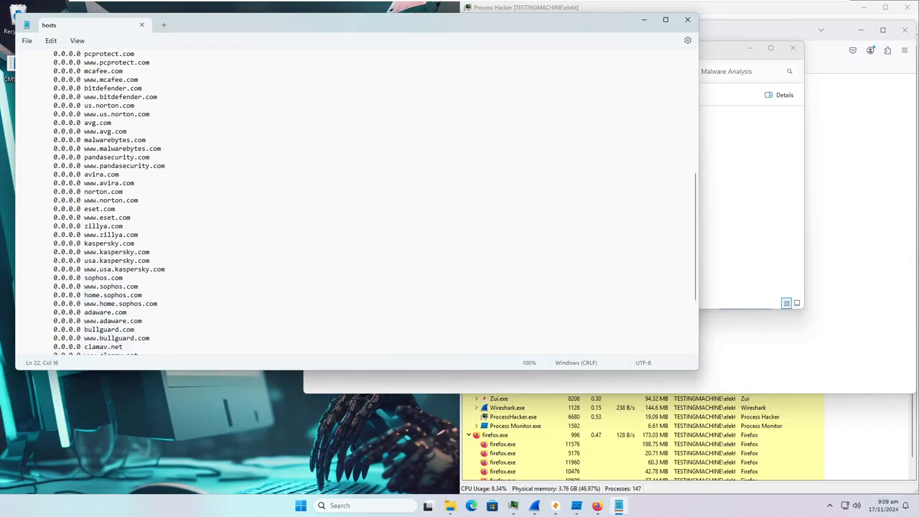
{"action": "scroll", "coordinate": [139, 288], "scroll_direction": "down", "scroll_amount": 3}
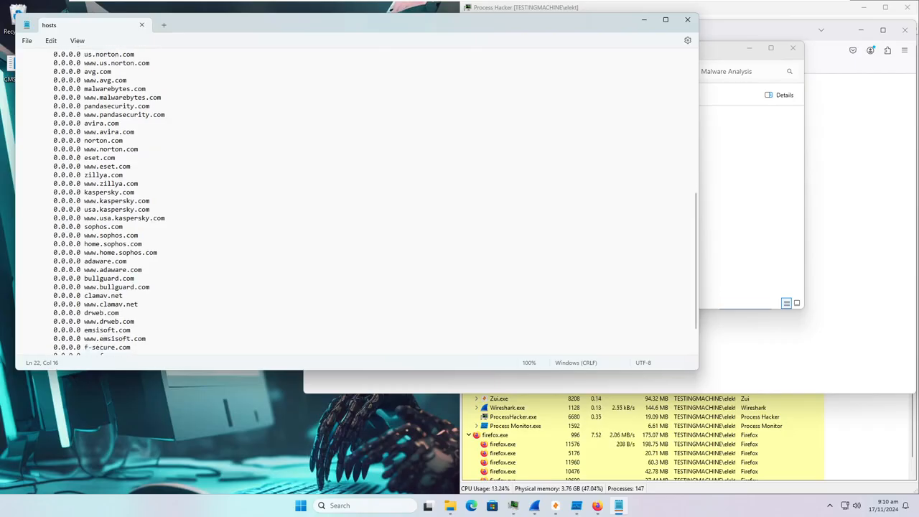
{"action": "scroll", "coordinate": [138, 289], "scroll_direction": "down", "scroll_amount": 2}
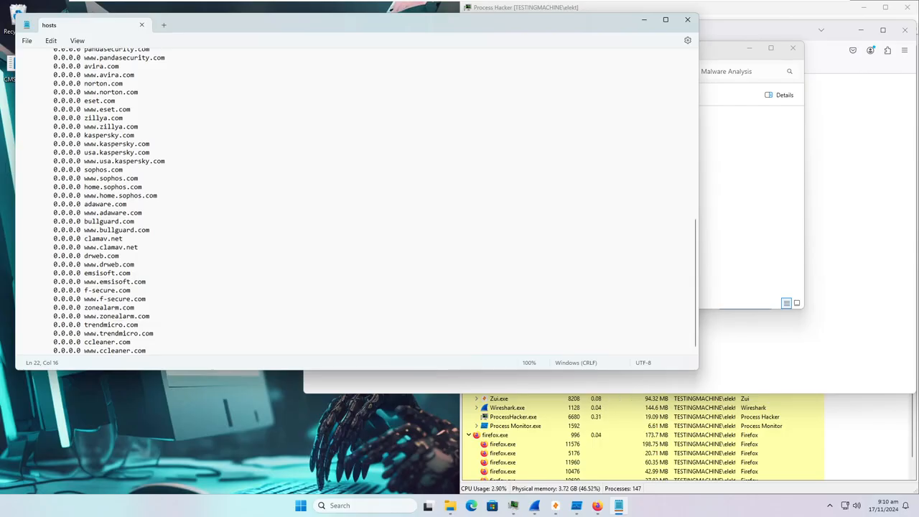
{"action": "scroll", "coordinate": [142, 321], "scroll_direction": "up", "scroll_amount": 15}
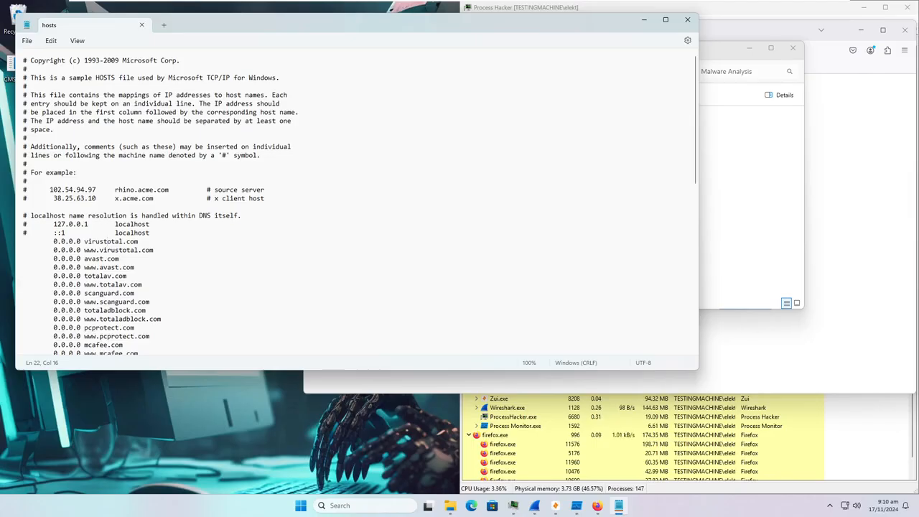
{"action": "key", "text": "Home"}
{"action": "key", "text": "ctrl+shift+End"}
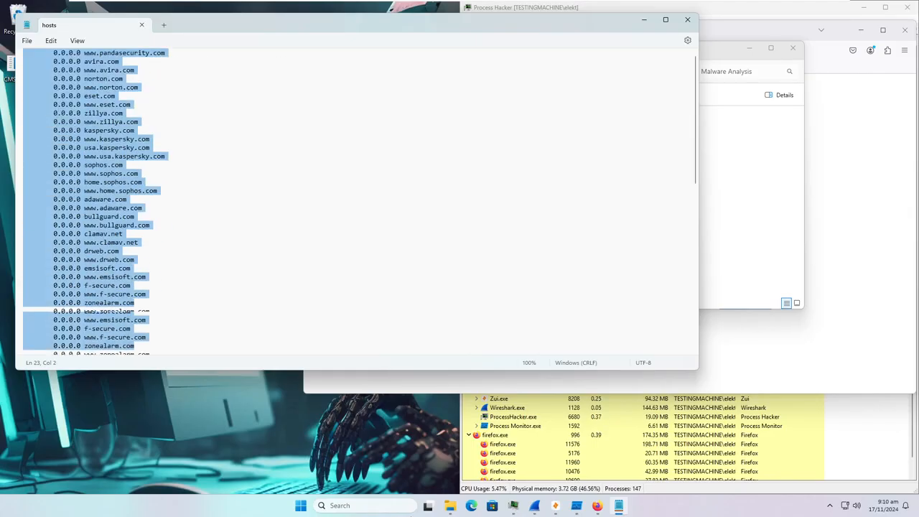
{"action": "key", "text": "Delete"}
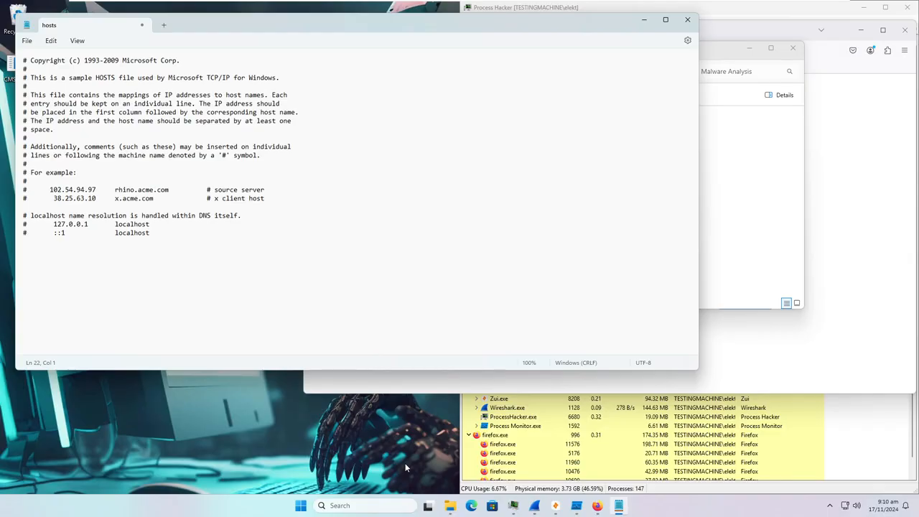
{"action": "key", "text": "BackSpace"}
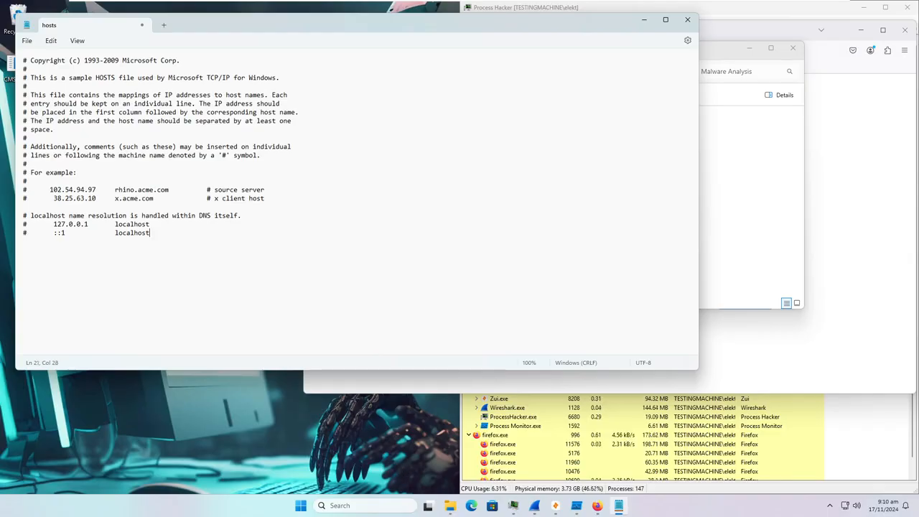
- Save the cleaned file as hosts.txt in the Documents folder instead of etc
{"action": "key", "text": "ctrl+s"}
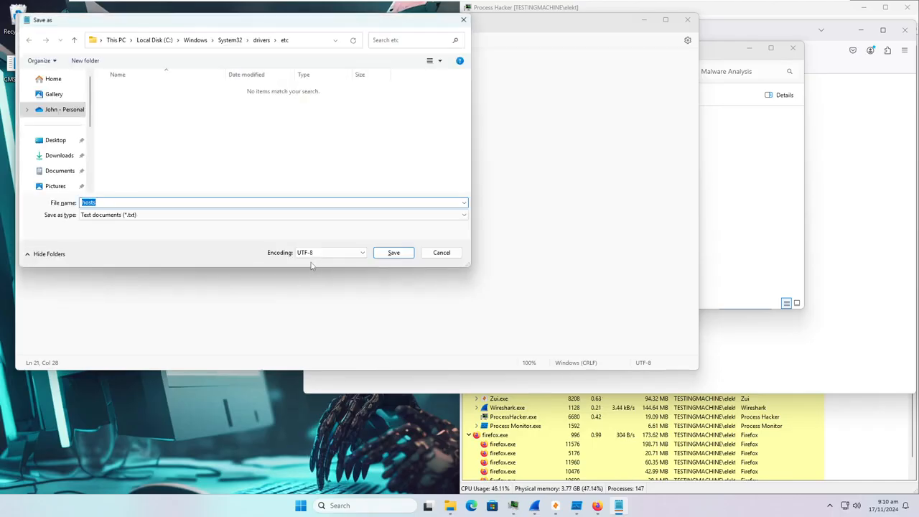
{"action": "left_click", "coordinate": [392, 253]}
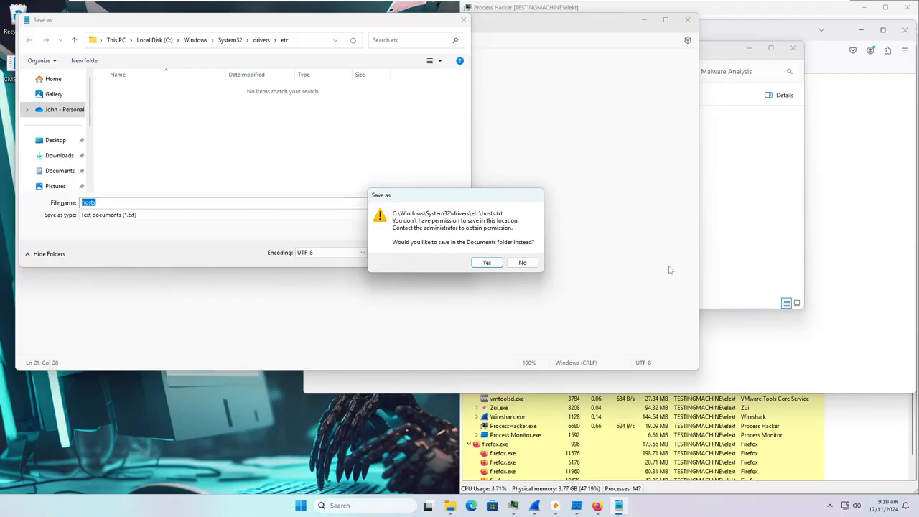
{"action": "left_click", "coordinate": [487, 264]}
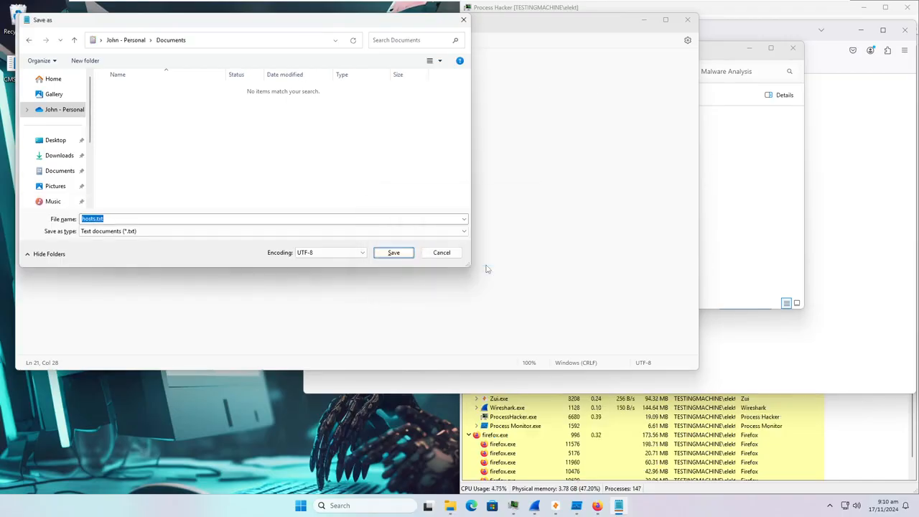
{"action": "left_click", "coordinate": [395, 253]}
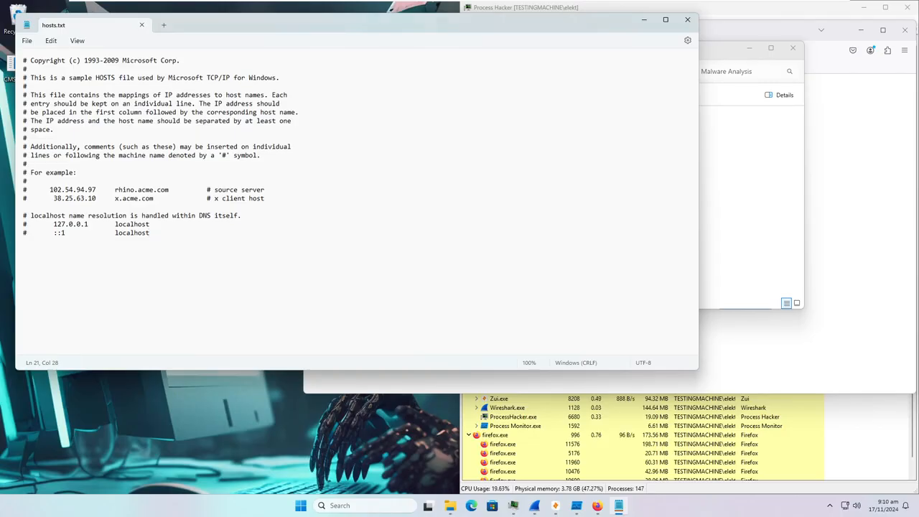
- Open the Documents folder in a new File Explorer window from the taskbar jump list
{"action": "left_click_drag", "start_coordinate": [418, 26], "coordinate": [630, 55]}
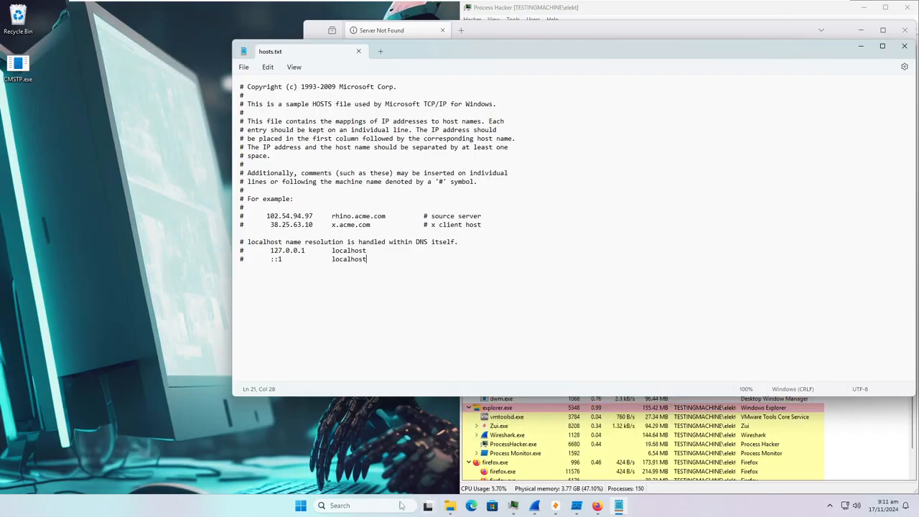
{"action": "left_click", "coordinate": [450, 506]}
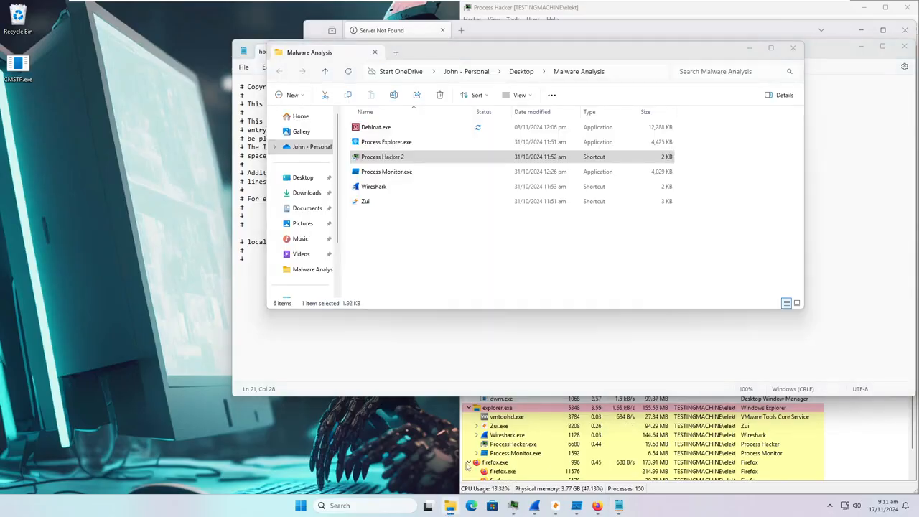
{"action": "right_click", "coordinate": [449, 506]}
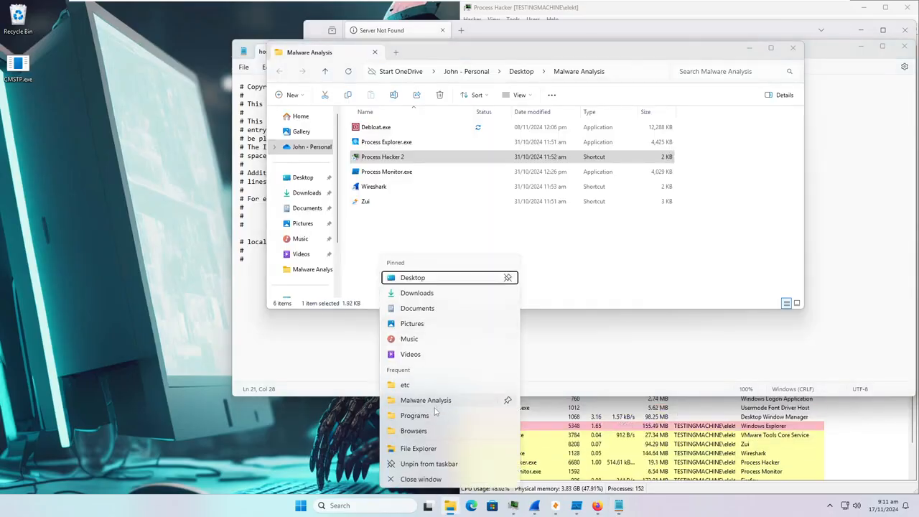
{"action": "left_click", "coordinate": [441, 309]}
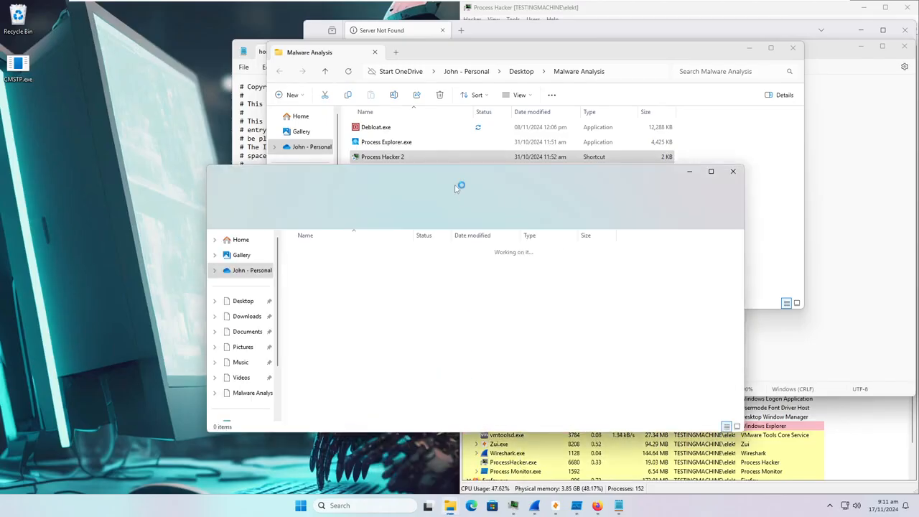
{"action": "left_click", "coordinate": [686, 171]}
- Navigate the Explorer window to C:\Windows\System32\Drivers\etc
{"action": "left_click", "coordinate": [658, 74]}
{"action": "triple_click", "coordinate": [588, 72]}
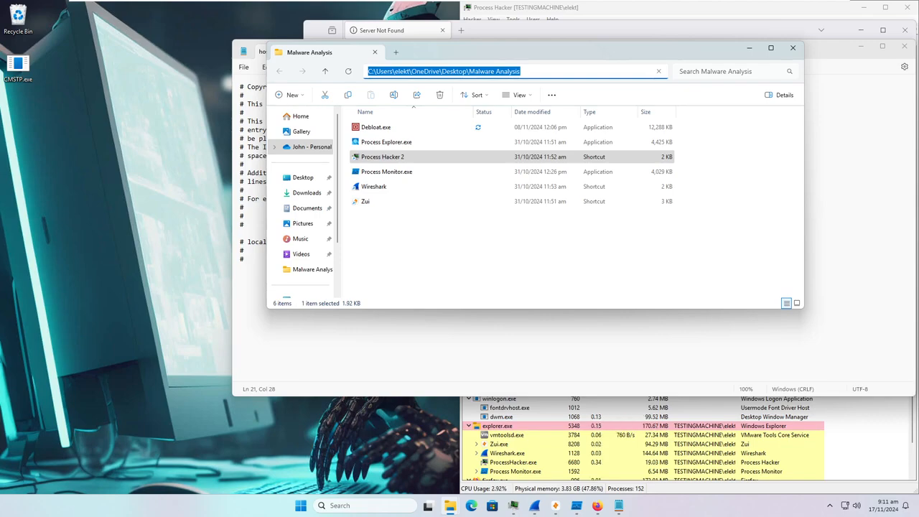
{"action": "type", "text": "C:\\Windows\\Syst"}
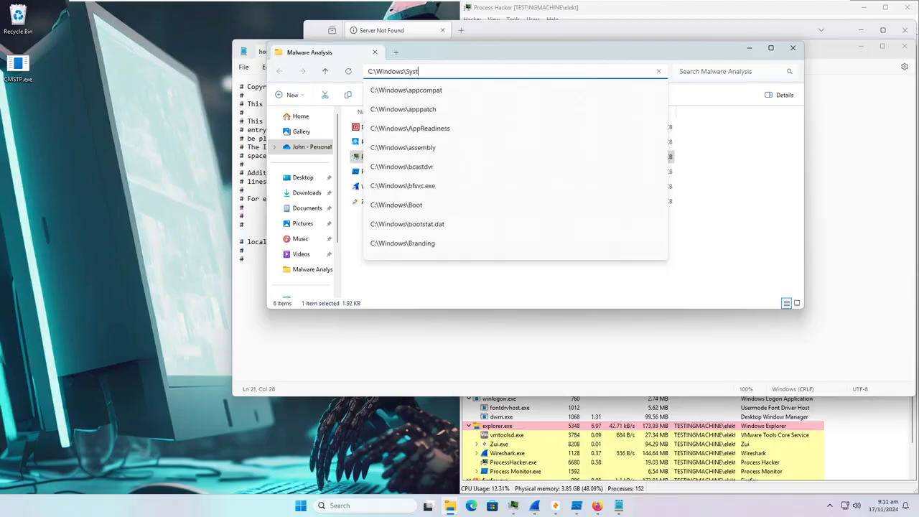
{"action": "type", "text": "em32\\Drivers\\etc"}
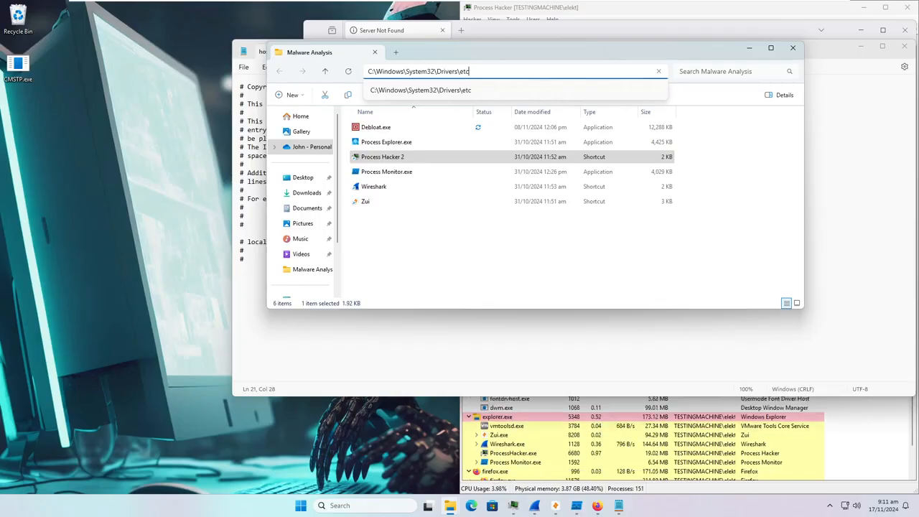
{"action": "key", "text": "Return"}
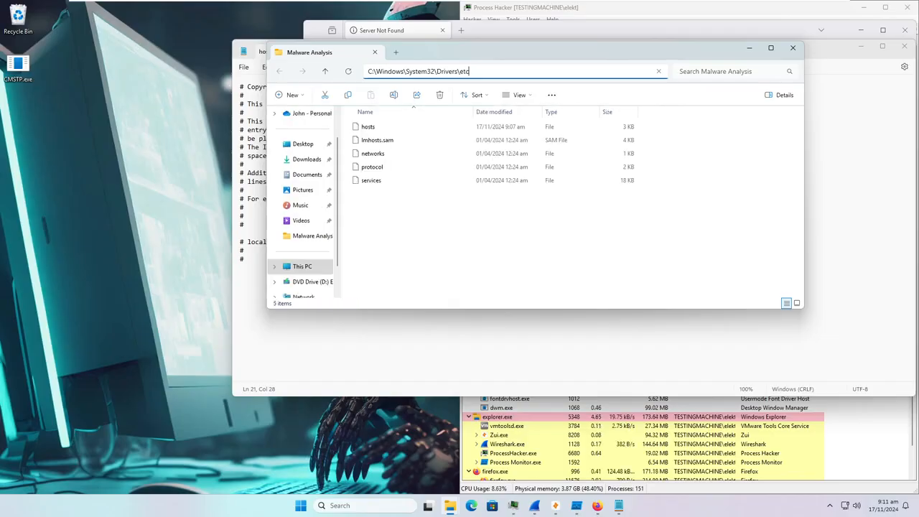
- Copy hosts.txt from Documents into the etc folder with administrator permission
{"action": "left_click_drag", "start_coordinate": [565, 55], "coordinate": [625, 41]}
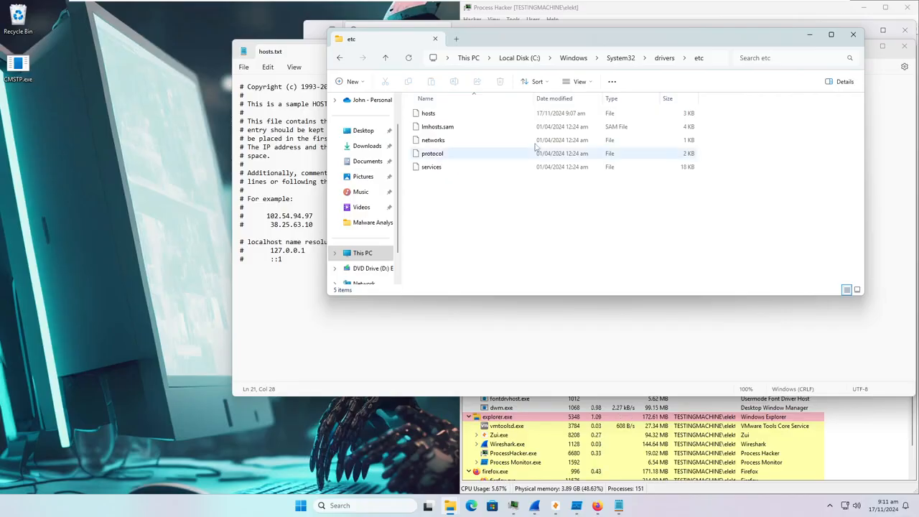
{"action": "left_click", "coordinate": [454, 115]}
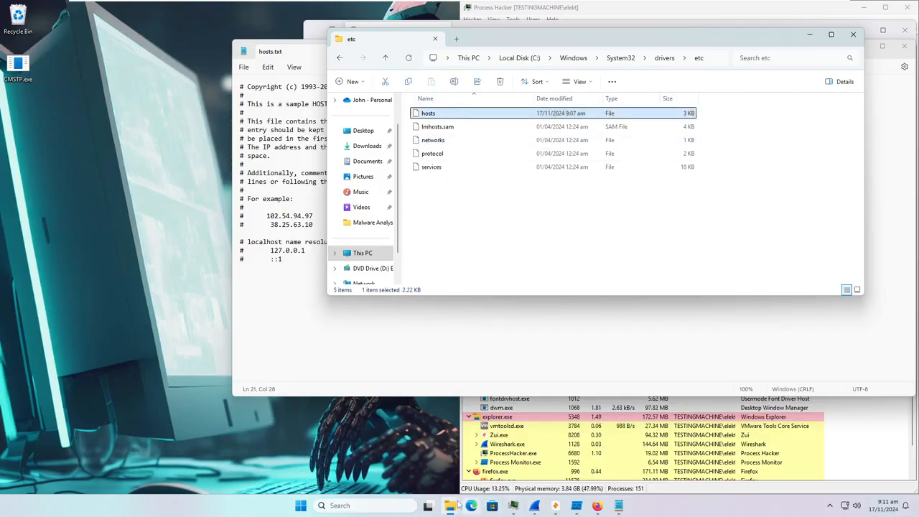
{"action": "mouse_move", "coordinate": [450, 506]}
{"action": "left_click", "coordinate": [499, 456]}
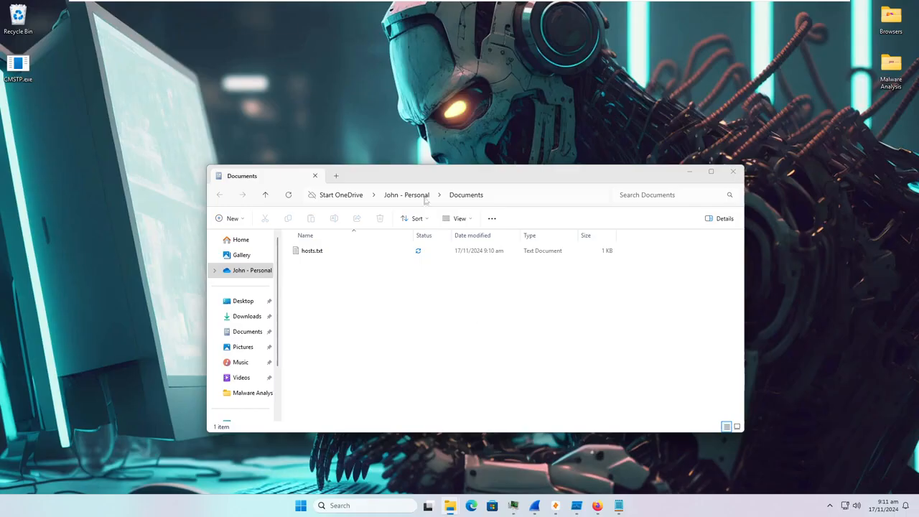
{"action": "left_click_drag", "start_coordinate": [436, 183], "coordinate": [324, 273]}
{"action": "left_click", "coordinate": [199, 340]}
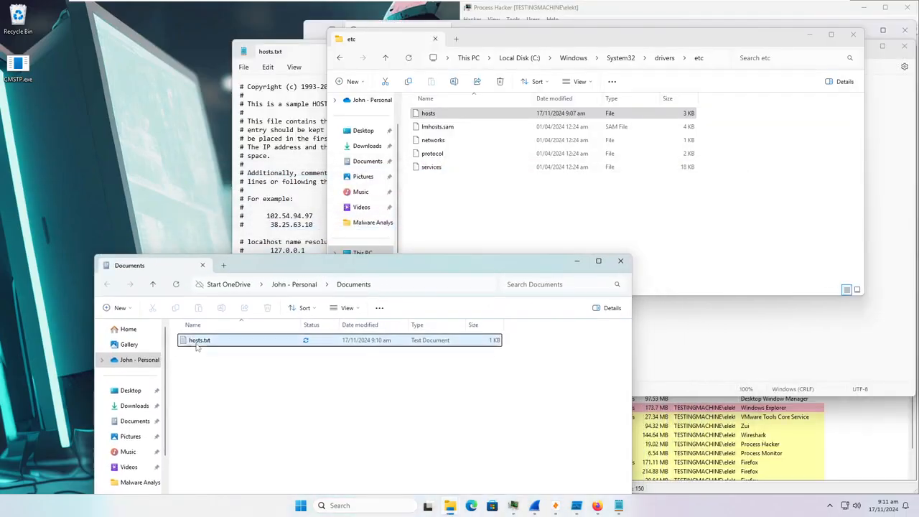
{"action": "left_click_drag", "start_coordinate": [483, 204], "coordinate": [438, 201]}
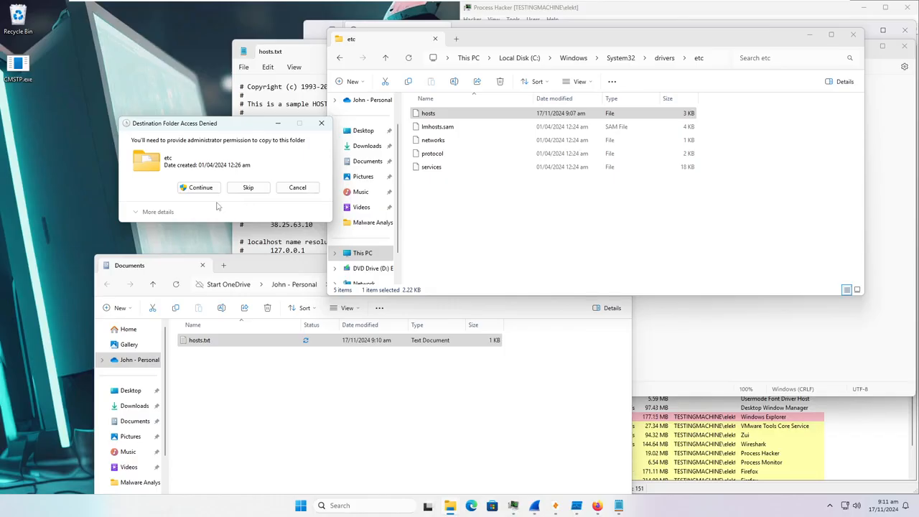
{"action": "left_click", "coordinate": [199, 187]}
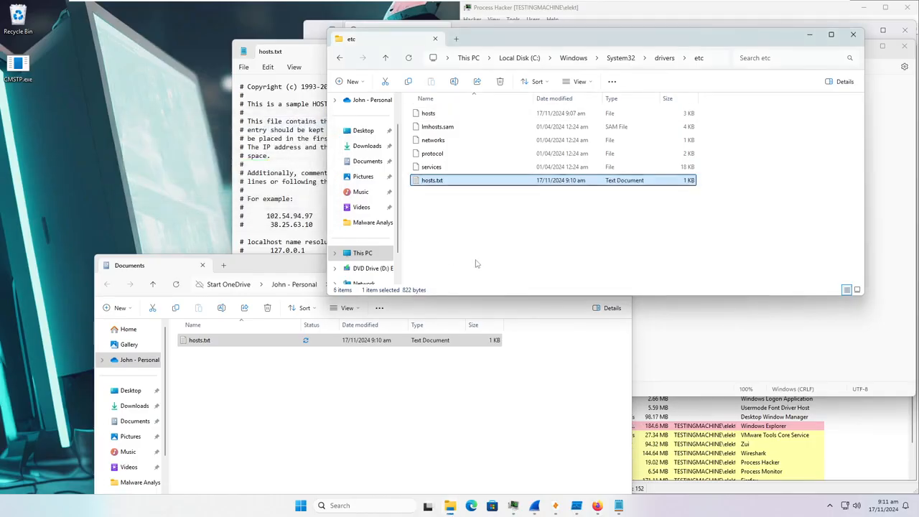
- Try renaming the copy to hosts, decline the duplicate-name rename, and select the original hosts
{"action": "left_click", "coordinate": [452, 203]}
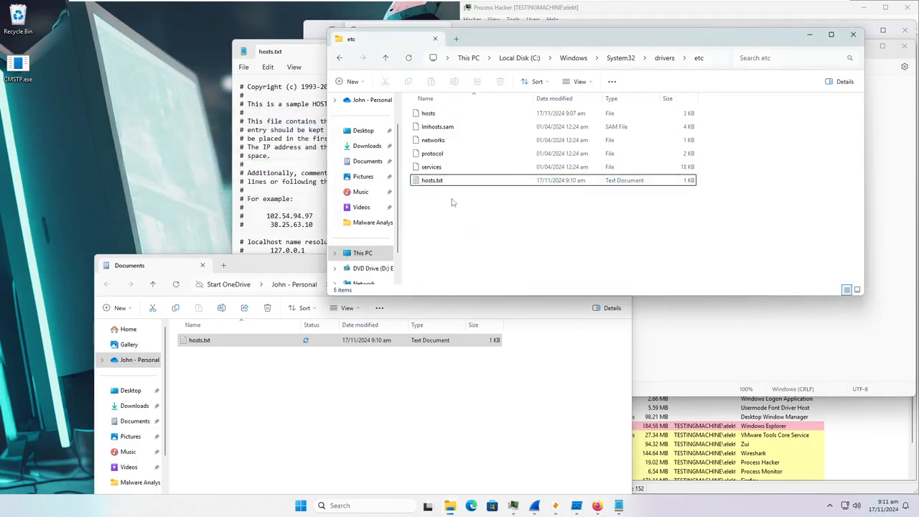
{"action": "right_click", "coordinate": [440, 183]}
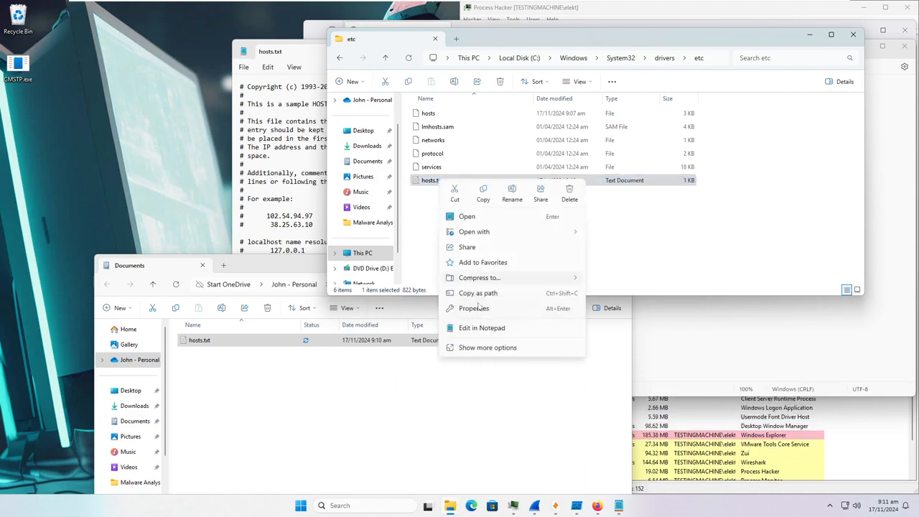
{"action": "left_click", "coordinate": [512, 194]}
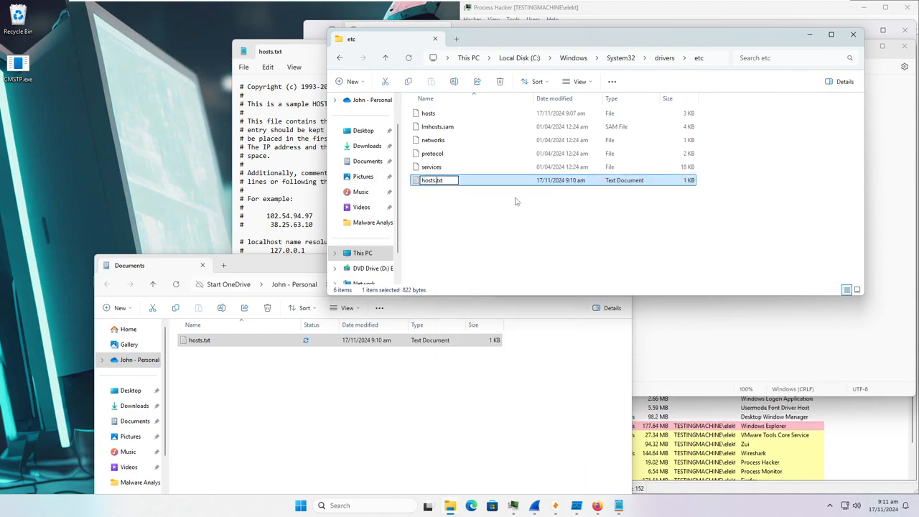
{"action": "key", "text": "BackSpace"}
{"action": "key", "text": "BackSpace"}
{"action": "key", "text": "BackSpace"}
{"action": "key", "text": "Return"}
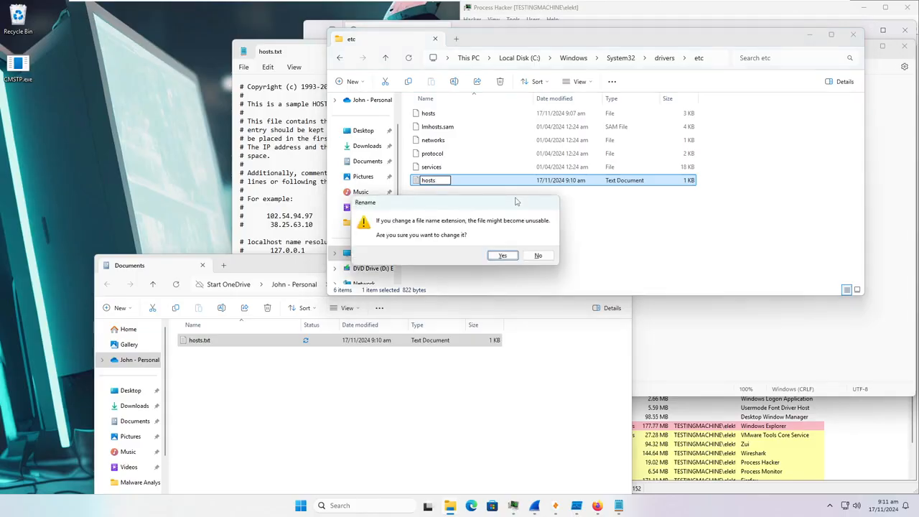
{"action": "key", "text": "Escape"}
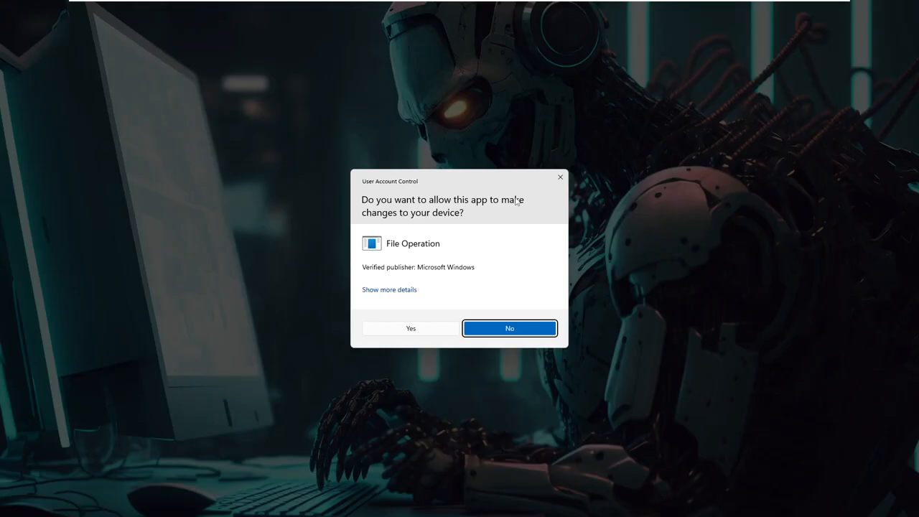
{"action": "left_click", "coordinate": [424, 331]}
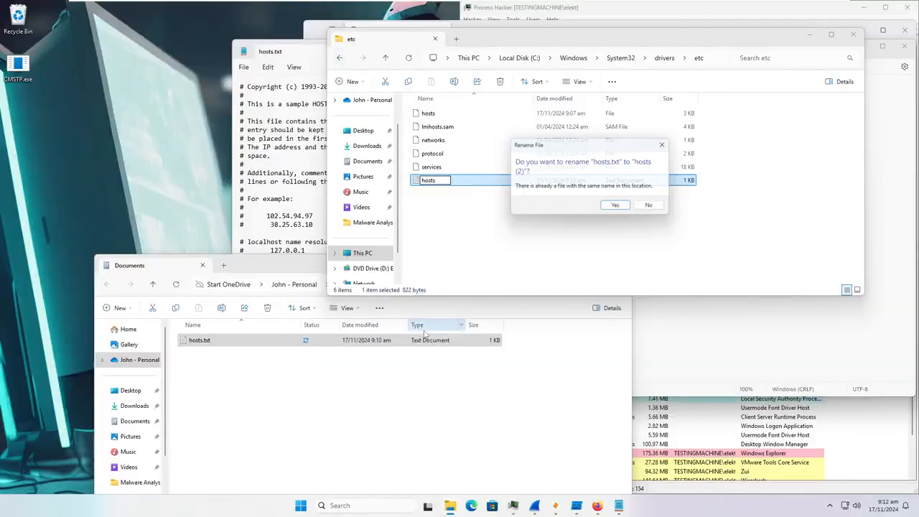
{"action": "left_click", "coordinate": [653, 208]}
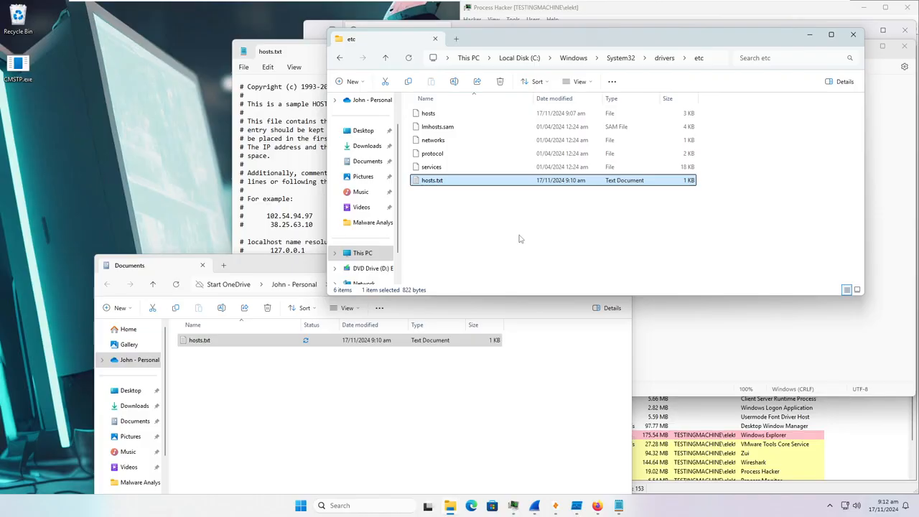
{"action": "left_click", "coordinate": [437, 116]}
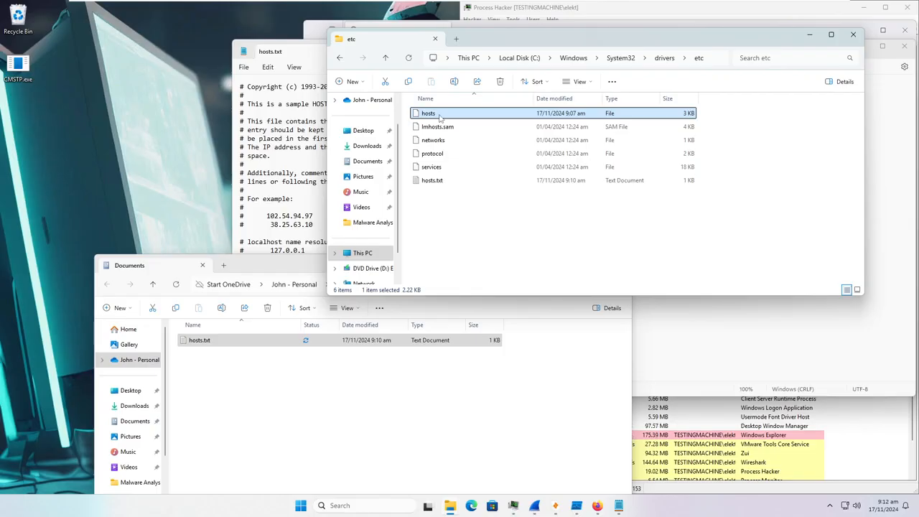
- Delete the original 3 KB hosts file with administrator permission
{"action": "key", "text": "Delete"}
{"action": "left_click", "coordinate": [415, 187]}
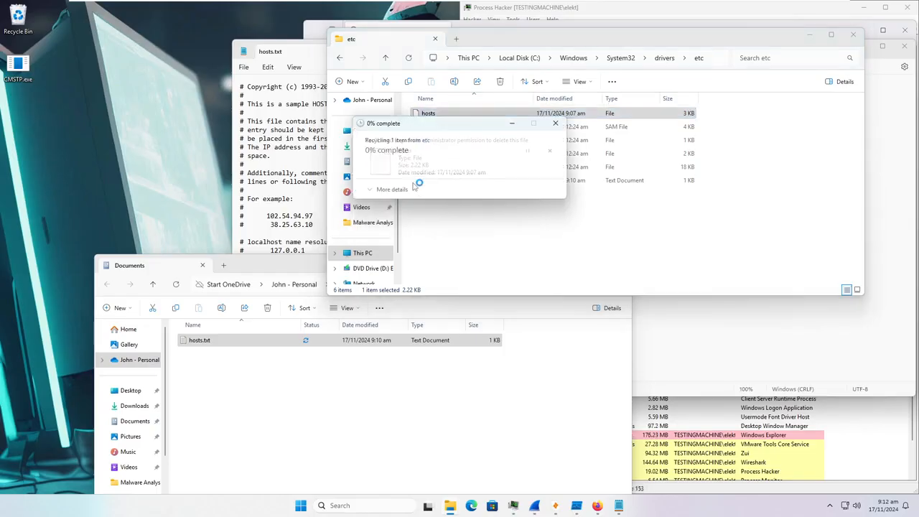
{"action": "right_click", "coordinate": [446, 173]}
- Rename hosts.txt to hosts, confirming the extension change and admin prompt
{"action": "left_click", "coordinate": [434, 172]}
{"action": "left_click", "coordinate": [433, 168]}
{"action": "right_click", "coordinate": [434, 170]}
{"action": "left_click", "coordinate": [498, 191]}
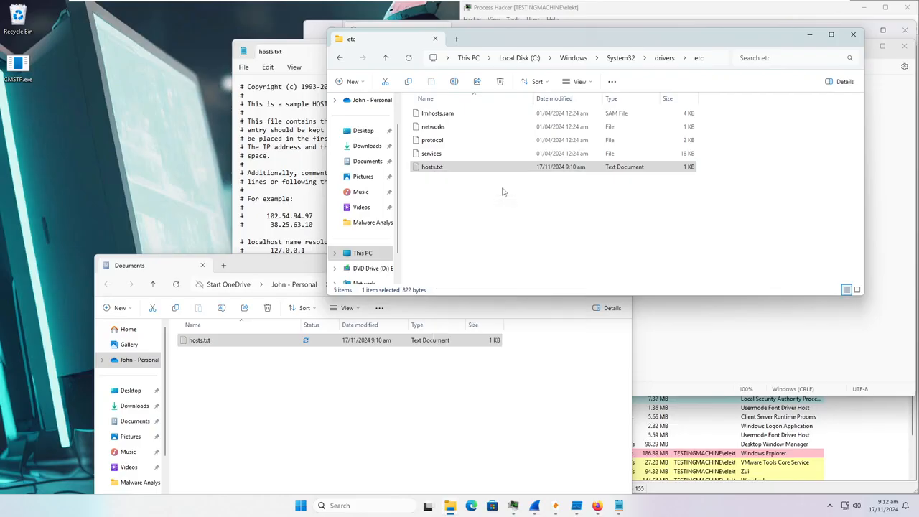
{"action": "key", "text": "End"}
{"action": "key", "text": "BackSpace"}
{"action": "key", "text": "BackSpace"}
{"action": "key", "text": "BackSpace"}
{"action": "key", "text": "BackSpace"}
{"action": "key", "text": "Return"}
{"action": "key", "text": "Return"}
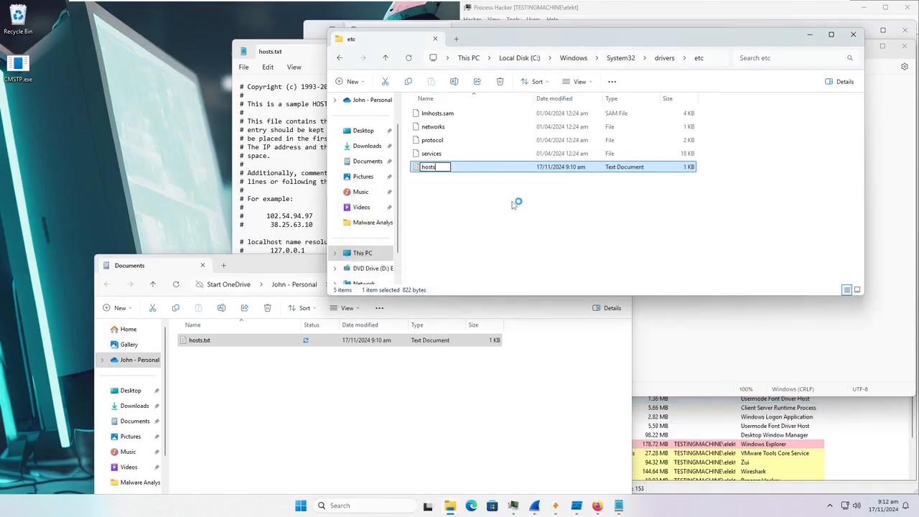
{"action": "key", "text": "Tab"}
{"action": "key", "text": "Return"}
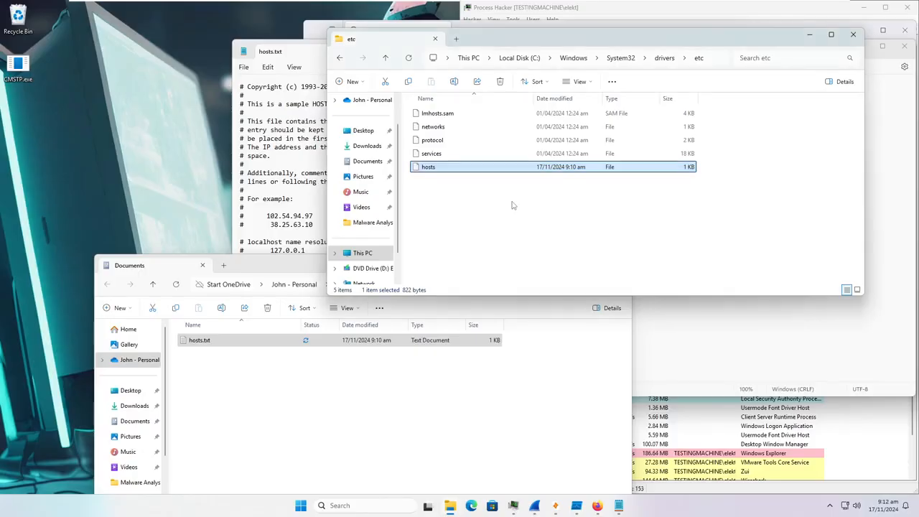
{"action": "left_click", "coordinate": [485, 190]}
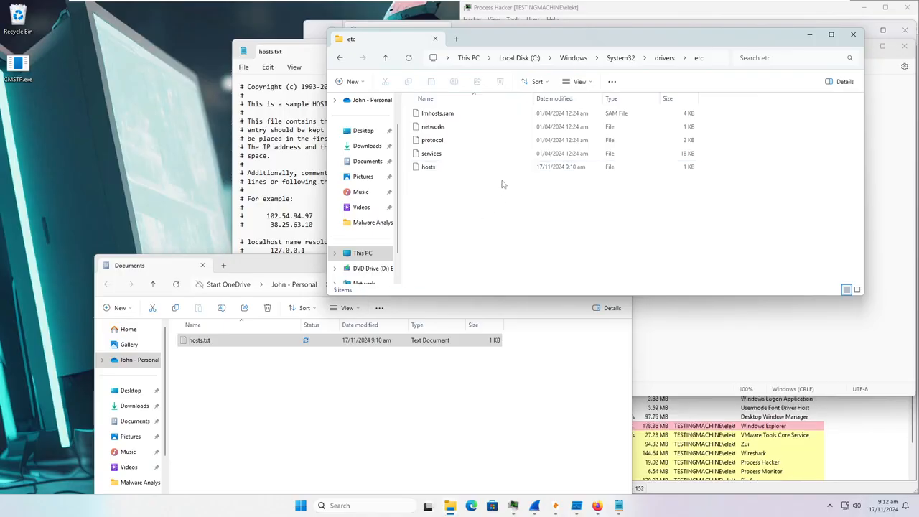
- Reload the VirusTotal CMSTP.EXE report (48/73 malicious) in Firefox, then minimize the browser
{"action": "left_click", "coordinate": [596, 506]}
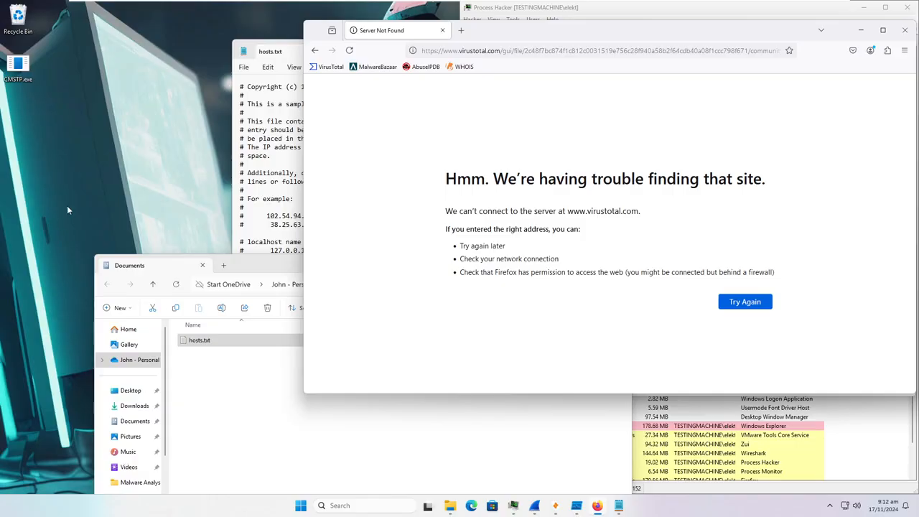
{"action": "left_click", "coordinate": [349, 50]}
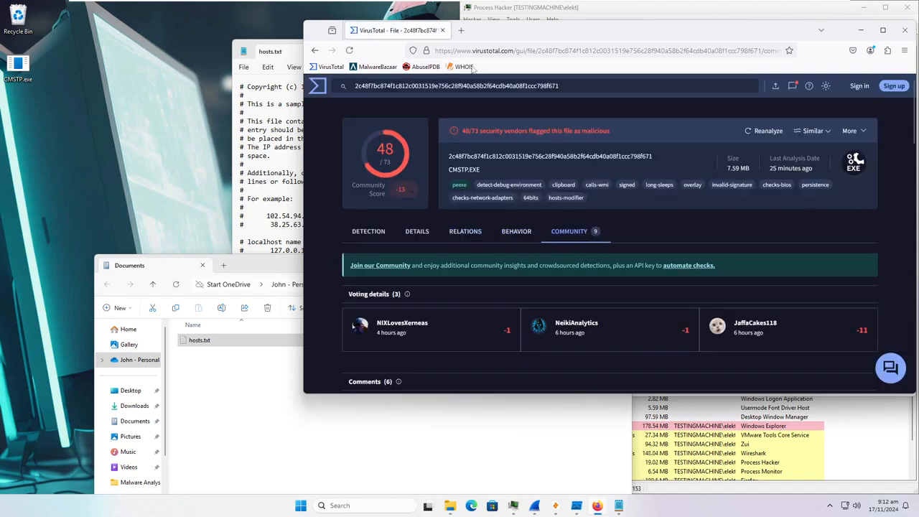
{"action": "left_click", "coordinate": [861, 29]}
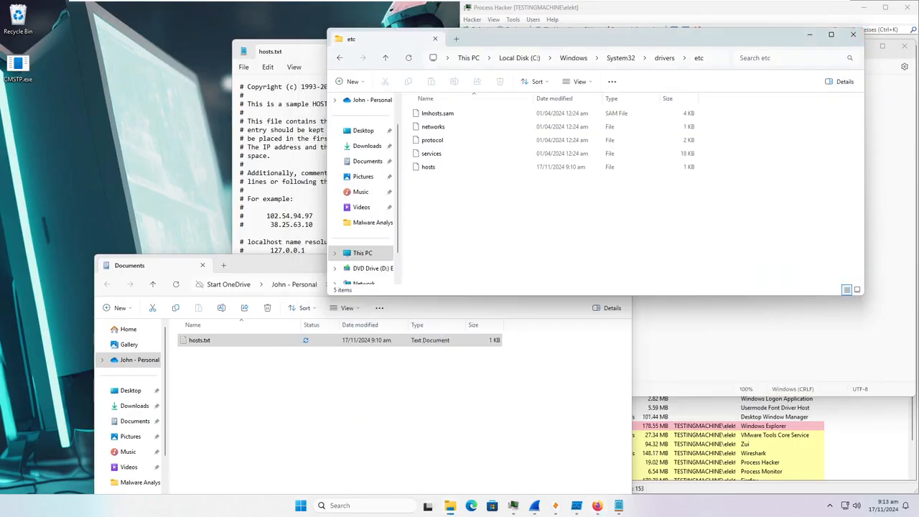
- Close the etc, Documents and hosts.txt Notepad windows
{"action": "left_click", "coordinate": [853, 33]}
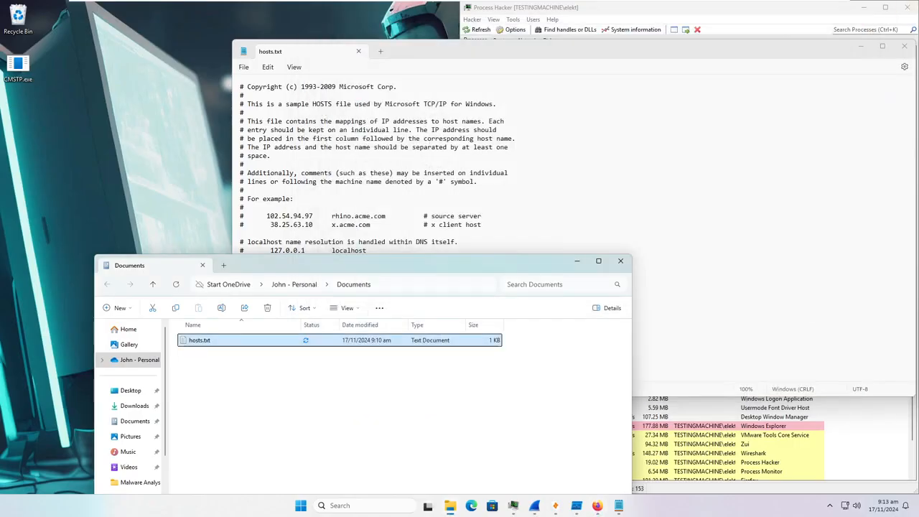
{"action": "left_click", "coordinate": [621, 261]}
{"action": "left_click", "coordinate": [904, 45]}
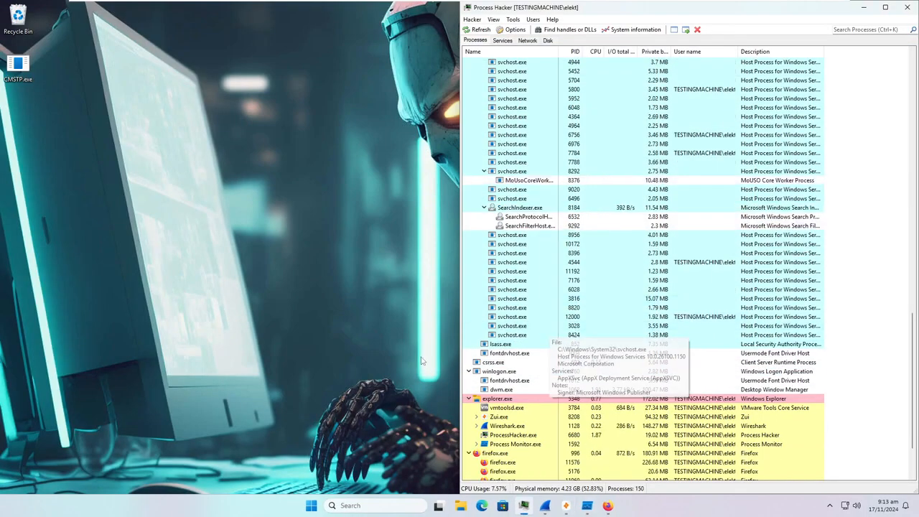
- Stop the Wireshark capture, save it as 1.pcapng, and minimize Wireshark
{"action": "left_click", "coordinate": [545, 505]}
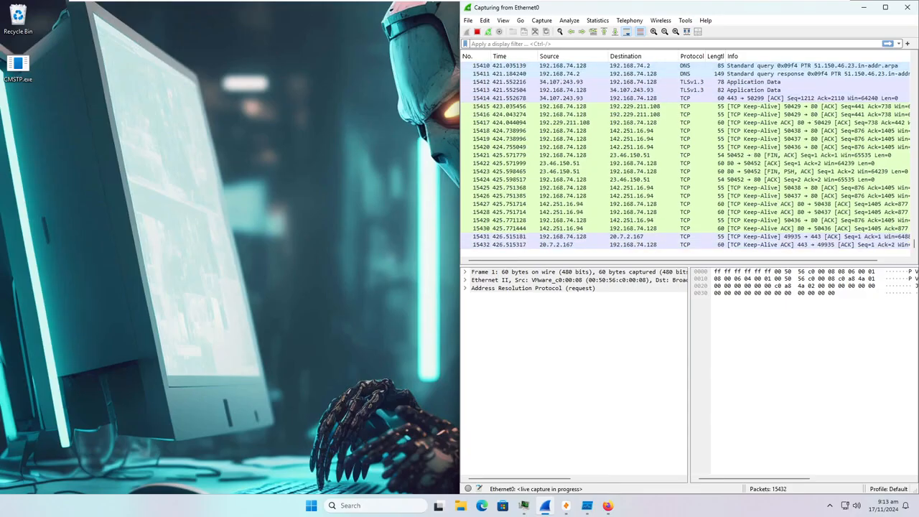
{"action": "left_click", "coordinate": [476, 32]}
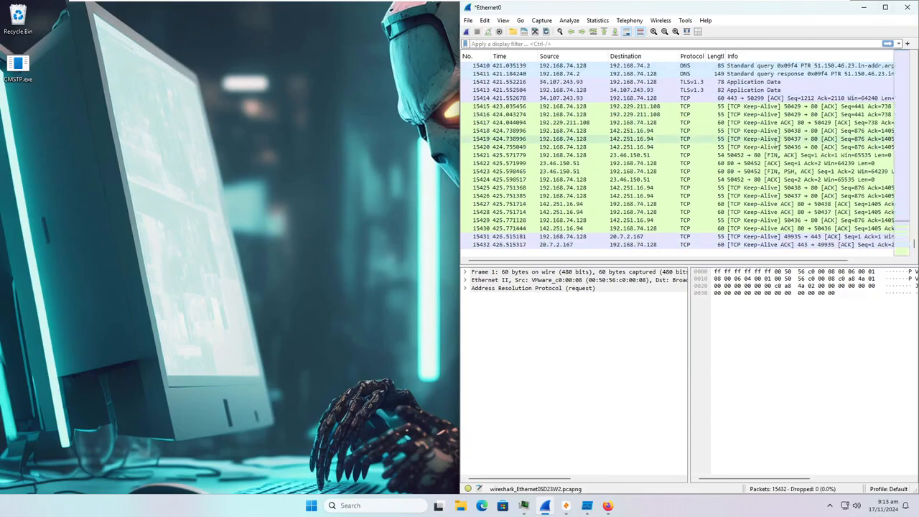
{"action": "left_click", "coordinate": [778, 139]}
{"action": "key", "text": "ctrl+s"}
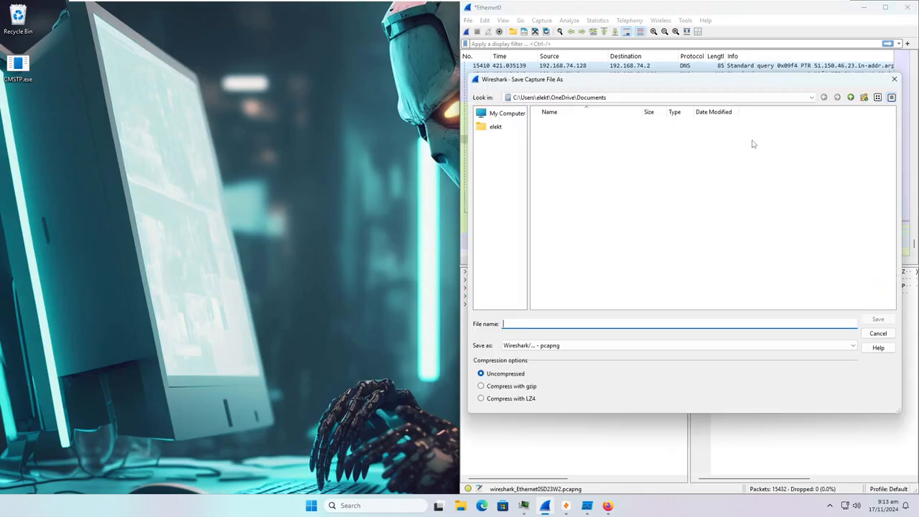
{"action": "type", "text": "1"}
{"action": "key", "text": "Return"}
{"action": "left_click", "coordinate": [869, 8]}
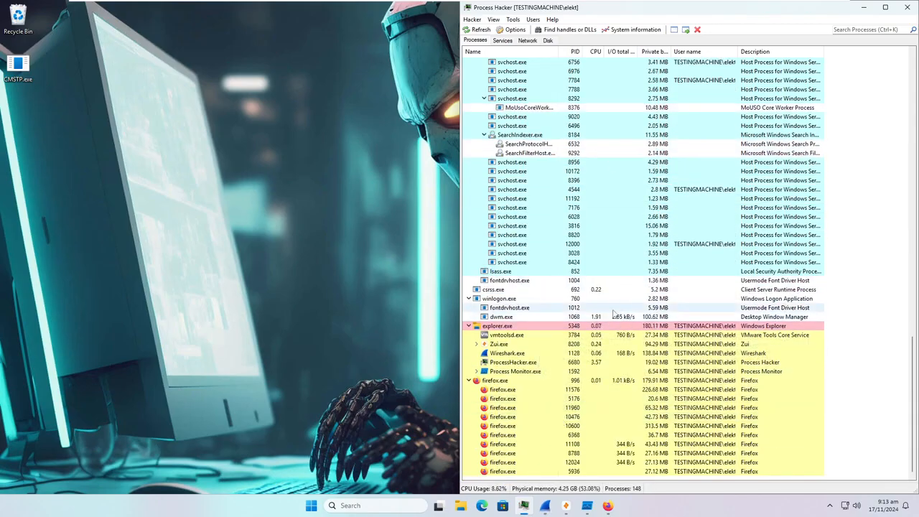
- Import 1.pcapng from Documents into Zui after closing the Release Notes tab
{"action": "left_click", "coordinate": [547, 506]}
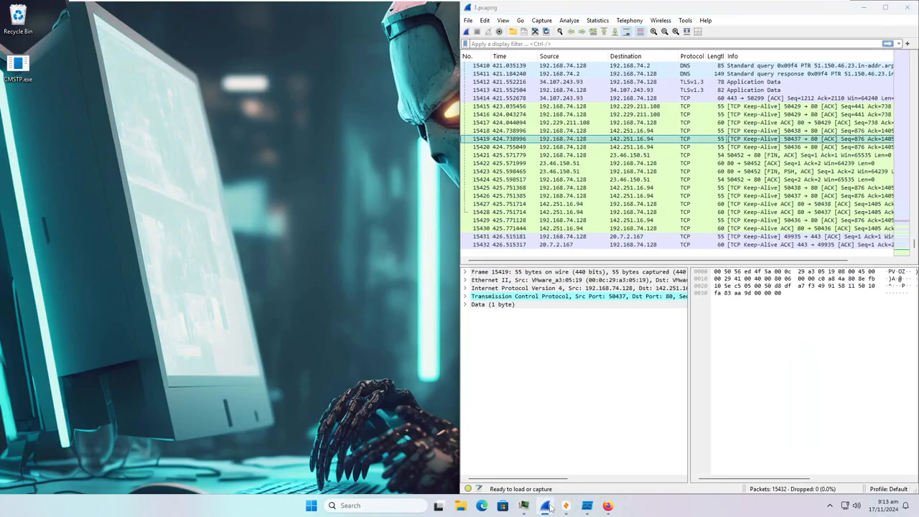
{"action": "left_click", "coordinate": [547, 506]}
{"action": "left_click", "coordinate": [566, 505]}
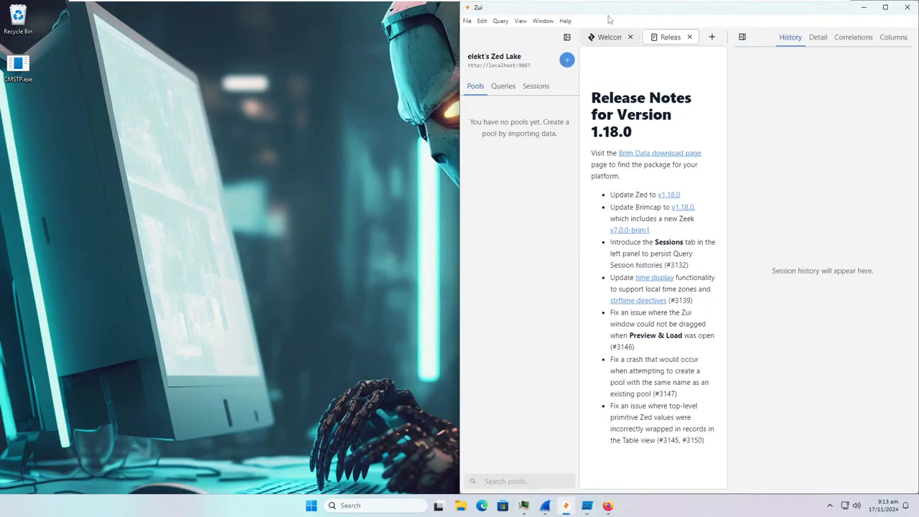
{"action": "left_click", "coordinate": [689, 36]}
{"action": "left_click", "coordinate": [650, 313]}
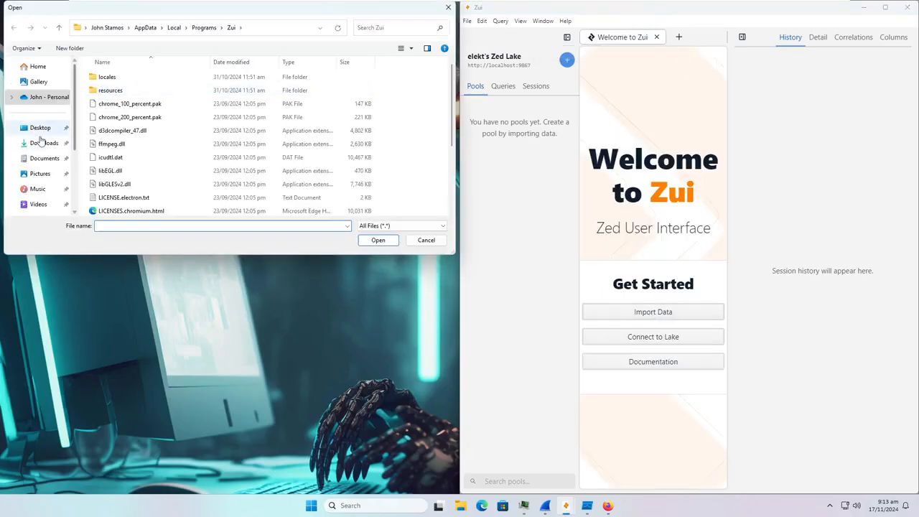
{"action": "left_click", "coordinate": [45, 157]}
{"action": "double_click", "coordinate": [139, 84]}
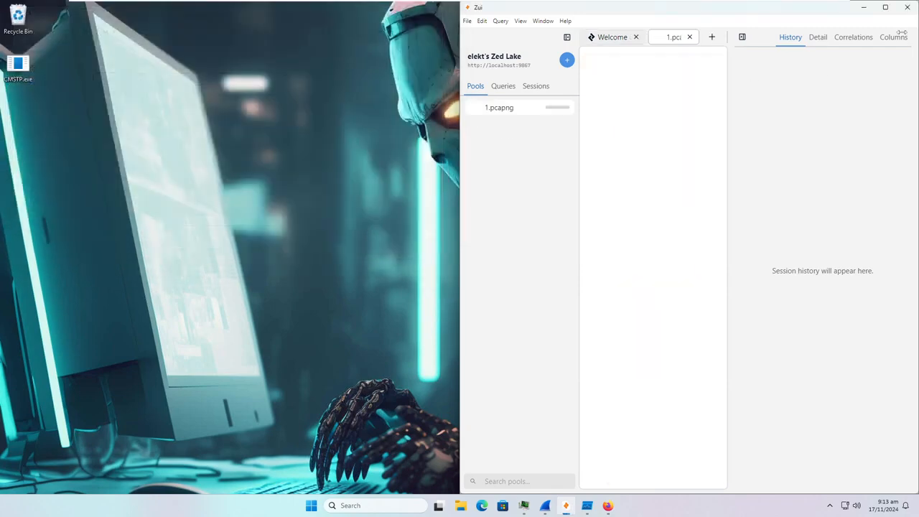
{"action": "key", "text": "alt+Tab"}
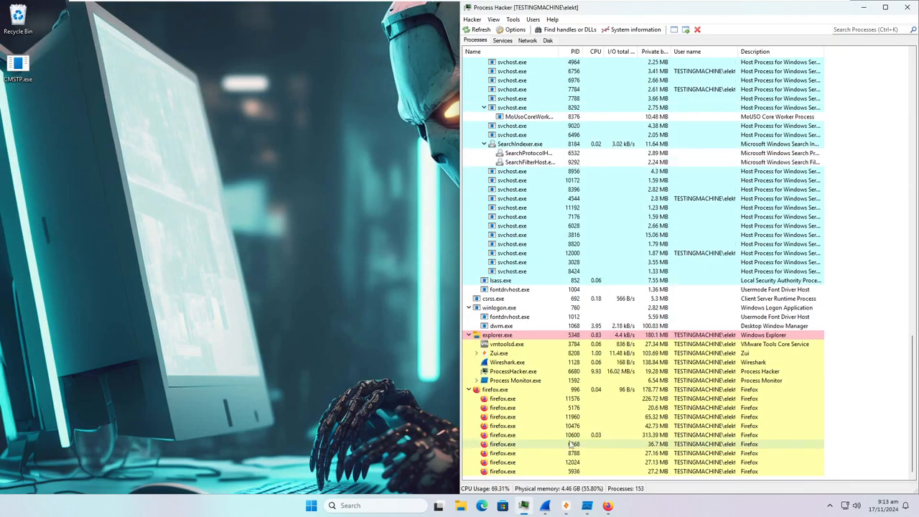
- Add an include rule Operation is CreateFile to the Process Monitor filter
{"action": "left_click", "coordinate": [587, 505]}
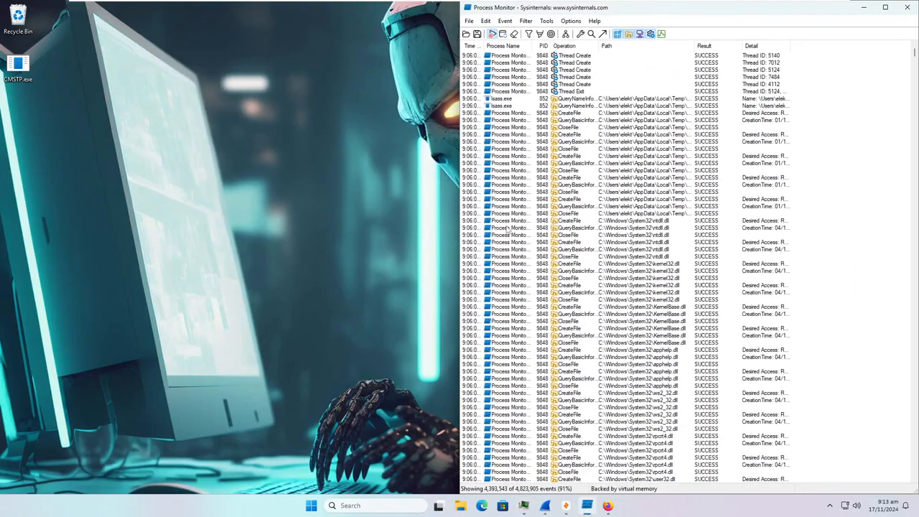
{"action": "left_click", "coordinate": [526, 21]}
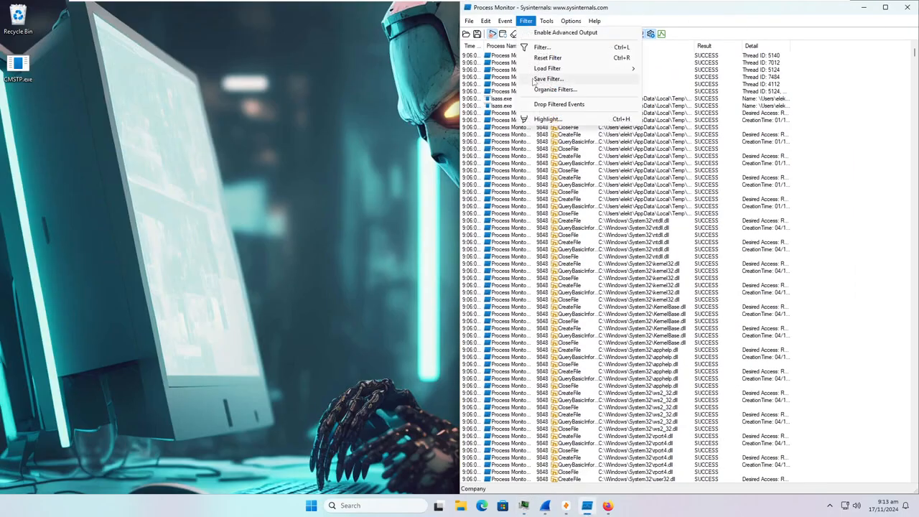
{"action": "left_click", "coordinate": [544, 46]}
{"action": "left_click", "coordinate": [553, 96]}
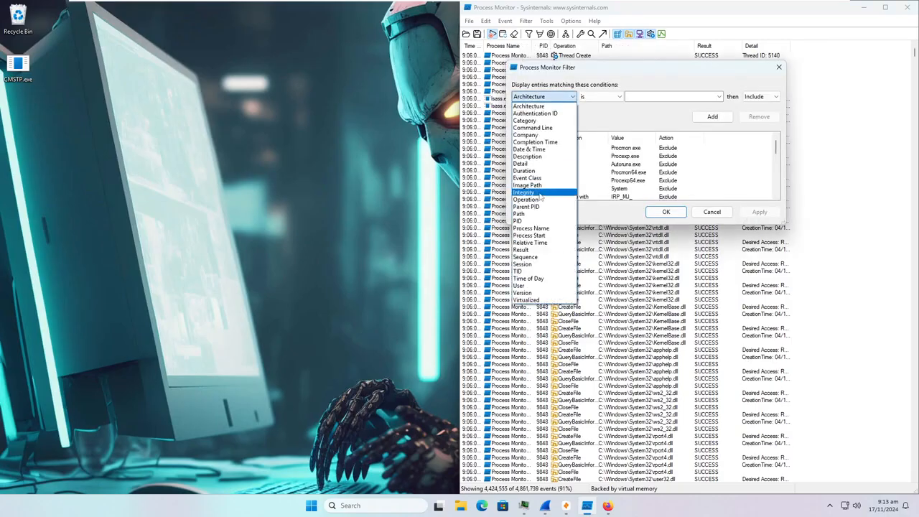
{"action": "left_click", "coordinate": [543, 202]}
{"action": "left_click", "coordinate": [653, 96]}
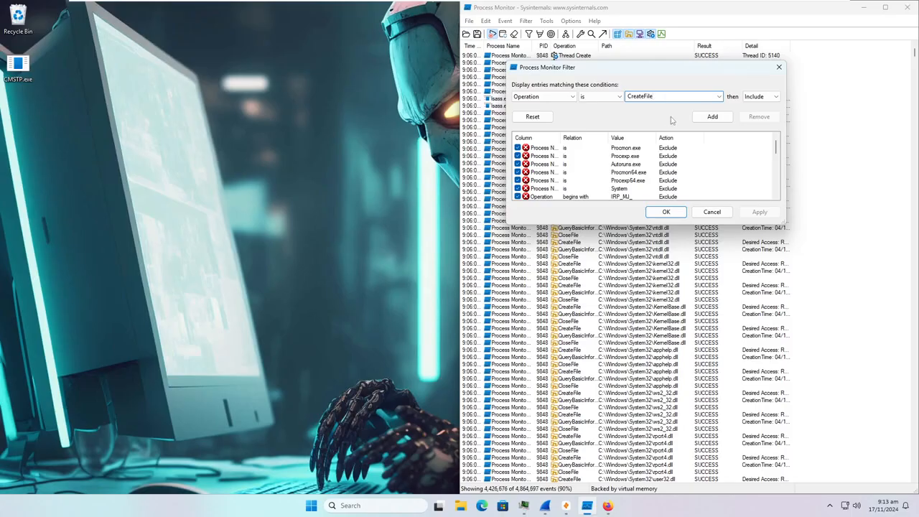
{"action": "left_click", "coordinate": [712, 116]}
- Add the include rule Process Name is CMSTP.exe and apply the filter
{"action": "left_click", "coordinate": [544, 96]}
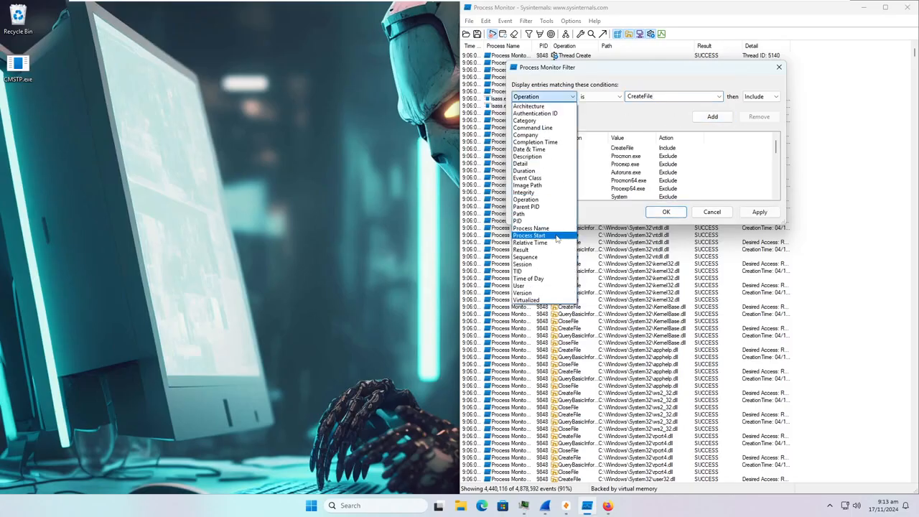
{"action": "left_click", "coordinate": [531, 227]}
{"action": "left_click", "coordinate": [704, 98]}
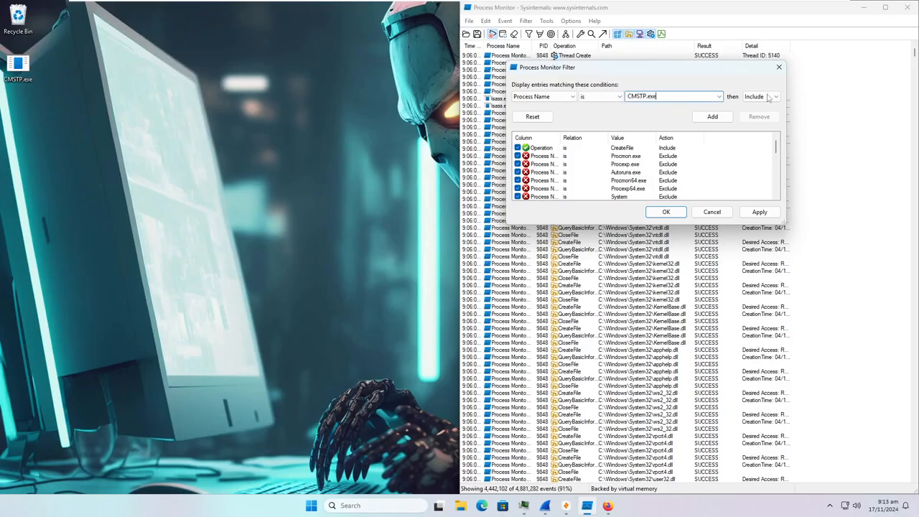
{"action": "left_click", "coordinate": [712, 117]}
{"action": "left_click", "coordinate": [758, 211]}
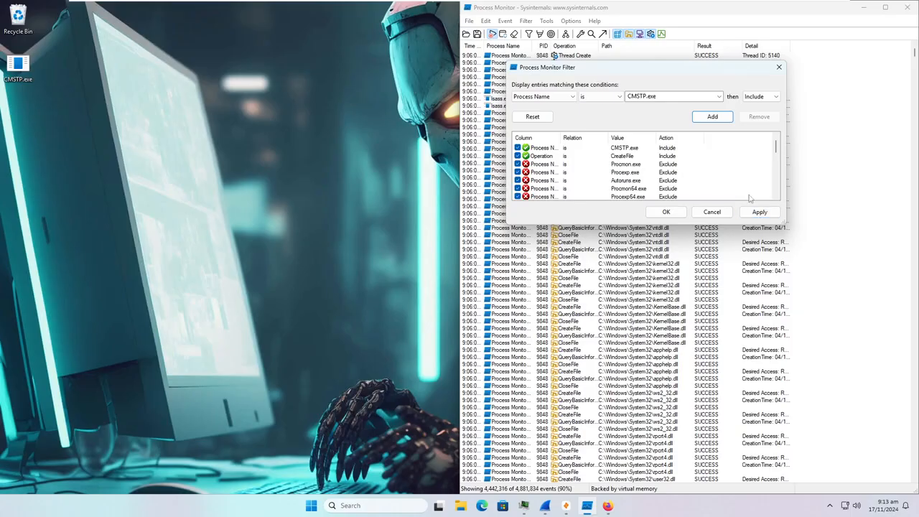
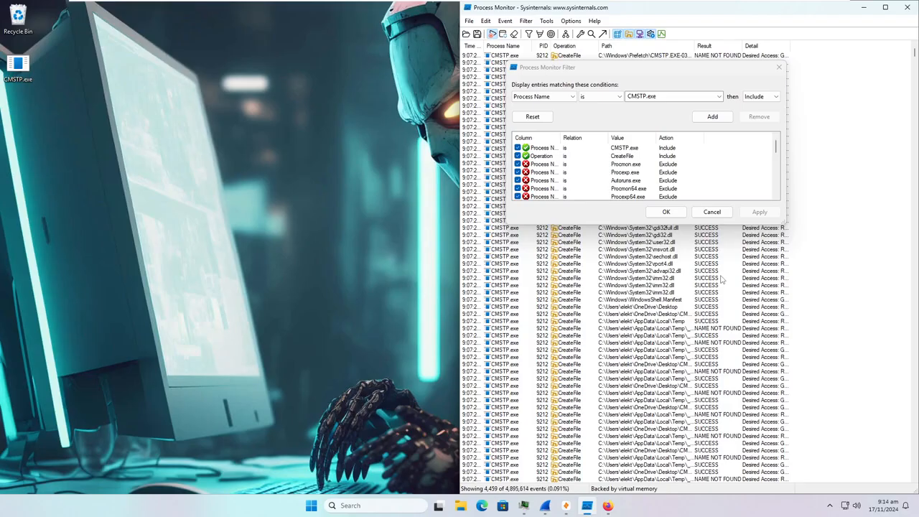
- Close the Process Monitor Filter dialog and bring Process Hacker to the front
{"action": "left_click", "coordinate": [777, 67]}
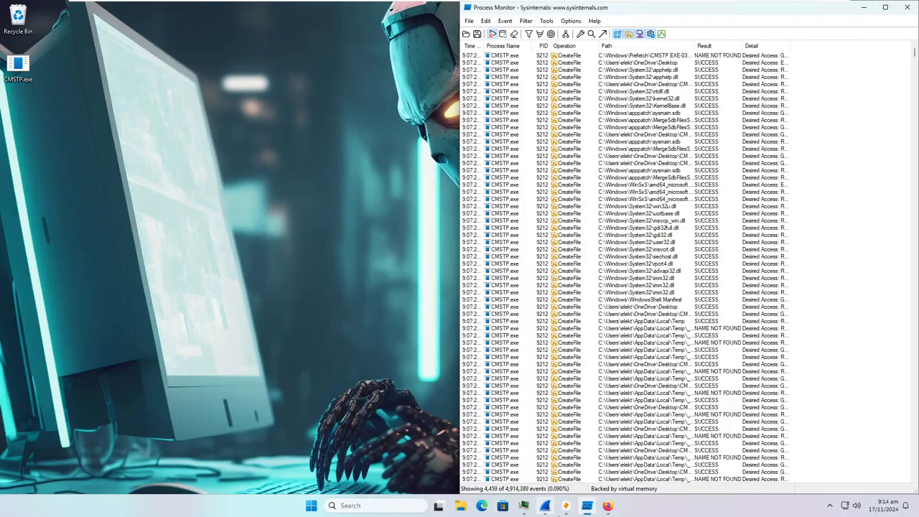
{"action": "left_click", "coordinate": [526, 513]}
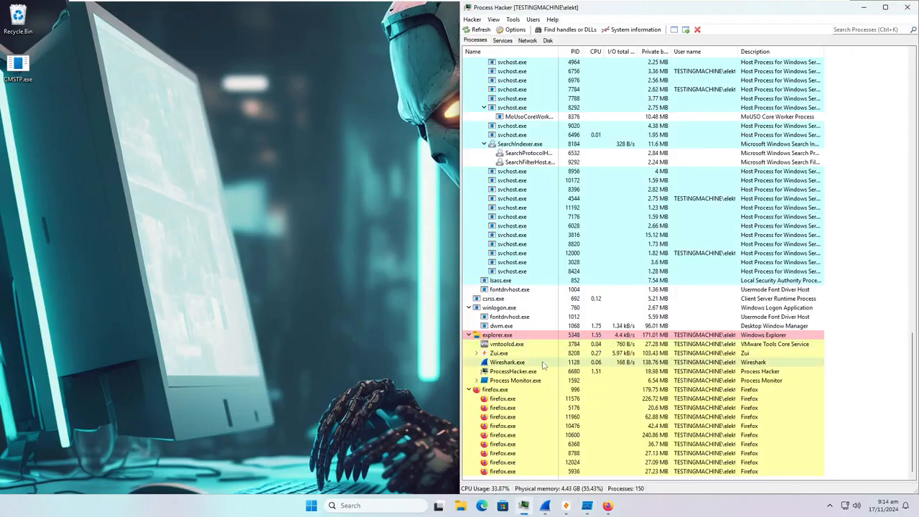
- Scroll through Process Hacker's process tree, then minimize it to return to the 4,459 CMSTP.exe events
{"action": "scroll", "coordinate": [588, 274], "scroll_direction": "up", "scroll_amount": 15}
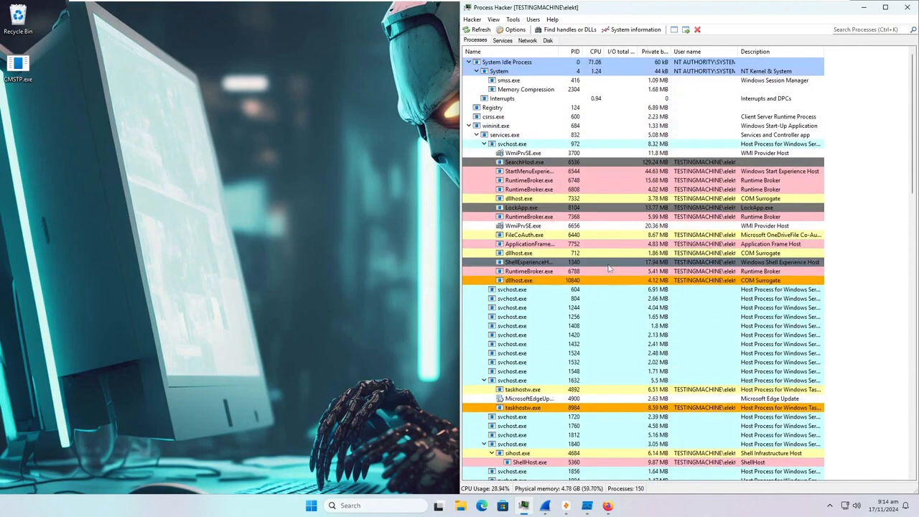
{"action": "scroll", "coordinate": [554, 136], "scroll_direction": "down", "scroll_amount": 2}
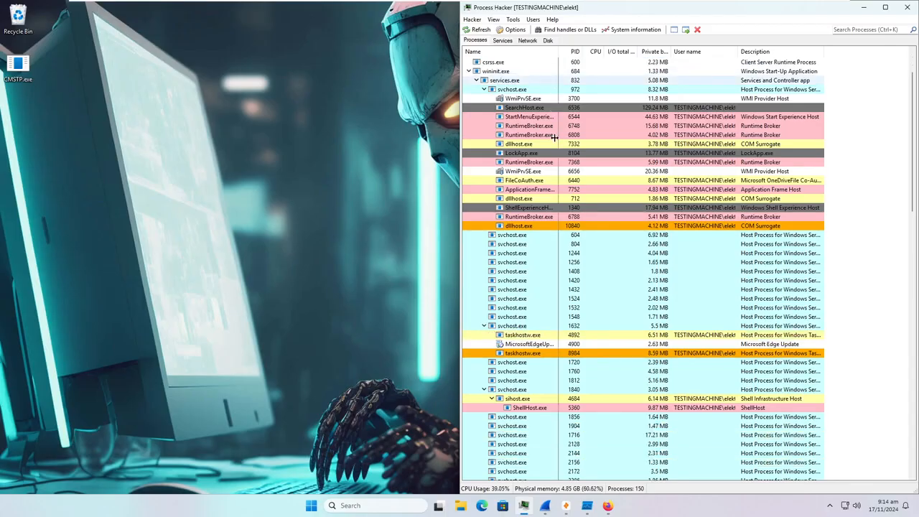
{"action": "scroll", "coordinate": [555, 137], "scroll_direction": "down", "scroll_amount": 7}
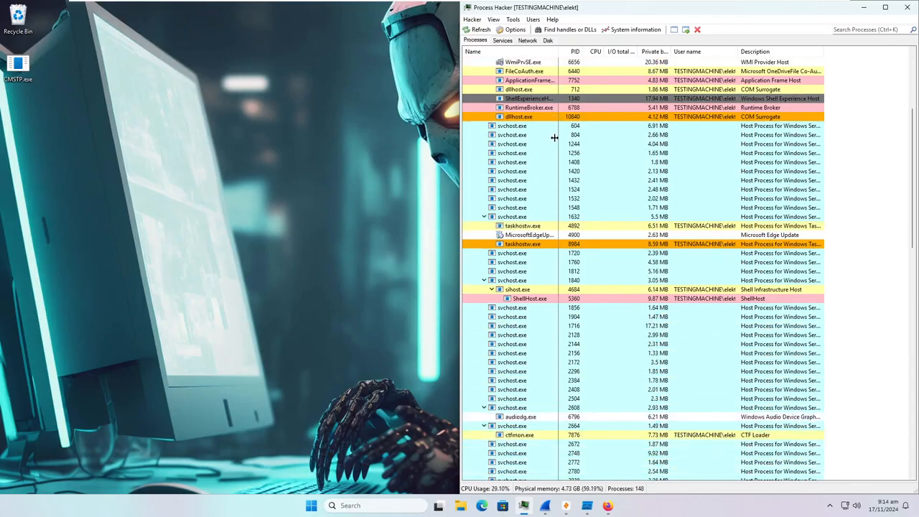
{"action": "scroll", "coordinate": [554, 136], "scroll_direction": "down", "scroll_amount": 3}
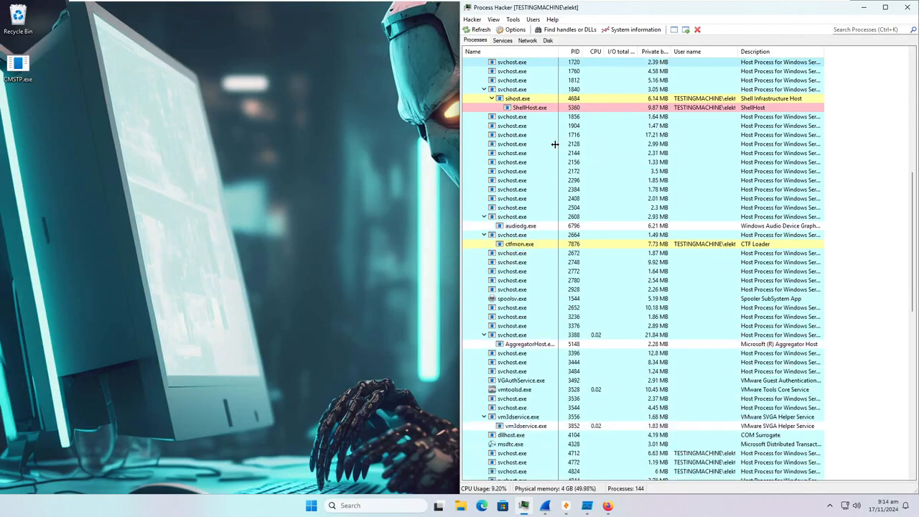
{"action": "scroll", "coordinate": [555, 145], "scroll_direction": "down", "scroll_amount": 12}
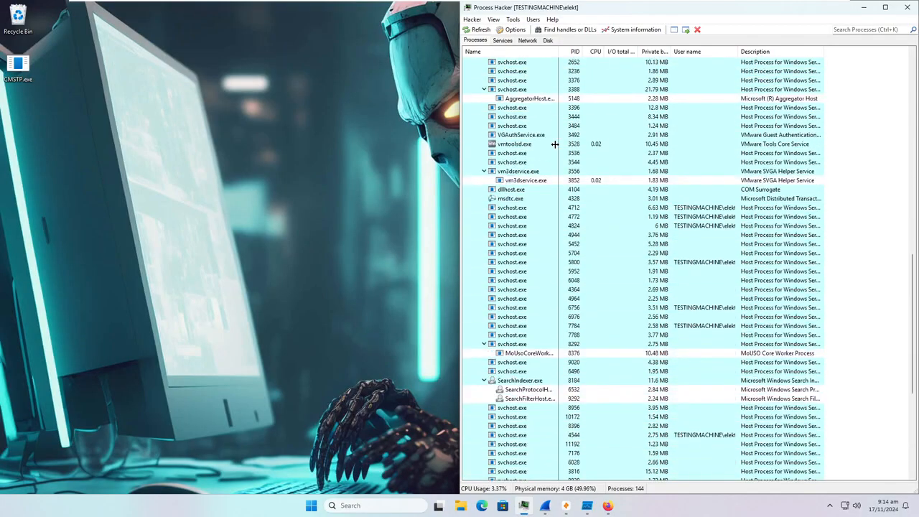
{"action": "scroll", "coordinate": [555, 144], "scroll_direction": "down", "scroll_amount": 3}
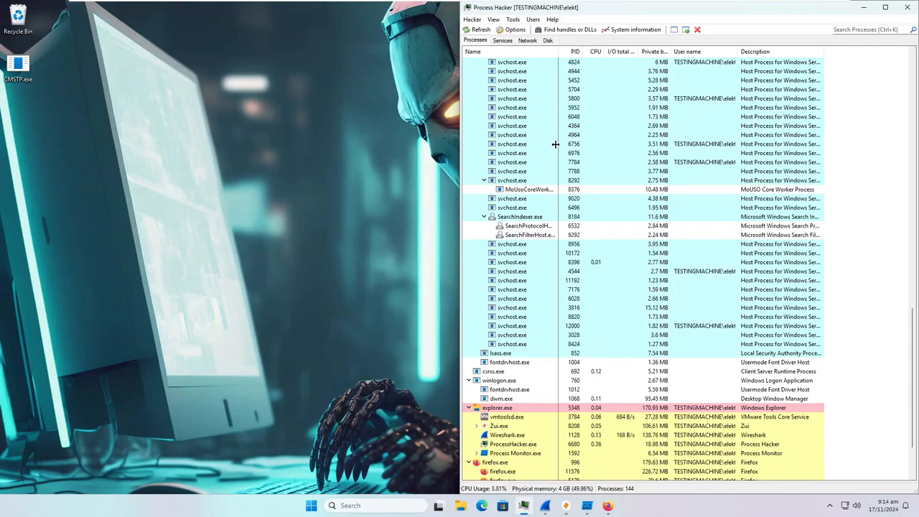
{"action": "scroll", "coordinate": [555, 144], "scroll_direction": "down", "scroll_amount": 3}
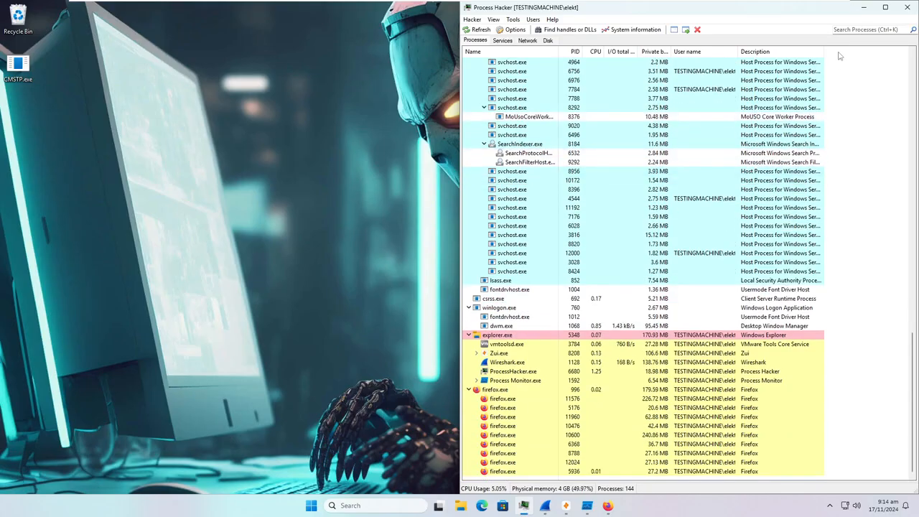
{"action": "left_click", "coordinate": [865, 10]}
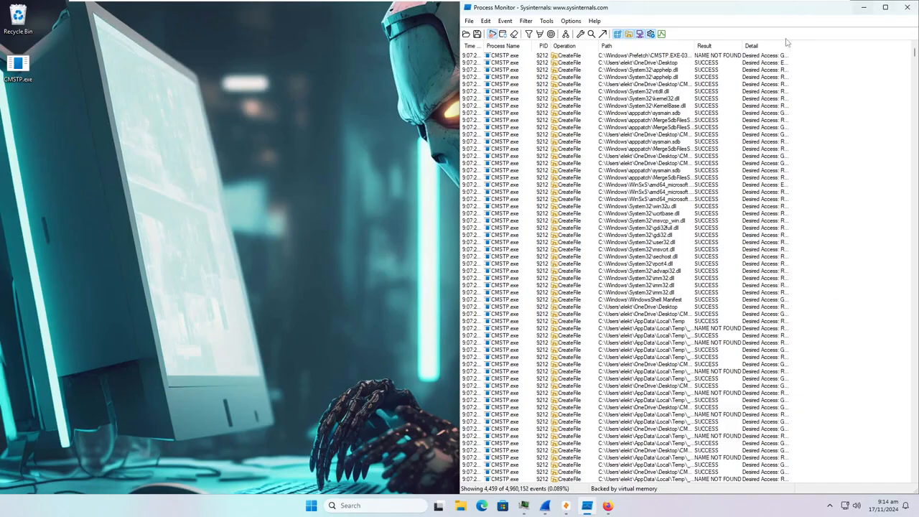
- Maximize Process Monitor, widen the Path column and select the first CMSTP.exe event
{"action": "left_click", "coordinate": [885, 7]}
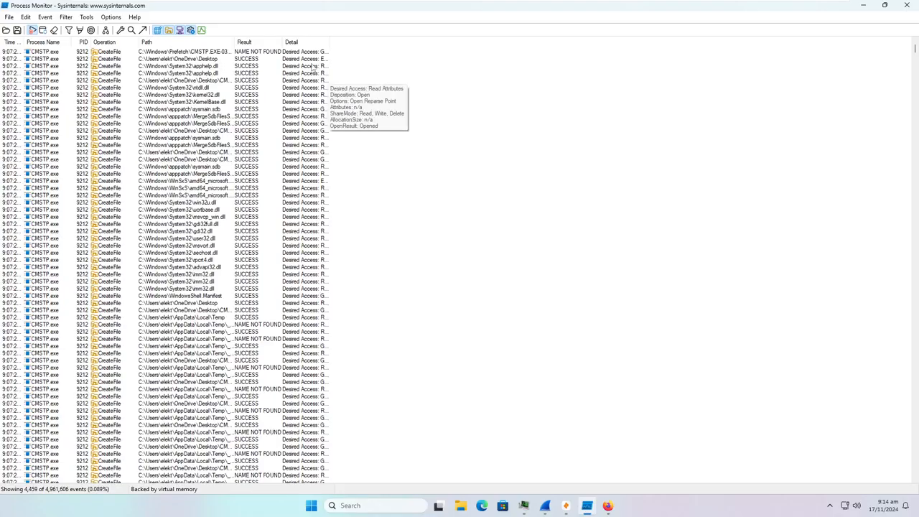
{"action": "left_click_drag", "start_coordinate": [233, 43], "coordinate": [496, 77]}
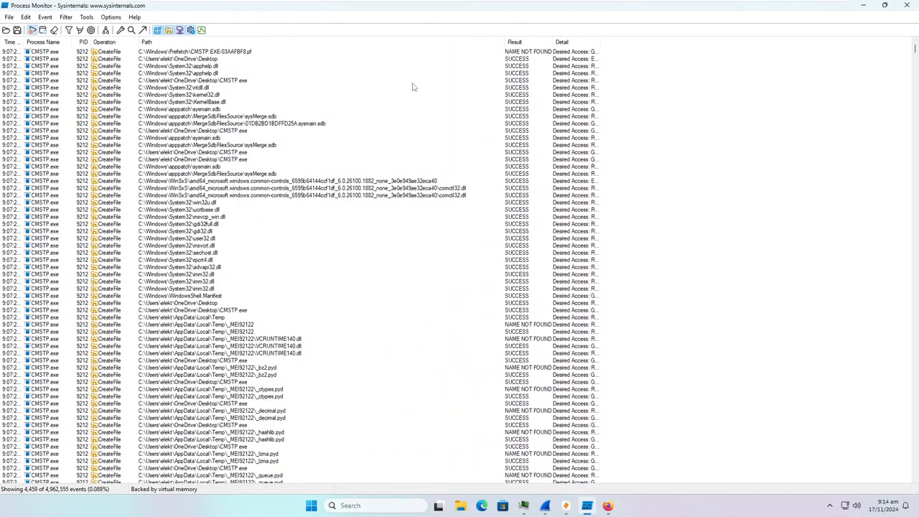
{"action": "left_click", "coordinate": [536, 55]}
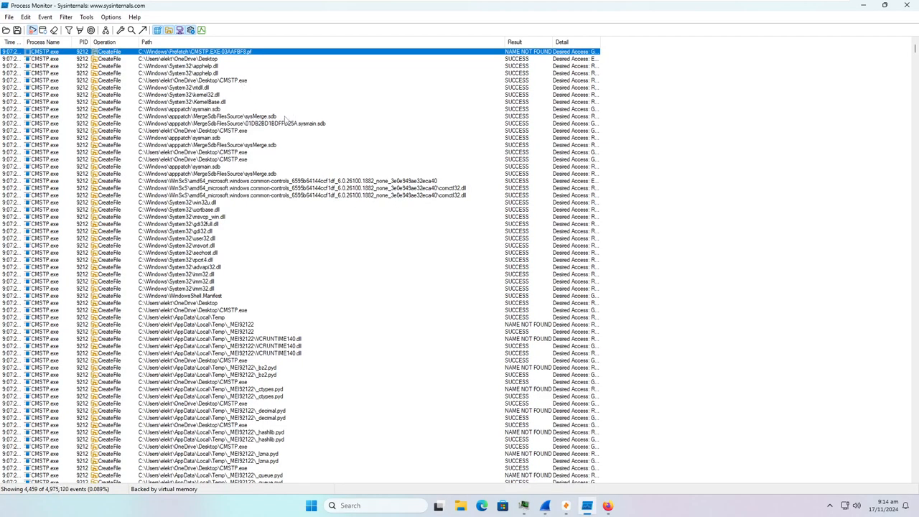
- Scroll through CMSTP.exe creating _MEI92122 temp files like python313.dll, libcrypto-3.dll and blank.aes
{"action": "scroll", "coordinate": [286, 120], "scroll_direction": "down", "scroll_amount": 4}
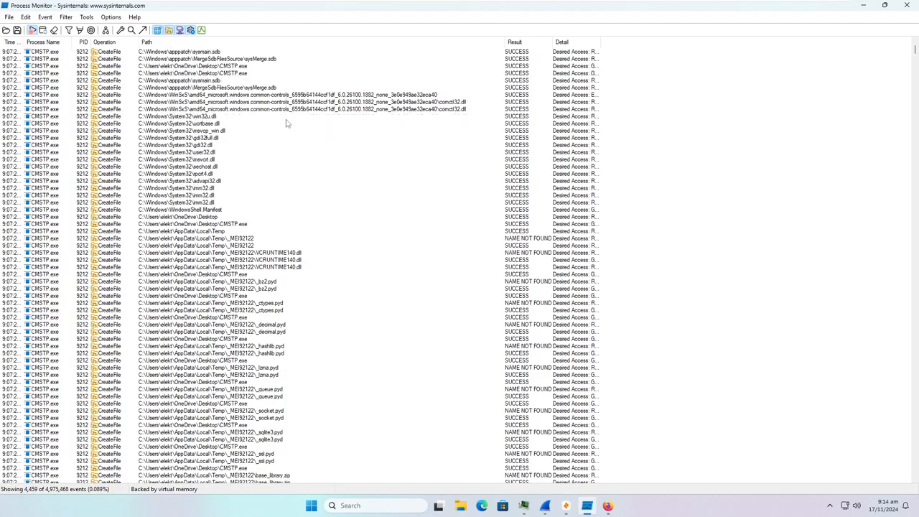
{"action": "scroll", "coordinate": [286, 124], "scroll_direction": "down", "scroll_amount": 1}
{"action": "scroll", "coordinate": [530, 151], "scroll_direction": "down", "scroll_amount": 1}
{"action": "scroll", "coordinate": [495, 163], "scroll_direction": "up", "scroll_amount": 1}
{"action": "scroll", "coordinate": [491, 216], "scroll_direction": "down", "scroll_amount": 1}
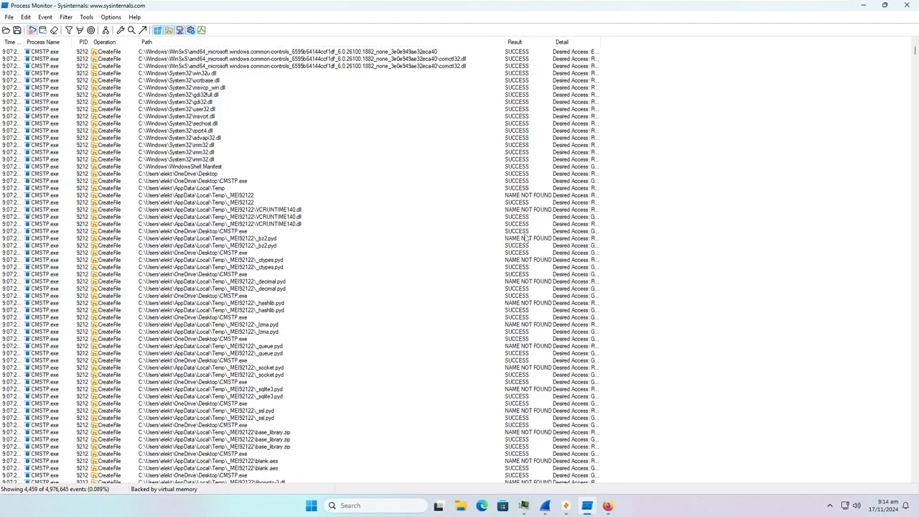
{"action": "scroll", "coordinate": [526, 237], "scroll_direction": "down", "scroll_amount": 7}
{"action": "scroll", "coordinate": [338, 265], "scroll_direction": "down", "scroll_amount": 9}
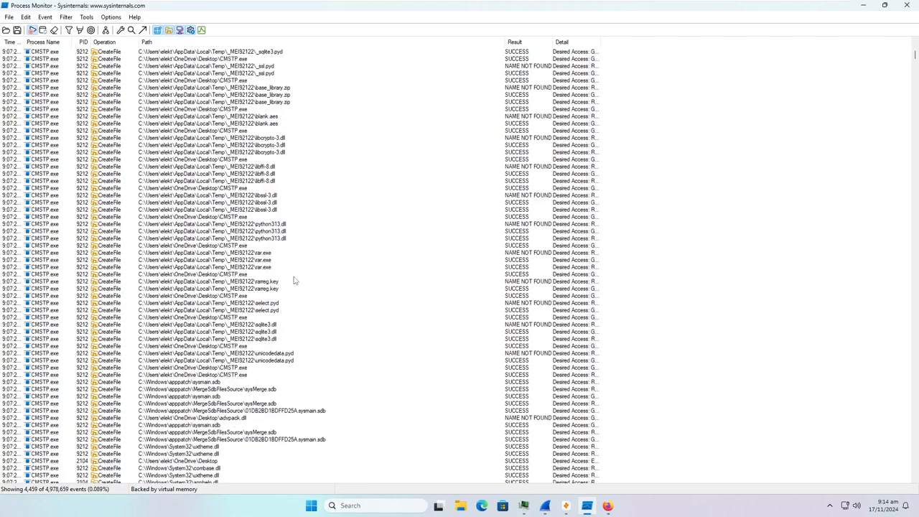
{"action": "left_click", "coordinate": [271, 291]}
{"action": "right_click", "coordinate": [270, 290]}
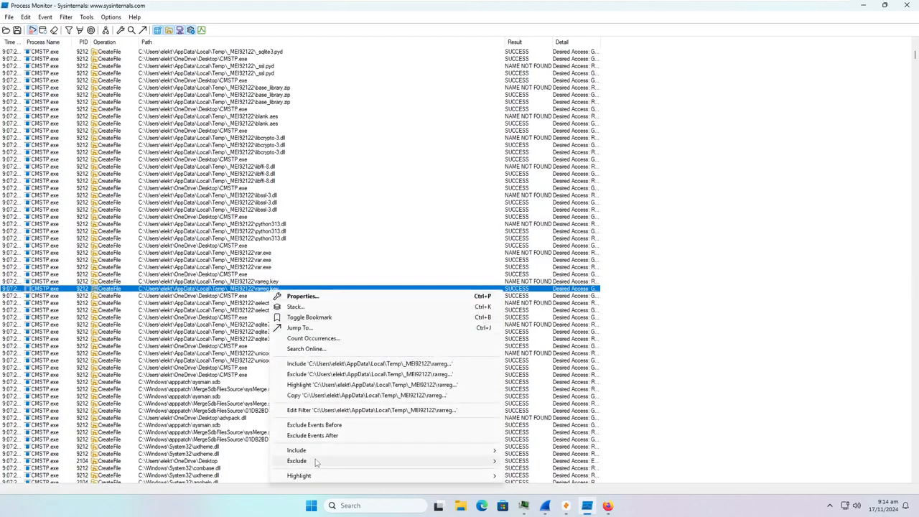
{"action": "left_click", "coordinate": [326, 328]}
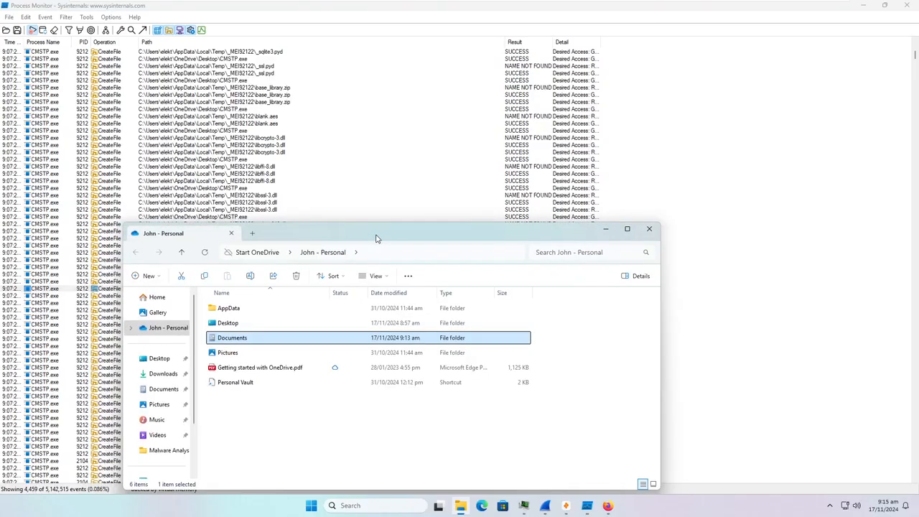
{"action": "left_click", "coordinate": [682, 230]}
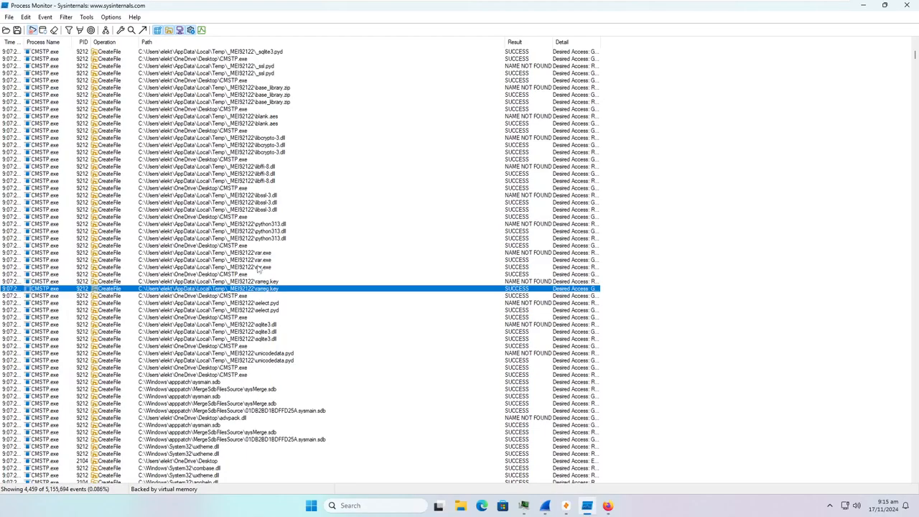
{"action": "right_click", "coordinate": [260, 261]}
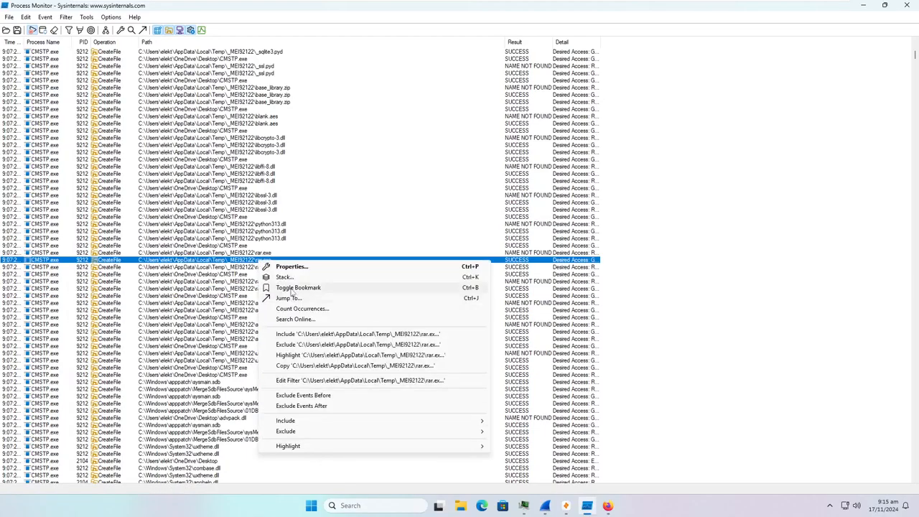
{"action": "left_click", "coordinate": [293, 298]}
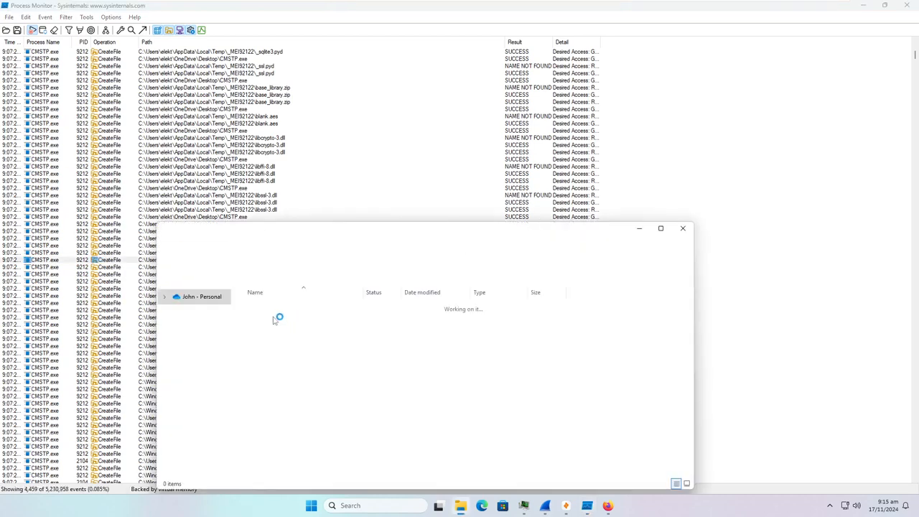
{"action": "left_click", "coordinate": [682, 229]}
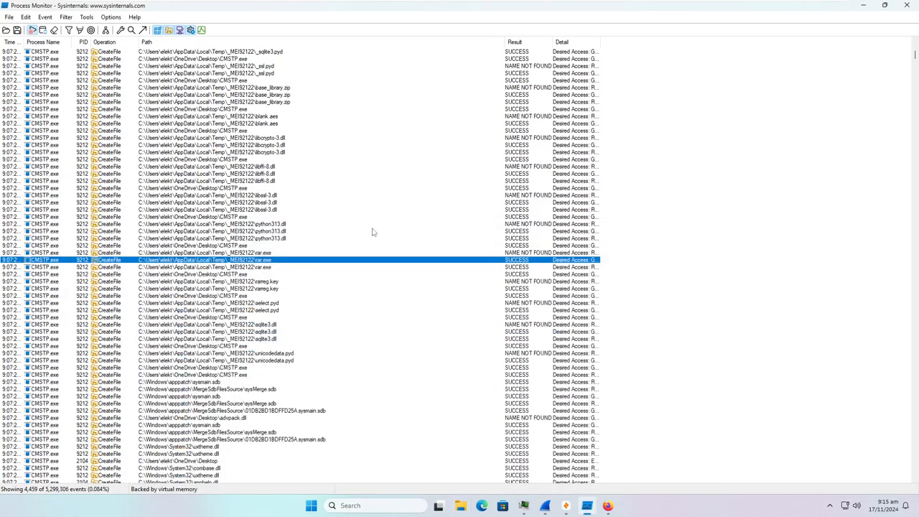
{"action": "right_click", "coordinate": [272, 124]}
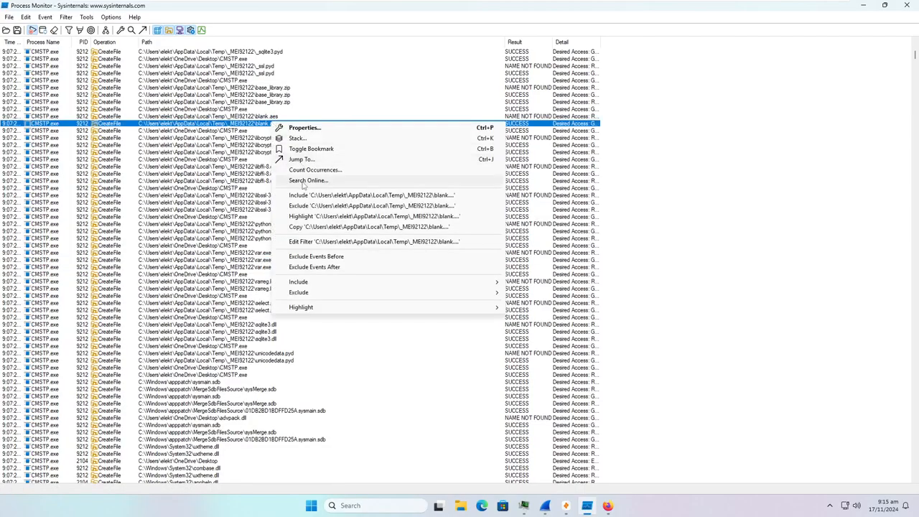
{"action": "left_click", "coordinate": [285, 163]}
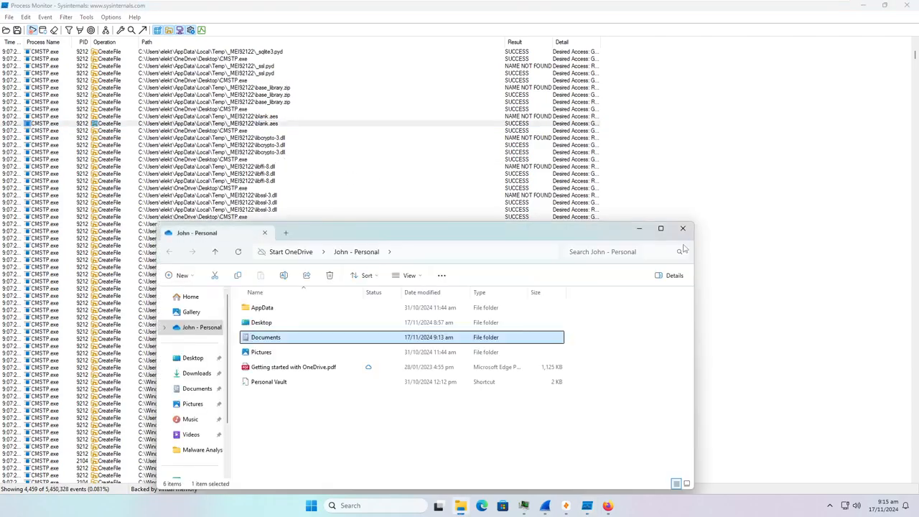
{"action": "left_click", "coordinate": [683, 229]}
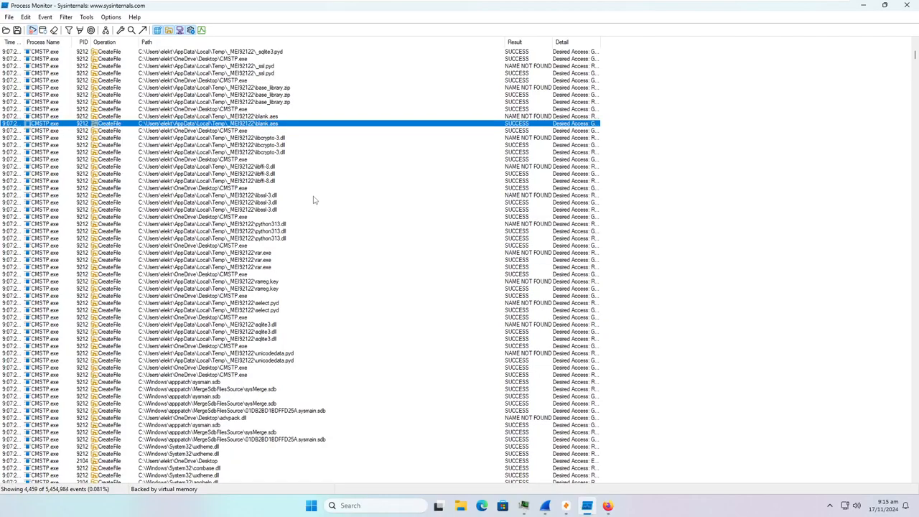
- Scroll down CMSTP.exe's file events and select the python313.dll load row
{"action": "scroll", "coordinate": [305, 249], "scroll_direction": "down", "scroll_amount": 1}
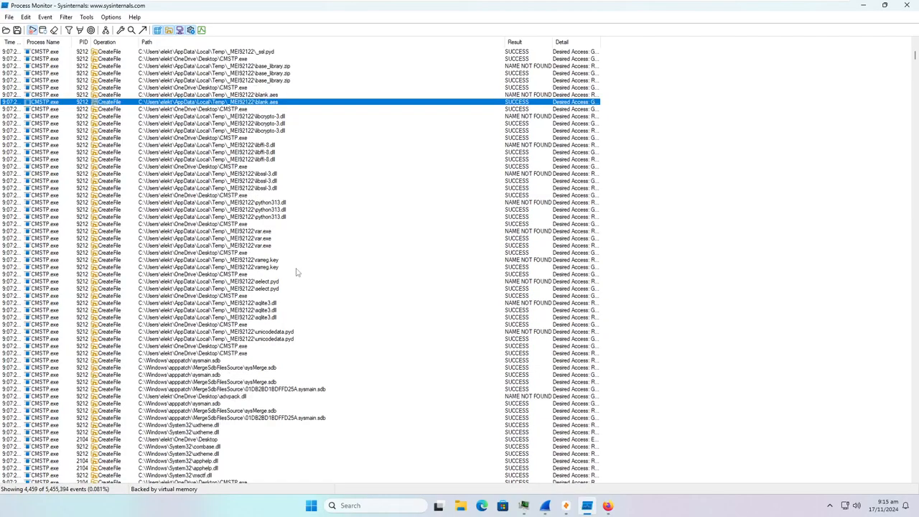
{"action": "scroll", "coordinate": [301, 240], "scroll_direction": "down", "scroll_amount": 6}
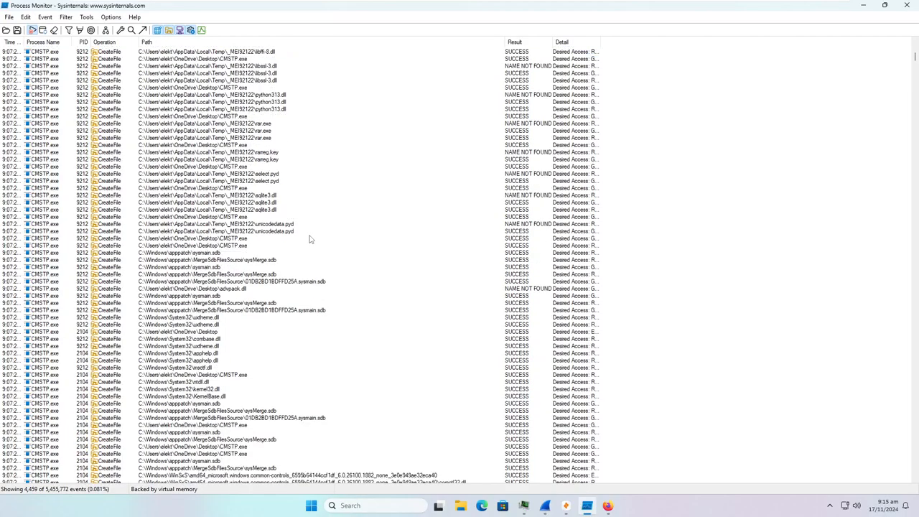
{"action": "scroll", "coordinate": [303, 245], "scroll_direction": "down", "scroll_amount": 4}
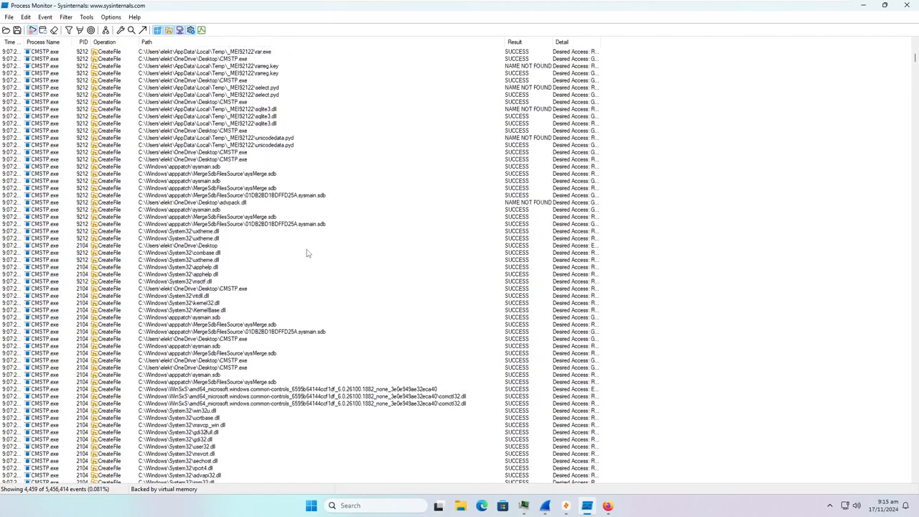
{"action": "scroll", "coordinate": [307, 253], "scroll_direction": "down", "scroll_amount": 1}
{"action": "scroll", "coordinate": [306, 253], "scroll_direction": "down", "scroll_amount": 5}
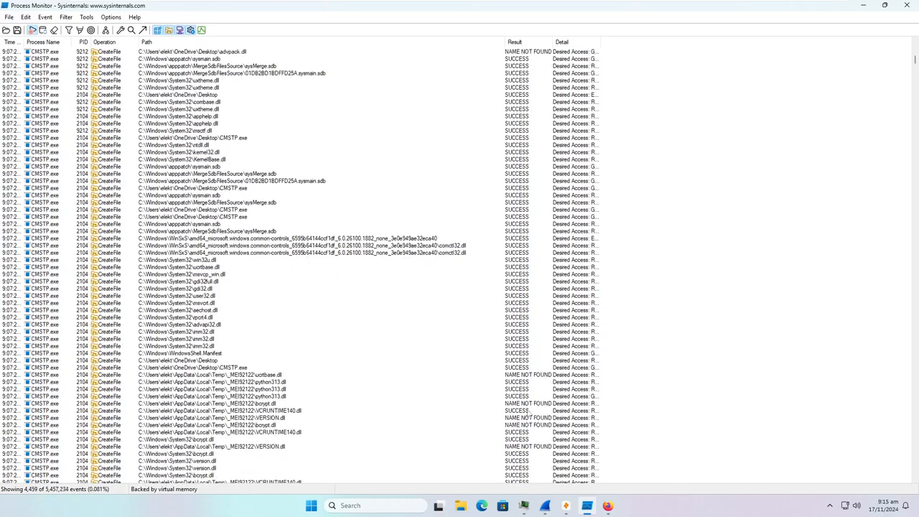
{"action": "scroll", "coordinate": [385, 387], "scroll_direction": "down", "scroll_amount": 4}
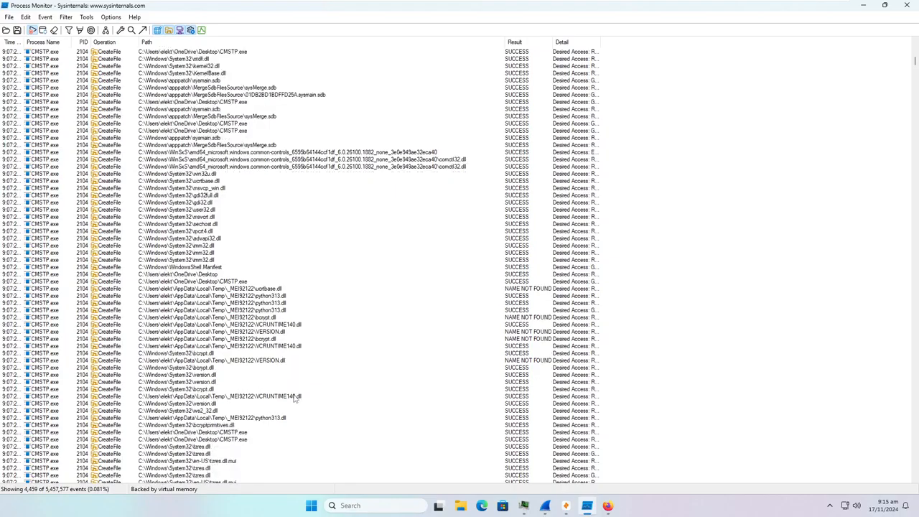
{"action": "scroll", "coordinate": [322, 417], "scroll_direction": "down", "scroll_amount": 2}
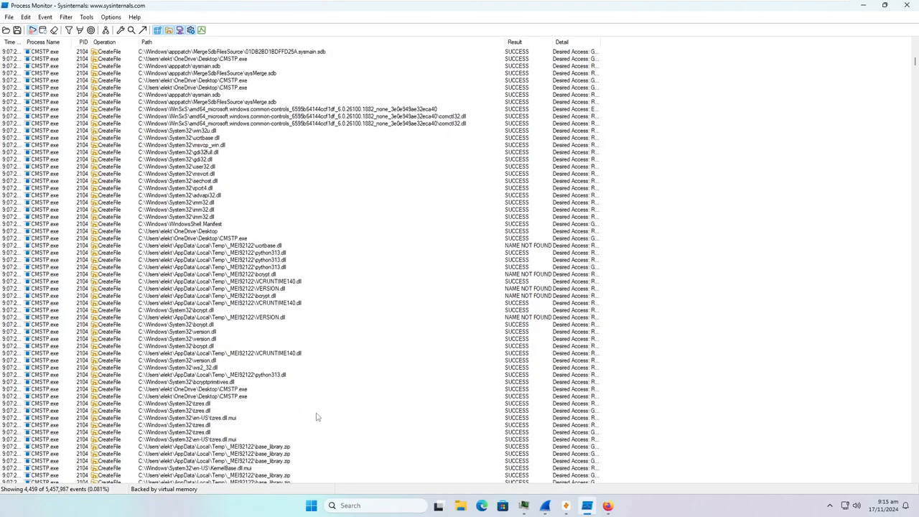
{"action": "scroll", "coordinate": [291, 241], "scroll_direction": "down", "scroll_amount": 3}
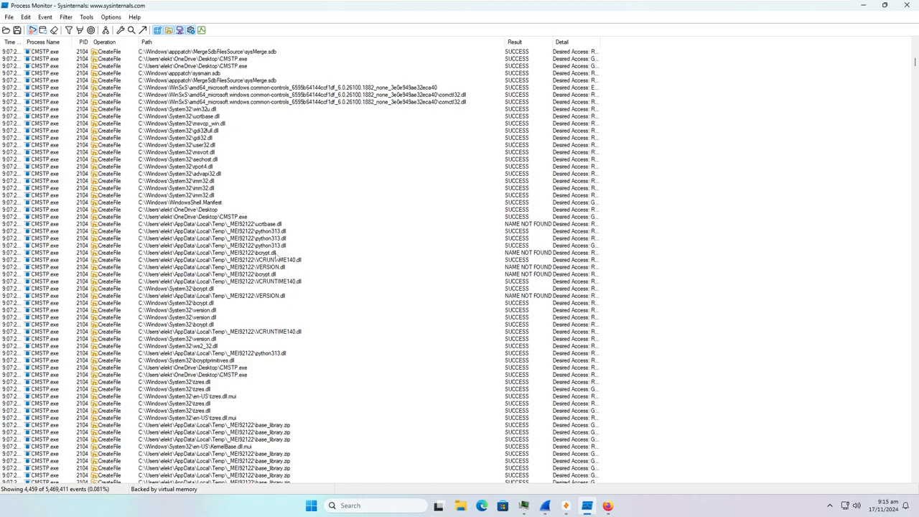
{"action": "left_click", "coordinate": [269, 310]}
- Scroll further and select the missing python3.DLL lookup event
{"action": "scroll", "coordinate": [269, 313], "scroll_direction": "down", "scroll_amount": 2}
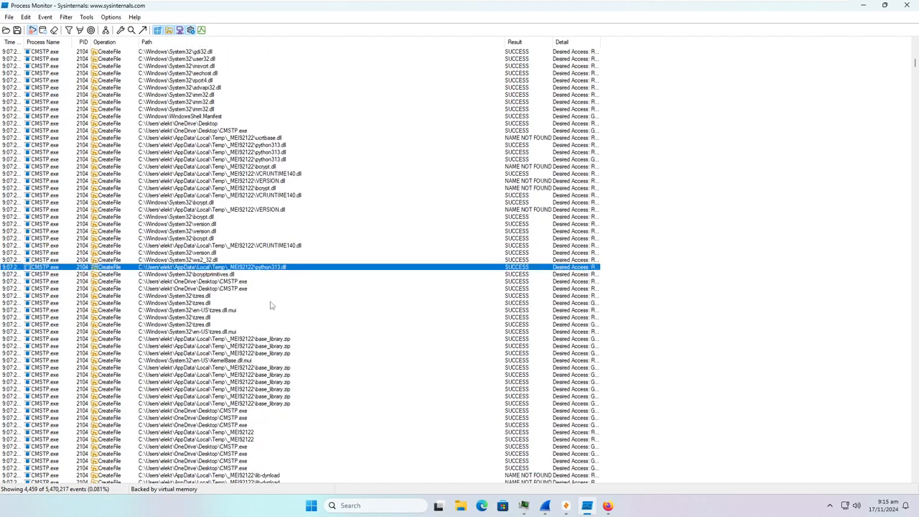
{"action": "scroll", "coordinate": [271, 305], "scroll_direction": "down", "scroll_amount": 4}
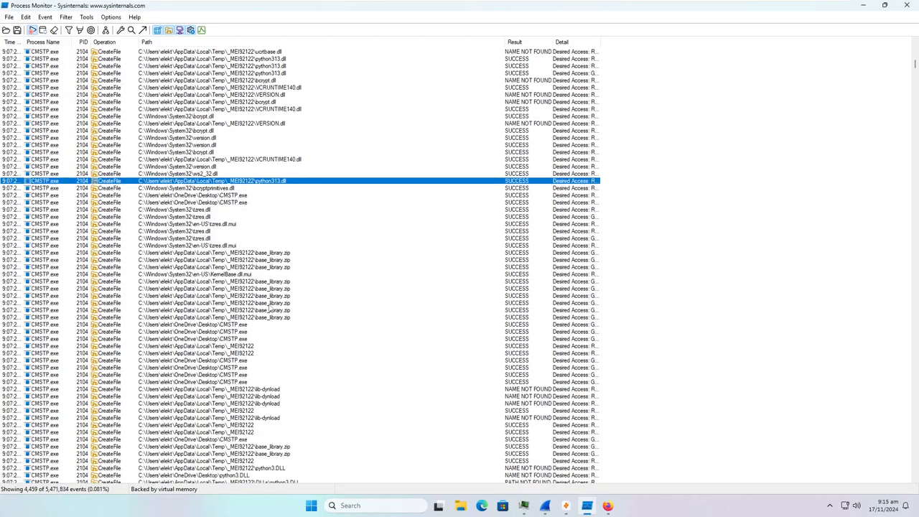
{"action": "scroll", "coordinate": [269, 308], "scroll_direction": "down", "scroll_amount": 8}
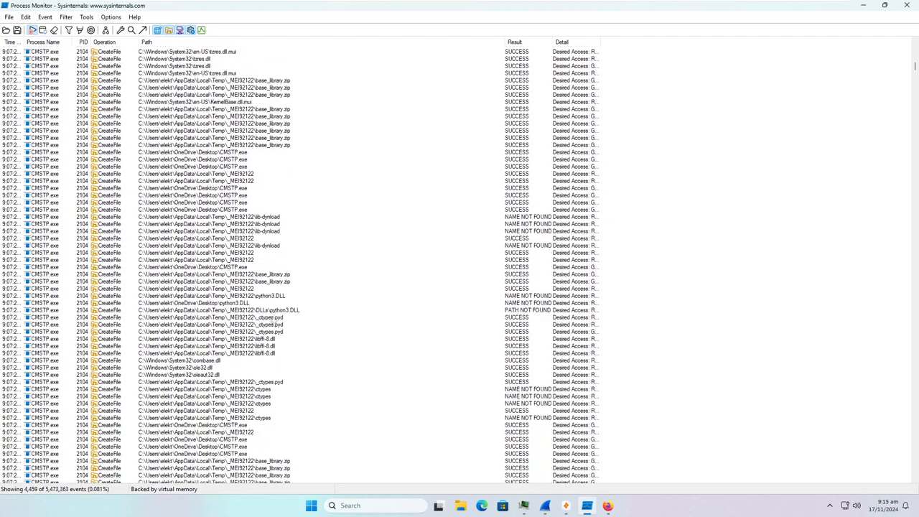
{"action": "left_click", "coordinate": [280, 297]}
- Scroll to the _socket.pyd, select.pyd and IPHLPAPI.DLL loads and _MEI92122 email, http, urllib probes
{"action": "scroll", "coordinate": [283, 323], "scroll_direction": "down", "scroll_amount": 4}
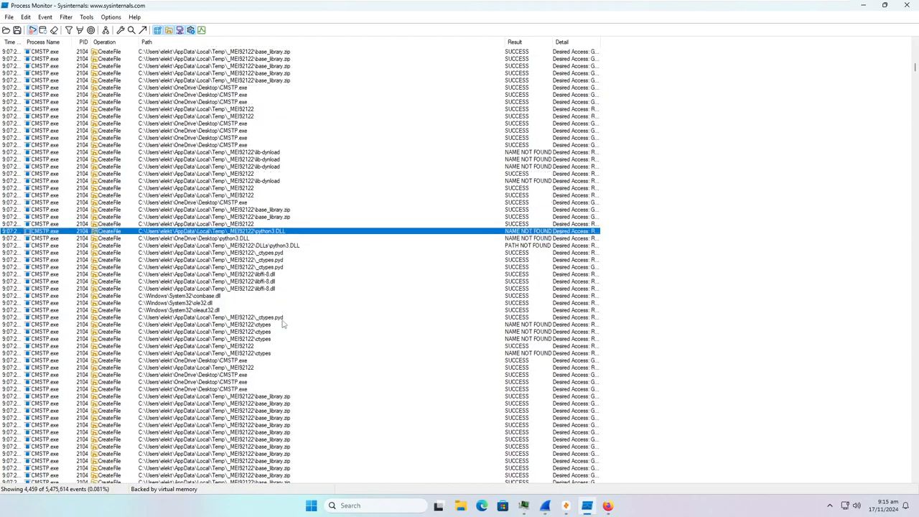
{"action": "scroll", "coordinate": [283, 324], "scroll_direction": "down", "scroll_amount": 1}
{"action": "scroll", "coordinate": [282, 323], "scroll_direction": "down", "scroll_amount": 9}
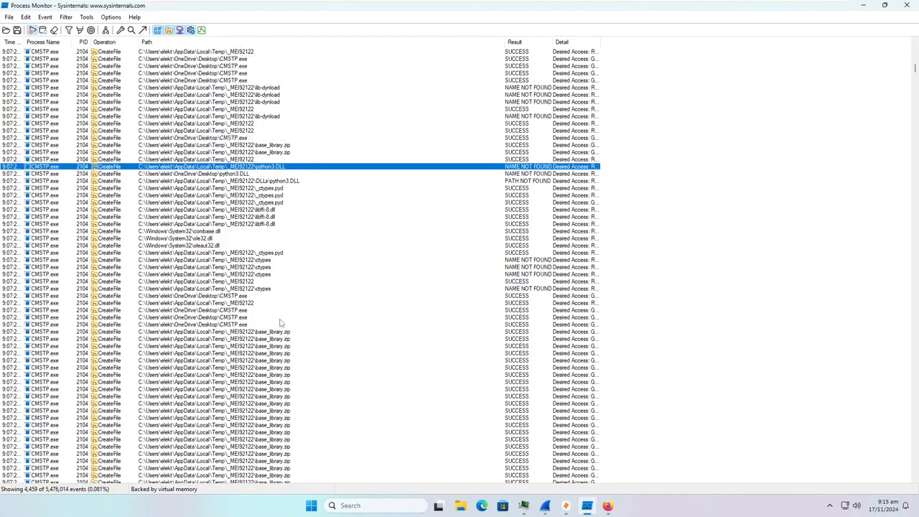
{"action": "scroll", "coordinate": [276, 320], "scroll_direction": "down", "scroll_amount": 15}
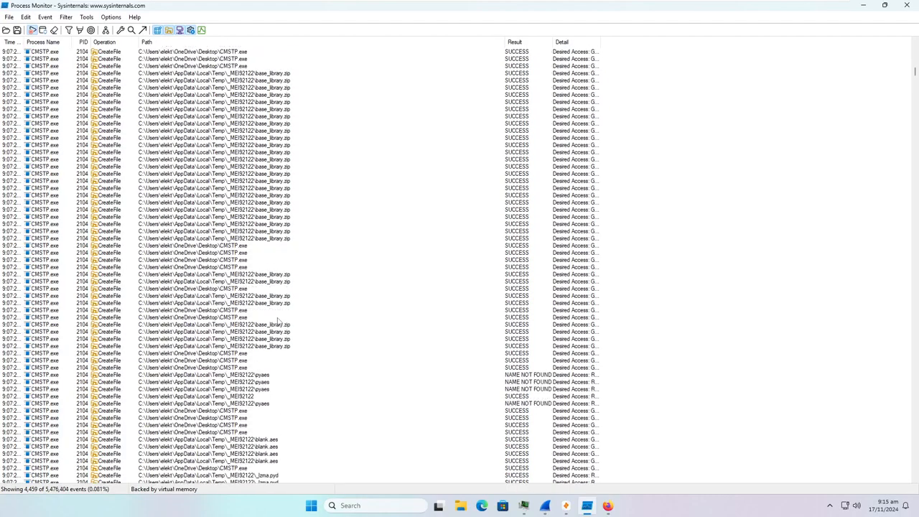
{"action": "scroll", "coordinate": [276, 319], "scroll_direction": "down", "scroll_amount": 4}
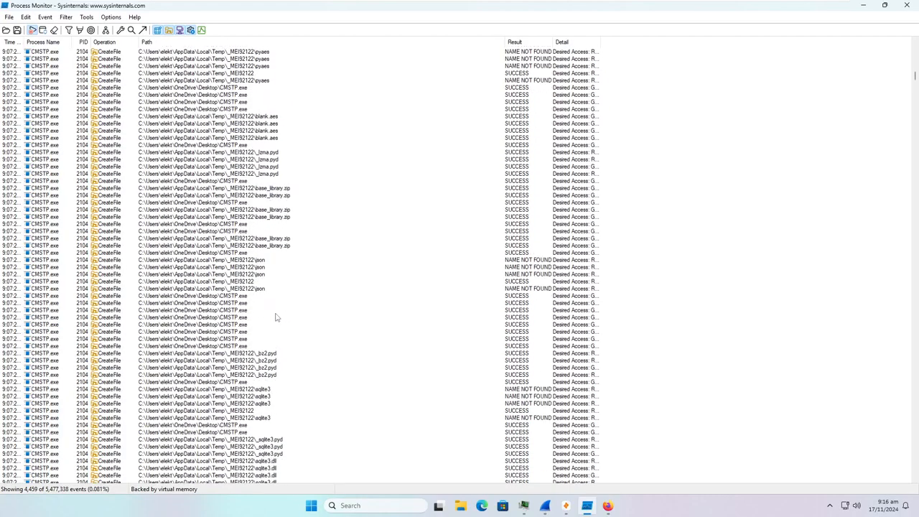
{"action": "scroll", "coordinate": [276, 318], "scroll_direction": "down", "scroll_amount": 6}
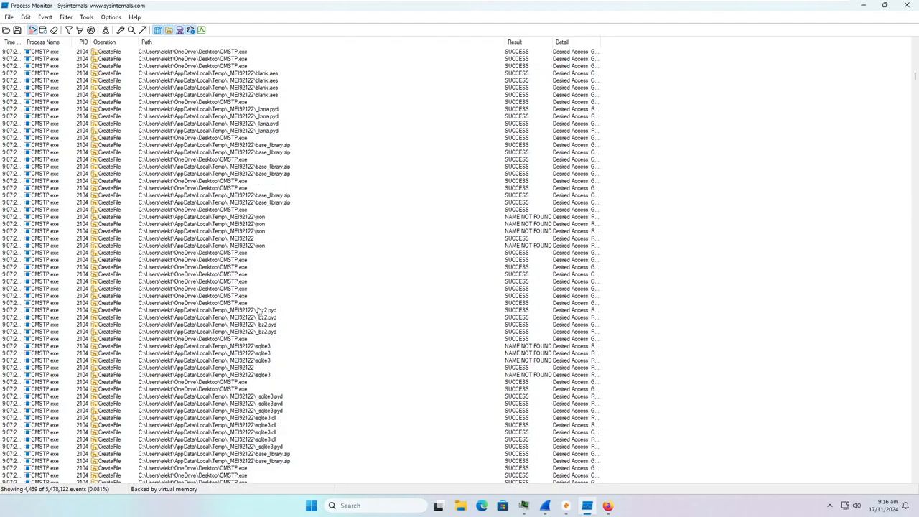
{"action": "scroll", "coordinate": [246, 300], "scroll_direction": "down", "scroll_amount": 4}
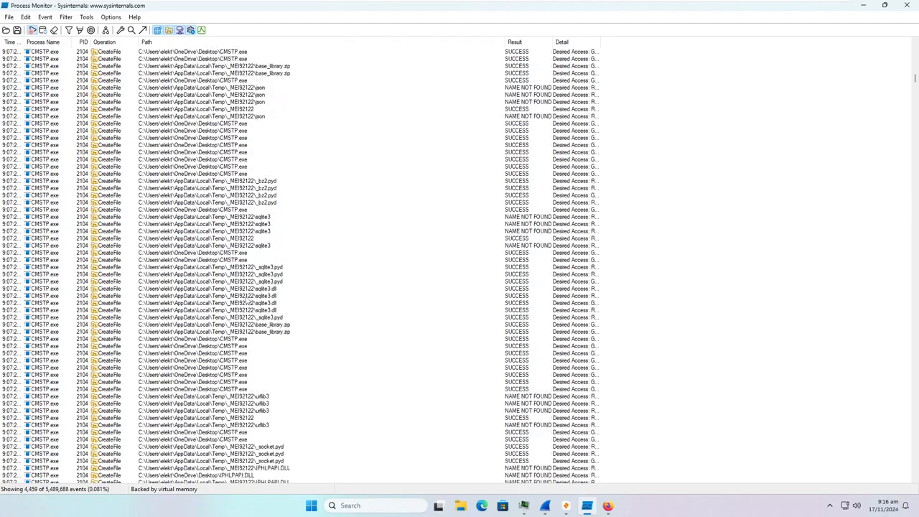
{"action": "scroll", "coordinate": [242, 301], "scroll_direction": "down", "scroll_amount": 6}
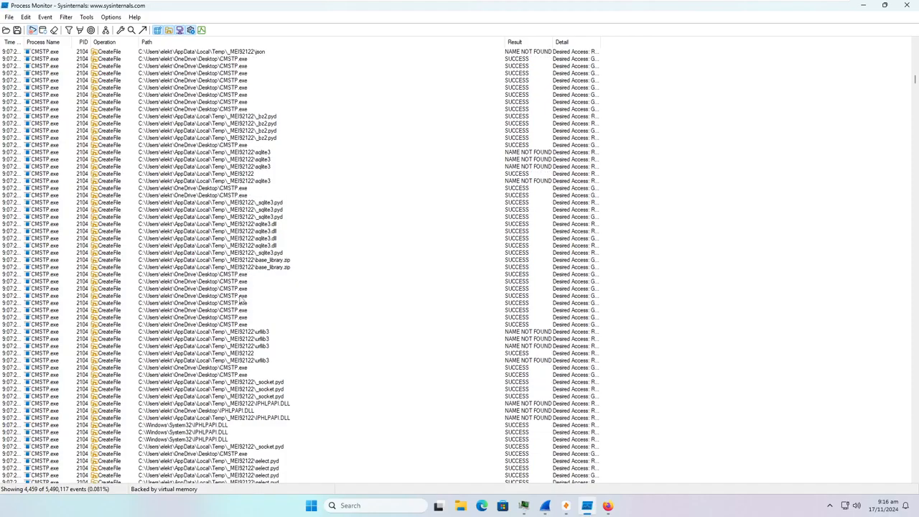
{"action": "scroll", "coordinate": [233, 301], "scroll_direction": "down", "scroll_amount": 2}
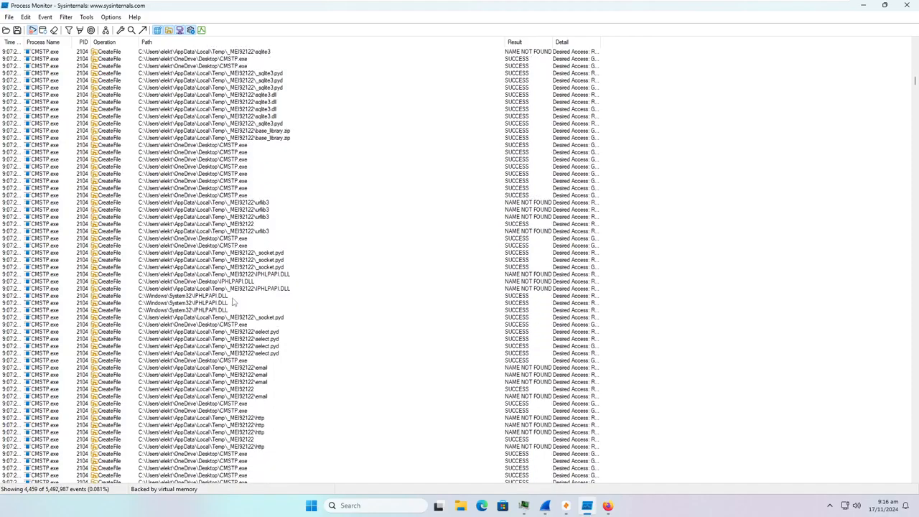
{"action": "scroll", "coordinate": [231, 302], "scroll_direction": "down", "scroll_amount": 7}
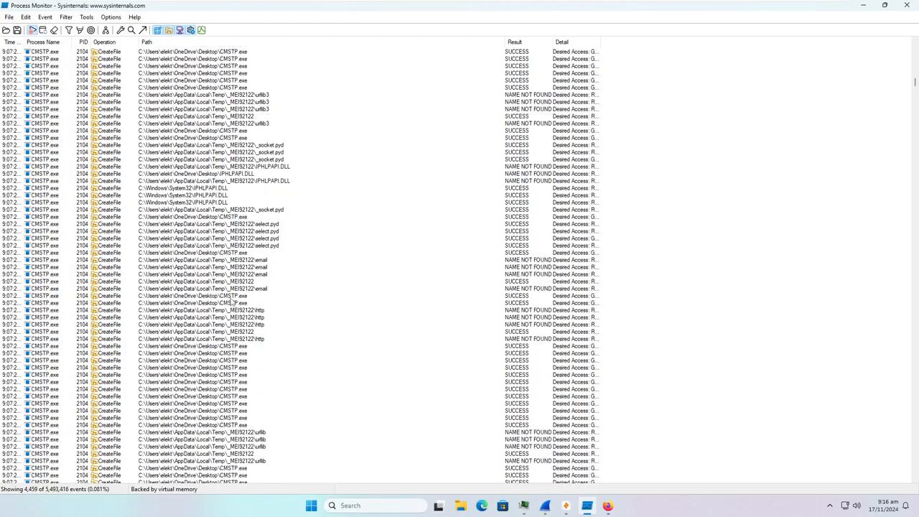
{"action": "right_click", "coordinate": [267, 209]}
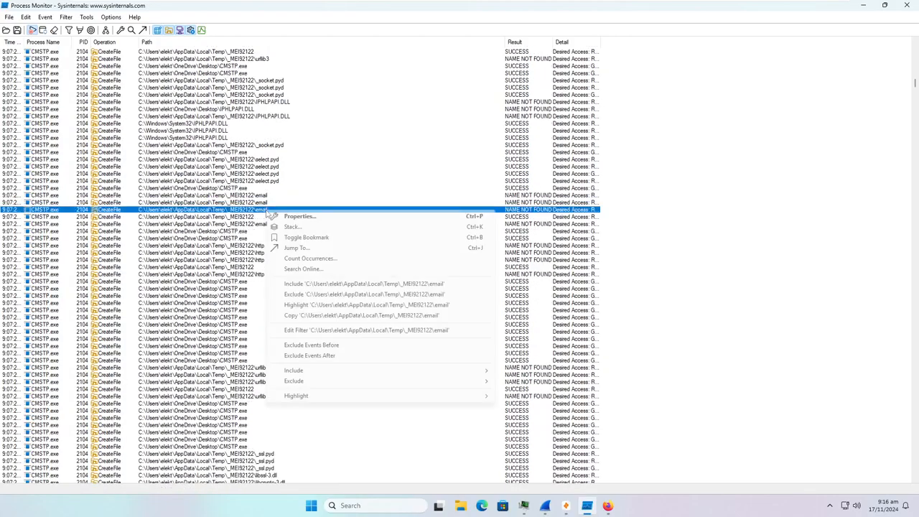
{"action": "left_click", "coordinate": [297, 250]}
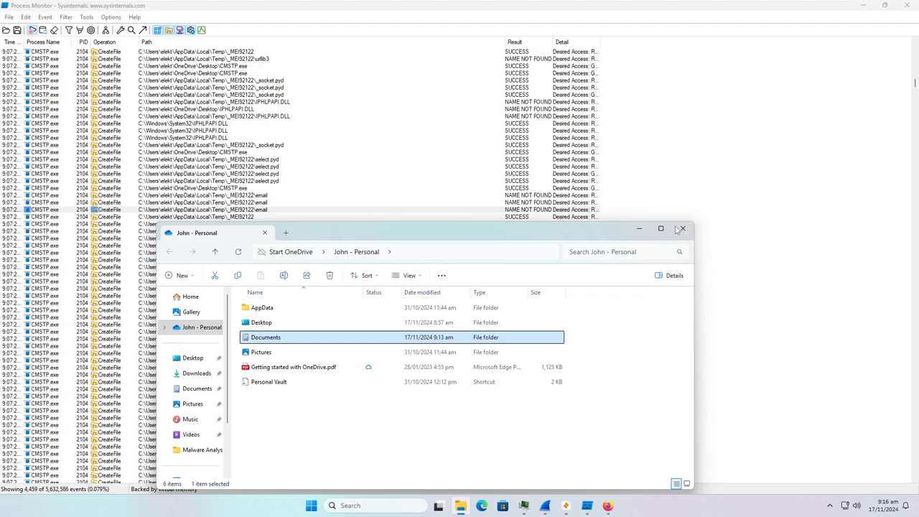
{"action": "left_click", "coordinate": [682, 228]}
{"action": "scroll", "coordinate": [289, 256], "scroll_direction": "down", "scroll_amount": 3}
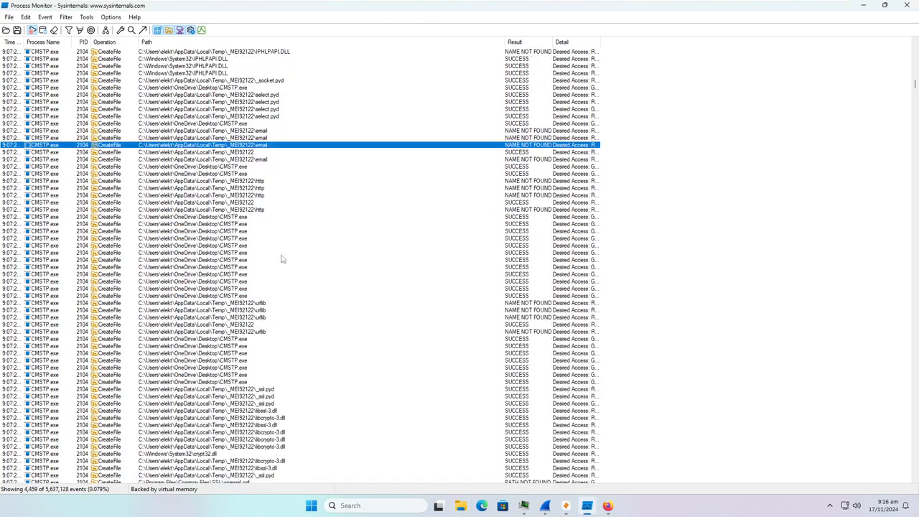
{"action": "right_click", "coordinate": [271, 188]}
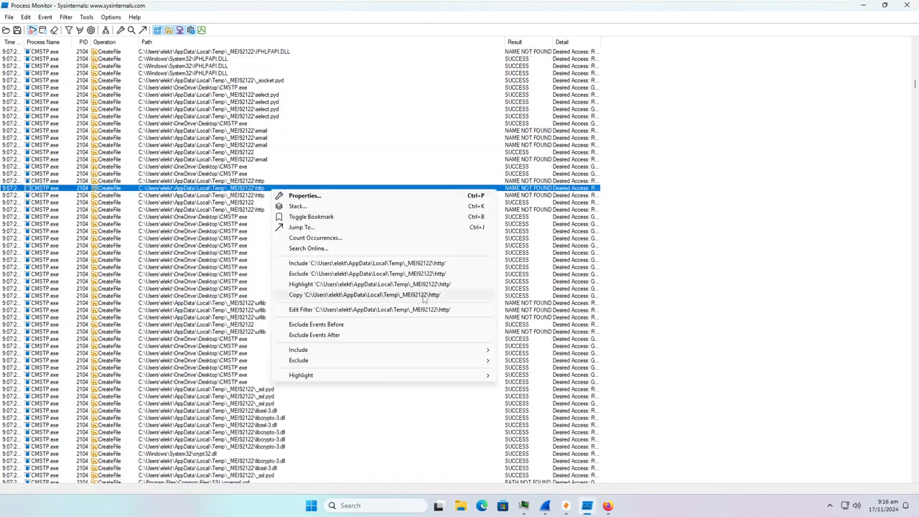
{"action": "left_click", "coordinate": [335, 231]}
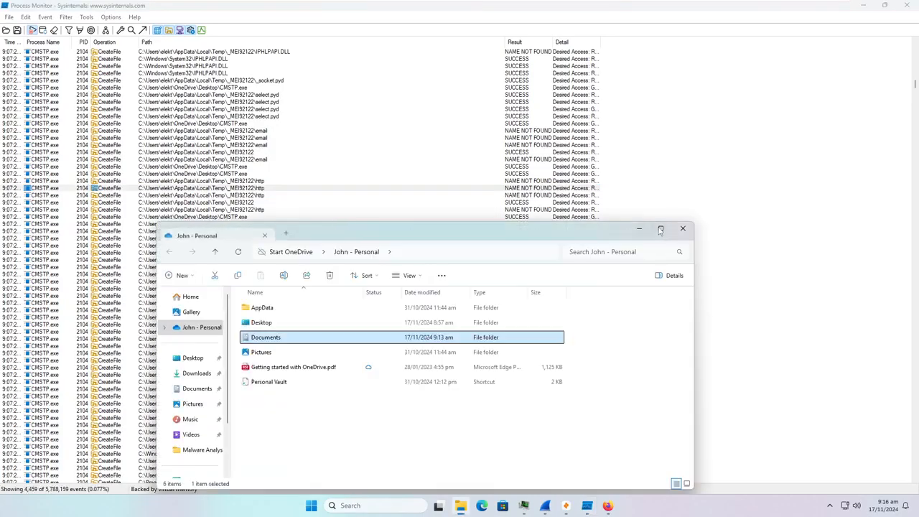
{"action": "left_click", "coordinate": [683, 228]}
{"action": "scroll", "coordinate": [486, 235], "scroll_direction": "down", "scroll_amount": 3}
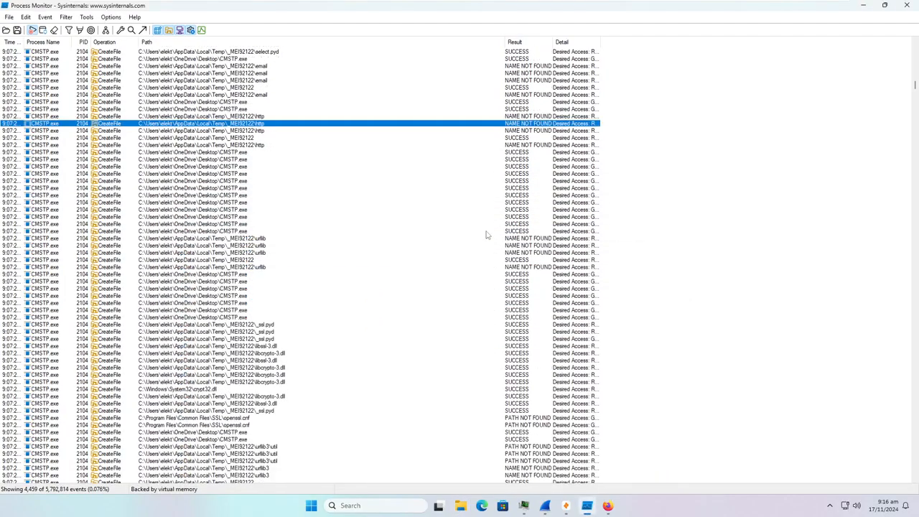
- Scroll down to the .scr CreateFile rows in ProgramData's Start Menu Startup folder, past cmd.exe and sysmain.sdb access
{"action": "scroll", "coordinate": [486, 235], "scroll_direction": "down", "scroll_amount": 10}
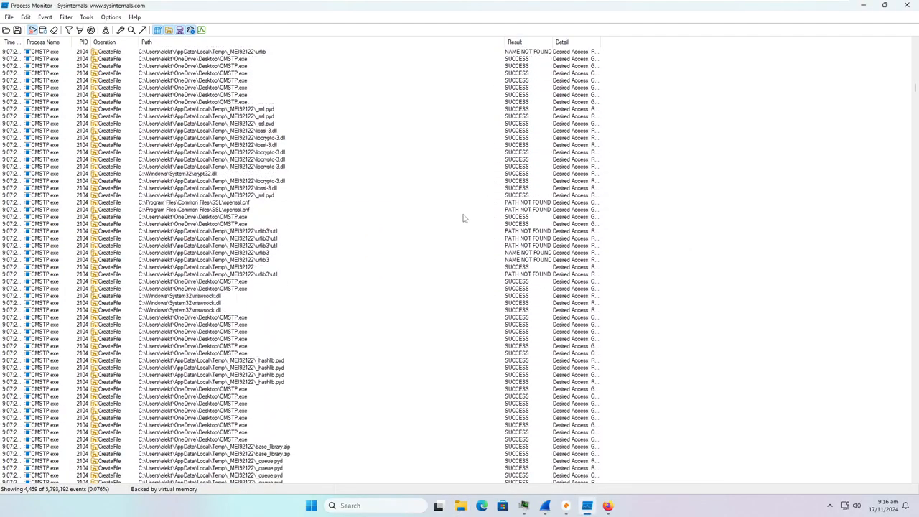
{"action": "scroll", "coordinate": [422, 219], "scroll_direction": "down", "scroll_amount": 8}
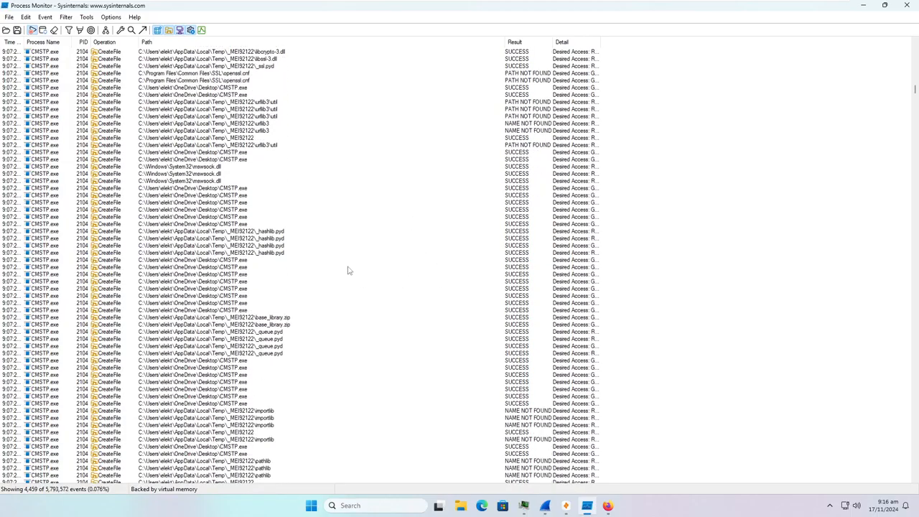
{"action": "scroll", "coordinate": [329, 263], "scroll_direction": "down", "scroll_amount": 8}
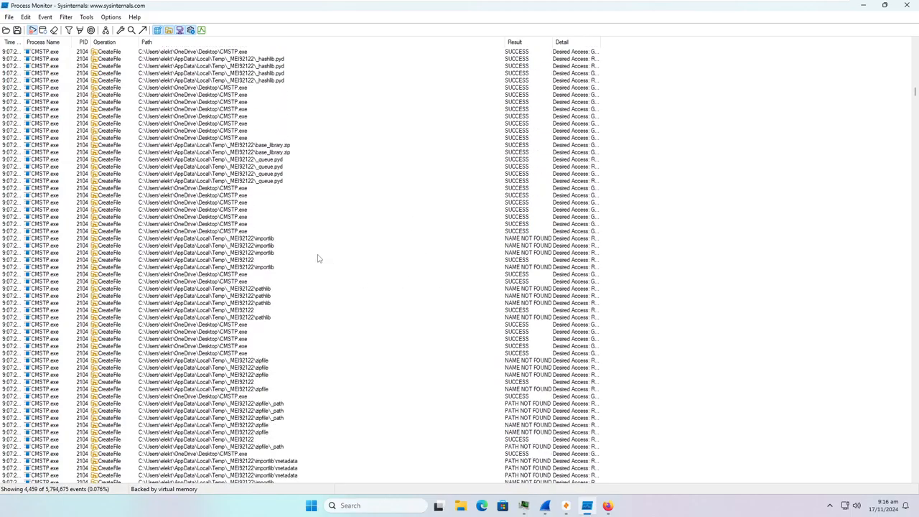
{"action": "scroll", "coordinate": [308, 253], "scroll_direction": "down", "scroll_amount": 4}
{"action": "scroll", "coordinate": [282, 242], "scroll_direction": "down", "scroll_amount": 1}
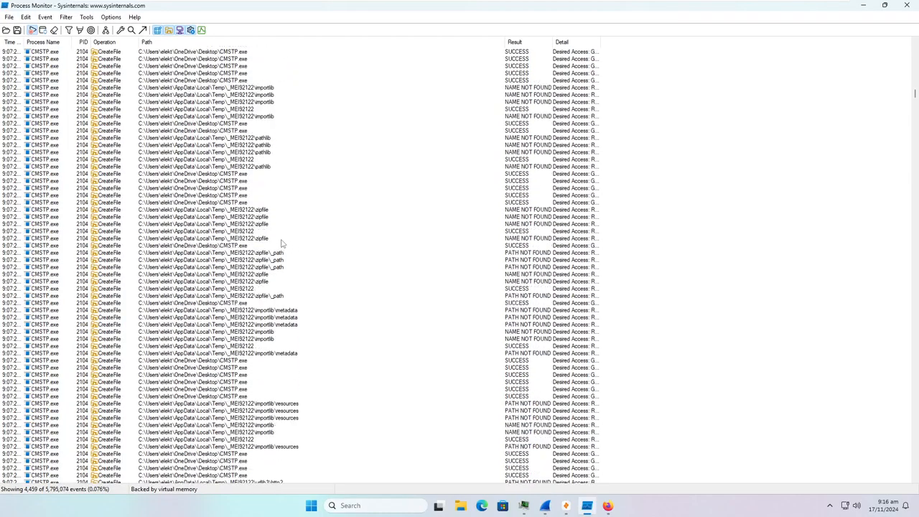
{"action": "scroll", "coordinate": [280, 242], "scroll_direction": "down", "scroll_amount": 3}
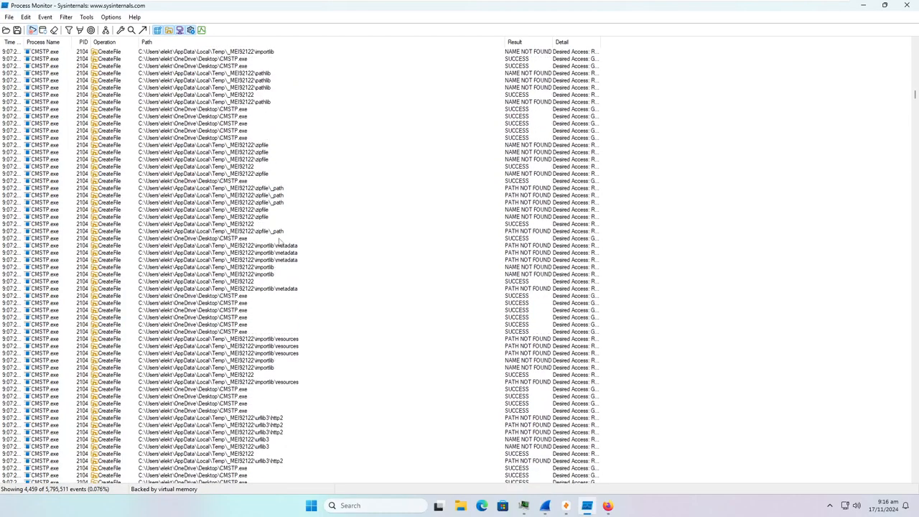
{"action": "scroll", "coordinate": [278, 244], "scroll_direction": "down", "scroll_amount": 6}
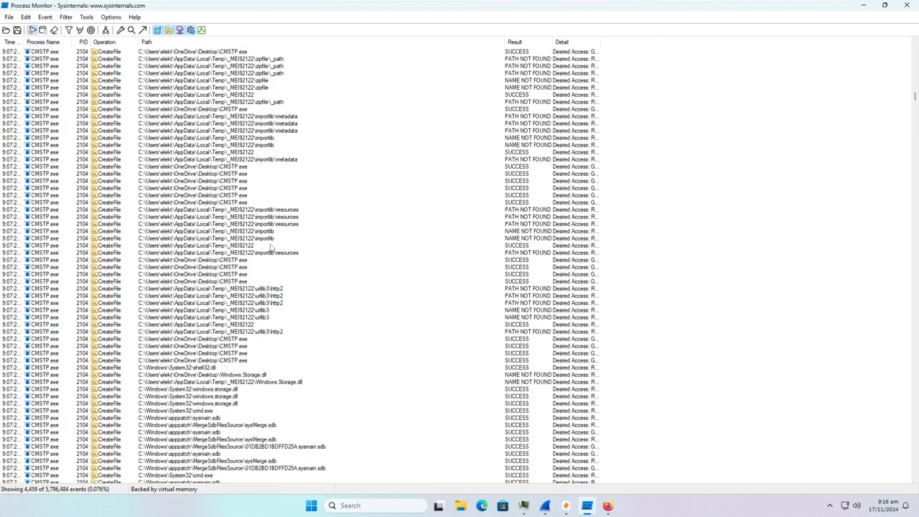
{"action": "scroll", "coordinate": [271, 248], "scroll_direction": "down", "scroll_amount": 4}
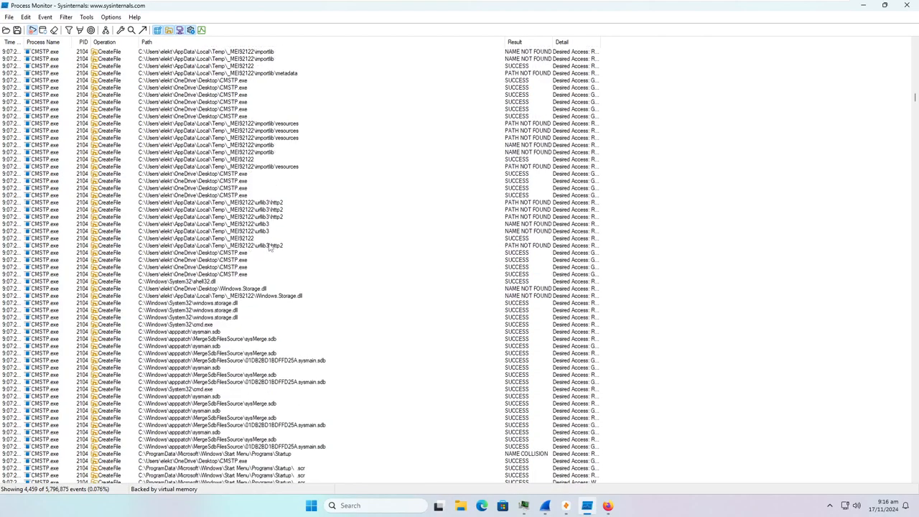
{"action": "scroll", "coordinate": [270, 247], "scroll_direction": "down", "scroll_amount": 2}
{"action": "scroll", "coordinate": [270, 247], "scroll_direction": "down", "scroll_amount": 5}
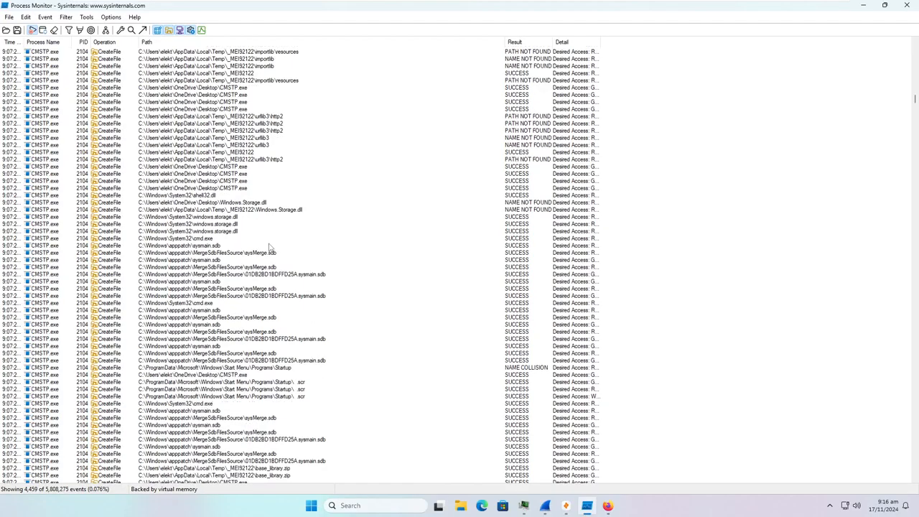
{"action": "scroll", "coordinate": [270, 247], "scroll_direction": "down", "scroll_amount": 1}
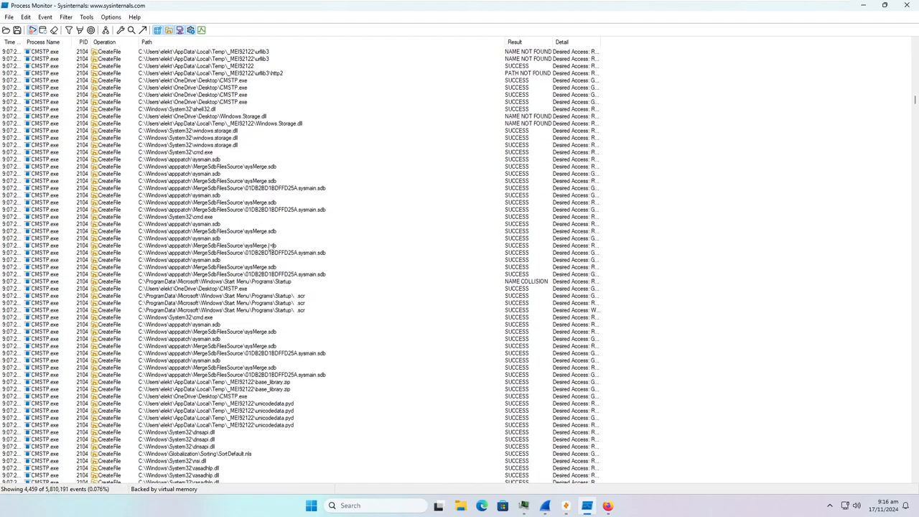
{"action": "scroll", "coordinate": [266, 248], "scroll_direction": "down", "scroll_amount": 4}
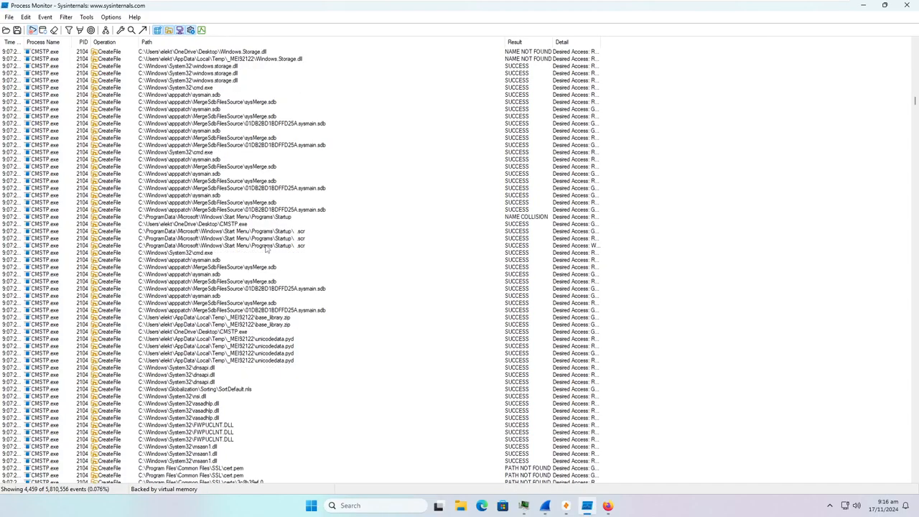
{"action": "scroll", "coordinate": [265, 249], "scroll_direction": "down", "scroll_amount": 1}
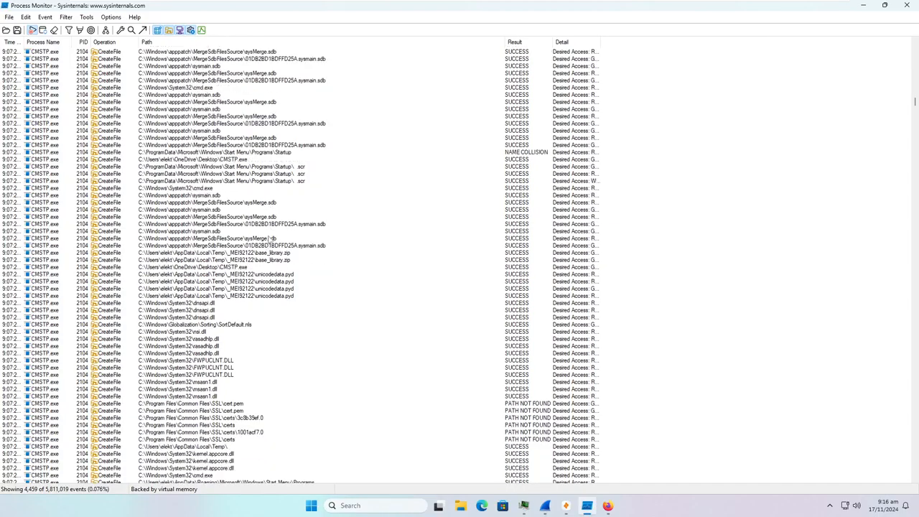
- Select the Startup .scr write-access row, then the earlier .scr creation row two lines above
{"action": "left_click", "coordinate": [295, 182]}
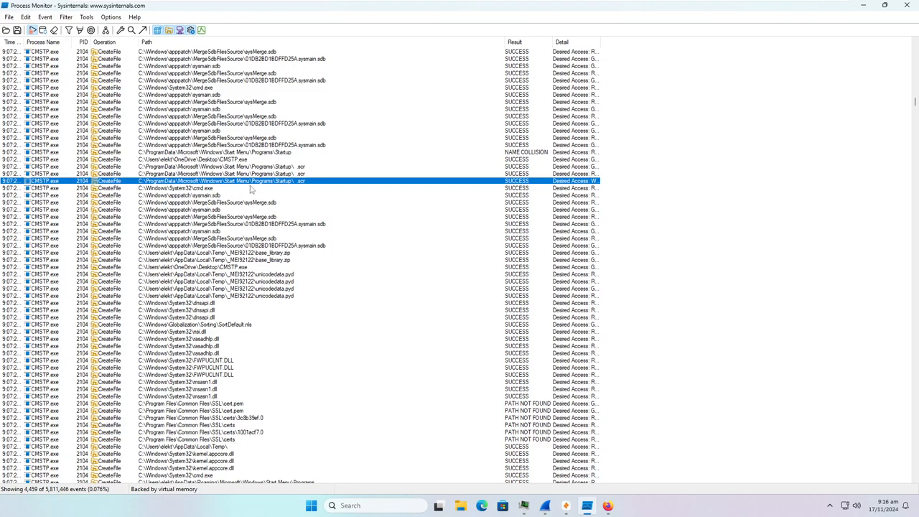
{"action": "left_click", "coordinate": [282, 167]}
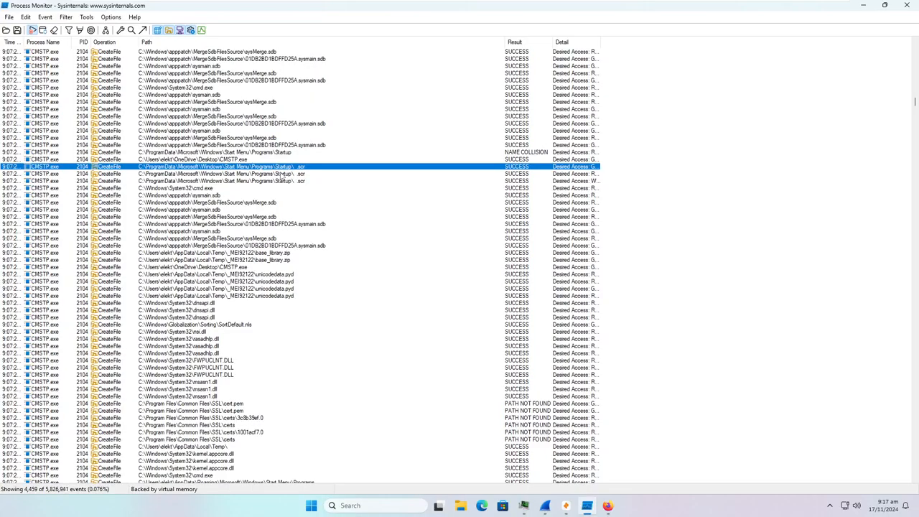
- Scroll past Edge user-data, extension locale and Service Worker cache rows to the Webcam and avicap32.DLL entries
{"action": "scroll", "coordinate": [283, 176], "scroll_direction": "down", "scroll_amount": 4}
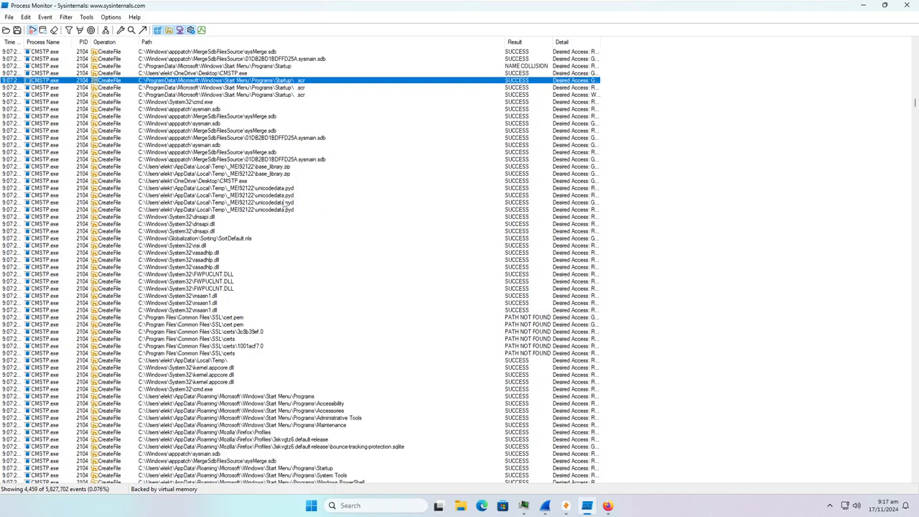
{"action": "scroll", "coordinate": [281, 201], "scroll_direction": "down", "scroll_amount": 2}
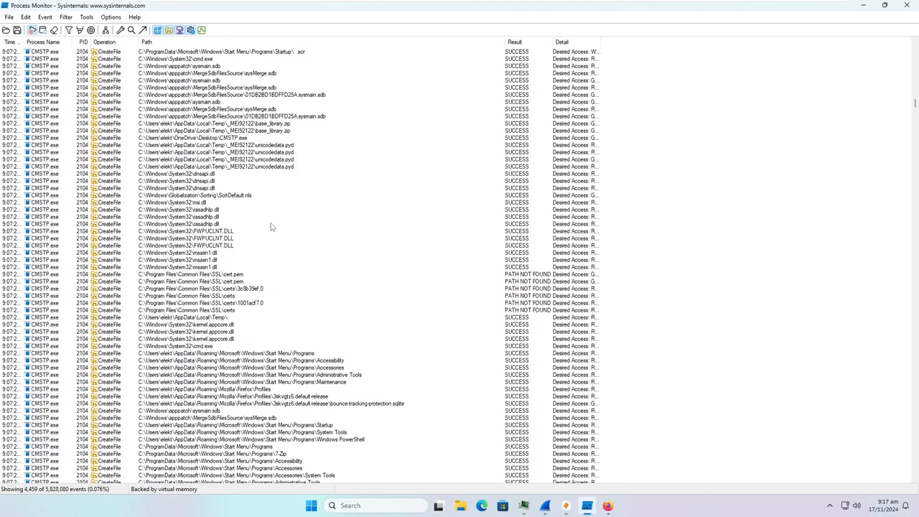
{"action": "scroll", "coordinate": [272, 224], "scroll_direction": "down", "scroll_amount": 5}
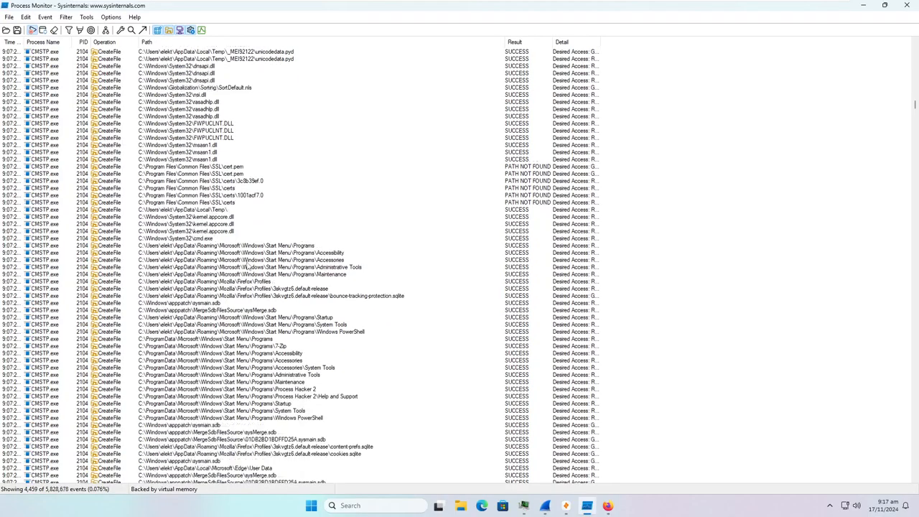
{"action": "scroll", "coordinate": [325, 249], "scroll_direction": "down", "scroll_amount": 2}
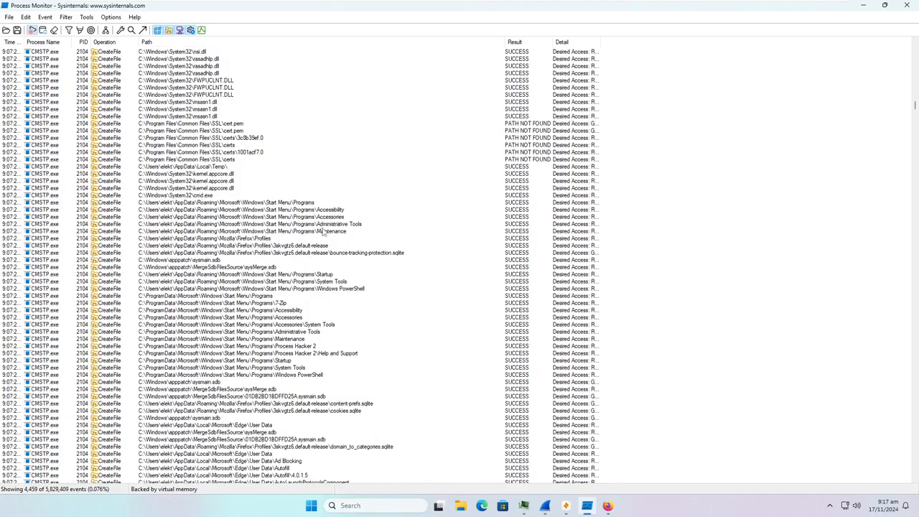
{"action": "scroll", "coordinate": [321, 233], "scroll_direction": "down", "scroll_amount": 1}
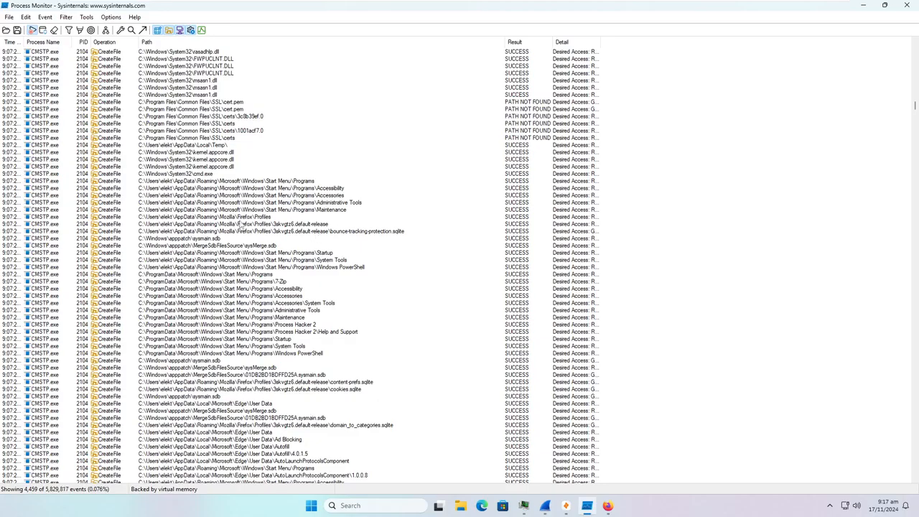
{"action": "scroll", "coordinate": [241, 225], "scroll_direction": "down", "scroll_amount": 6}
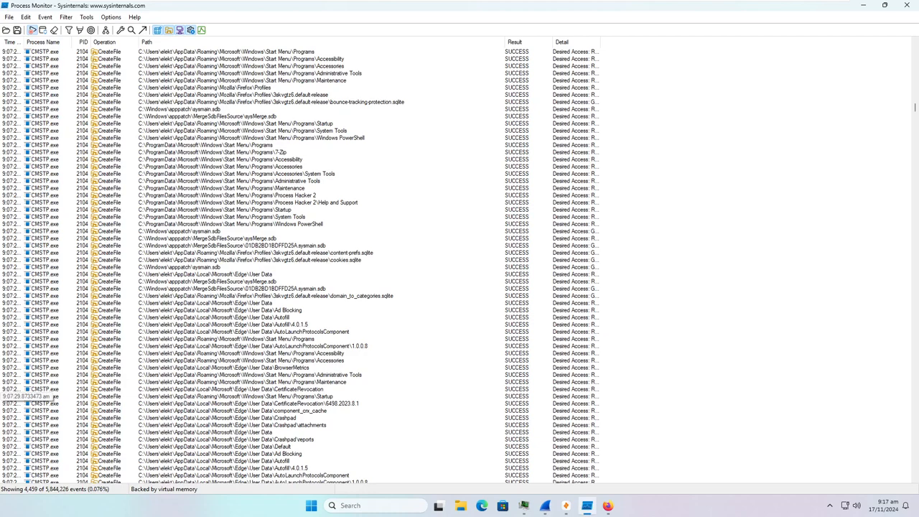
{"action": "scroll", "coordinate": [409, 305], "scroll_direction": "down", "scroll_amount": 4}
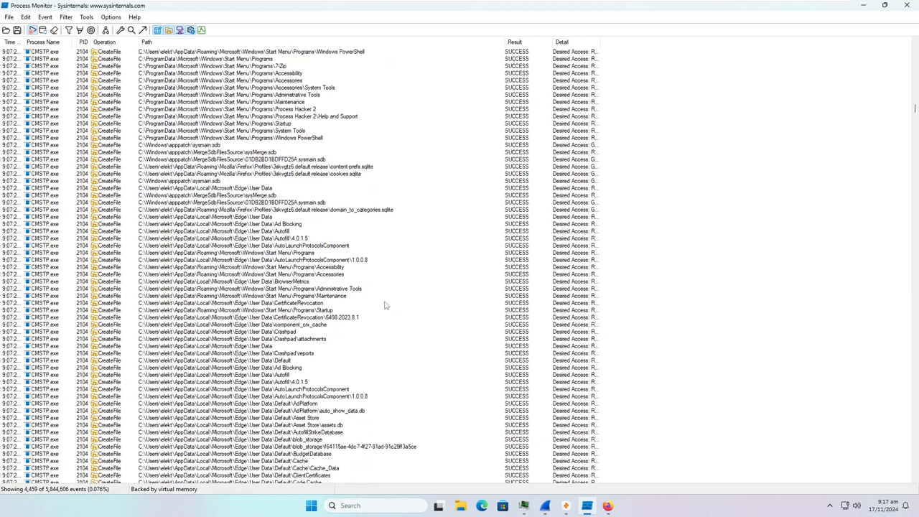
{"action": "scroll", "coordinate": [354, 299], "scroll_direction": "down", "scroll_amount": 2}
{"action": "scroll", "coordinate": [306, 208], "scroll_direction": "down", "scroll_amount": 15}
{"action": "scroll", "coordinate": [277, 243], "scroll_direction": "down", "scroll_amount": 15}
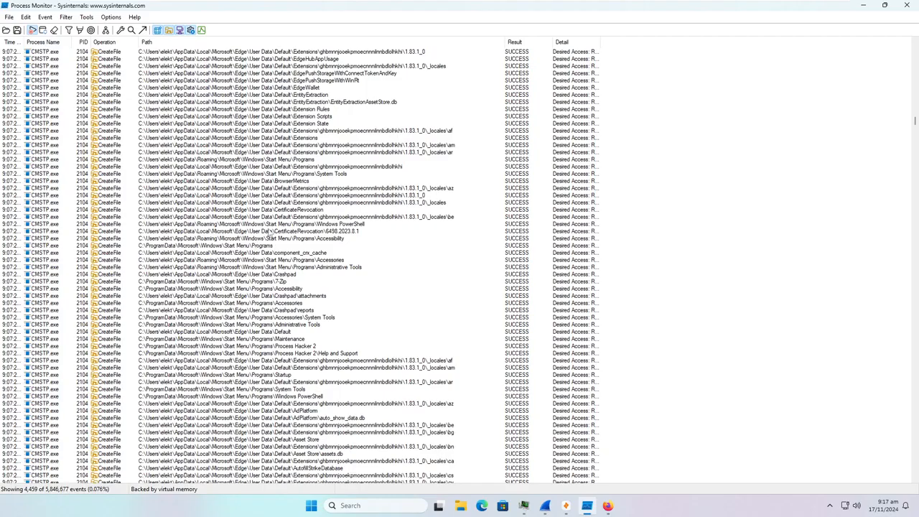
{"action": "scroll", "coordinate": [270, 232], "scroll_direction": "down", "scroll_amount": 4}
{"action": "scroll", "coordinate": [266, 233], "scroll_direction": "down", "scroll_amount": 20}
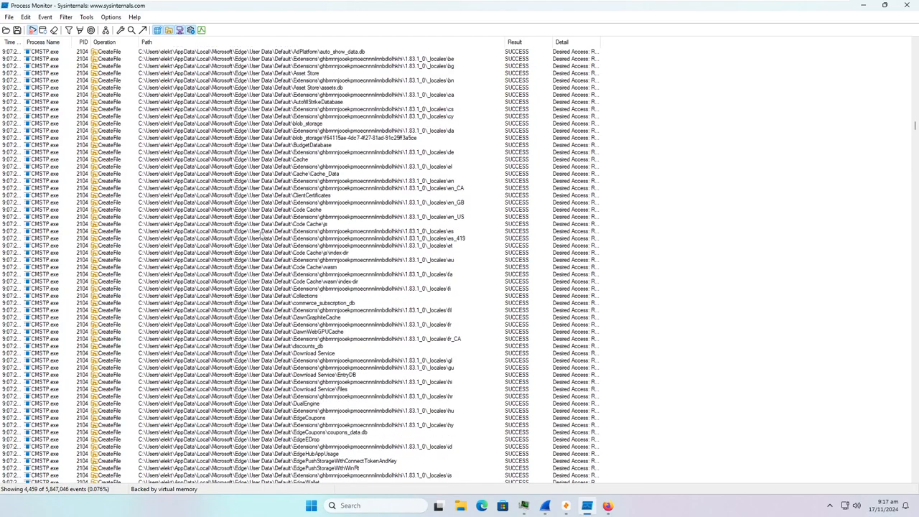
{"action": "scroll", "coordinate": [264, 227], "scroll_direction": "down", "scroll_amount": 8}
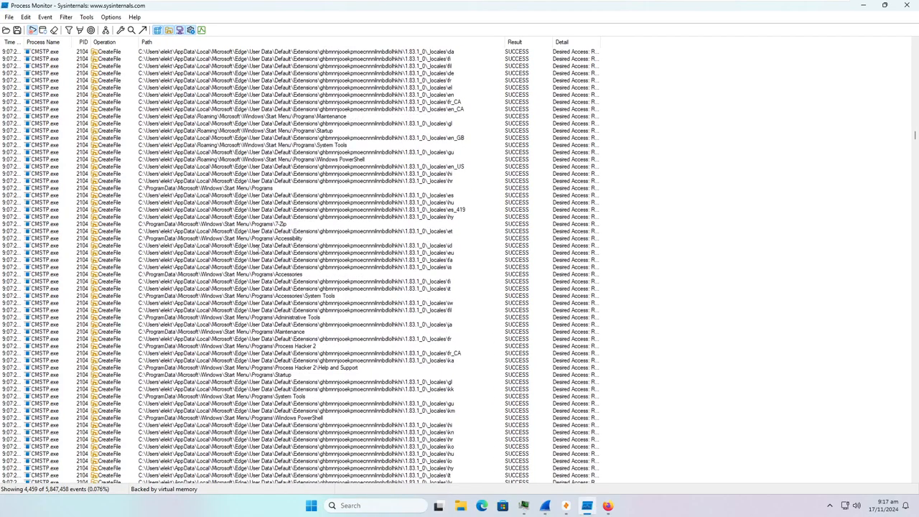
{"action": "scroll", "coordinate": [256, 247], "scroll_direction": "down", "scroll_amount": 15}
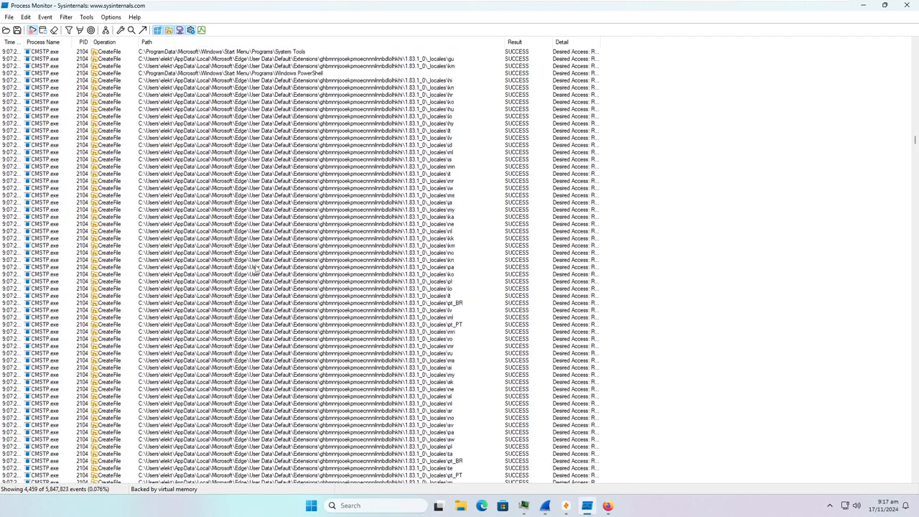
{"action": "scroll", "coordinate": [255, 270], "scroll_direction": "down", "scroll_amount": 15}
{"action": "scroll", "coordinate": [259, 287], "scroll_direction": "down", "scroll_amount": 15}
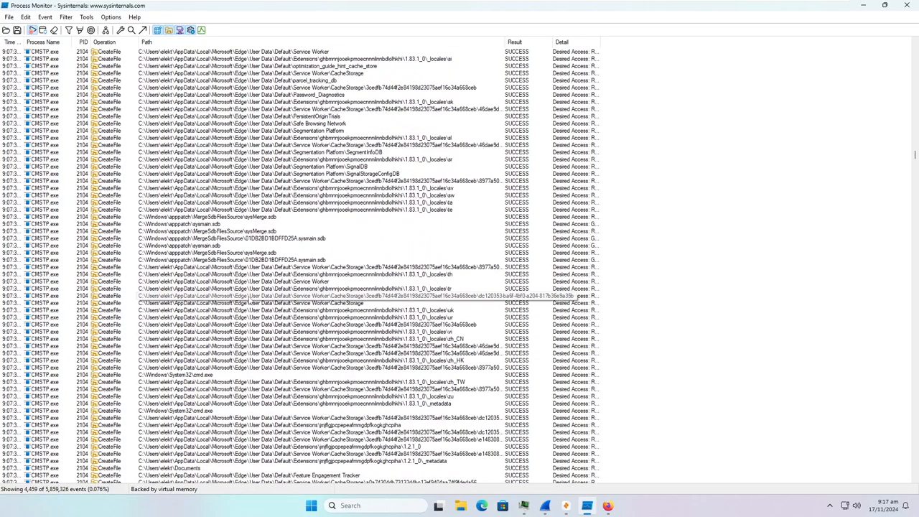
{"action": "scroll", "coordinate": [249, 300], "scroll_direction": "down", "scroll_amount": 20}
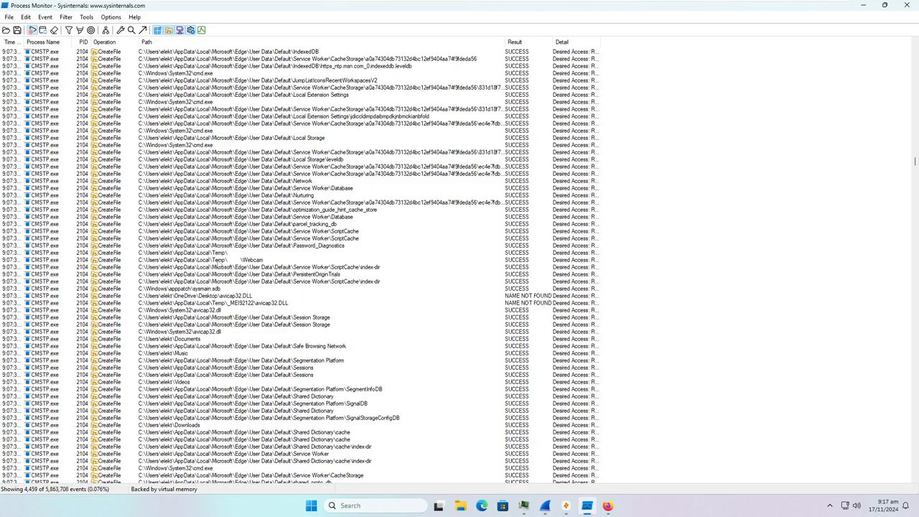
- Select the CMSTP.exe CreateFile row for the Temp\...\Webcam folder
{"action": "left_click", "coordinate": [263, 260]}
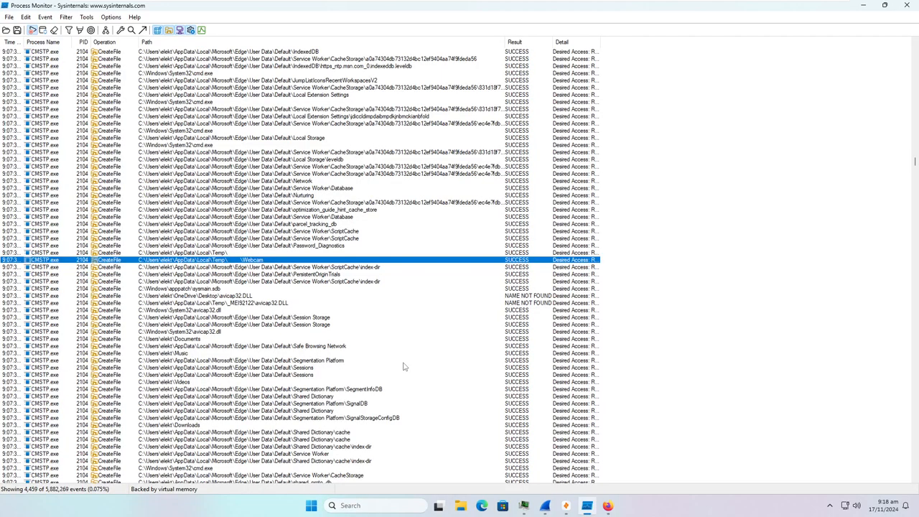
{"action": "scroll", "coordinate": [403, 367], "scroll_direction": "down", "scroll_amount": 10}
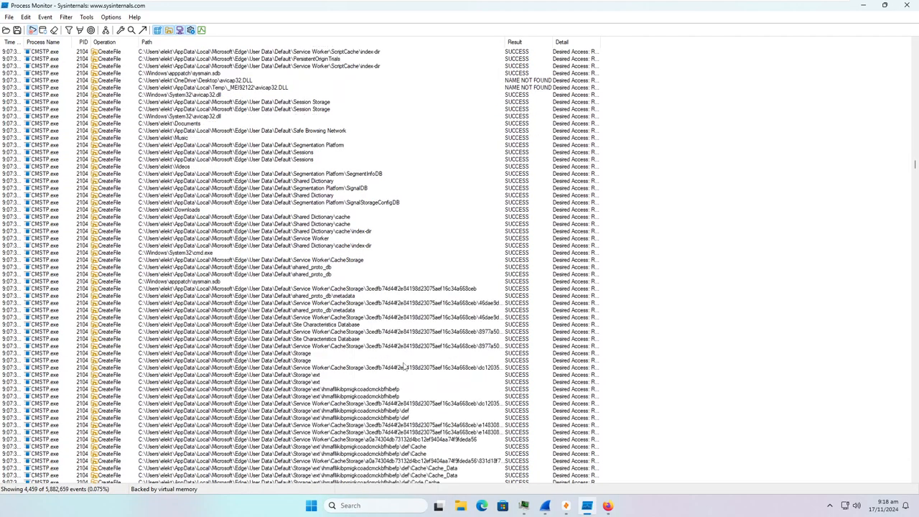
{"action": "scroll", "coordinate": [399, 369], "scroll_direction": "down", "scroll_amount": 14}
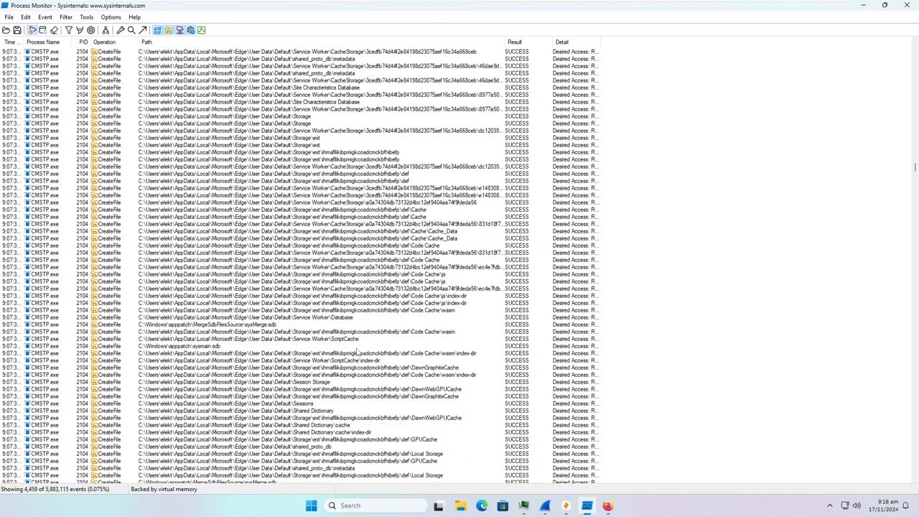
{"action": "scroll", "coordinate": [352, 350], "scroll_direction": "down", "scroll_amount": 15}
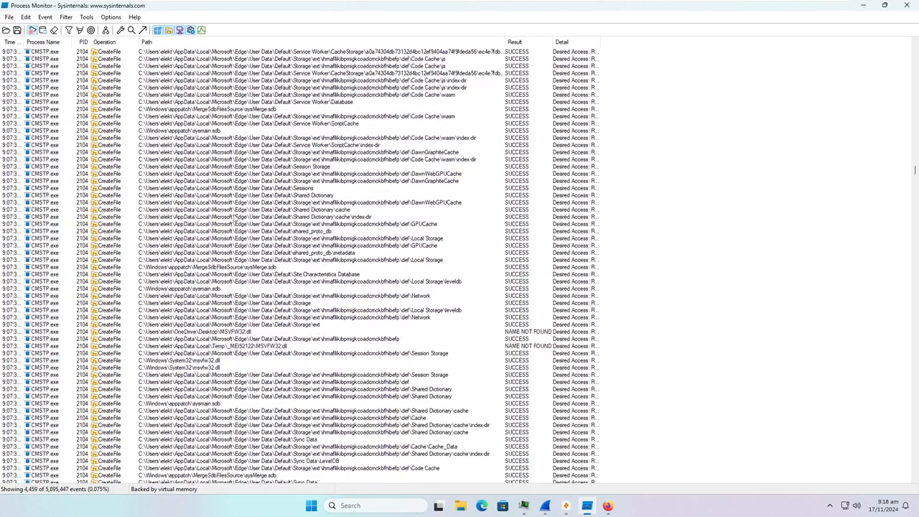
{"action": "scroll", "coordinate": [235, 220], "scroll_direction": "down", "scroll_amount": 15}
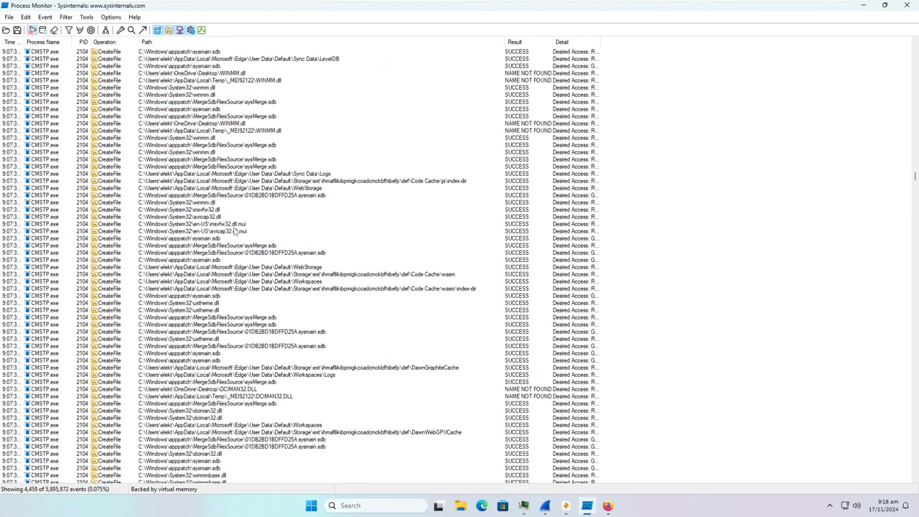
{"action": "scroll", "coordinate": [234, 231], "scroll_direction": "down", "scroll_amount": 15}
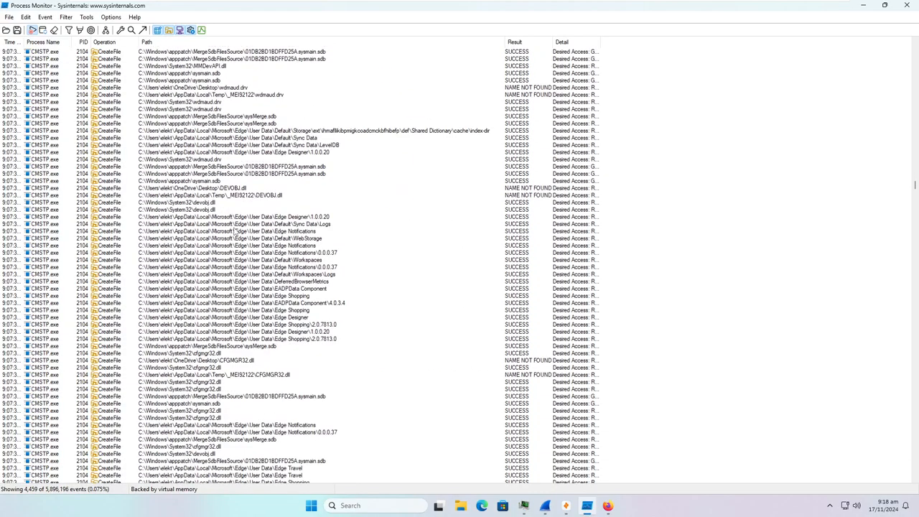
{"action": "scroll", "coordinate": [234, 231], "scroll_direction": "down", "scroll_amount": 10}
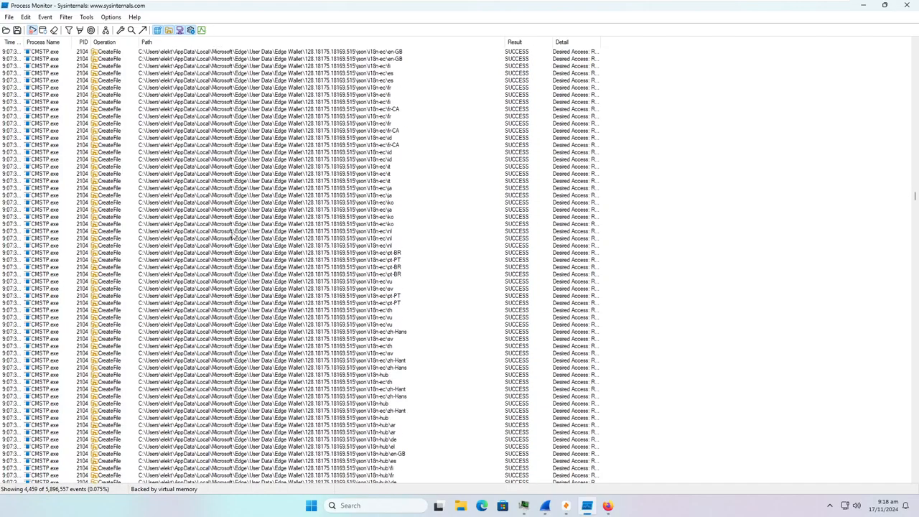
{"action": "scroll", "coordinate": [232, 245], "scroll_direction": "down", "scroll_amount": 15}
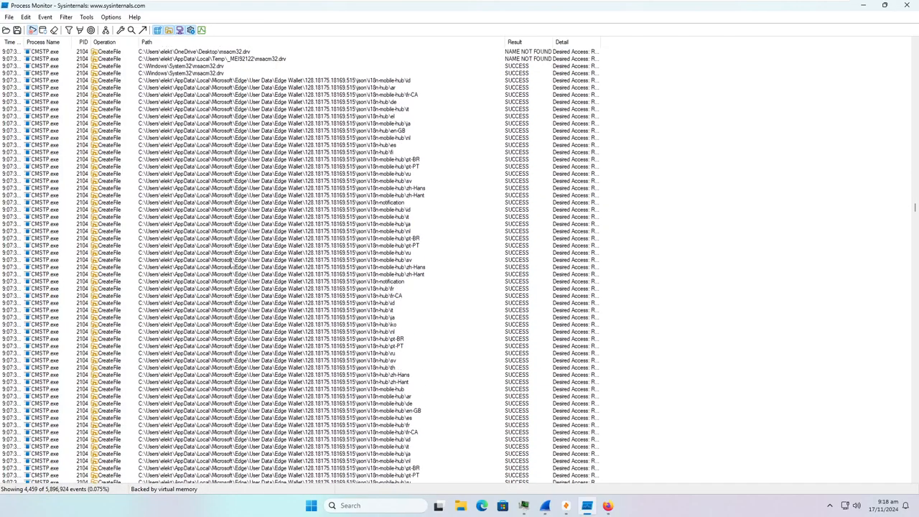
{"action": "scroll", "coordinate": [231, 265], "scroll_direction": "down", "scroll_amount": 15}
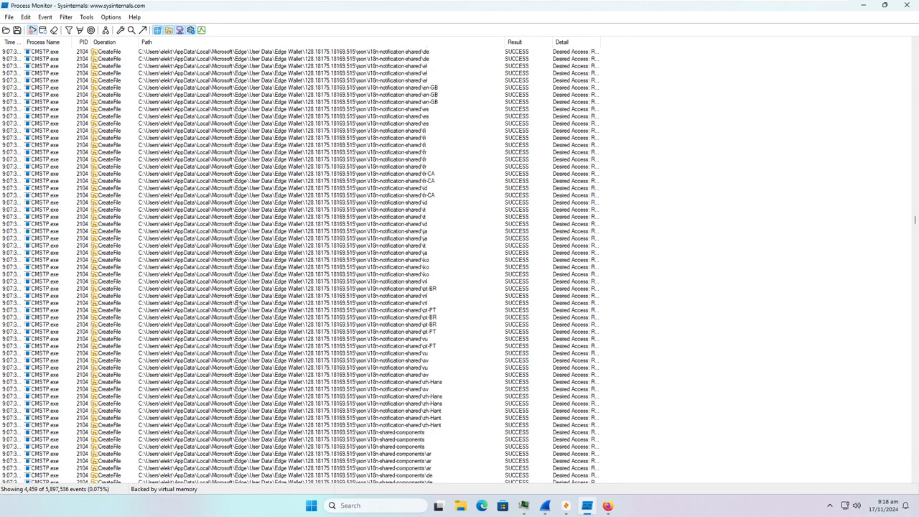
{"action": "scroll", "coordinate": [231, 325], "scroll_direction": "down", "scroll_amount": 15}
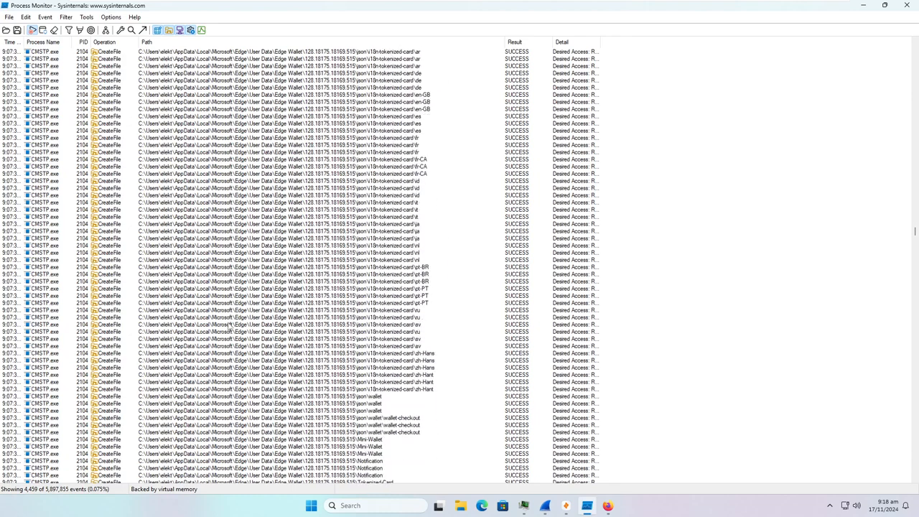
{"action": "scroll", "coordinate": [228, 326], "scroll_direction": "down", "scroll_amount": 15}
{"action": "scroll", "coordinate": [228, 326], "scroll_direction": "down", "scroll_amount": 15}
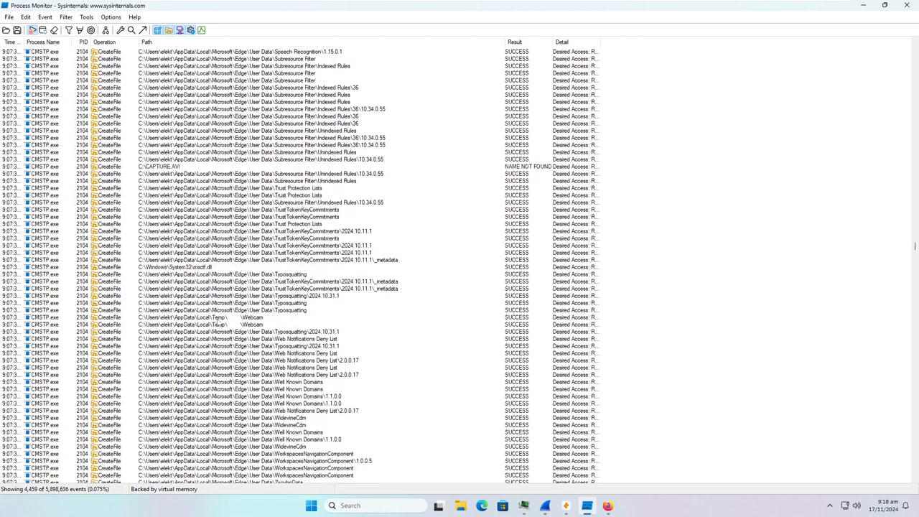
{"action": "scroll", "coordinate": [216, 323], "scroll_direction": "up", "scroll_amount": 5}
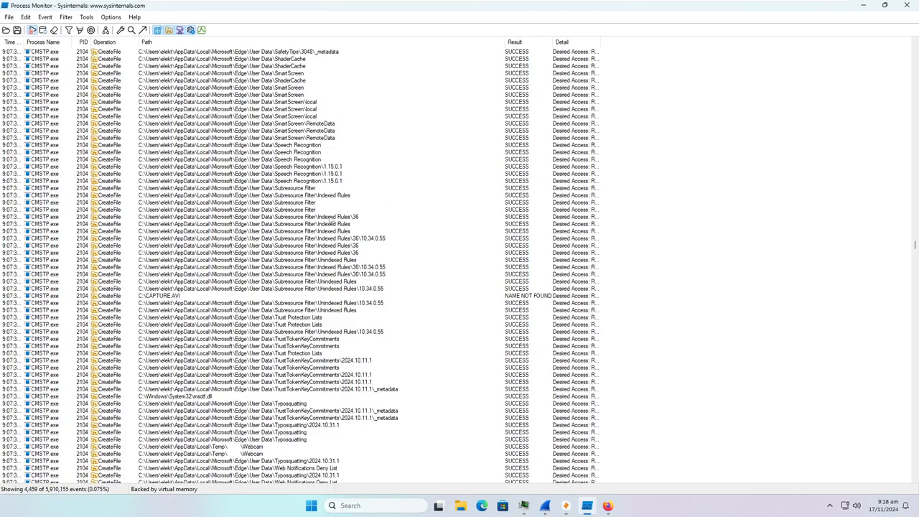
{"action": "scroll", "coordinate": [309, 258], "scroll_direction": "down", "scroll_amount": 16}
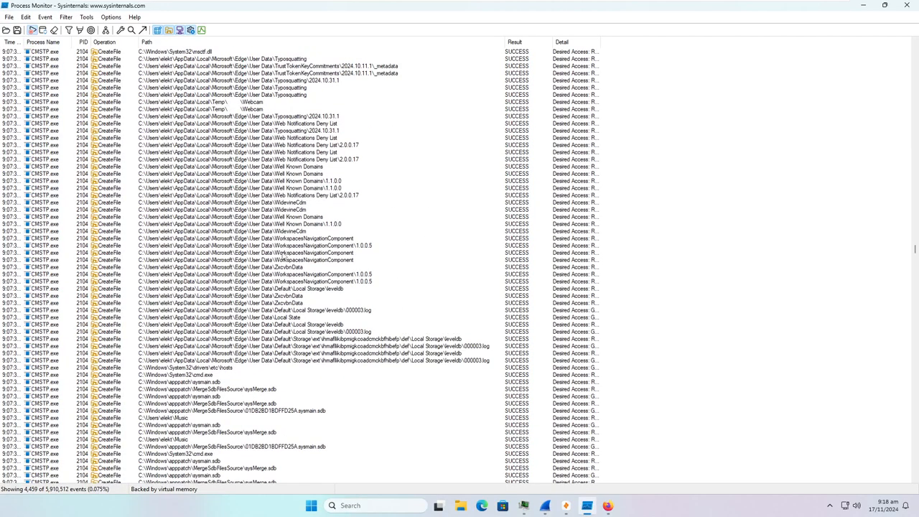
{"action": "scroll", "coordinate": [275, 247], "scroll_direction": "down", "scroll_amount": 18}
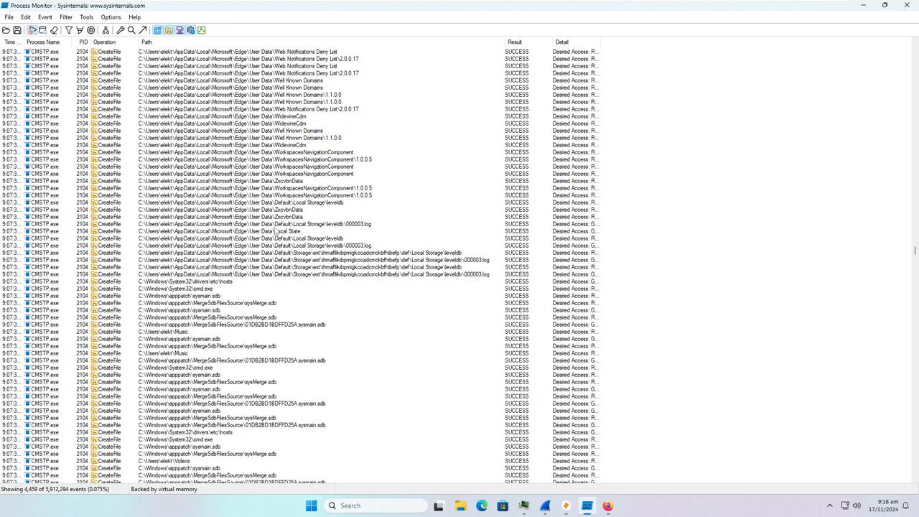
{"action": "scroll", "coordinate": [268, 260], "scroll_direction": "down", "scroll_amount": 6}
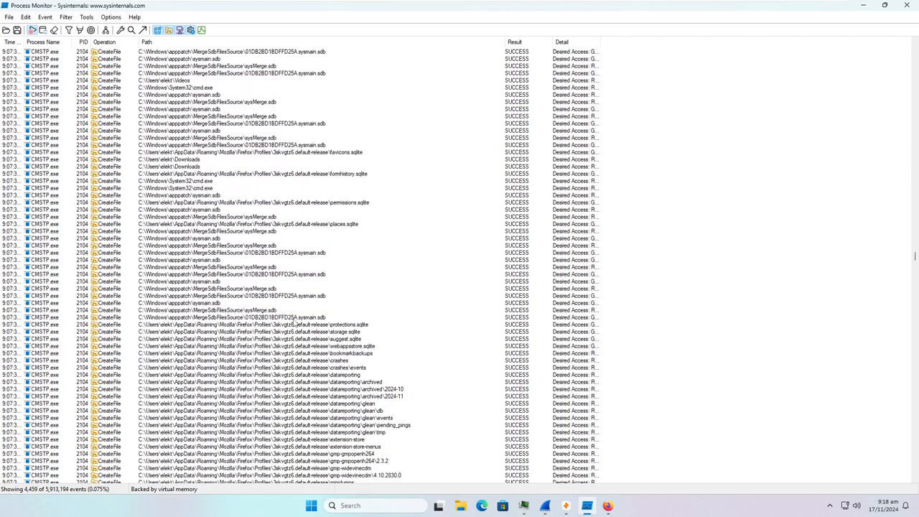
{"action": "scroll", "coordinate": [308, 298], "scroll_direction": "down", "scroll_amount": 5}
{"action": "left_click", "coordinate": [238, 269]}
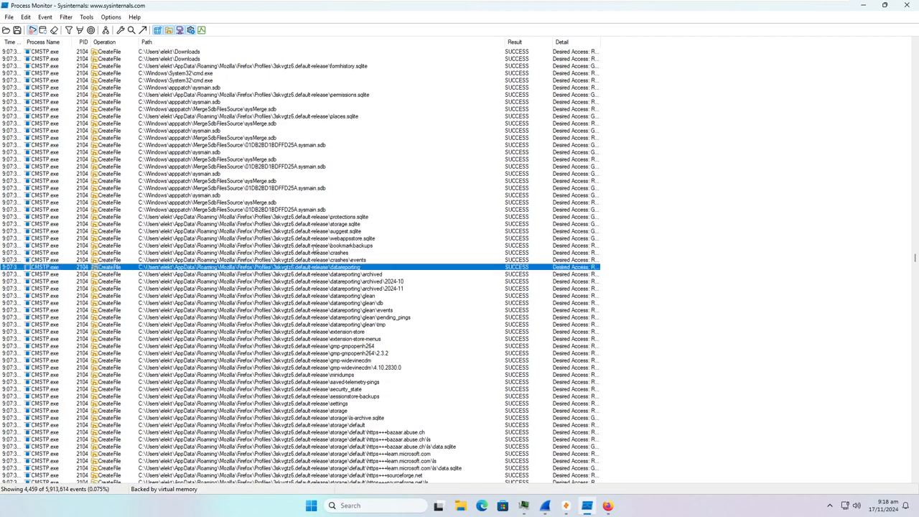
{"action": "scroll", "coordinate": [293, 299], "scroll_direction": "down", "scroll_amount": 20}
{"action": "scroll", "coordinate": [293, 295], "scroll_direction": "down", "scroll_amount": 20}
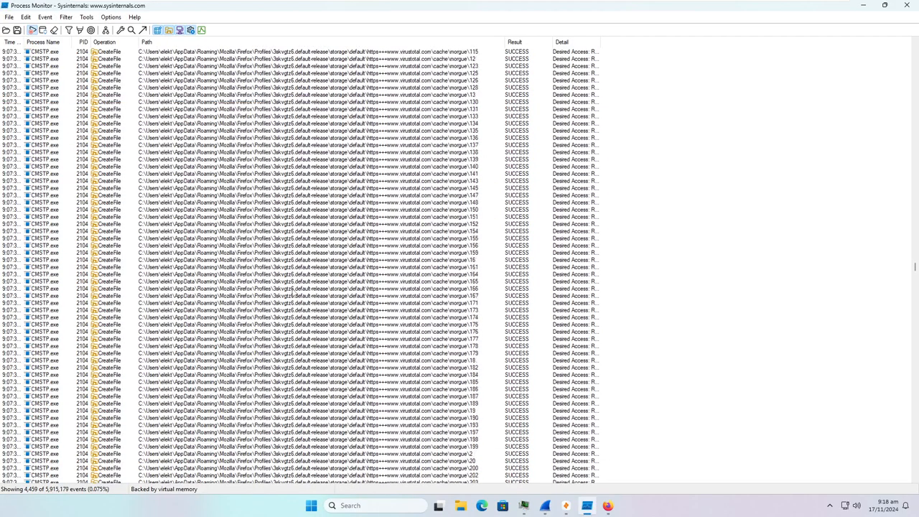
{"action": "scroll", "coordinate": [293, 286], "scroll_direction": "down", "scroll_amount": 5}
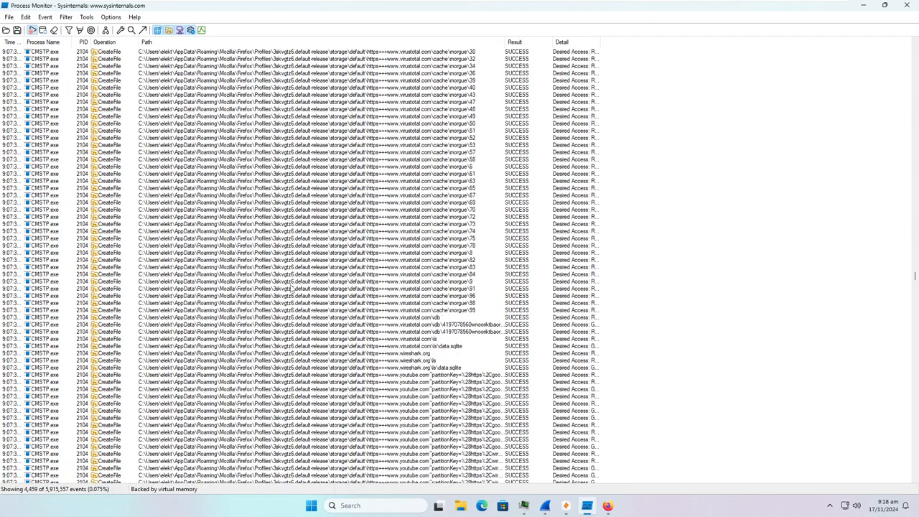
{"action": "scroll", "coordinate": [294, 293], "scroll_direction": "up", "scroll_amount": 11}
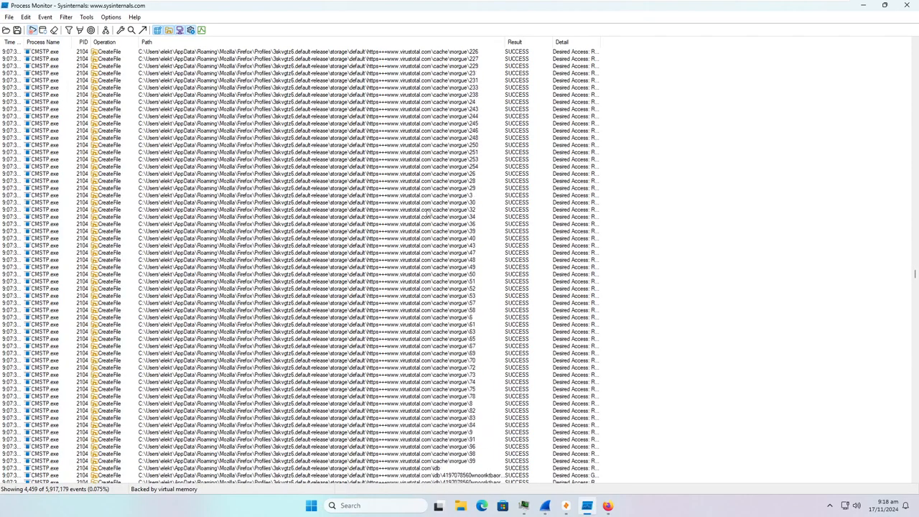
{"action": "left_click", "coordinate": [457, 116]}
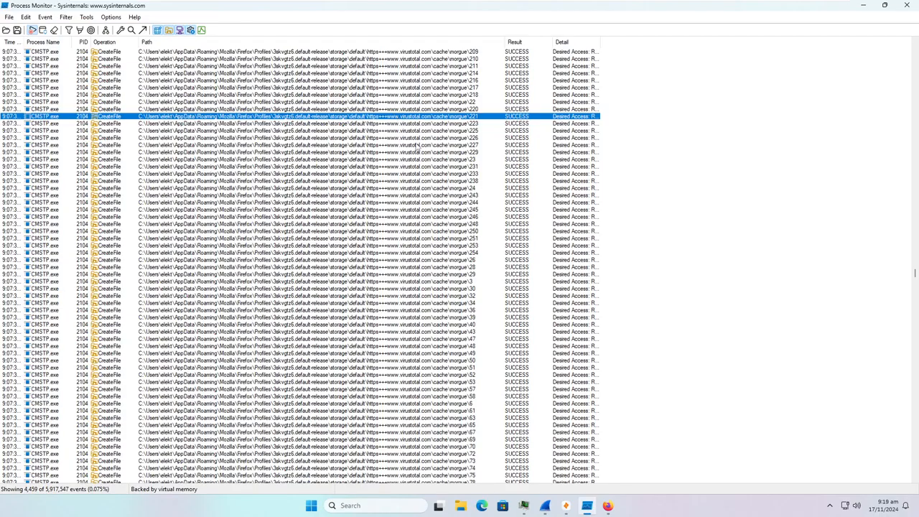
{"action": "scroll", "coordinate": [416, 147], "scroll_direction": "down", "scroll_amount": 17}
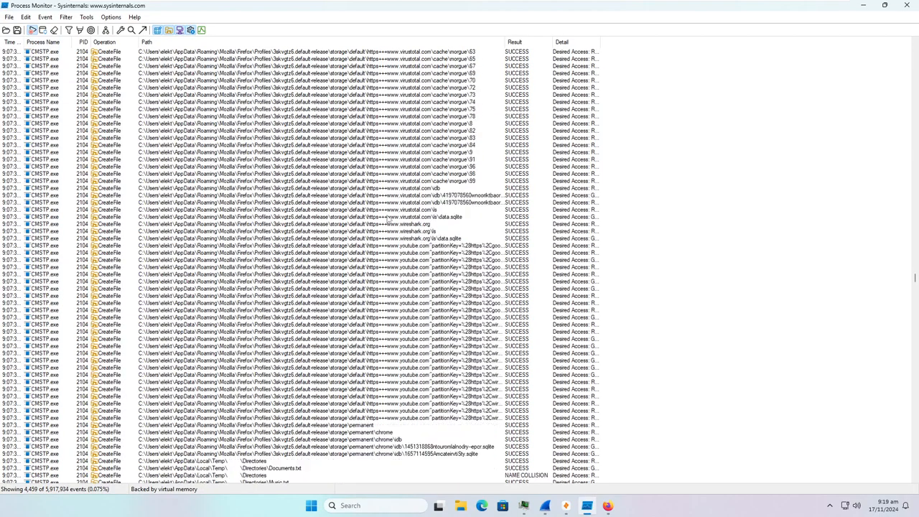
{"action": "scroll", "coordinate": [388, 220], "scroll_direction": "down", "scroll_amount": 3}
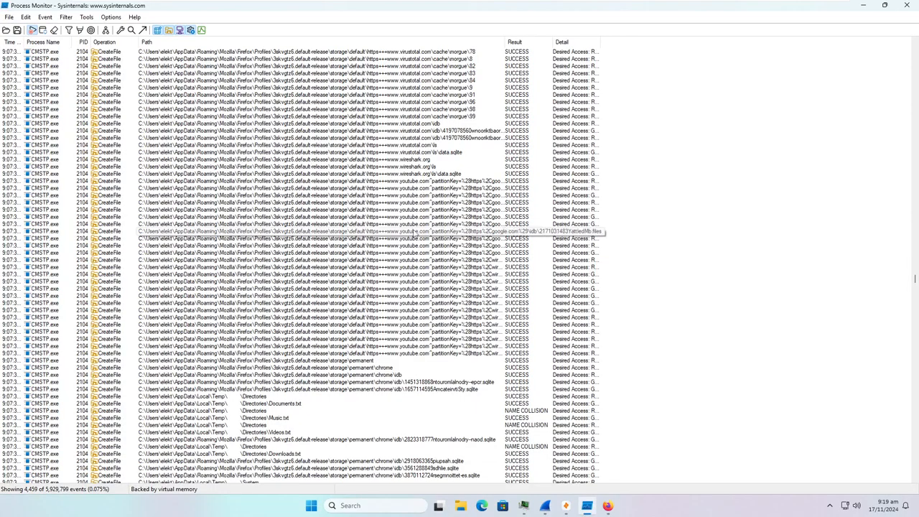
{"action": "left_click", "coordinate": [416, 174]}
{"action": "scroll", "coordinate": [422, 431], "scroll_direction": "down", "scroll_amount": 3}
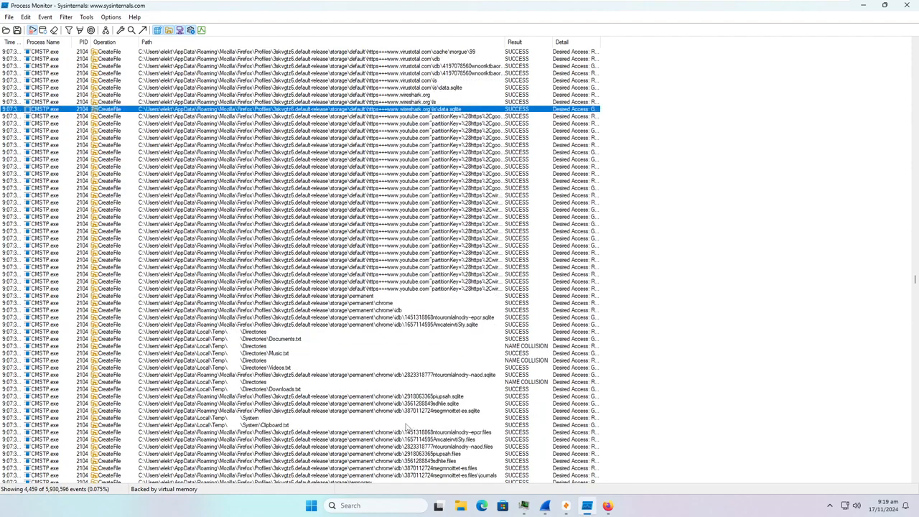
{"action": "scroll", "coordinate": [413, 428], "scroll_direction": "down", "scroll_amount": 14}
{"action": "scroll", "coordinate": [323, 340], "scroll_direction": "down", "scroll_amount": 20}
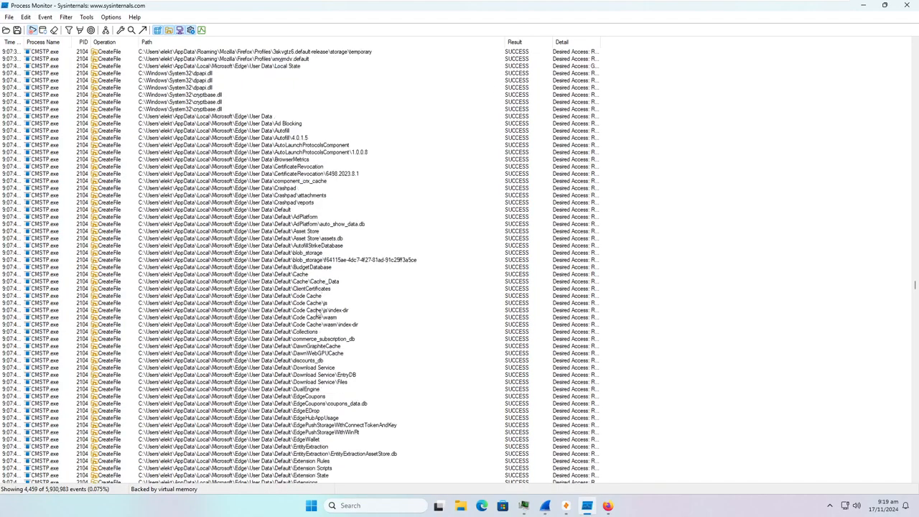
{"action": "scroll", "coordinate": [352, 297], "scroll_direction": "down", "scroll_amount": 20}
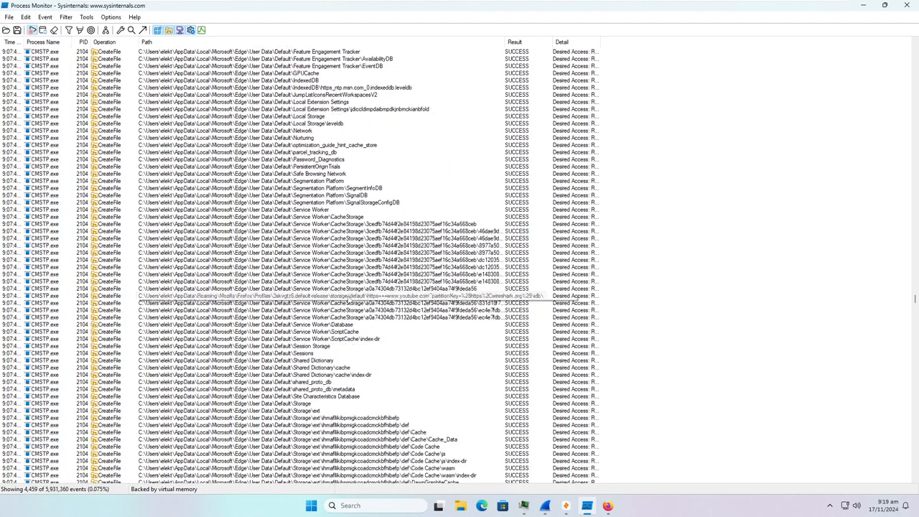
{"action": "scroll", "coordinate": [292, 274], "scroll_direction": "down", "scroll_amount": 20}
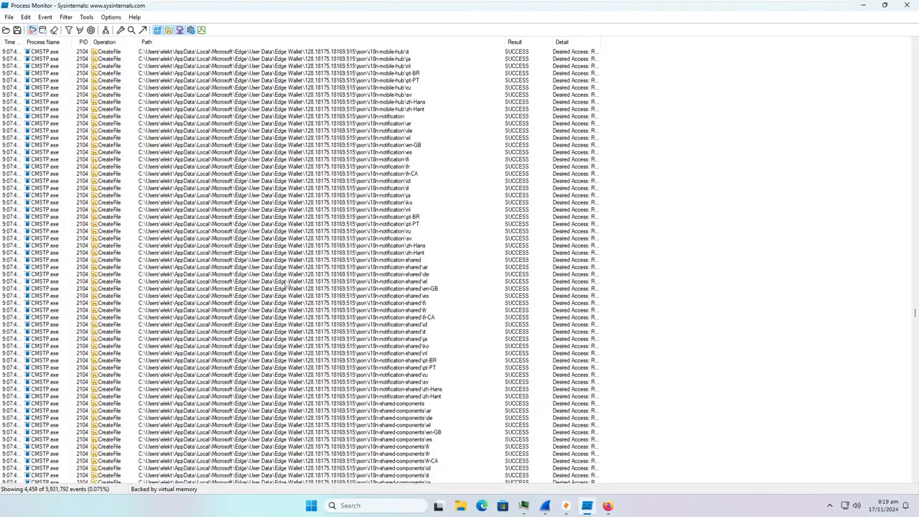
{"action": "scroll", "coordinate": [300, 165], "scroll_direction": "down", "scroll_amount": 20}
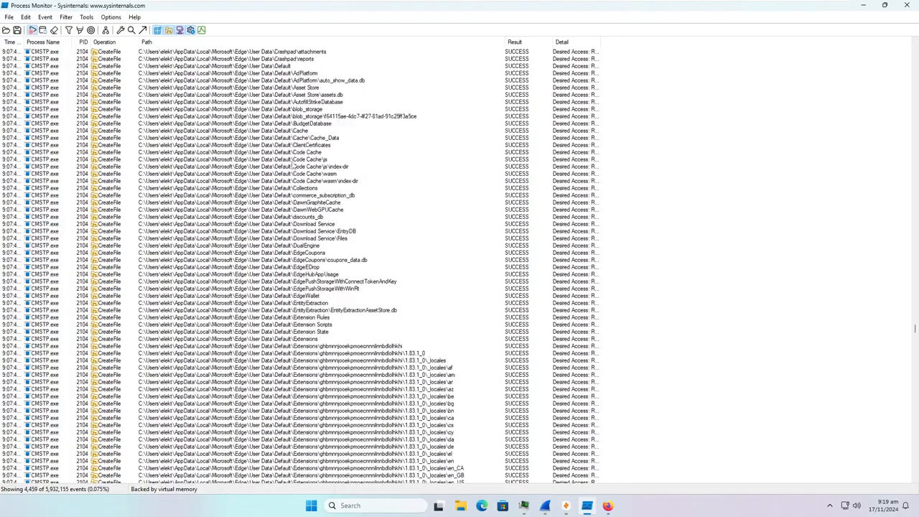
{"action": "scroll", "coordinate": [313, 375], "scroll_direction": "down", "scroll_amount": 20}
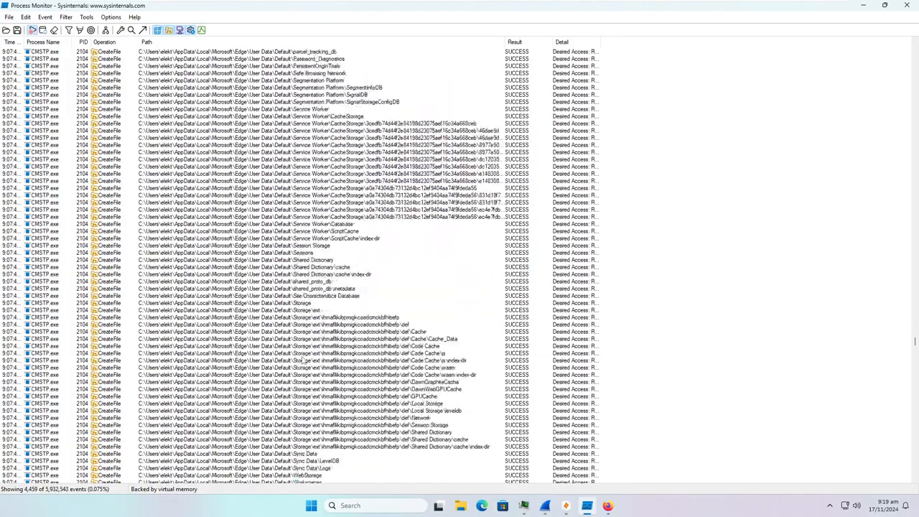
{"action": "scroll", "coordinate": [322, 301], "scroll_direction": "down", "scroll_amount": 20}
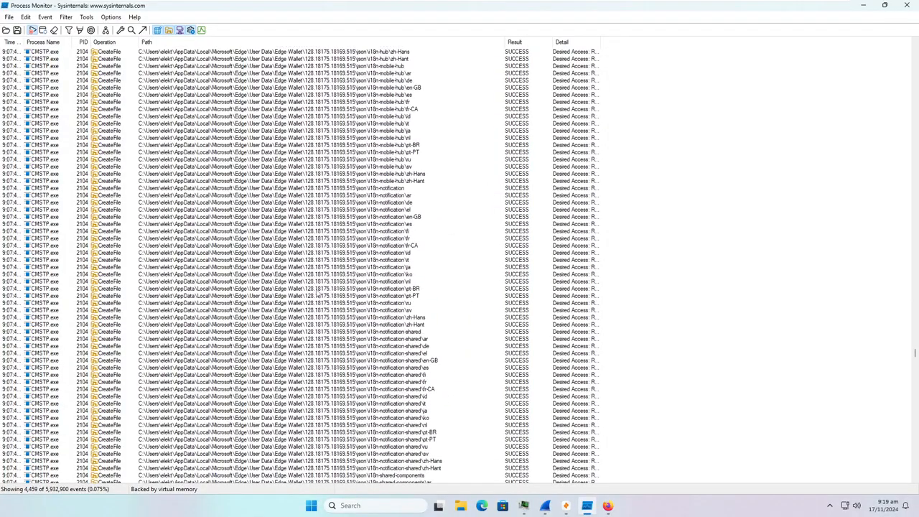
{"action": "scroll", "coordinate": [309, 253], "scroll_direction": "down", "scroll_amount": 20}
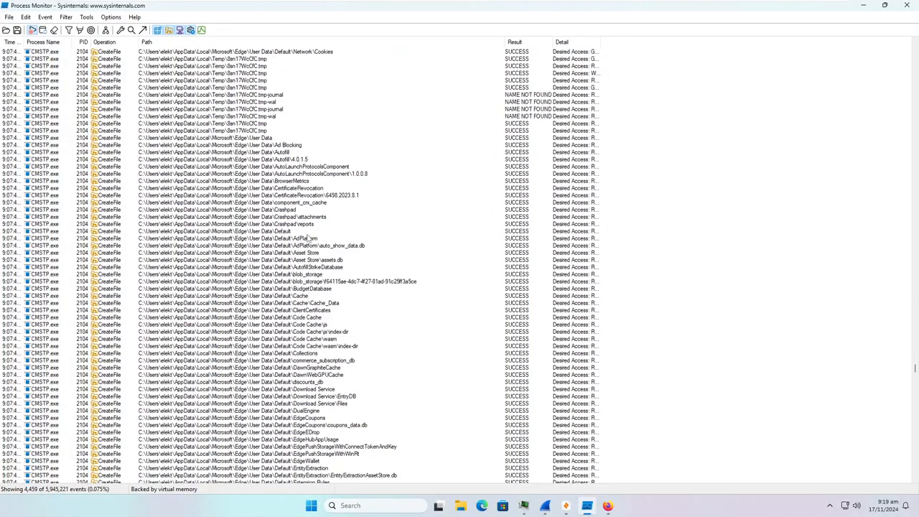
{"action": "scroll", "coordinate": [321, 215], "scroll_direction": "down", "scroll_amount": 20}
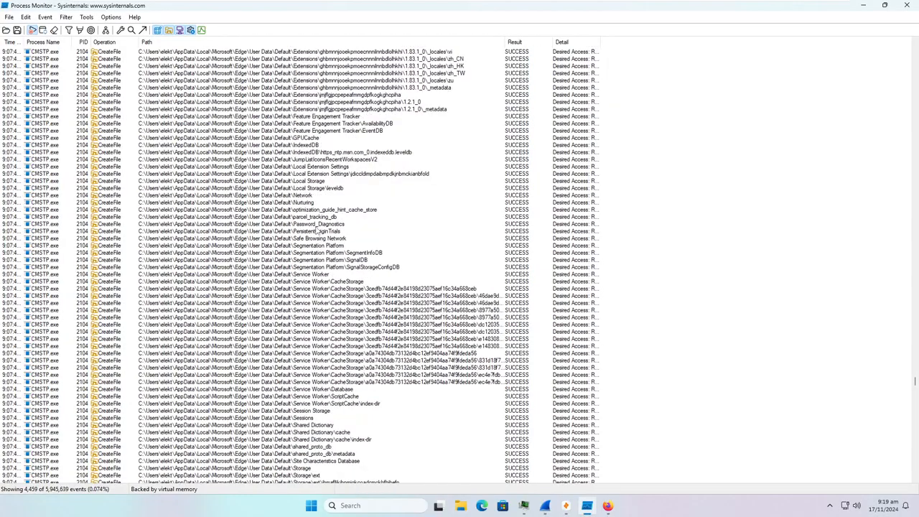
{"action": "scroll", "coordinate": [290, 222], "scroll_direction": "down", "scroll_amount": 20}
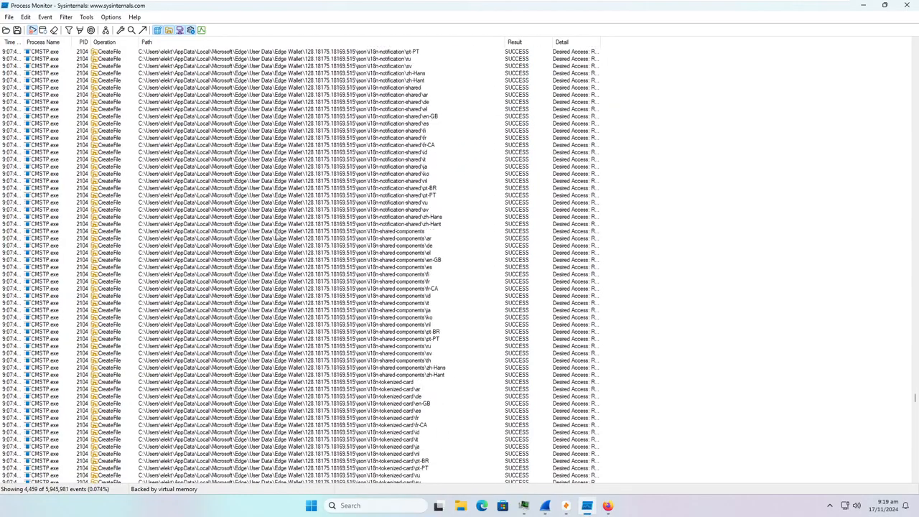
{"action": "scroll", "coordinate": [251, 223], "scroll_direction": "down", "scroll_amount": 20}
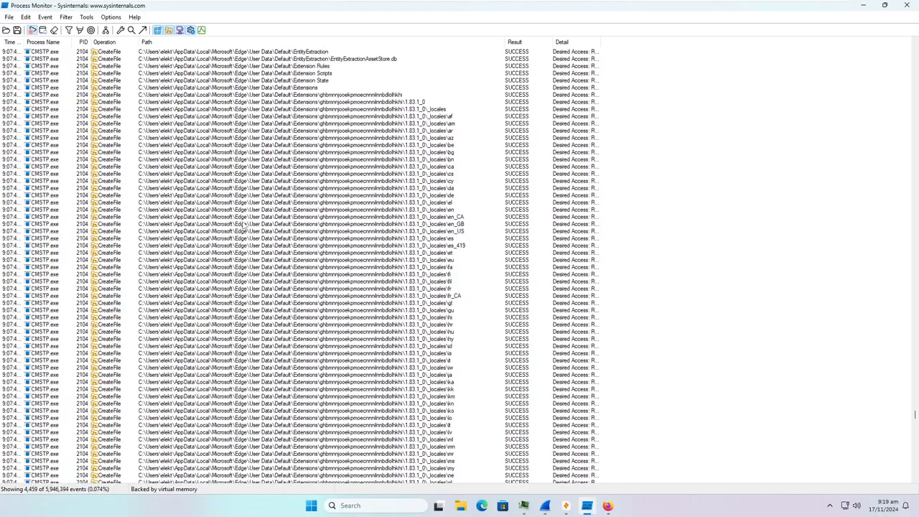
{"action": "scroll", "coordinate": [254, 213], "scroll_direction": "down", "scroll_amount": 20}
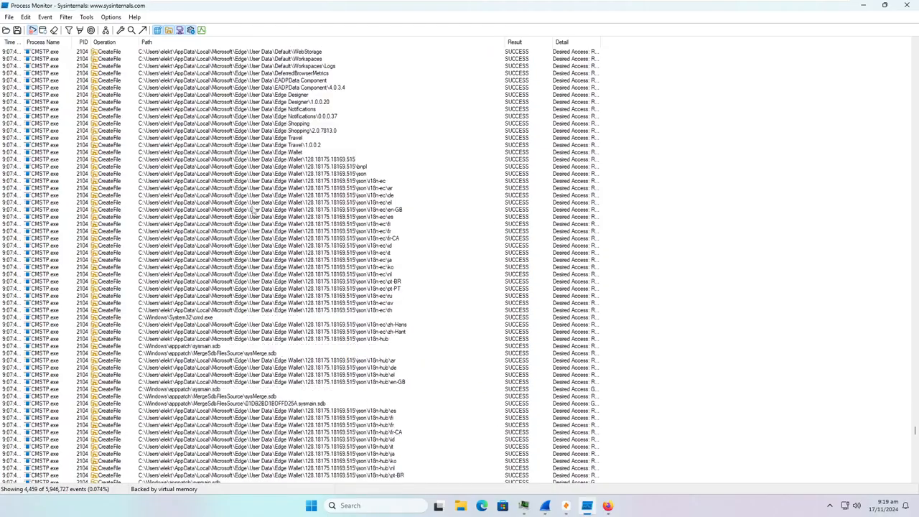
{"action": "scroll", "coordinate": [287, 192], "scroll_direction": "down", "scroll_amount": 20}
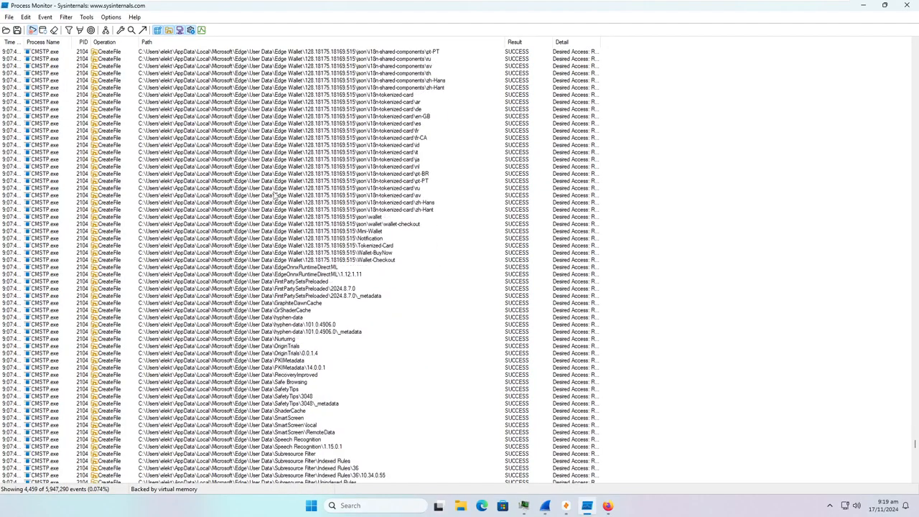
{"action": "scroll", "coordinate": [267, 204], "scroll_direction": "down", "scroll_amount": 1}
{"action": "left_click", "coordinate": [259, 324]}
{"action": "right_click", "coordinate": [255, 283]}
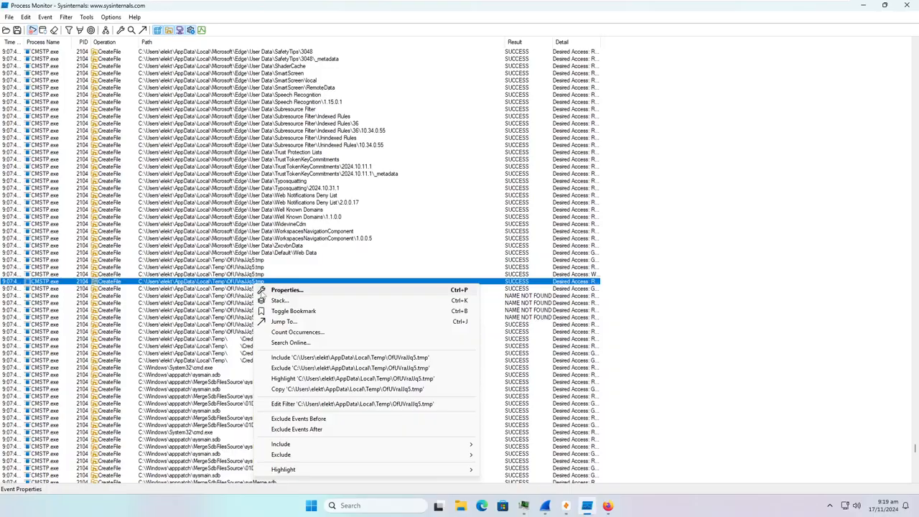
{"action": "left_click", "coordinate": [299, 324]}
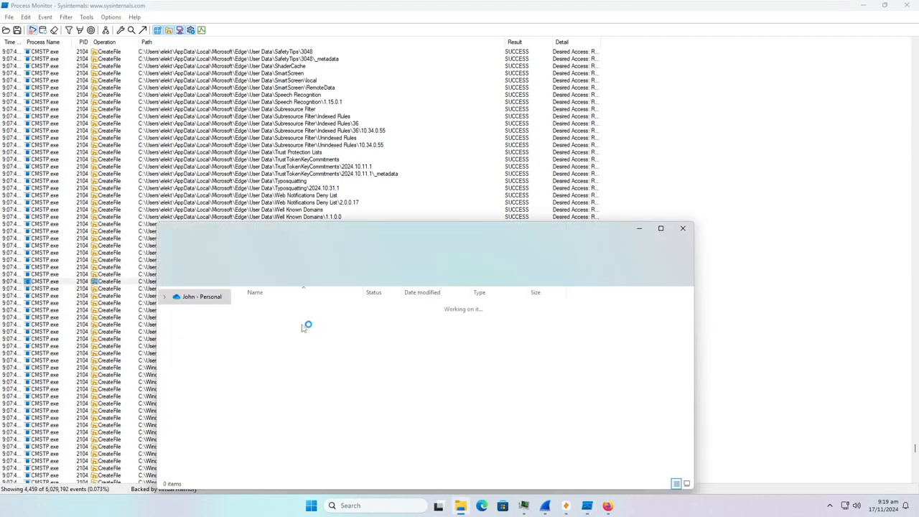
{"action": "left_click", "coordinate": [683, 228]}
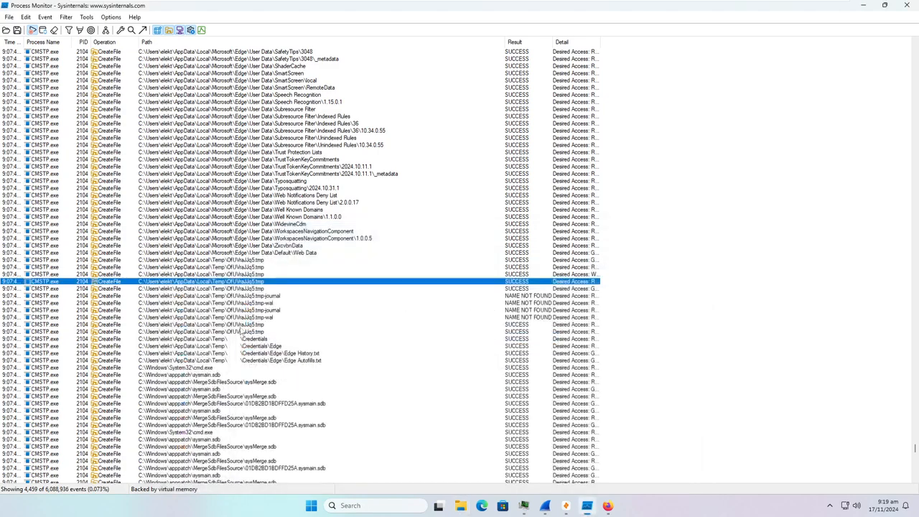
{"action": "scroll", "coordinate": [224, 333], "scroll_direction": "down", "scroll_amount": 2}
{"action": "scroll", "coordinate": [253, 340], "scroll_direction": "down", "scroll_amount": 11}
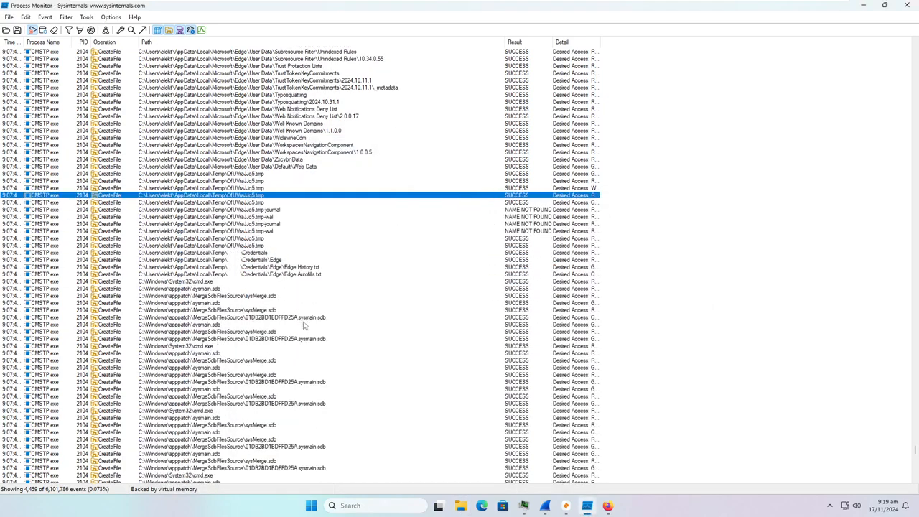
{"action": "scroll", "coordinate": [252, 317], "scroll_direction": "down", "scroll_amount": 15}
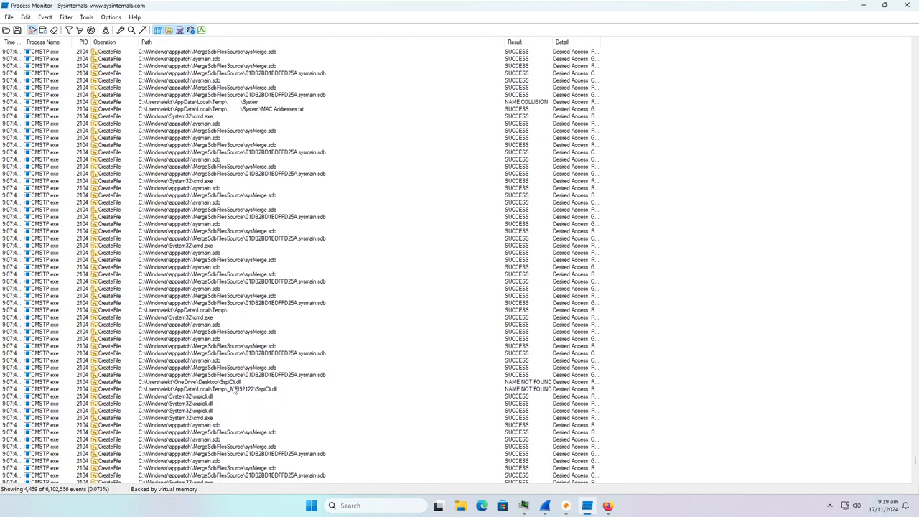
{"action": "scroll", "coordinate": [232, 388], "scroll_direction": "down", "scroll_amount": 10}
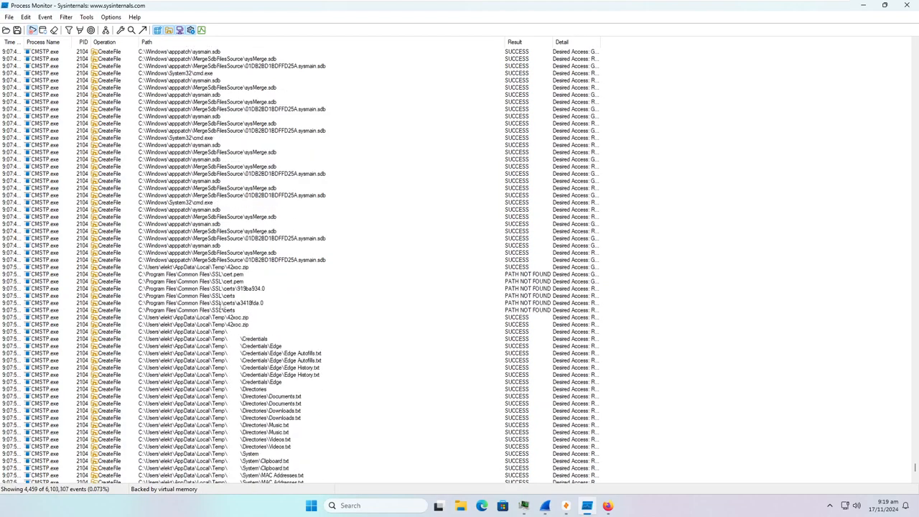
{"action": "left_click", "coordinate": [221, 309]}
{"action": "scroll", "coordinate": [221, 308], "scroll_direction": "down", "scroll_amount": 12}
{"action": "scroll", "coordinate": [206, 313], "scroll_direction": "up", "scroll_amount": 2}
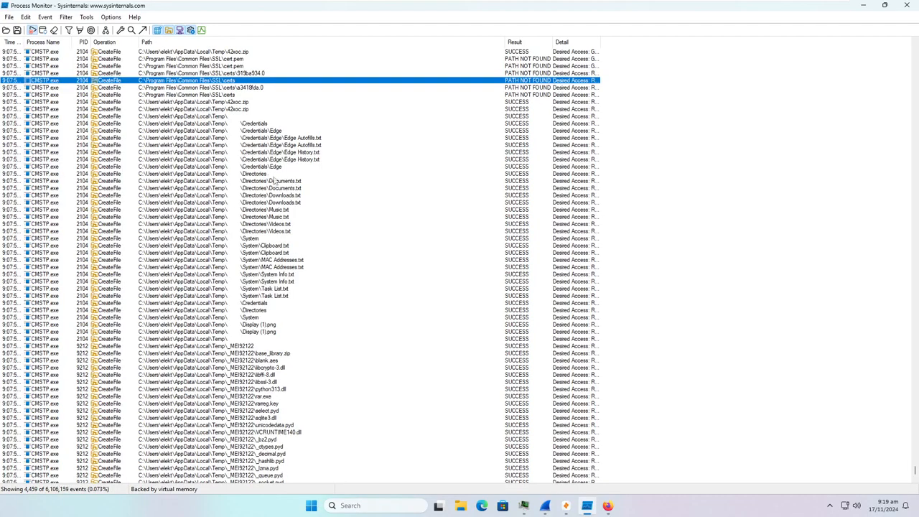
{"action": "left_click", "coordinate": [274, 269]}
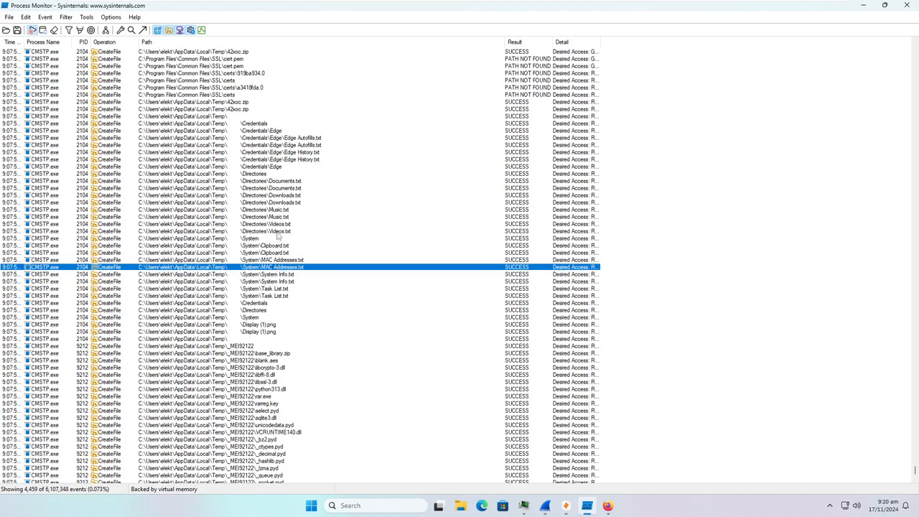
- Jump to the Directories\Videos.txt event's folder in Explorer, then close that window
{"action": "right_click", "coordinate": [283, 232]}
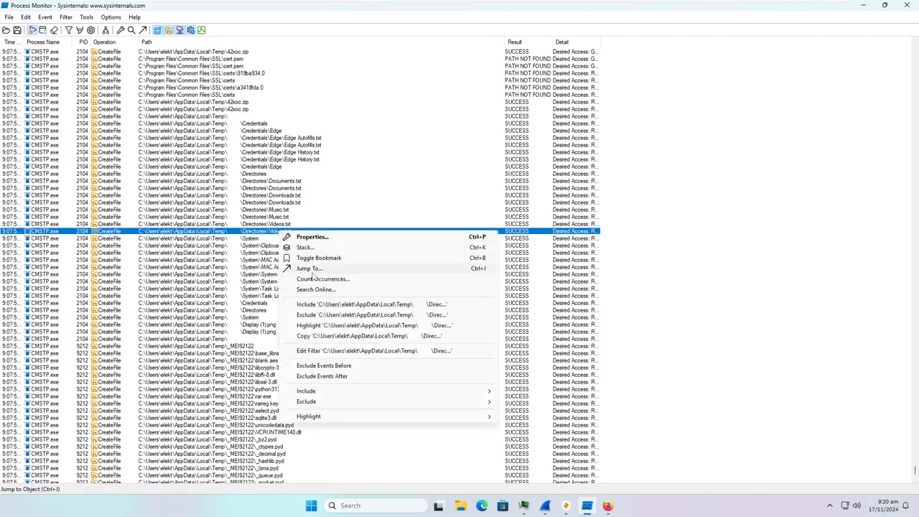
{"action": "left_click", "coordinate": [311, 270]}
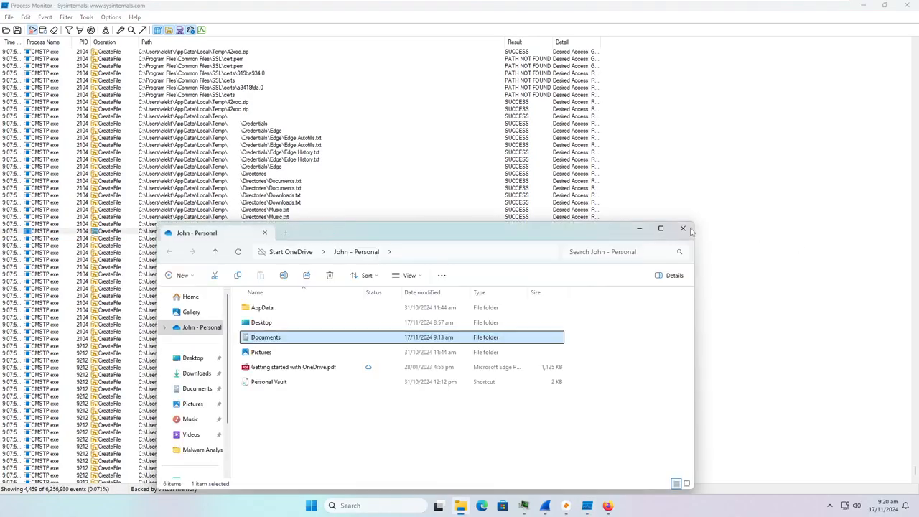
{"action": "left_click", "coordinate": [683, 229]}
- Inspect the MAC Addresses.txt, Display (1).png, kernel.appcore.dll and var.exe events
{"action": "left_click", "coordinate": [310, 248]}
{"action": "scroll", "coordinate": [294, 264], "scroll_direction": "down", "scroll_amount": 2}
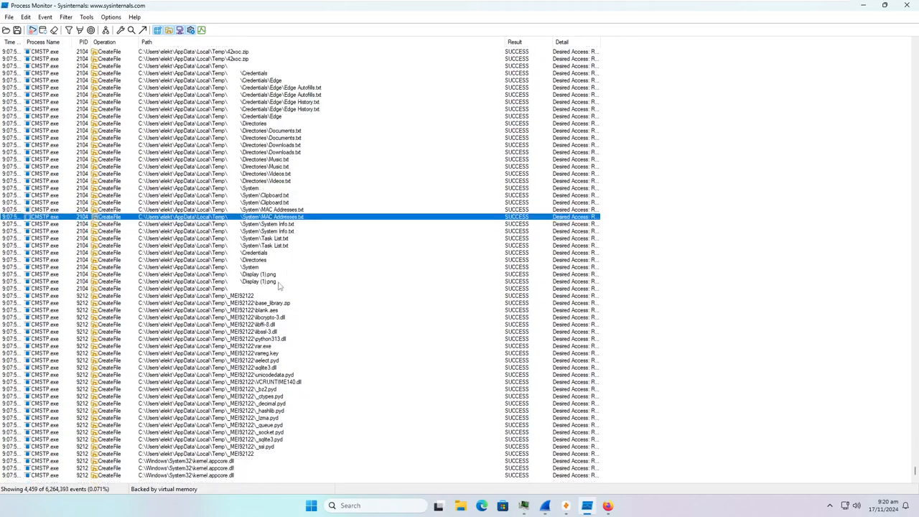
{"action": "left_click", "coordinate": [280, 283]}
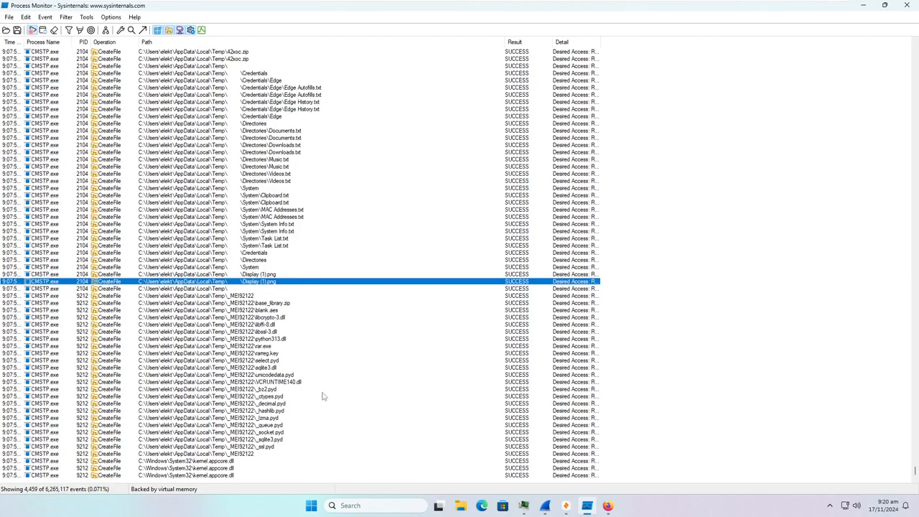
{"action": "left_click", "coordinate": [239, 475]}
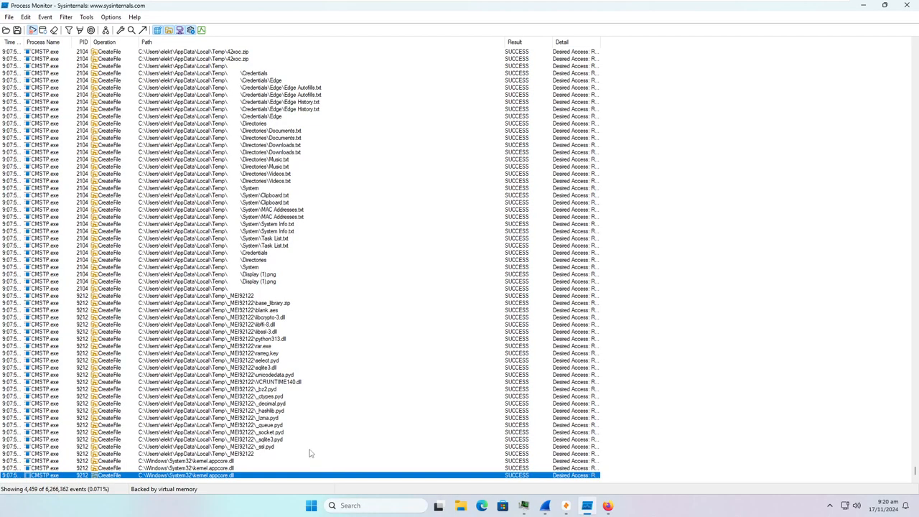
{"action": "scroll", "coordinate": [308, 453], "scroll_direction": "up", "scroll_amount": 2}
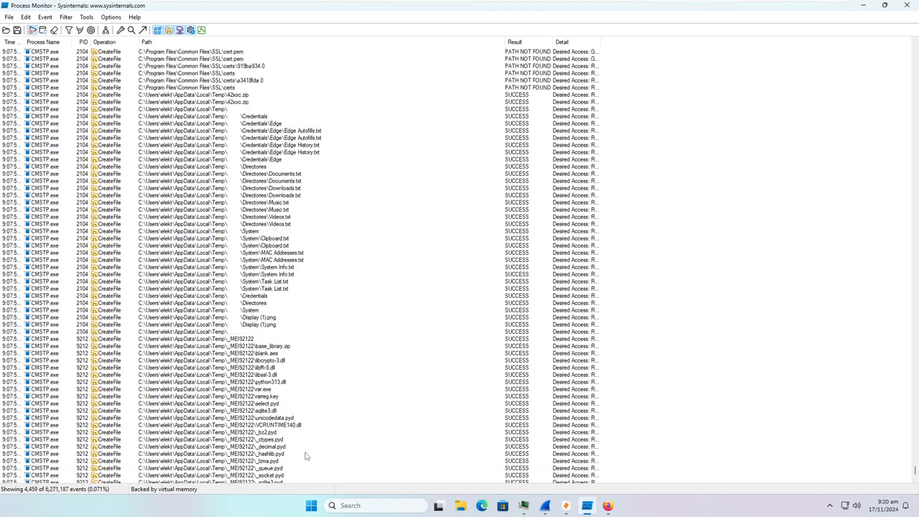
{"action": "scroll", "coordinate": [305, 455], "scroll_direction": "down", "scroll_amount": 2}
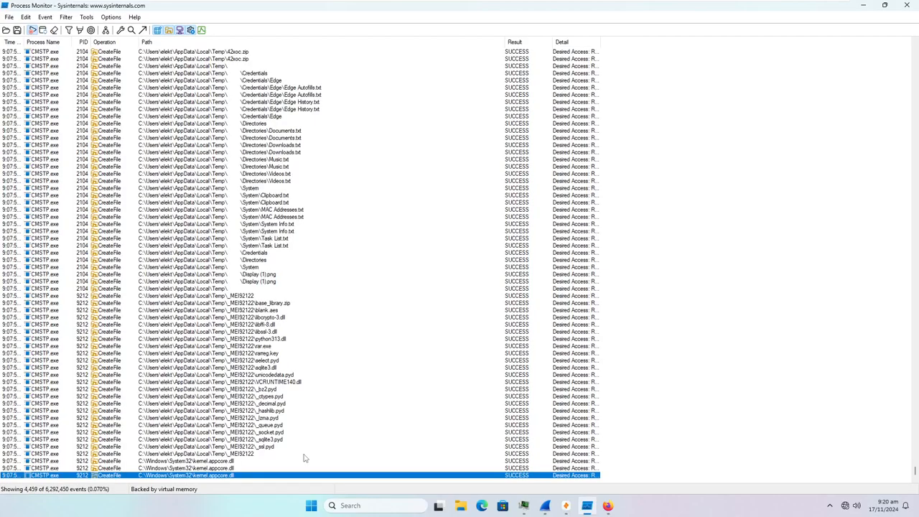
{"action": "left_click", "coordinate": [260, 347]}
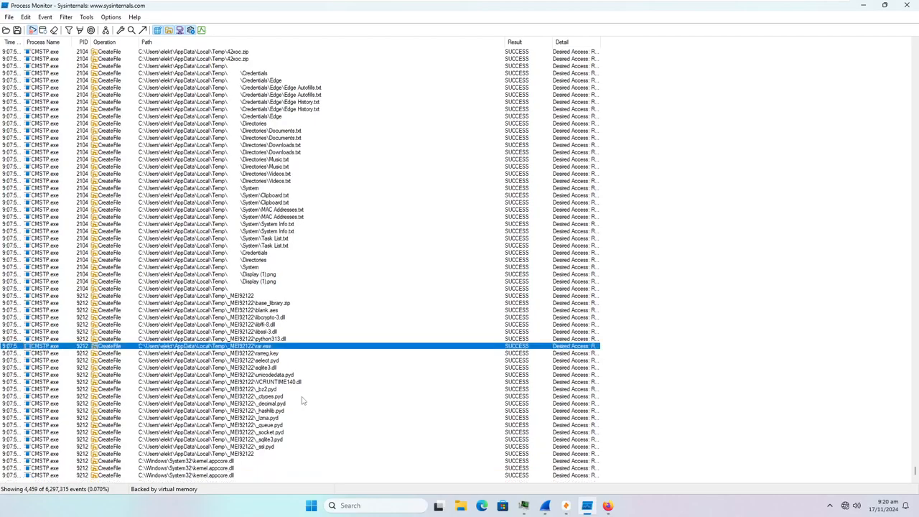
{"action": "left_click", "coordinate": [72, 16]}
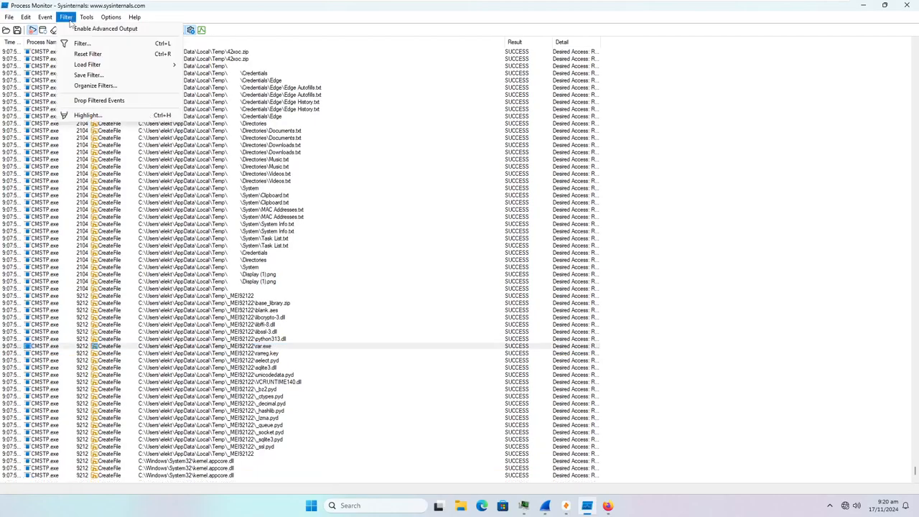
- Change the filter's process rule from CMSTP.exe to rar.exe and apply it
{"action": "left_click", "coordinate": [86, 44]}
{"action": "double_click", "coordinate": [593, 148]}
{"action": "double_click", "coordinate": [646, 97]}
{"action": "double_click", "coordinate": [646, 97]}
{"action": "type", "text": "rar.exe"}
{"action": "left_click", "coordinate": [712, 116]}
{"action": "left_click", "coordinate": [759, 212]}
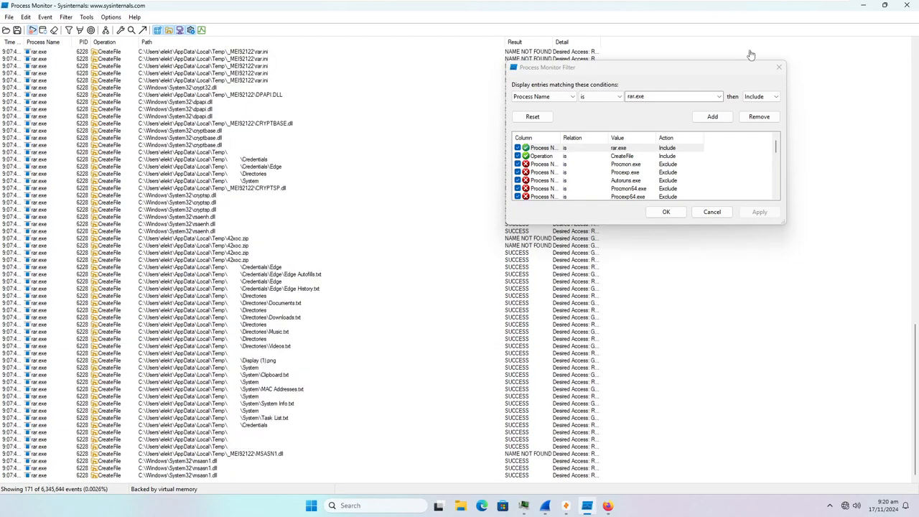
{"action": "left_click", "coordinate": [779, 67]}
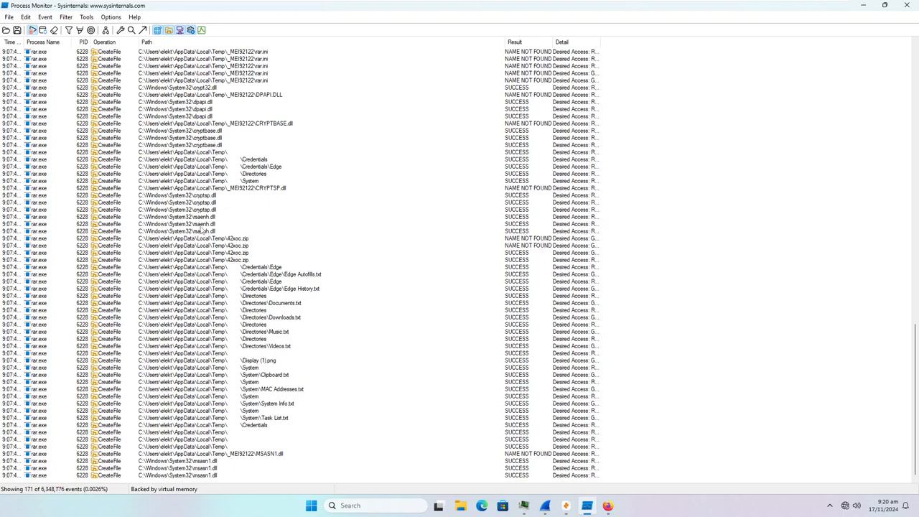
- Scroll through the 171 rar.exe events creating 42xoc.zip
{"action": "scroll", "coordinate": [214, 268], "scroll_direction": "up", "scroll_amount": 19}
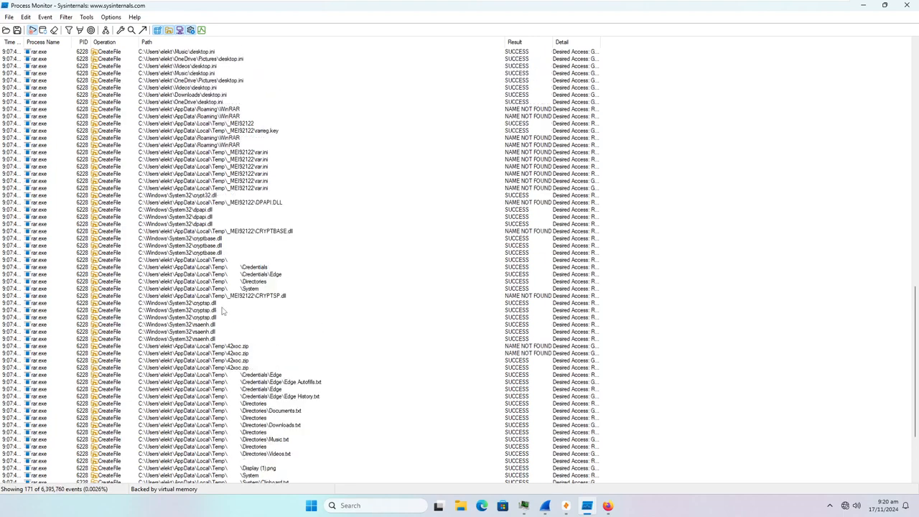
{"action": "scroll", "coordinate": [209, 215], "scroll_direction": "up", "scroll_amount": 13}
{"action": "scroll", "coordinate": [205, 160], "scroll_direction": "up", "scroll_amount": 18}
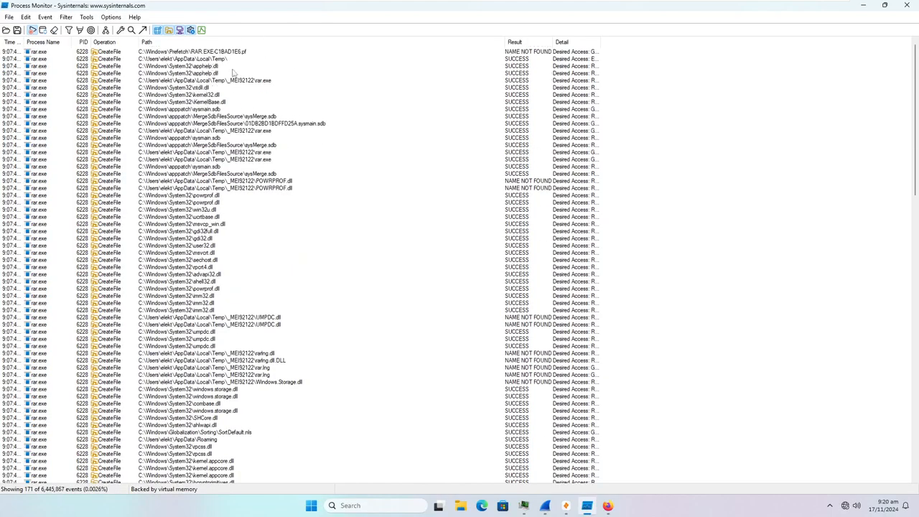
{"action": "scroll", "coordinate": [239, 122], "scroll_direction": "down", "scroll_amount": 2}
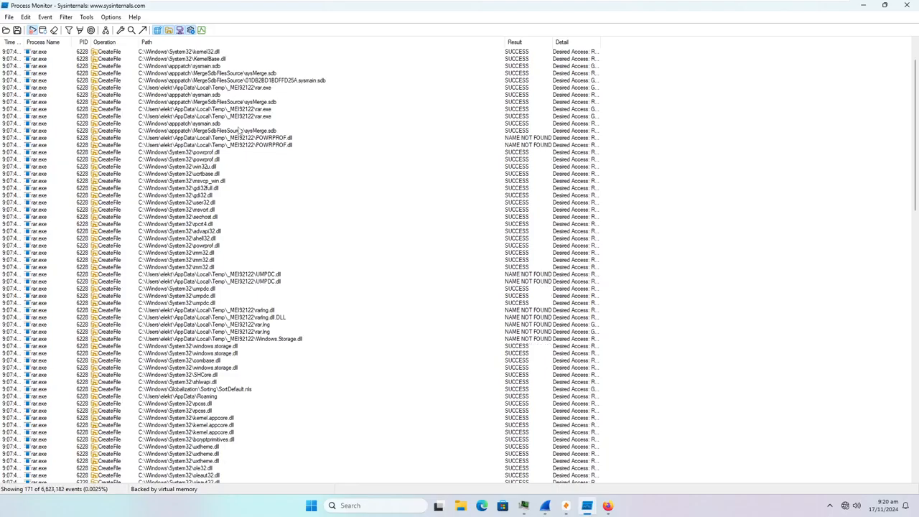
{"action": "scroll", "coordinate": [237, 136], "scroll_direction": "down", "scroll_amount": 3}
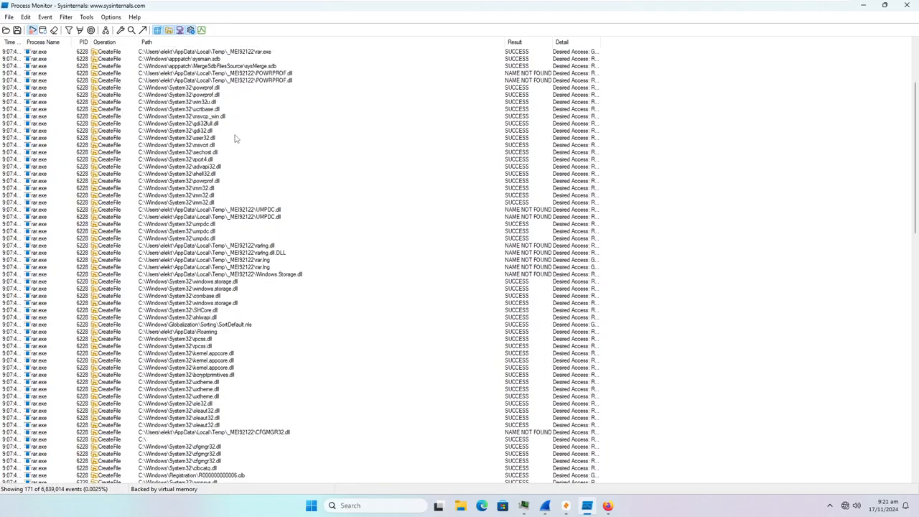
{"action": "scroll", "coordinate": [231, 147], "scroll_direction": "down", "scroll_amount": 11}
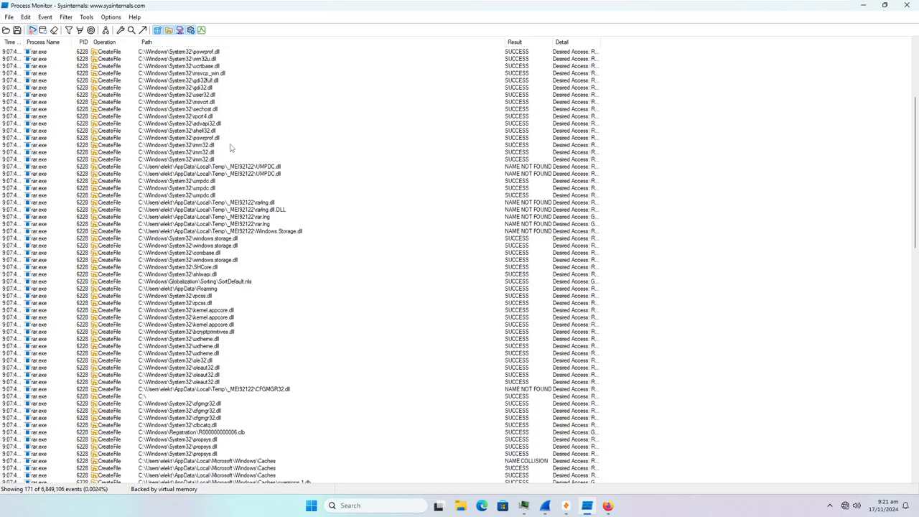
{"action": "scroll", "coordinate": [231, 147], "scroll_direction": "down", "scroll_amount": 18}
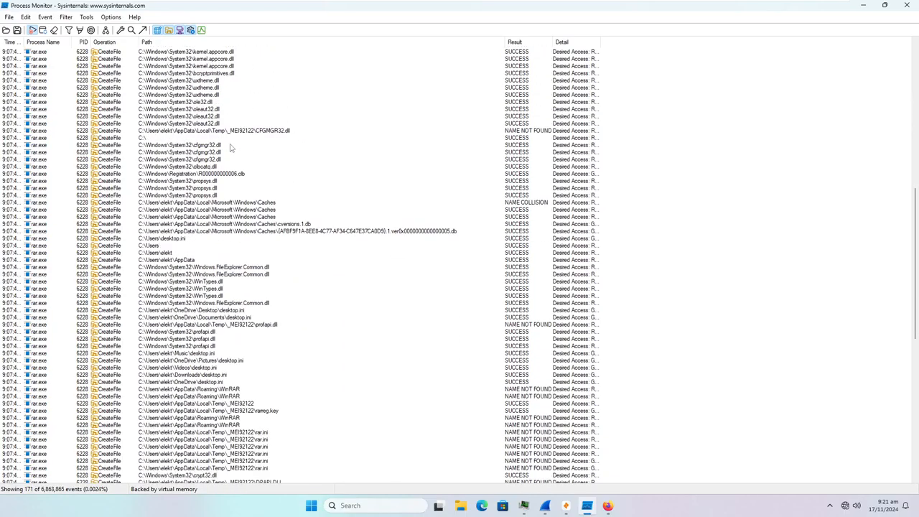
{"action": "scroll", "coordinate": [239, 210], "scroll_direction": "down", "scroll_amount": 3}
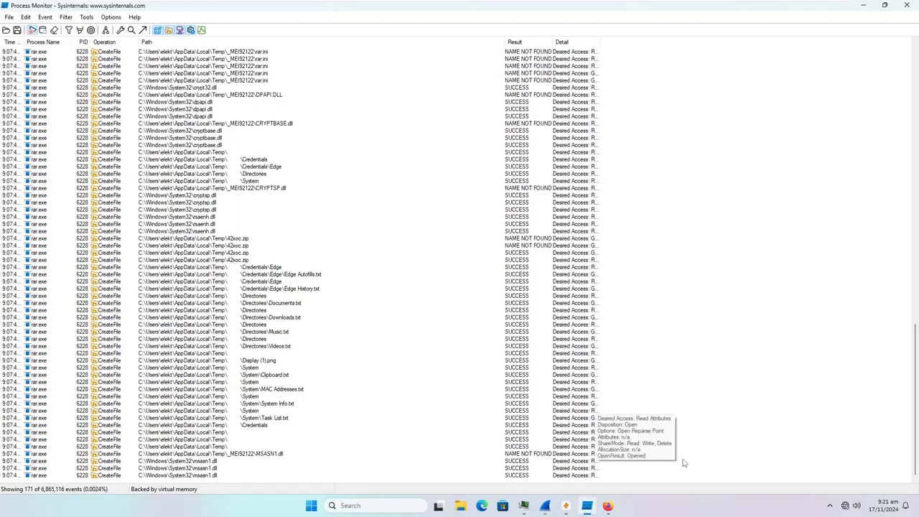
- Minimize the VirusTotal browser and Process Monitor, then maximize Zui showing the 1.pcapng pool
{"action": "left_click", "coordinate": [607, 505]}
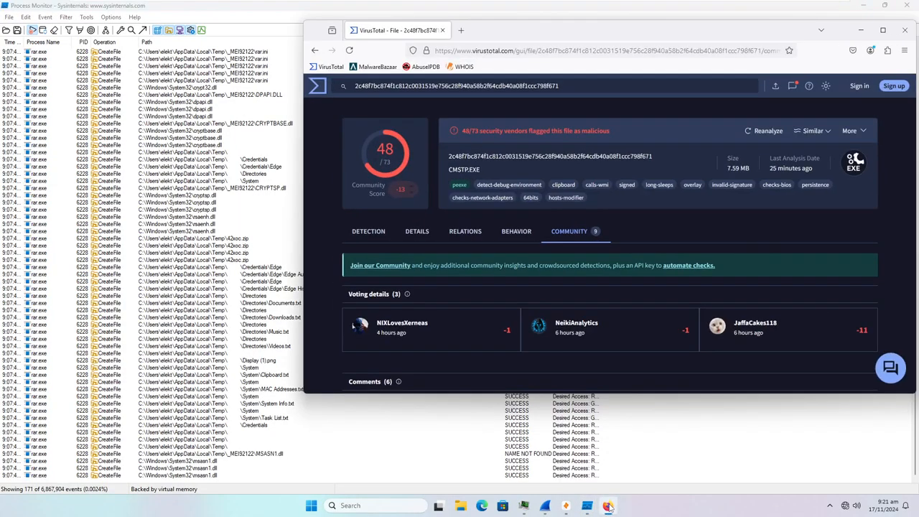
{"action": "left_click", "coordinate": [608, 505]}
{"action": "left_click", "coordinate": [862, 5]}
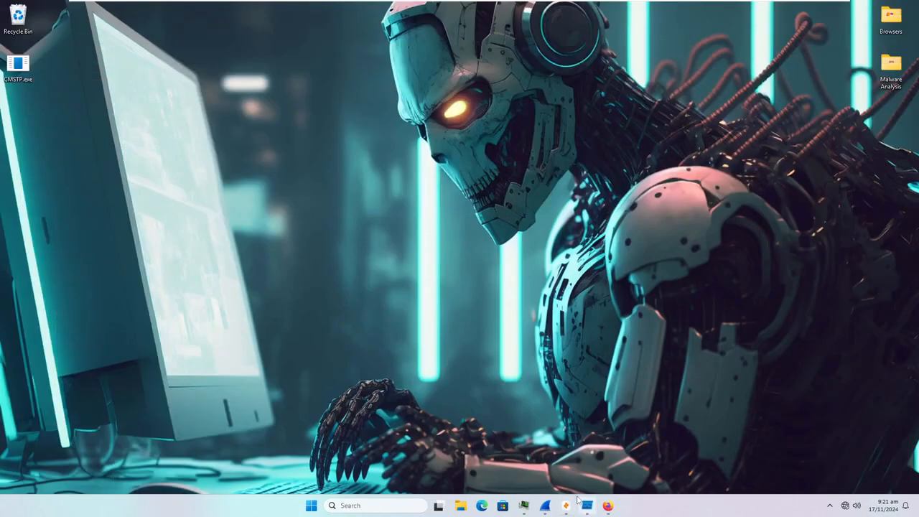
{"action": "left_click", "coordinate": [885, 8]}
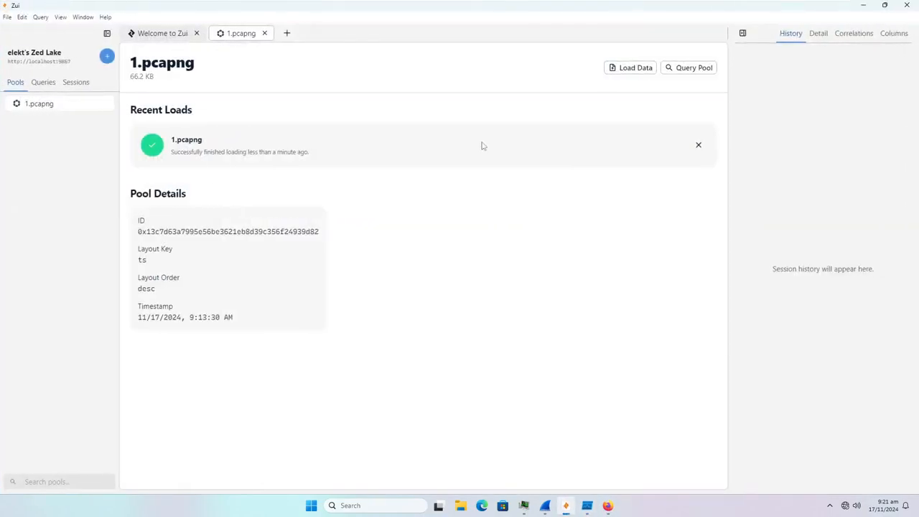
- Run a Zui query on the 1.pcapng pool, briefly checking the Wireshark window
{"action": "left_click", "coordinate": [694, 71]}
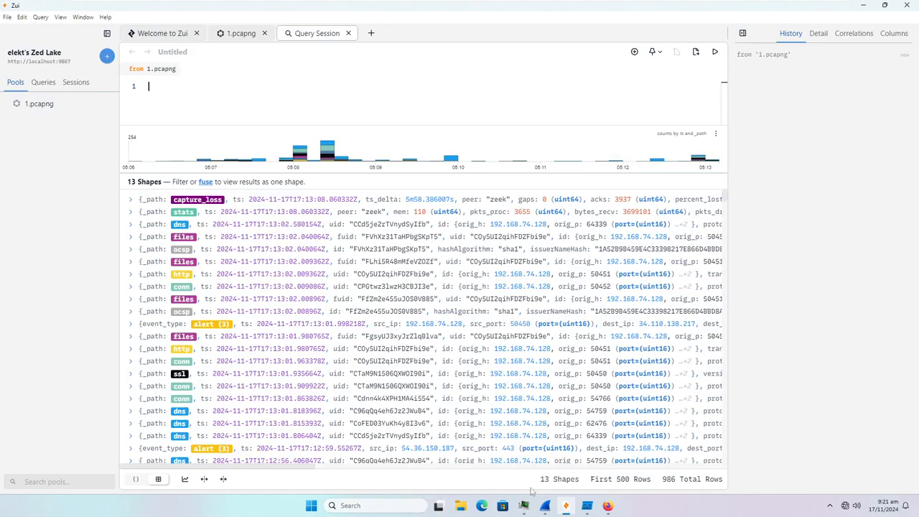
{"action": "left_click", "coordinate": [547, 504]}
{"action": "left_click", "coordinate": [548, 505]}
- Scroll the query results and expand, then collapse, the port 50442 alert record
{"action": "scroll", "coordinate": [606, 234], "scroll_direction": "down", "scroll_amount": 5}
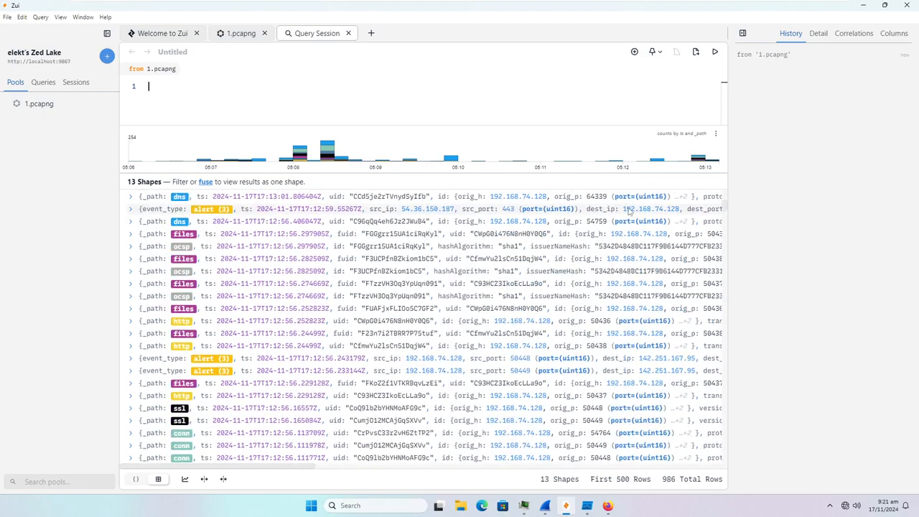
{"action": "scroll", "coordinate": [467, 273], "scroll_direction": "down", "scroll_amount": 5}
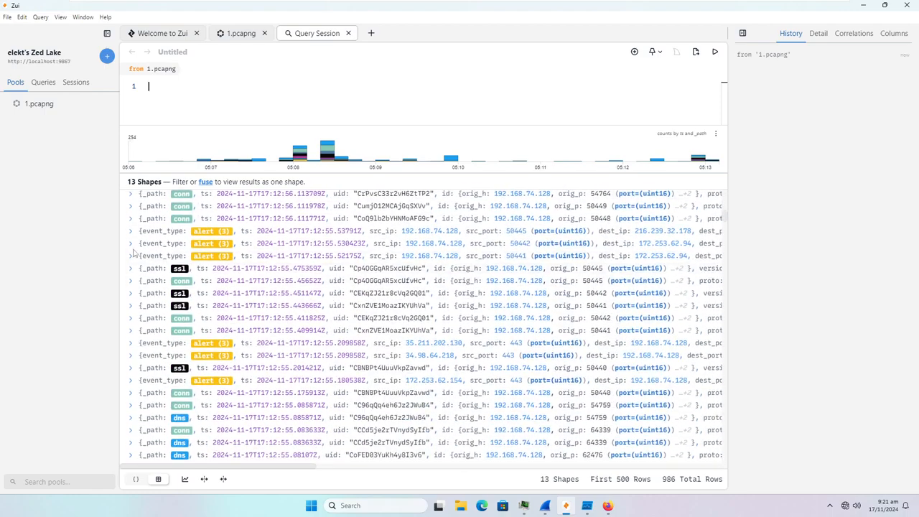
{"action": "left_click", "coordinate": [132, 244]}
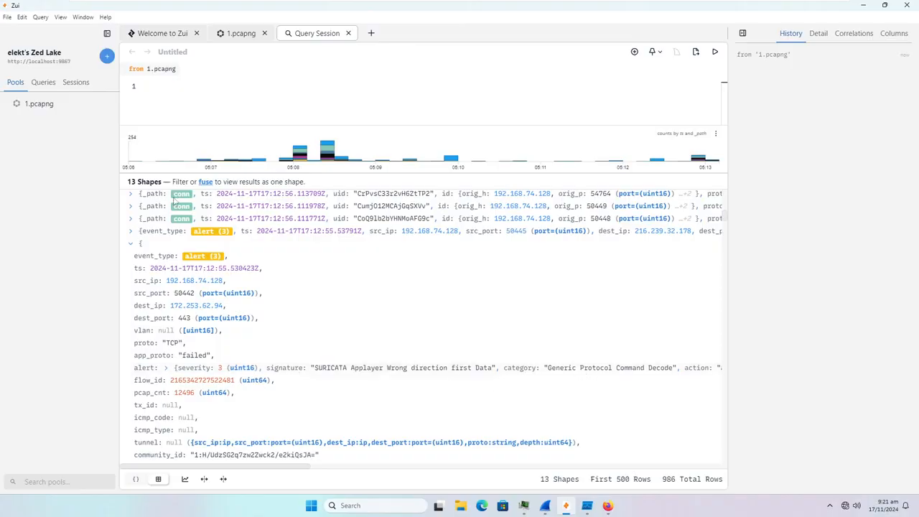
{"action": "left_click", "coordinate": [131, 247]}
{"action": "scroll", "coordinate": [238, 300], "scroll_direction": "down", "scroll_amount": 10}
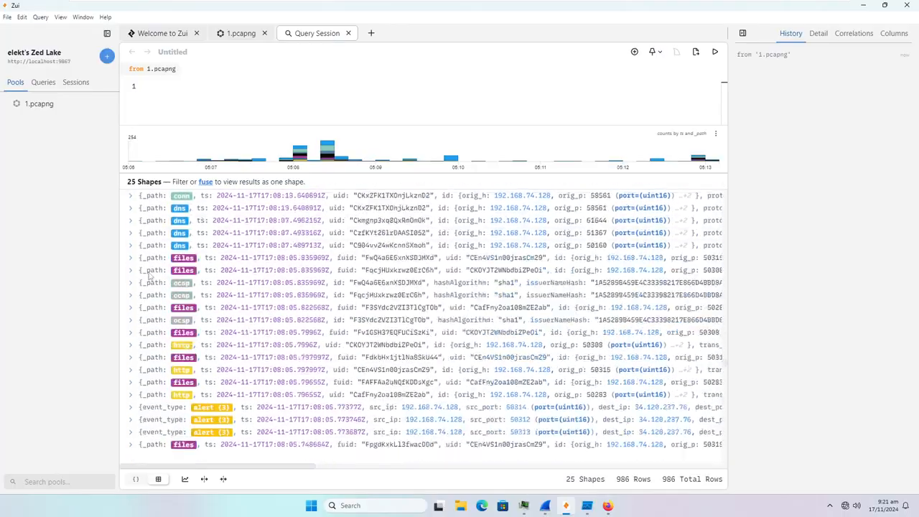
- Review the ip-api and severity 2 alerts down to the 06:55 entries, then minimize Zui
{"action": "scroll", "coordinate": [151, 284], "scroll_direction": "down", "scroll_amount": 10}
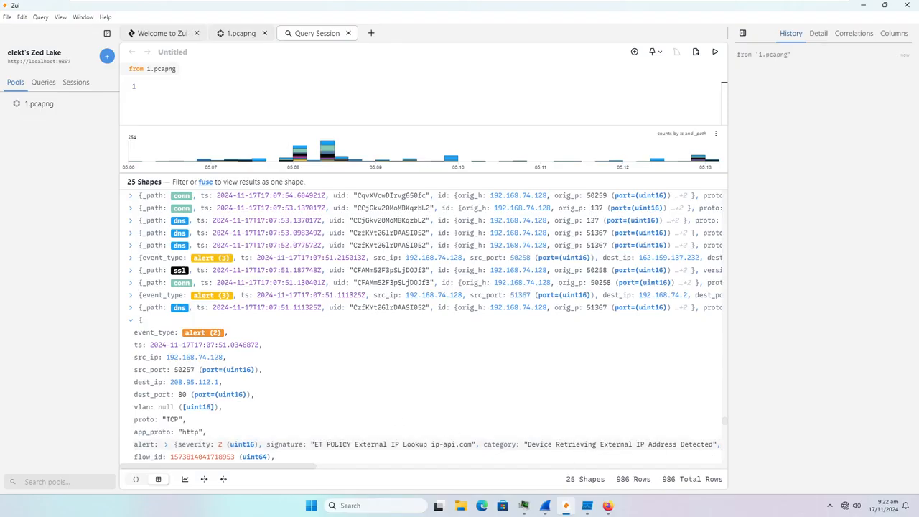
{"action": "left_click", "coordinate": [131, 321]}
{"action": "scroll", "coordinate": [133, 334], "scroll_direction": "down", "scroll_amount": 1}
{"action": "left_click", "coordinate": [131, 335]}
{"action": "left_click", "coordinate": [132, 336]}
{"action": "scroll", "coordinate": [132, 351], "scroll_direction": "down", "scroll_amount": 10}
{"action": "scroll", "coordinate": [132, 362], "scroll_direction": "down", "scroll_amount": 15}
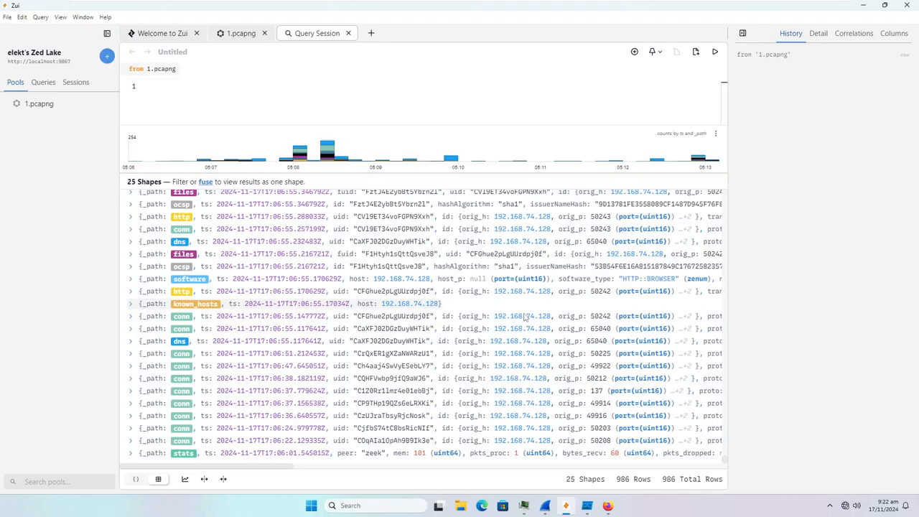
{"action": "left_click", "coordinate": [864, 7]}
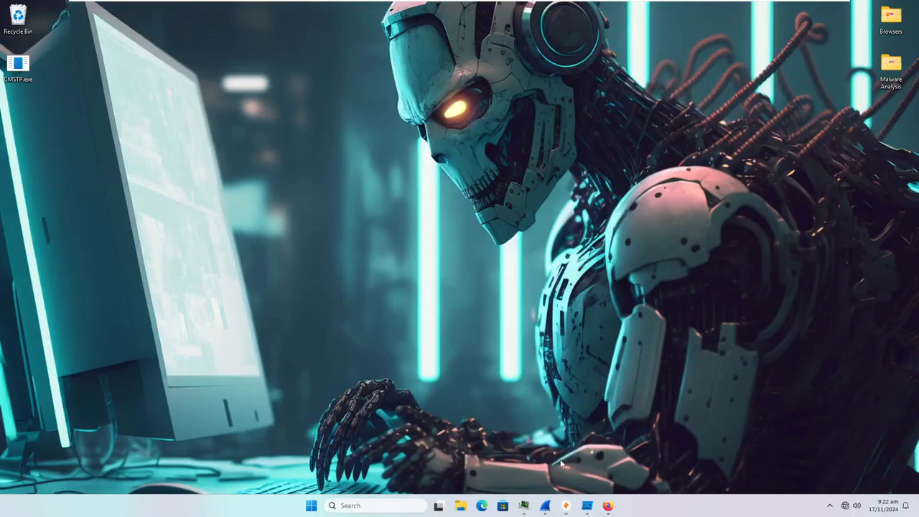
- Scroll Wireshark through the QUIC packets from 151.101.129.16, then bring the VirusTotal report forward
{"action": "left_click", "coordinate": [545, 507]}
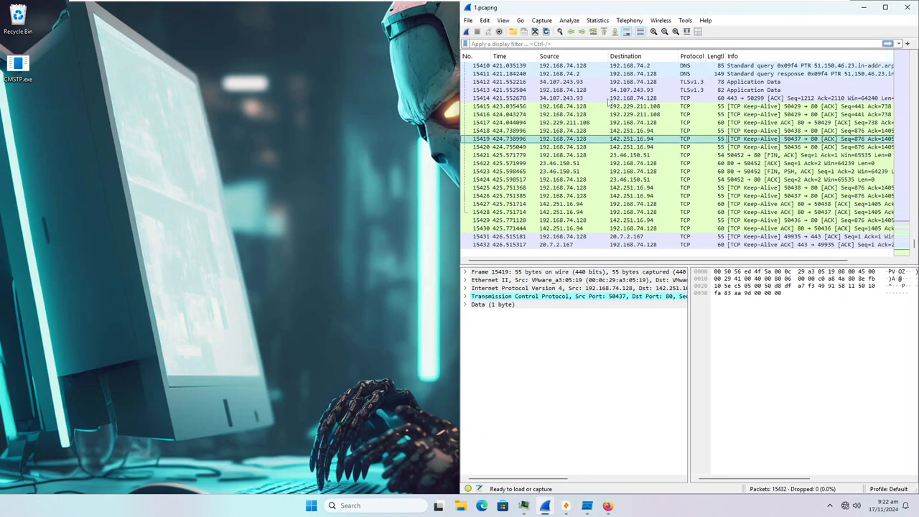
{"action": "left_click_drag", "start_coordinate": [914, 244], "coordinate": [900, 119]}
{"action": "scroll", "coordinate": [683, 170], "scroll_direction": "down", "scroll_amount": 8}
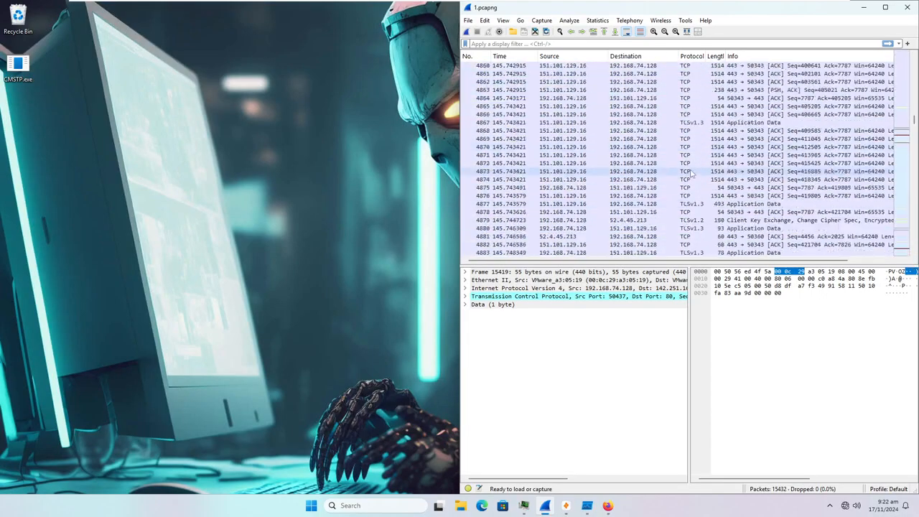
{"action": "scroll", "coordinate": [682, 172], "scroll_direction": "down", "scroll_amount": 18}
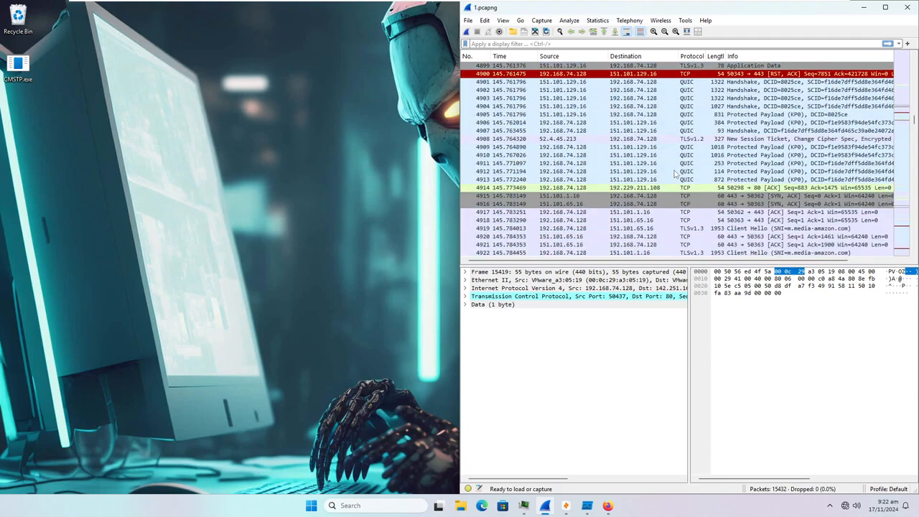
{"action": "scroll", "coordinate": [675, 173], "scroll_direction": "down", "scroll_amount": 14}
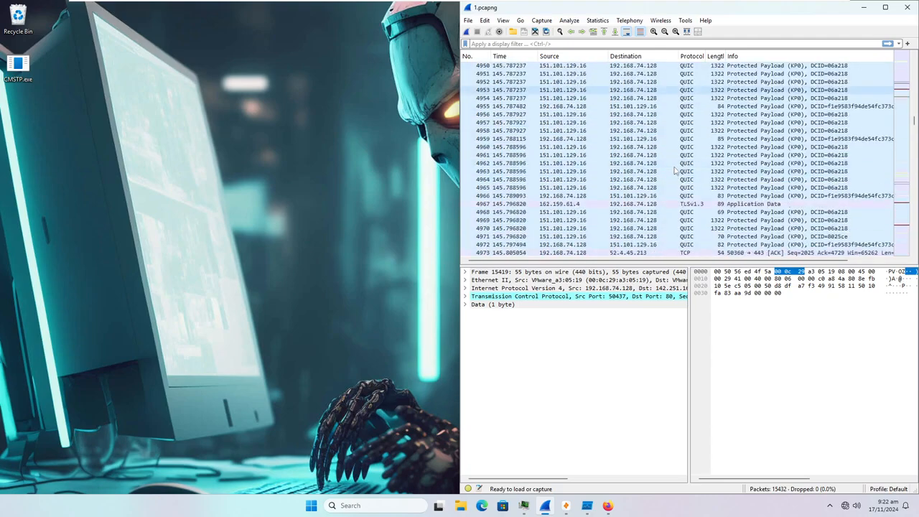
{"action": "scroll", "coordinate": [674, 171], "scroll_direction": "down", "scroll_amount": 11}
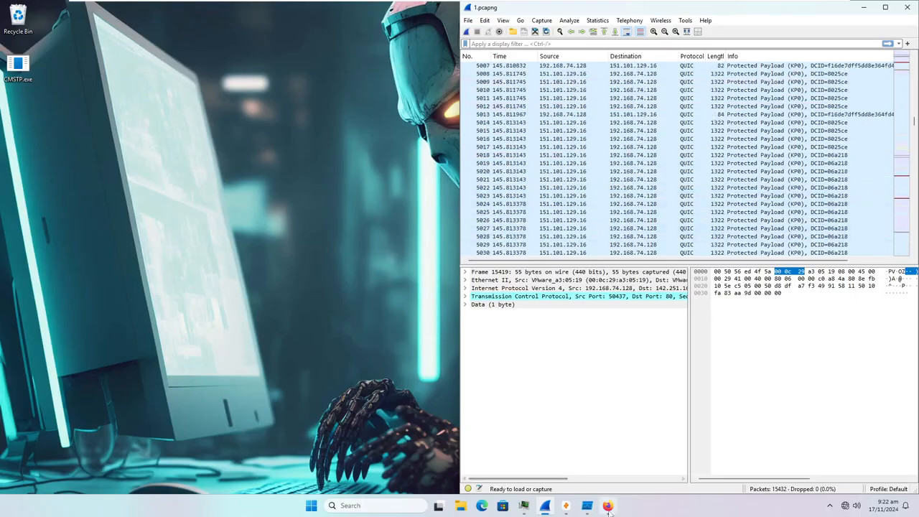
{"action": "left_click", "coordinate": [607, 505]}
- Snap the Firefox VirusTotal report to the full-height left half beside Wireshark
{"action": "key", "text": "super+Left"}
{"action": "key", "text": "super+Up"}
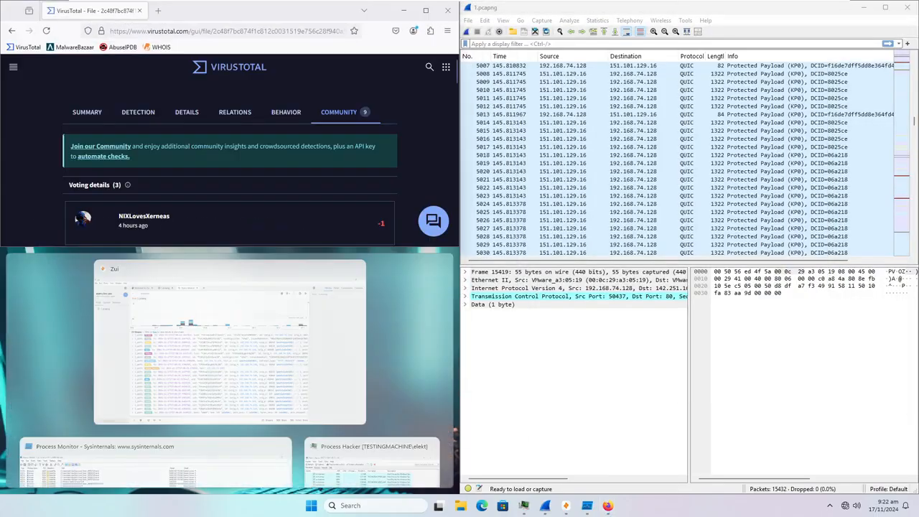
{"action": "key", "text": "super+Down"}
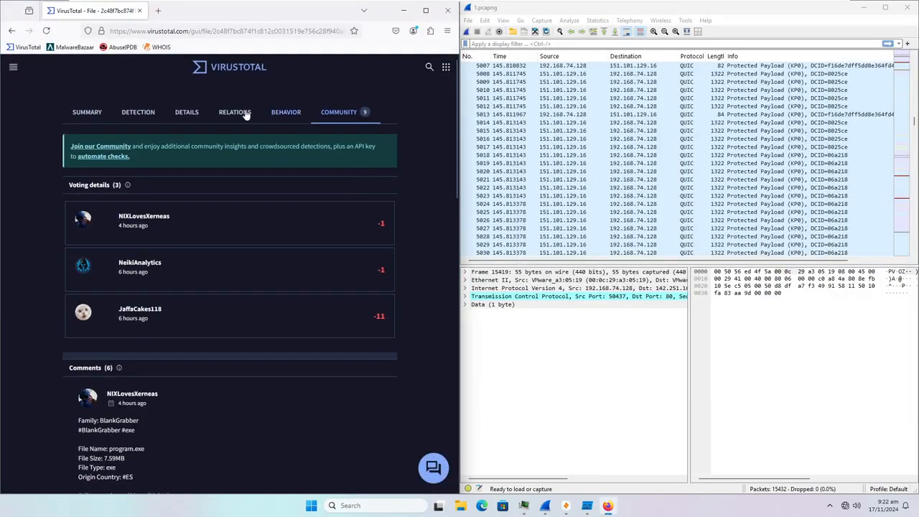
- Show the report's Relations, listing contacted URLs, 5 domains and 17 IPs
{"action": "left_click", "coordinate": [244, 113]}
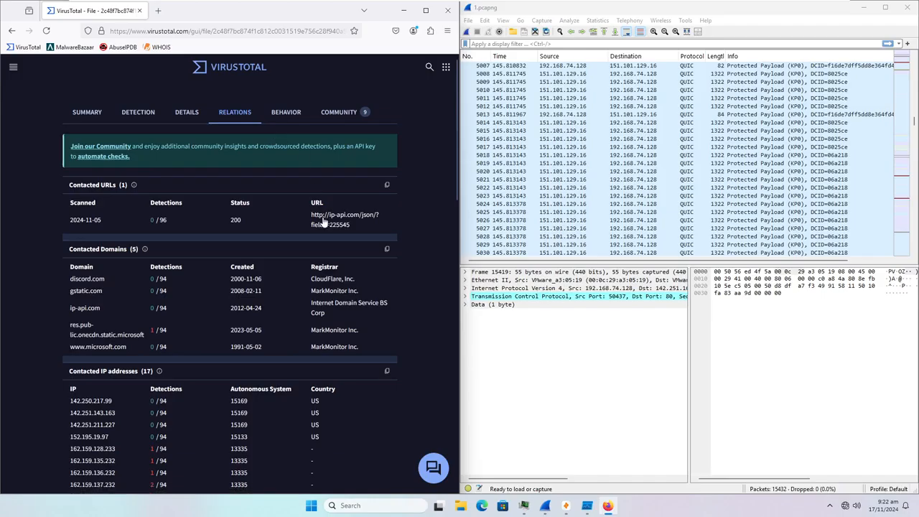
{"action": "scroll", "coordinate": [325, 238], "scroll_direction": "down", "scroll_amount": 1}
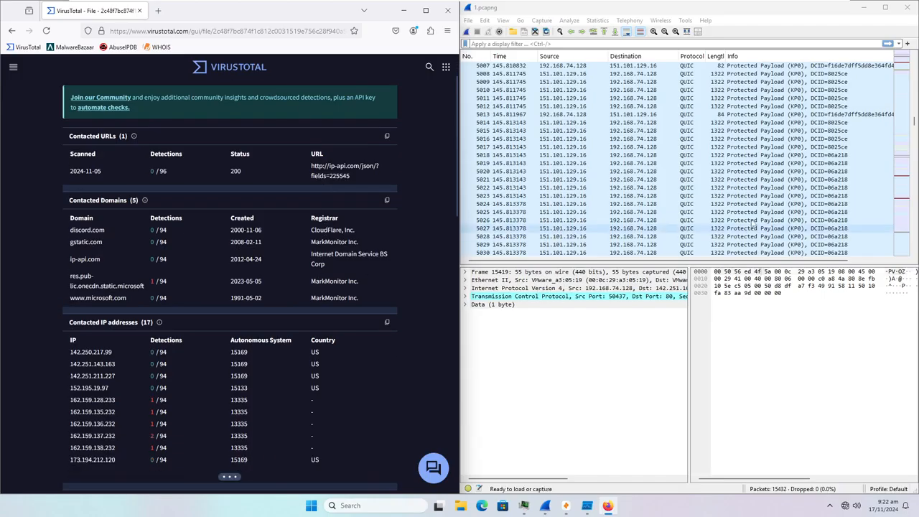
{"action": "scroll", "coordinate": [686, 190], "scroll_direction": "down", "scroll_amount": 20}
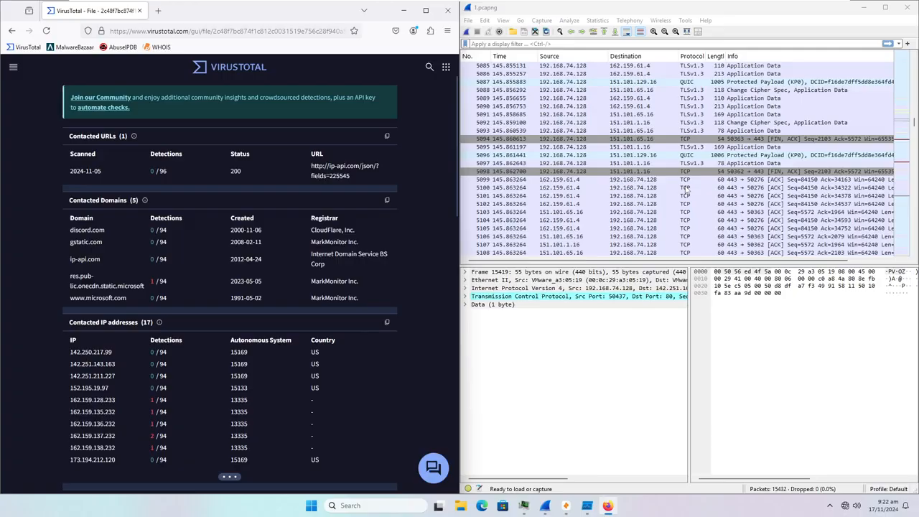
{"action": "scroll", "coordinate": [686, 190], "scroll_direction": "down", "scroll_amount": 18}
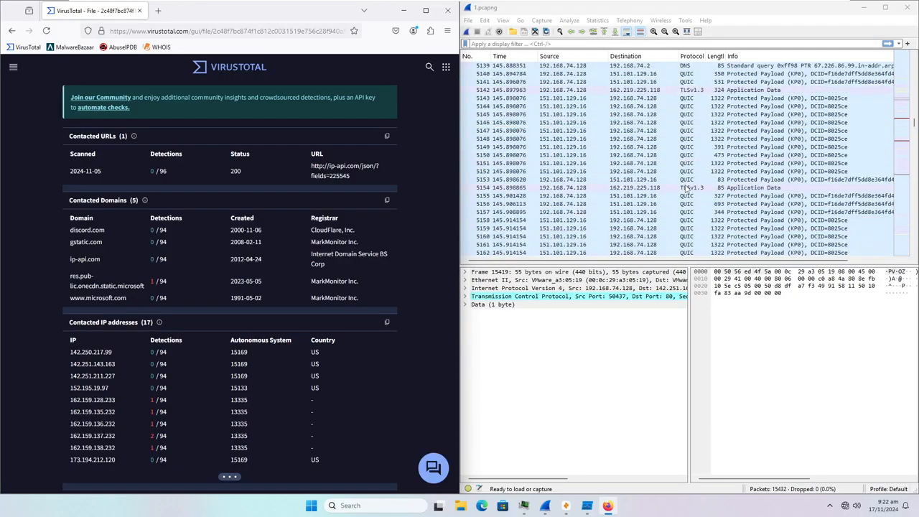
{"action": "scroll", "coordinate": [560, 223], "scroll_direction": "down", "scroll_amount": 20}
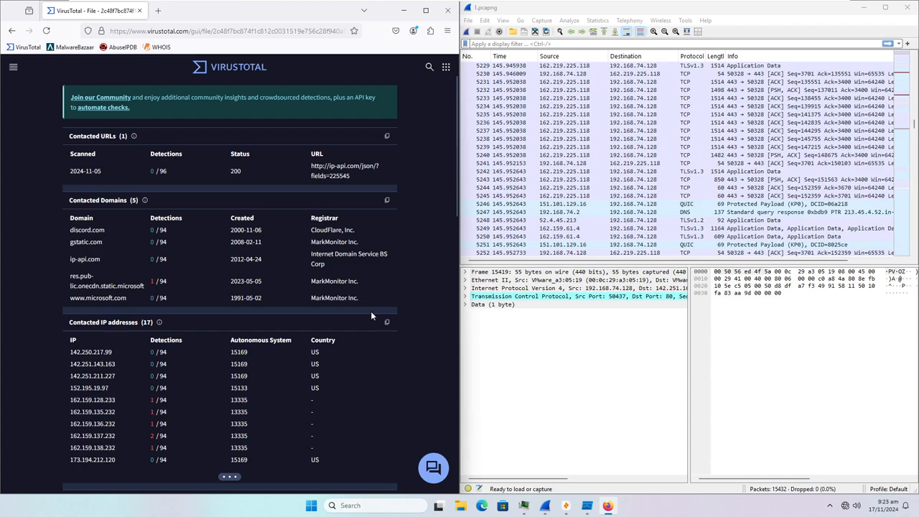
- Scroll Wireshark through the later capture toward packets around 11500
{"action": "scroll", "coordinate": [609, 225], "scroll_direction": "down", "scroll_amount": 10}
{"action": "scroll", "coordinate": [609, 226], "scroll_direction": "down", "scroll_amount": 2}
{"action": "scroll", "coordinate": [607, 224], "scroll_direction": "up", "scroll_amount": 20}
{"action": "scroll", "coordinate": [605, 216], "scroll_direction": "down", "scroll_amount": 20}
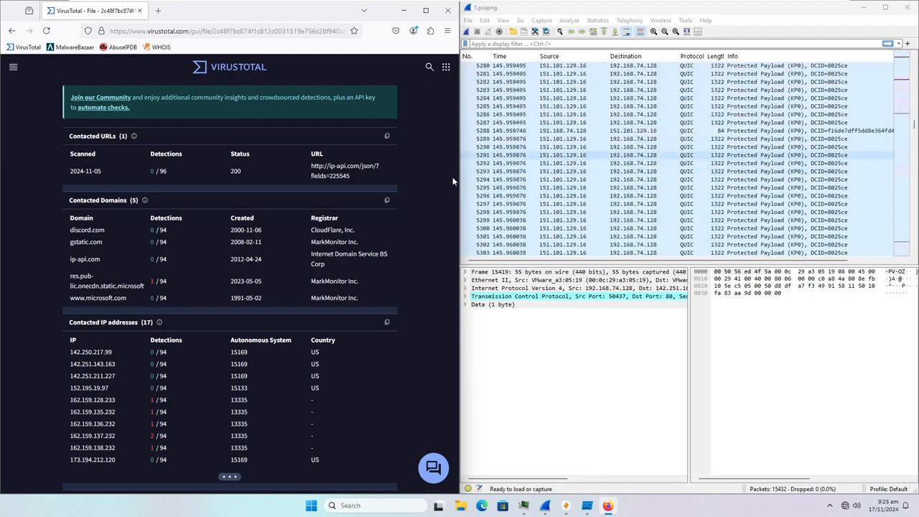
{"action": "scroll", "coordinate": [454, 181], "scroll_direction": "down", "scroll_amount": 1}
{"action": "scroll", "coordinate": [683, 216], "scroll_direction": "down", "scroll_amount": 20}
{"action": "scroll", "coordinate": [684, 216], "scroll_direction": "down", "scroll_amount": 20}
{"action": "scroll", "coordinate": [619, 189], "scroll_direction": "down", "scroll_amount": 20}
{"action": "left_click_drag", "start_coordinate": [913, 130], "coordinate": [911, 193]}
{"action": "scroll", "coordinate": [669, 222], "scroll_direction": "down", "scroll_amount": 20}
{"action": "scroll", "coordinate": [669, 223], "scroll_direction": "down", "scroll_amount": 20}
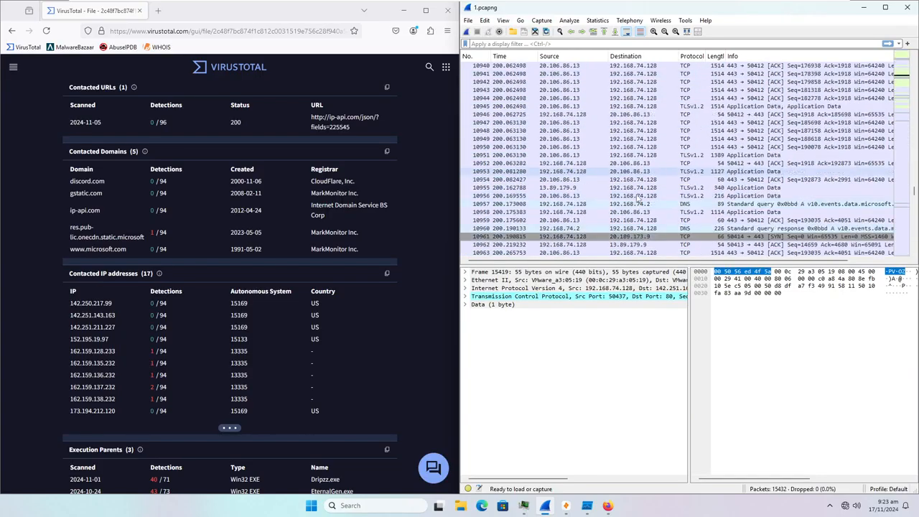
{"action": "scroll", "coordinate": [655, 198], "scroll_direction": "down", "scroll_amount": 20}
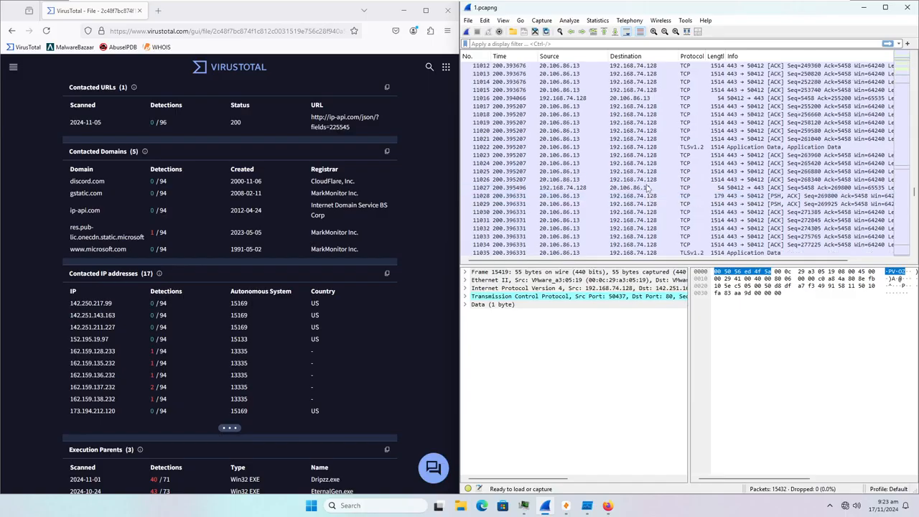
{"action": "scroll", "coordinate": [554, 167], "scroll_direction": "down", "scroll_amount": 20}
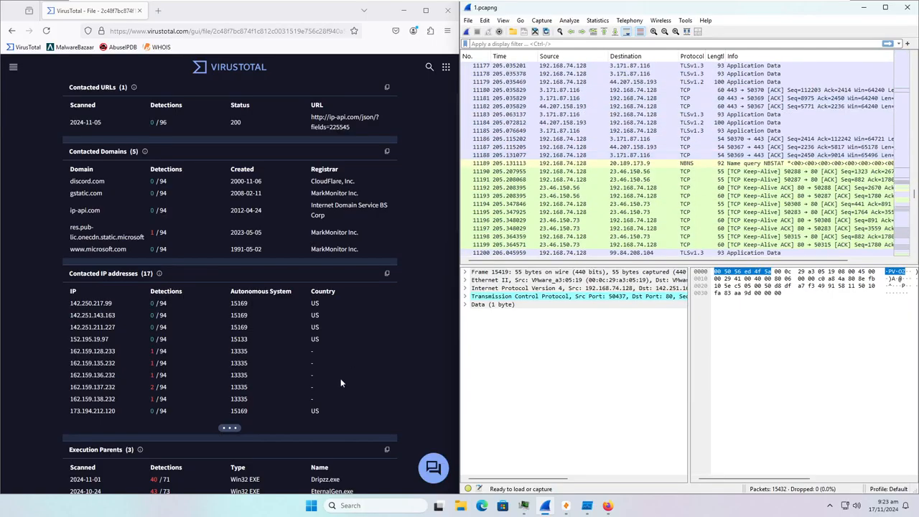
- Expand all 17 contacted IPs in VirusTotal and mark the Microsoft CDN domain's details
{"action": "left_click", "coordinate": [225, 430]}
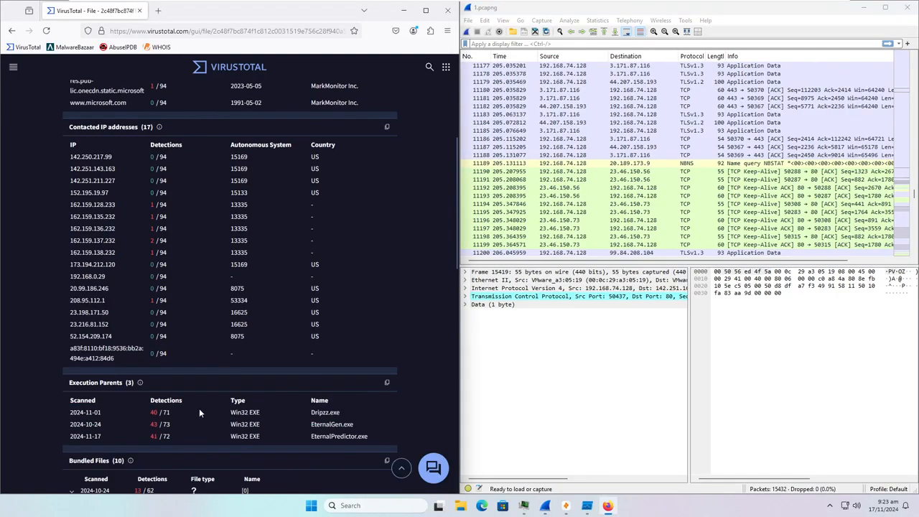
{"action": "scroll", "coordinate": [221, 421], "scroll_direction": "up", "scroll_amount": 1}
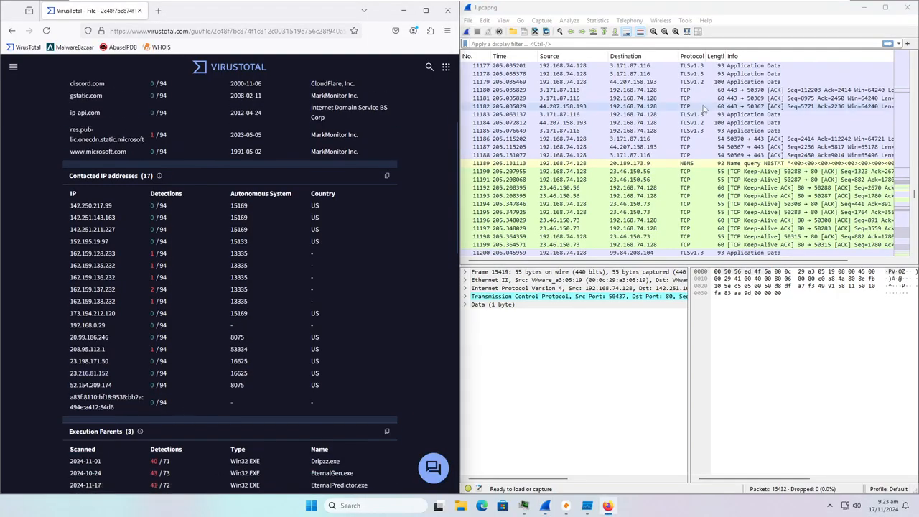
{"action": "scroll", "coordinate": [570, 206], "scroll_direction": "up", "scroll_amount": 19}
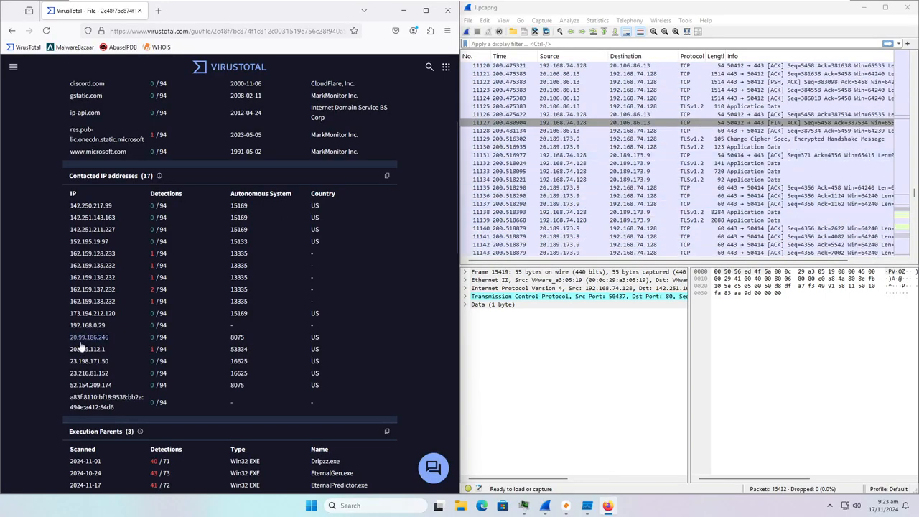
{"action": "scroll", "coordinate": [693, 164], "scroll_direction": "down", "scroll_amount": 20}
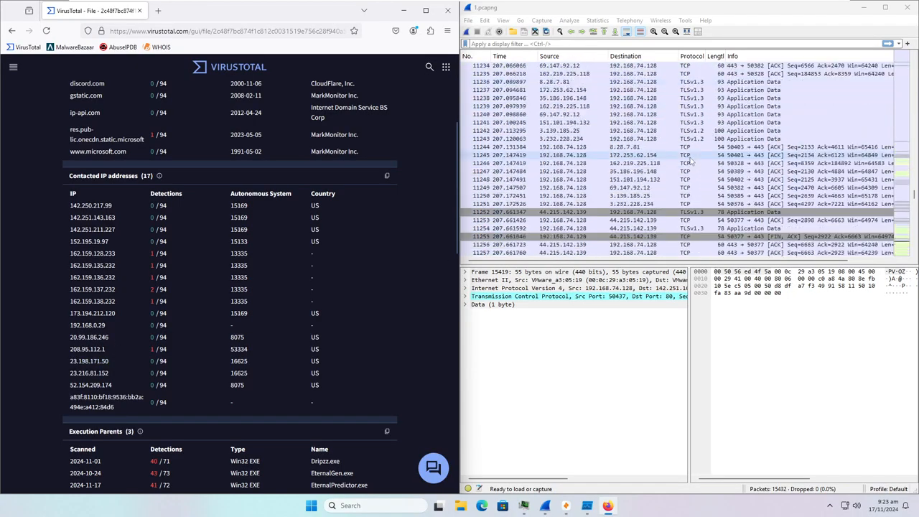
{"action": "scroll", "coordinate": [69, 260], "scroll_direction": "up", "scroll_amount": 3}
{"action": "left_click_drag", "start_coordinate": [64, 288], "coordinate": [140, 303]}
{"action": "scroll", "coordinate": [39, 325], "scroll_direction": "down", "scroll_amount": 4}
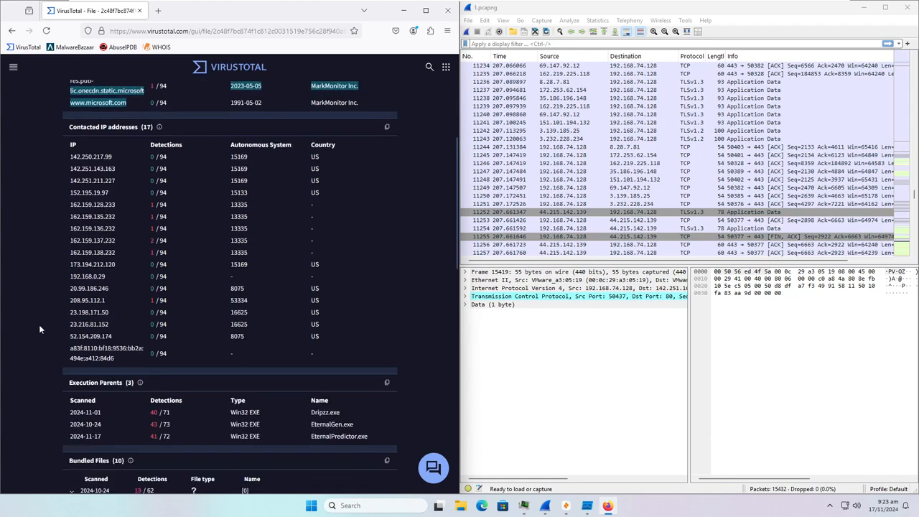
{"action": "scroll", "coordinate": [633, 202], "scroll_direction": "down", "scroll_amount": 13}
{"action": "scroll", "coordinate": [633, 202], "scroll_direction": "down", "scroll_amount": 15}
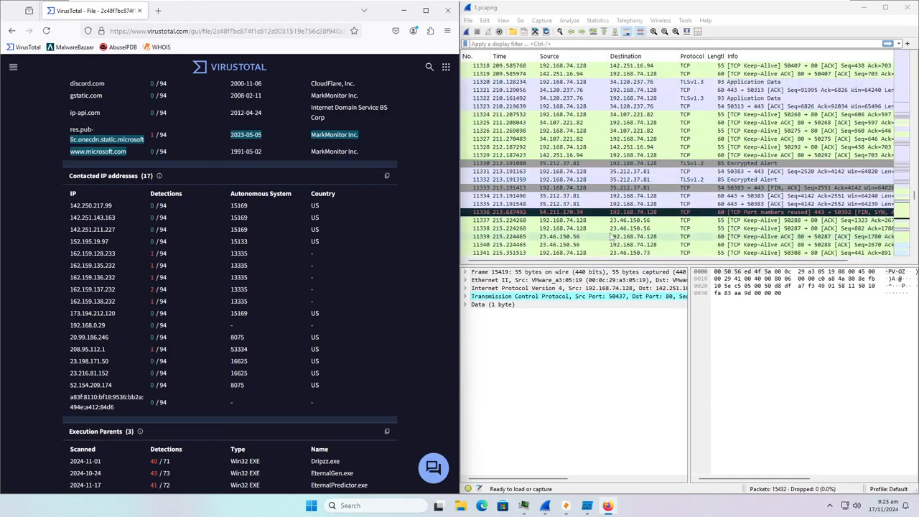
{"action": "scroll", "coordinate": [618, 224], "scroll_direction": "down", "scroll_amount": 4}
{"action": "scroll", "coordinate": [610, 236], "scroll_direction": "down", "scroll_amount": 20}
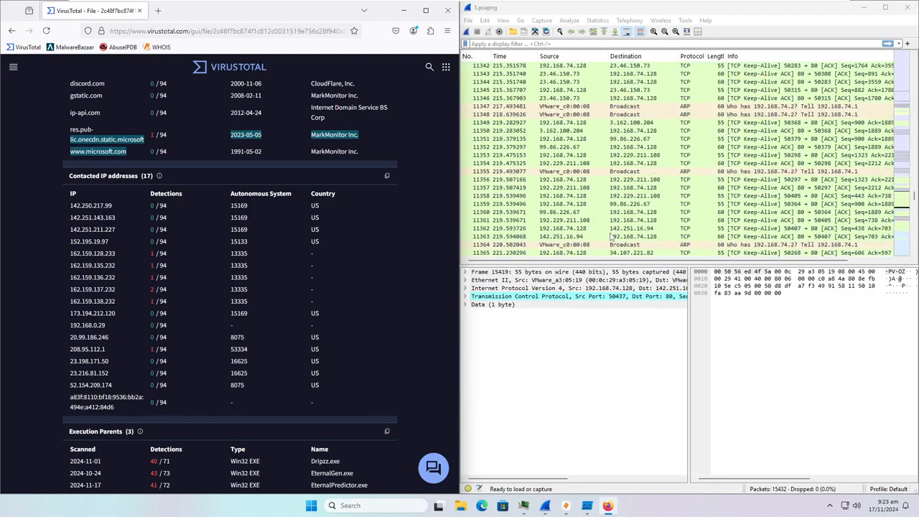
{"action": "scroll", "coordinate": [602, 228], "scroll_direction": "down", "scroll_amount": 20}
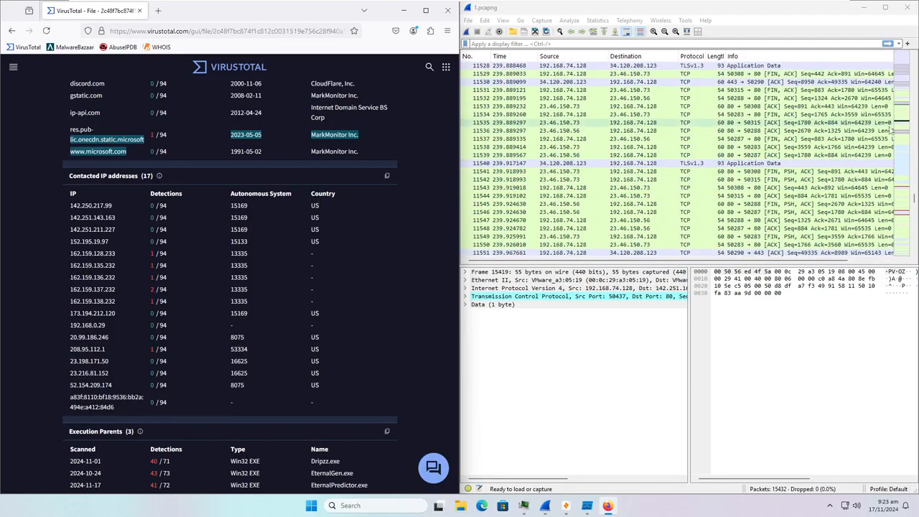
- Jump Wireshark to the 162.159.137.232 packets and mark that IP in VirusTotal
{"action": "left_click_drag", "start_coordinate": [914, 202], "coordinate": [901, 85]}
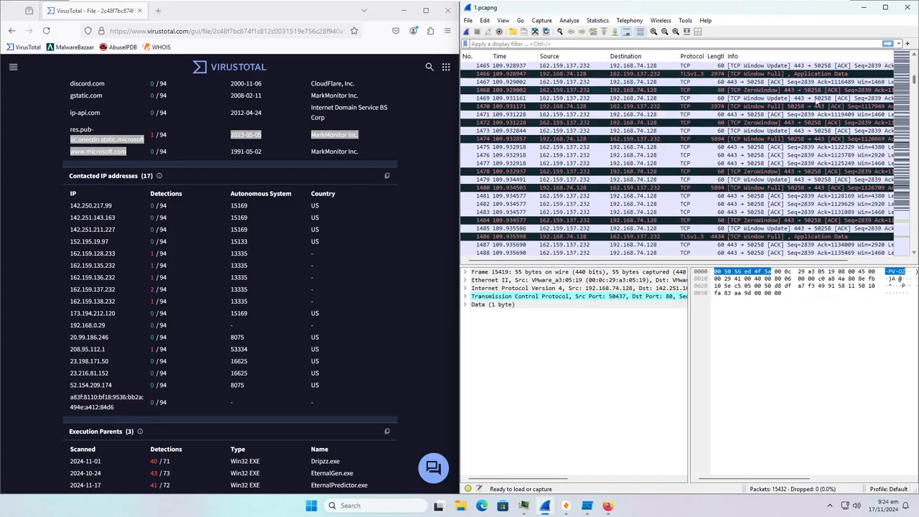
{"action": "scroll", "coordinate": [635, 186], "scroll_direction": "up", "scroll_amount": 1}
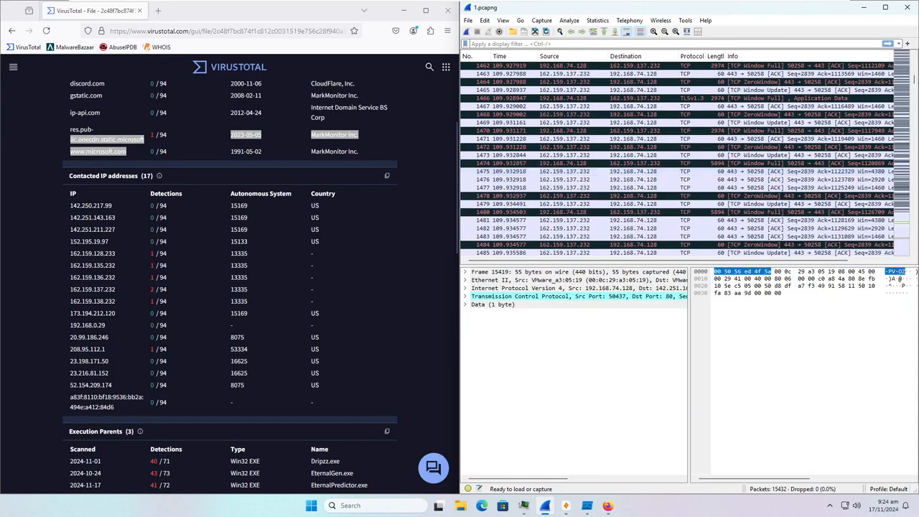
{"action": "left_click_drag", "start_coordinate": [120, 290], "coordinate": [66, 297]}
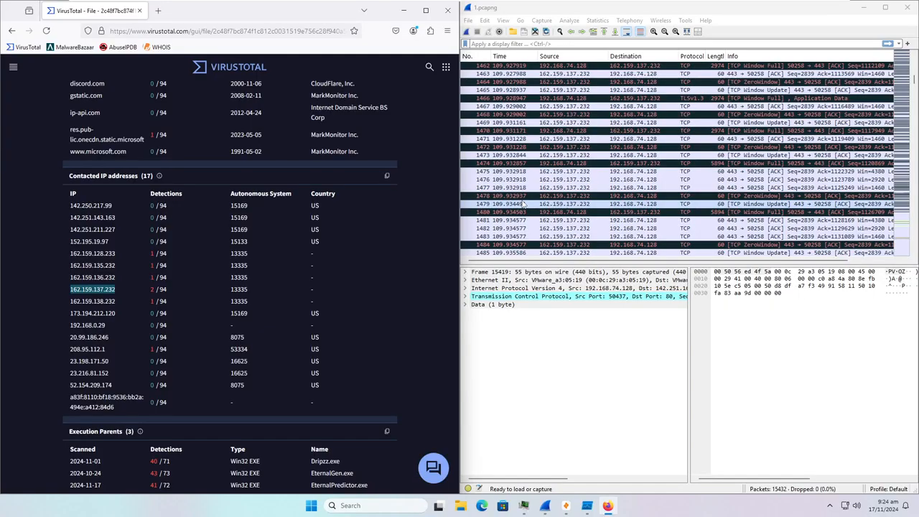
- Scroll back to packet 109 and mark IPs 162.159.128.233 through 162.159.137.232 in VirusTotal
{"action": "scroll", "coordinate": [524, 205], "scroll_direction": "up", "scroll_amount": 20}
{"action": "scroll", "coordinate": [552, 155], "scroll_direction": "up", "scroll_amount": 20}
{"action": "scroll", "coordinate": [553, 147], "scroll_direction": "up", "scroll_amount": 20}
{"action": "scroll", "coordinate": [555, 129], "scroll_direction": "up", "scroll_amount": 20}
{"action": "scroll", "coordinate": [554, 128], "scroll_direction": "up", "scroll_amount": 20}
{"action": "scroll", "coordinate": [545, 99], "scroll_direction": "up", "scroll_amount": 20}
{"action": "scroll", "coordinate": [527, 79], "scroll_direction": "up", "scroll_amount": 20}
{"action": "scroll", "coordinate": [528, 79], "scroll_direction": "up", "scroll_amount": 17}
{"action": "scroll", "coordinate": [559, 215], "scroll_direction": "down", "scroll_amount": 12}
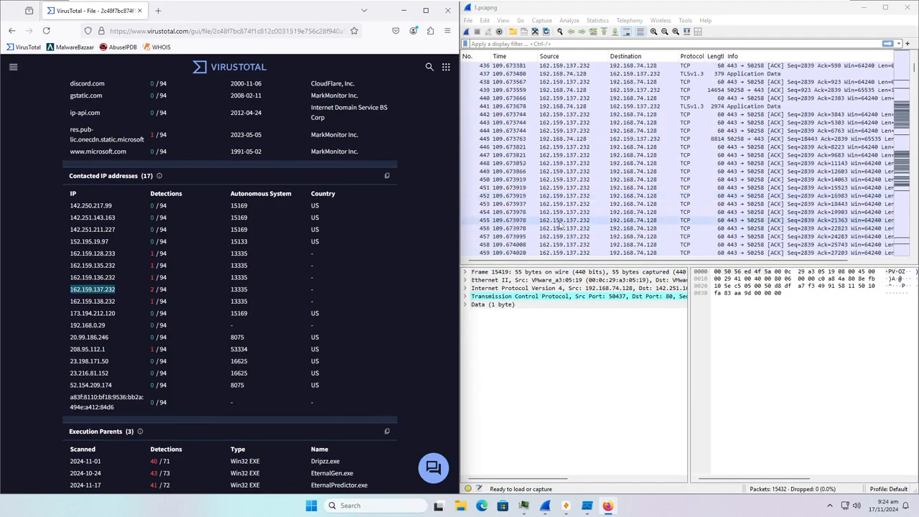
{"action": "scroll", "coordinate": [531, 216], "scroll_direction": "up", "scroll_amount": 20}
{"action": "scroll", "coordinate": [531, 216], "scroll_direction": "up", "scroll_amount": 20}
{"action": "scroll", "coordinate": [515, 181], "scroll_direction": "up", "scroll_amount": 20}
{"action": "left_click_drag", "start_coordinate": [67, 252], "coordinate": [114, 287]}
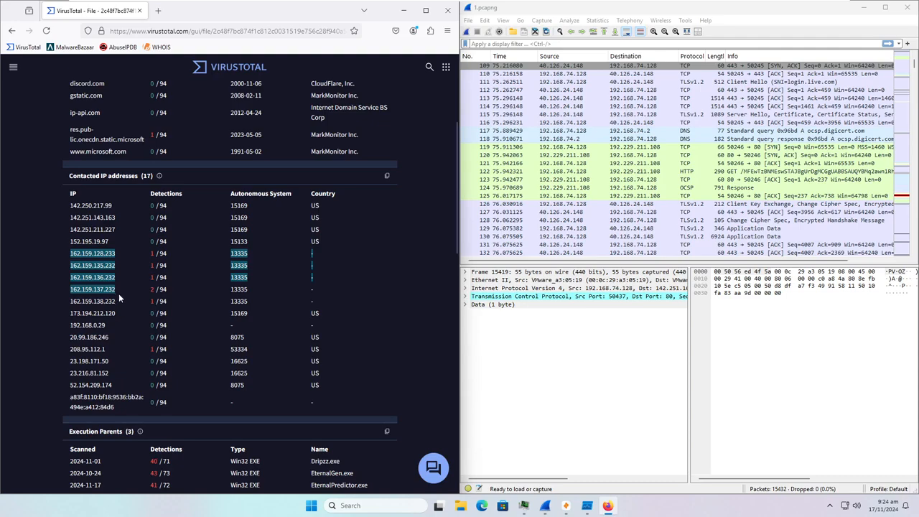
- Copy 162.159.137.232 from VirusTotal and look it up on AbuseIPDB in a new tab
{"action": "left_click", "coordinate": [53, 307]}
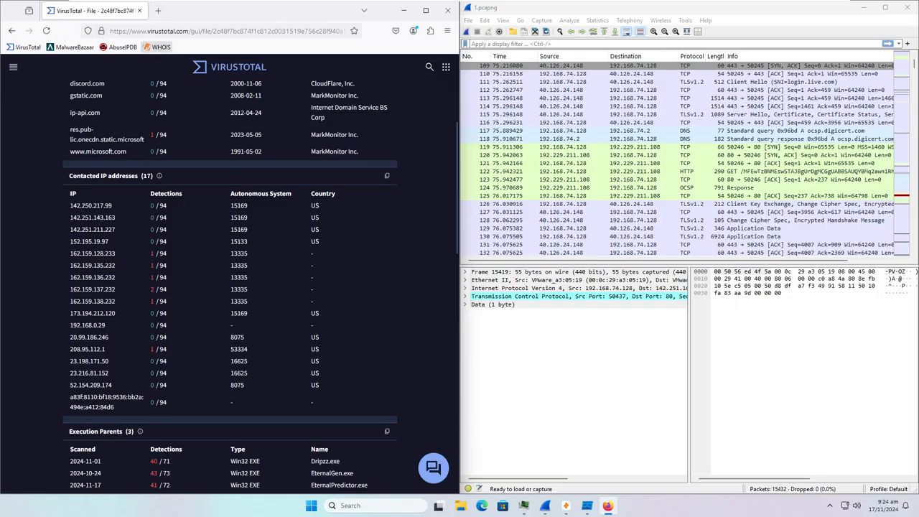
{"action": "left_click_drag", "start_coordinate": [68, 290], "coordinate": [115, 289]}
{"action": "right_click", "coordinate": [114, 292]}
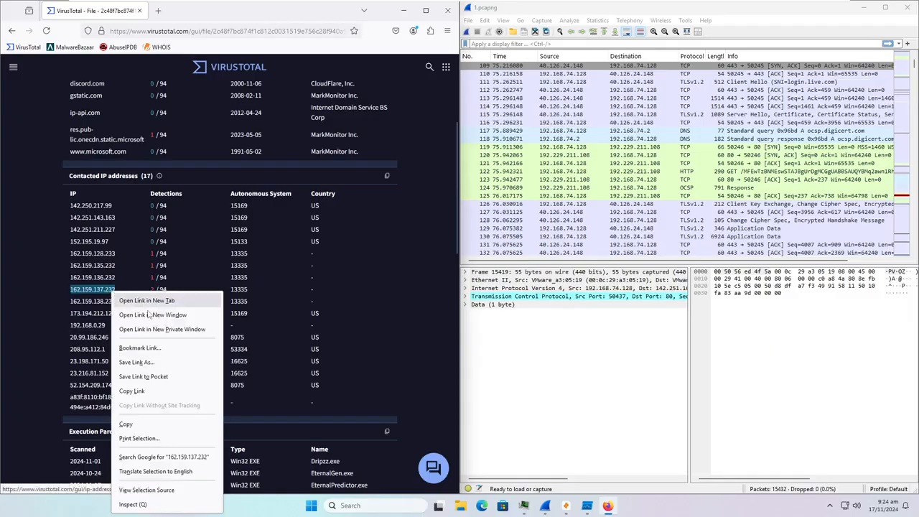
{"action": "left_click", "coordinate": [160, 425]}
{"action": "right_click", "coordinate": [131, 48]}
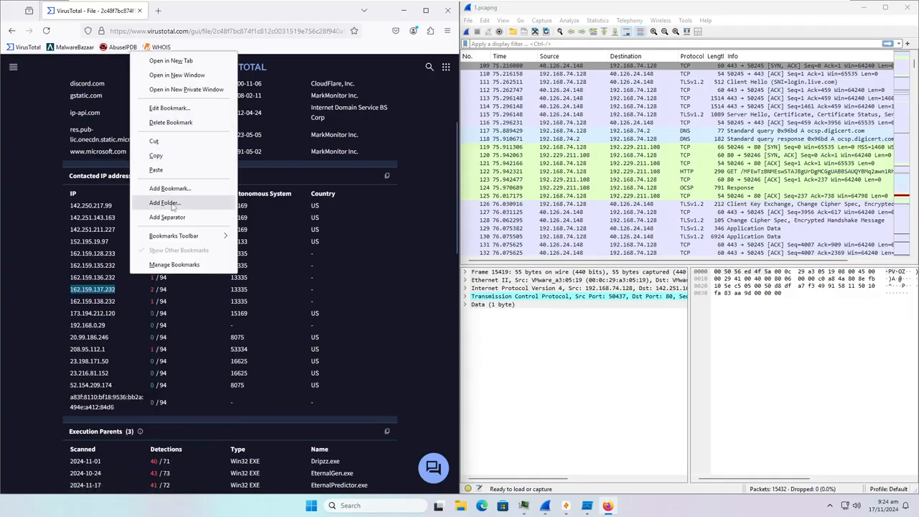
{"action": "left_click", "coordinate": [170, 61]}
{"action": "key", "text": "ctrl+v"}
{"action": "key", "text": "Return"}
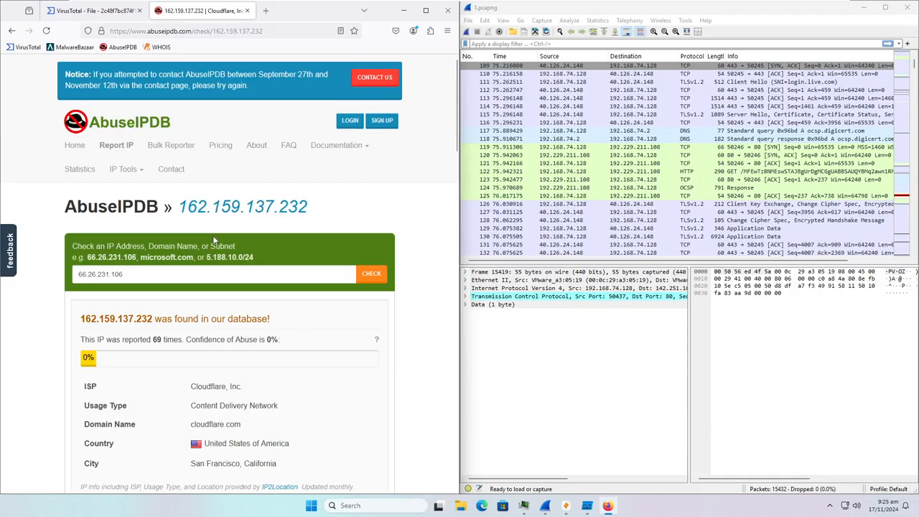
- Read the first page of 69 reports, noting the 2024-10-09 report's attack categories
{"action": "scroll", "coordinate": [173, 229], "scroll_direction": "down", "scroll_amount": 5}
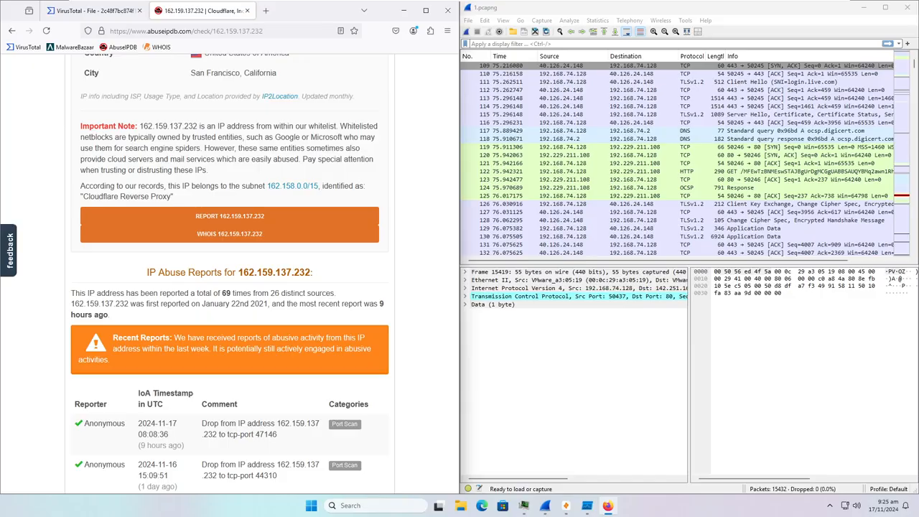
{"action": "scroll", "coordinate": [265, 273], "scroll_direction": "down", "scroll_amount": 1}
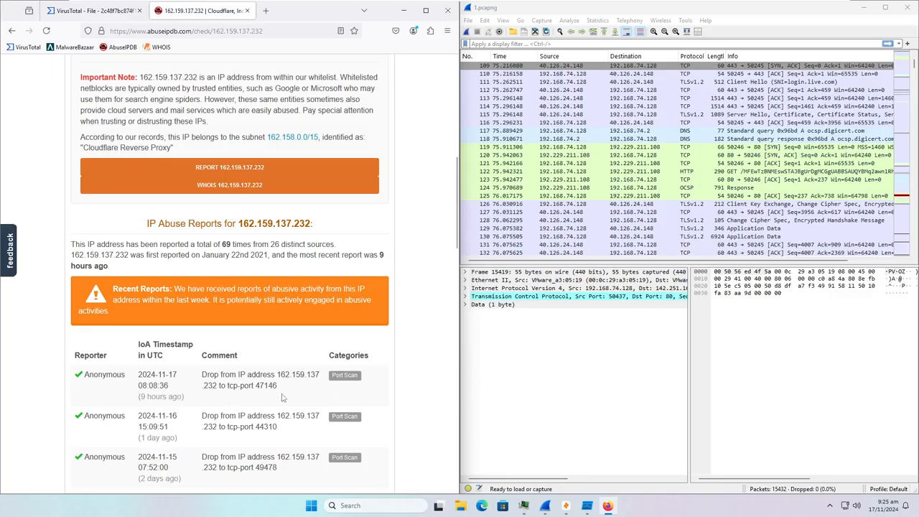
{"action": "scroll", "coordinate": [291, 392], "scroll_direction": "down", "scroll_amount": 5}
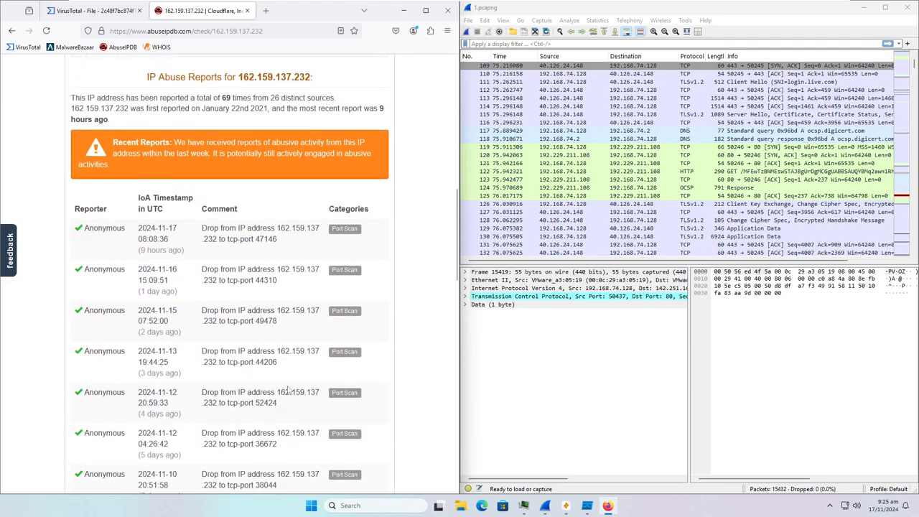
{"action": "scroll", "coordinate": [269, 390], "scroll_direction": "down", "scroll_amount": 3}
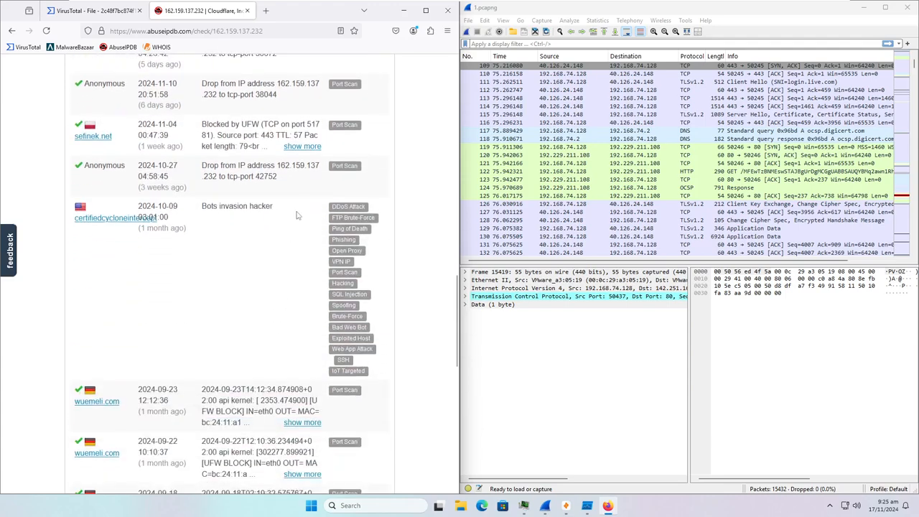
{"action": "left_click_drag", "start_coordinate": [297, 214], "coordinate": [394, 303]}
{"action": "left_click", "coordinate": [244, 230]}
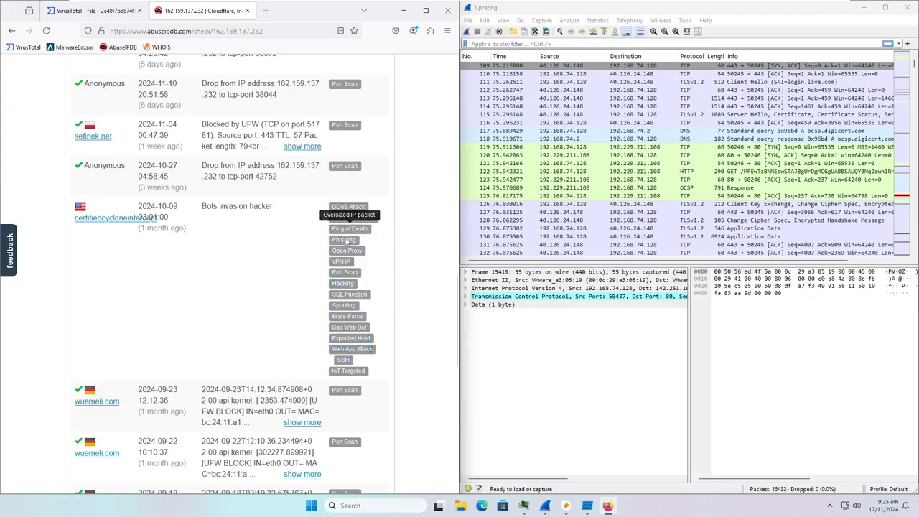
{"action": "scroll", "coordinate": [314, 382], "scroll_direction": "down", "scroll_amount": 3}
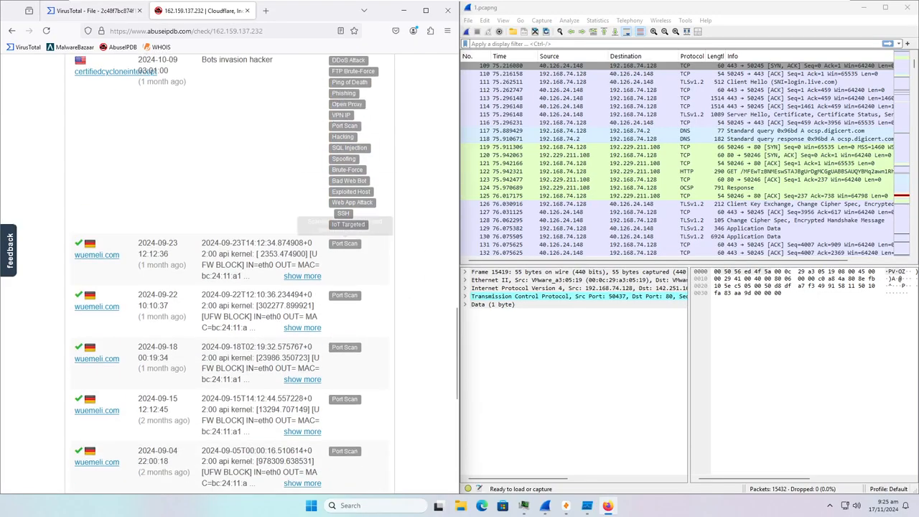
{"action": "scroll", "coordinate": [211, 170], "scroll_direction": "down", "scroll_amount": 3}
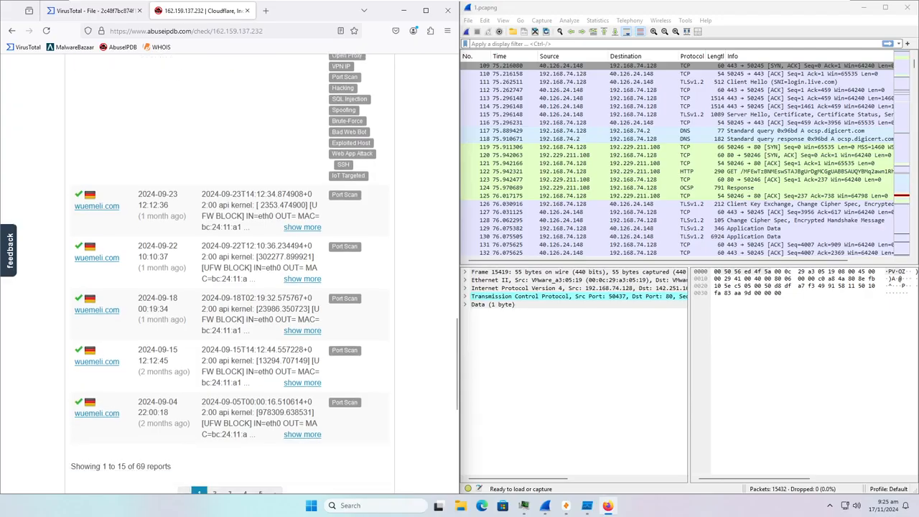
- Page through report pages 2 and 3, checking the gbetsis report's categories
{"action": "left_click", "coordinate": [274, 401]}
{"action": "scroll", "coordinate": [272, 380], "scroll_direction": "down", "scroll_amount": 15}
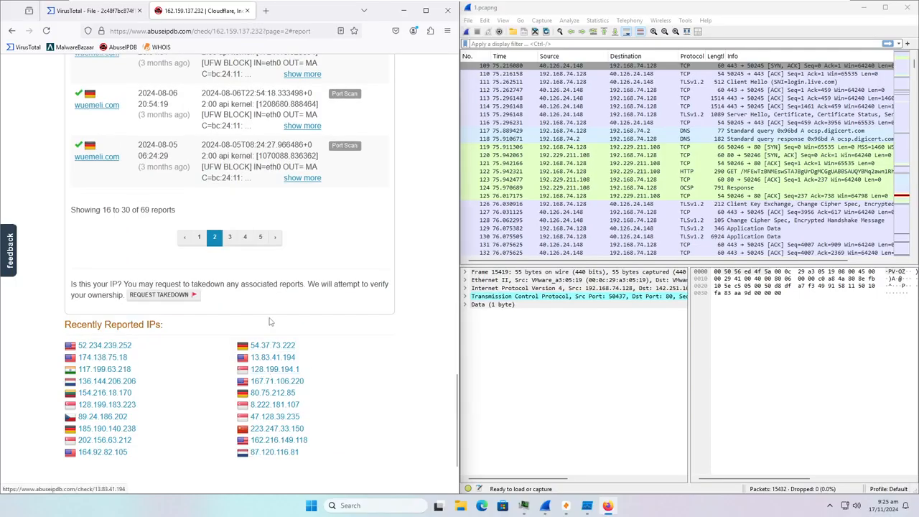
{"action": "left_click", "coordinate": [277, 242]}
{"action": "scroll", "coordinate": [279, 249], "scroll_direction": "down", "scroll_amount": 4}
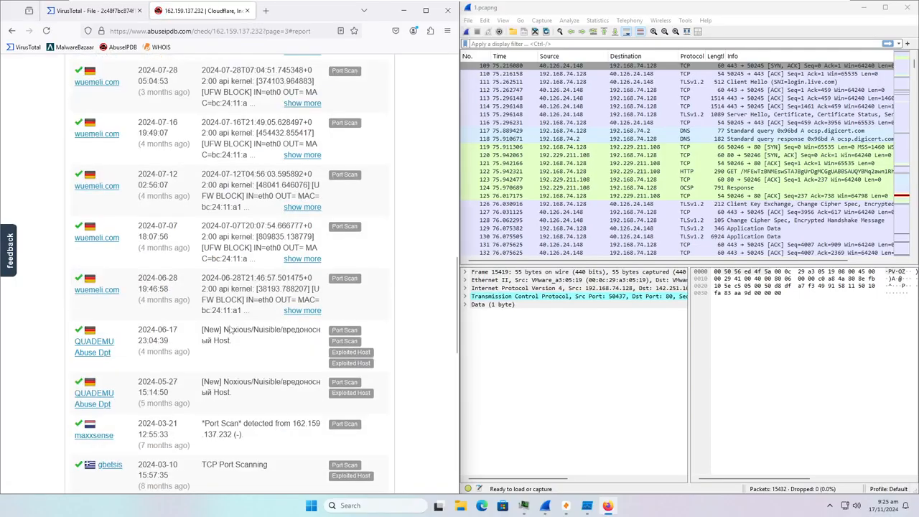
{"action": "scroll", "coordinate": [239, 342], "scroll_direction": "down", "scroll_amount": 5}
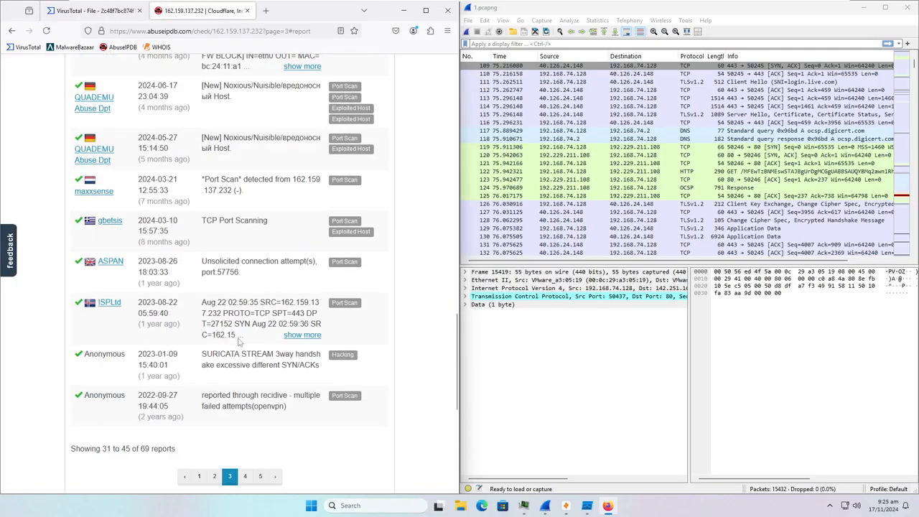
{"action": "left_click_drag", "start_coordinate": [293, 243], "coordinate": [360, 244]}
{"action": "left_click", "coordinate": [295, 248]}
{"action": "scroll", "coordinate": [307, 197], "scroll_direction": "up", "scroll_amount": 1}
{"action": "scroll", "coordinate": [287, 194], "scroll_direction": "down", "scroll_amount": 4}
{"action": "scroll", "coordinate": [211, 169], "scroll_direction": "up", "scroll_amount": 10}
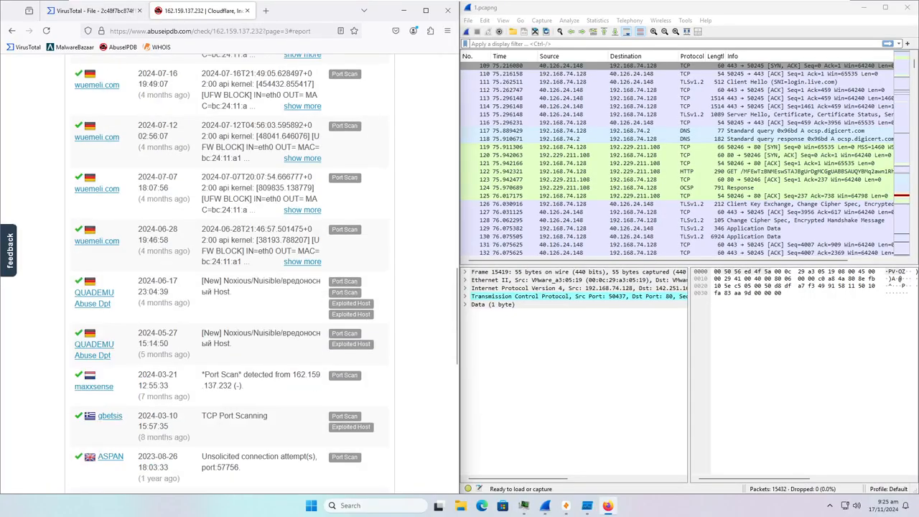
{"action": "scroll", "coordinate": [210, 168], "scroll_direction": "up", "scroll_amount": 10}
{"action": "key", "text": "ctrl+t"}
- Whois 162.159.137.232 (Cloudflare 162.158.0.0/15, AS13335), then close the AbuseIPDB and Whois tabs
{"action": "left_click", "coordinate": [156, 48]}
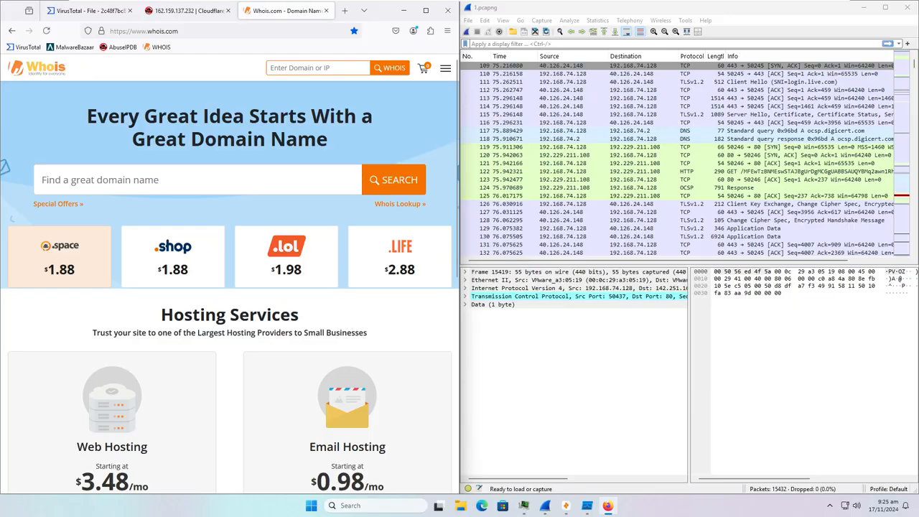
{"action": "type", "text": "162.159.137.232"}
{"action": "key", "text": "Return"}
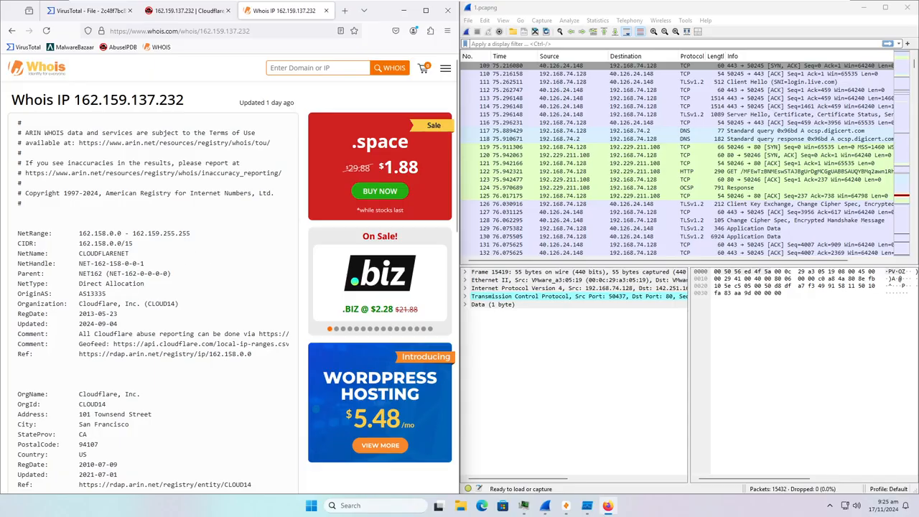
{"action": "scroll", "coordinate": [232, 286], "scroll_direction": "down", "scroll_amount": 3}
{"action": "scroll", "coordinate": [150, 285], "scroll_direction": "down", "scroll_amount": 10}
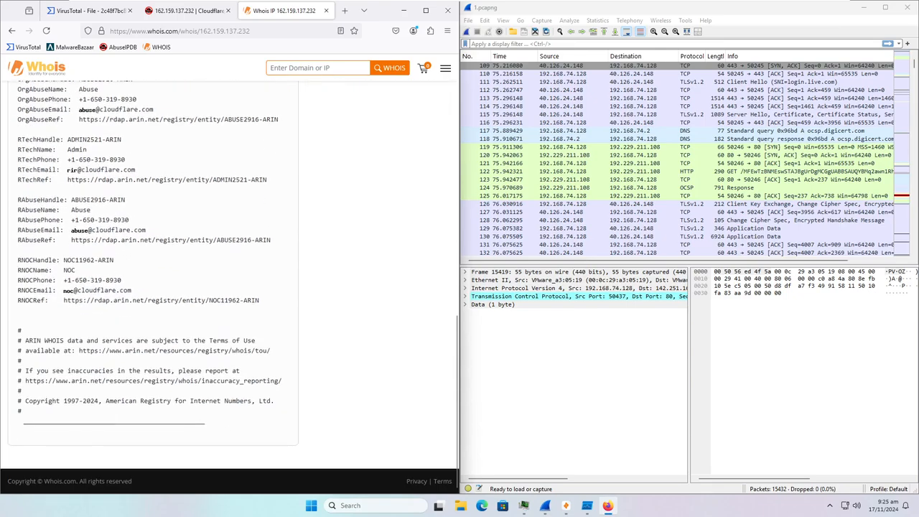
{"action": "scroll", "coordinate": [97, 321], "scroll_direction": "up", "scroll_amount": 15}
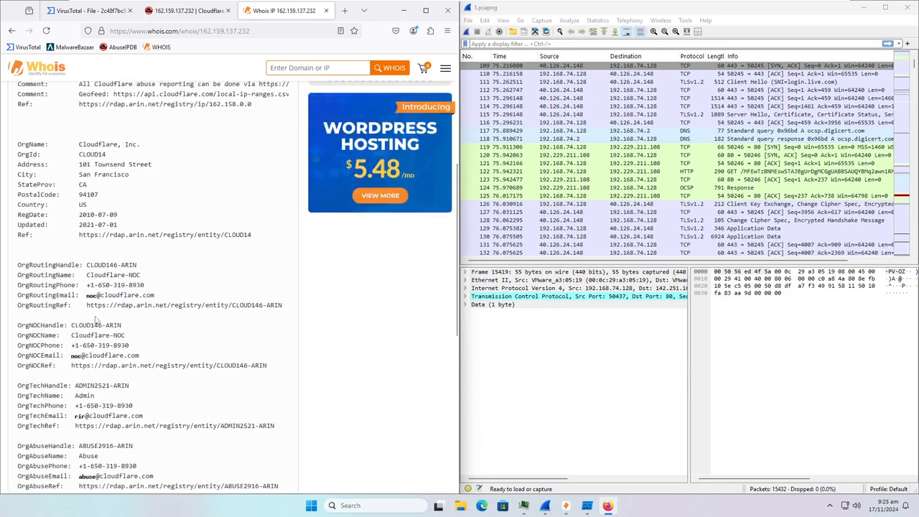
{"action": "left_click", "coordinate": [228, 11]}
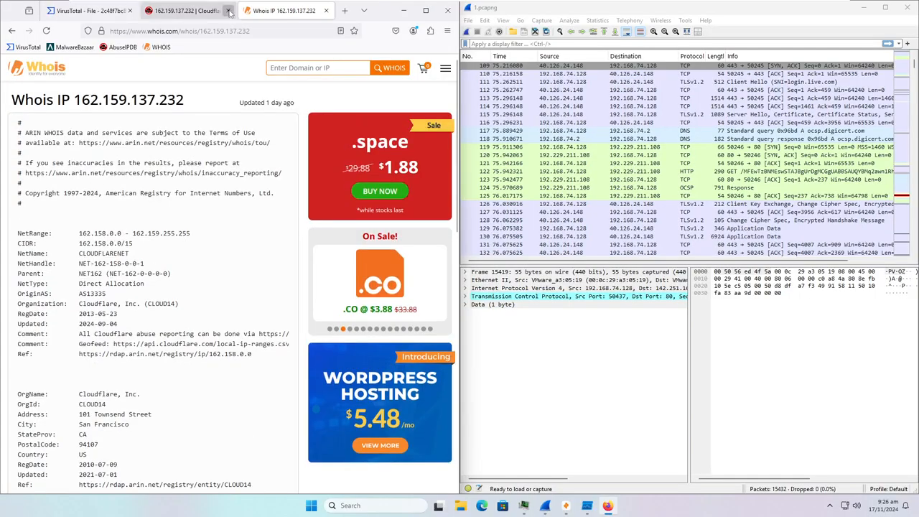
{"action": "left_click", "coordinate": [228, 11]}
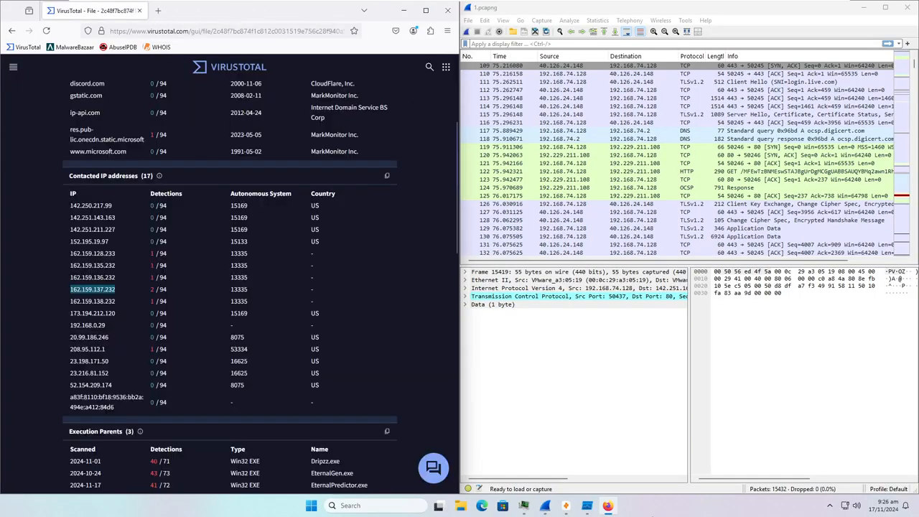
- Cycle past Wireshark, Zui and Process Monitor and bring Process Hacker forward
{"action": "left_click", "coordinate": [545, 505]}
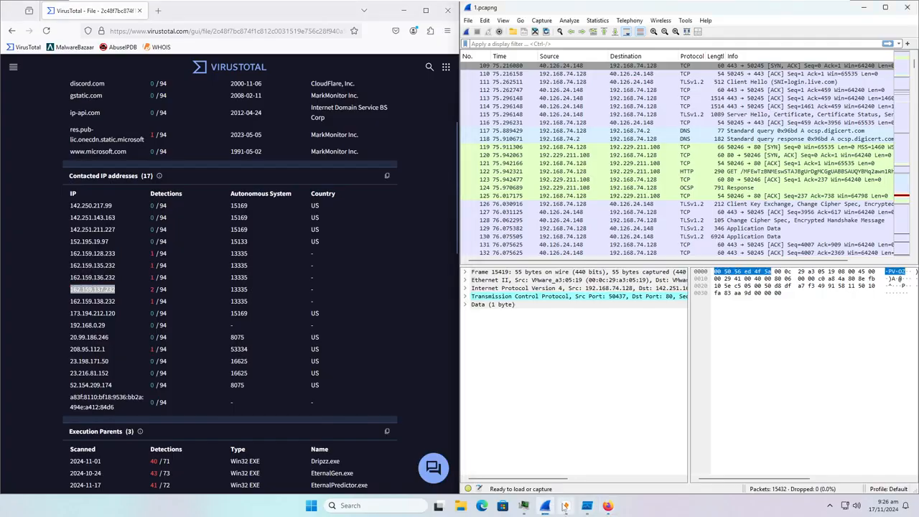
{"action": "left_click", "coordinate": [565, 506]}
{"action": "left_click", "coordinate": [566, 506]}
{"action": "left_click", "coordinate": [587, 505]}
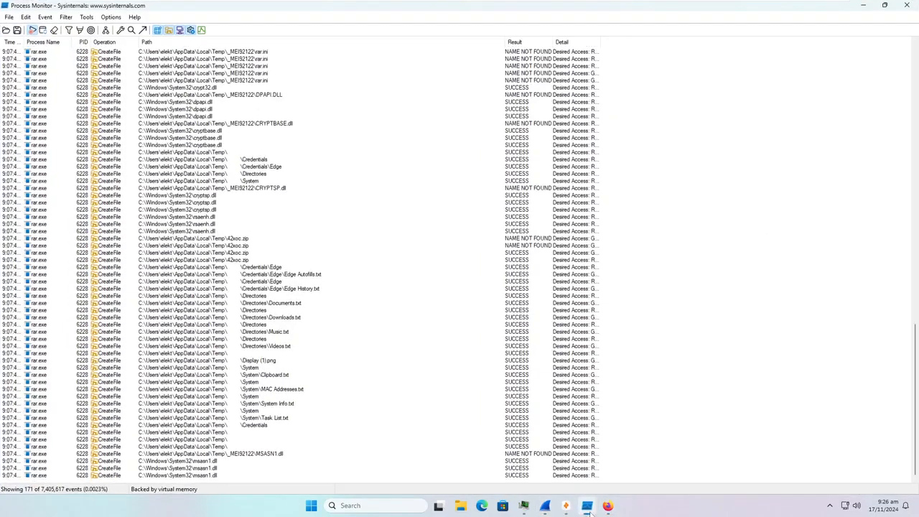
{"action": "left_click", "coordinate": [587, 506]}
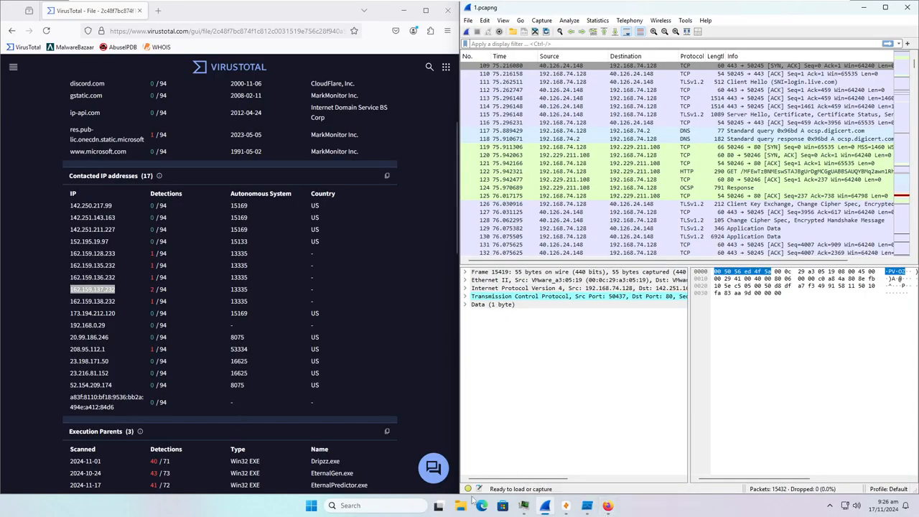
{"action": "left_click", "coordinate": [523, 506]}
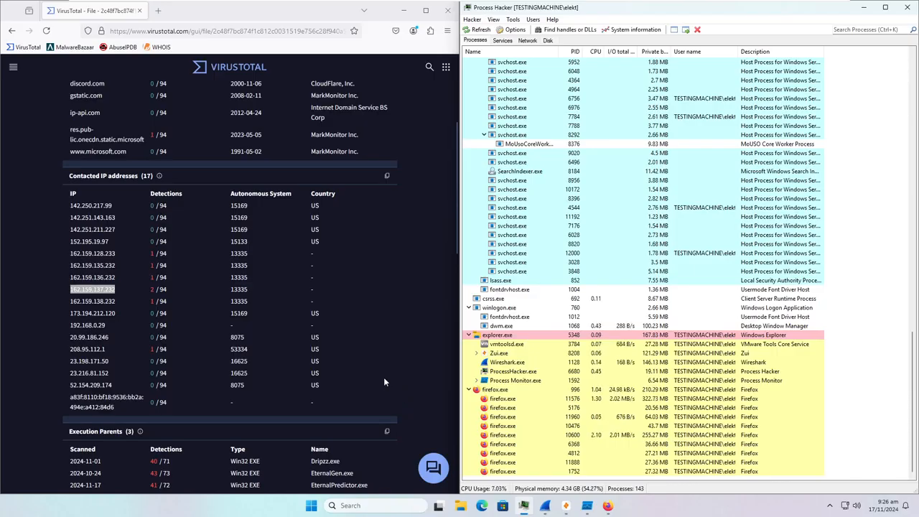
- Scroll VirusTotal back up and return to the file's Relations view
{"action": "scroll", "coordinate": [384, 377], "scroll_direction": "up", "scroll_amount": 2}
{"action": "scroll", "coordinate": [384, 379], "scroll_direction": "up", "scroll_amount": 2}
{"action": "left_click", "coordinate": [206, 112]}
{"action": "left_click", "coordinate": [218, 118]}
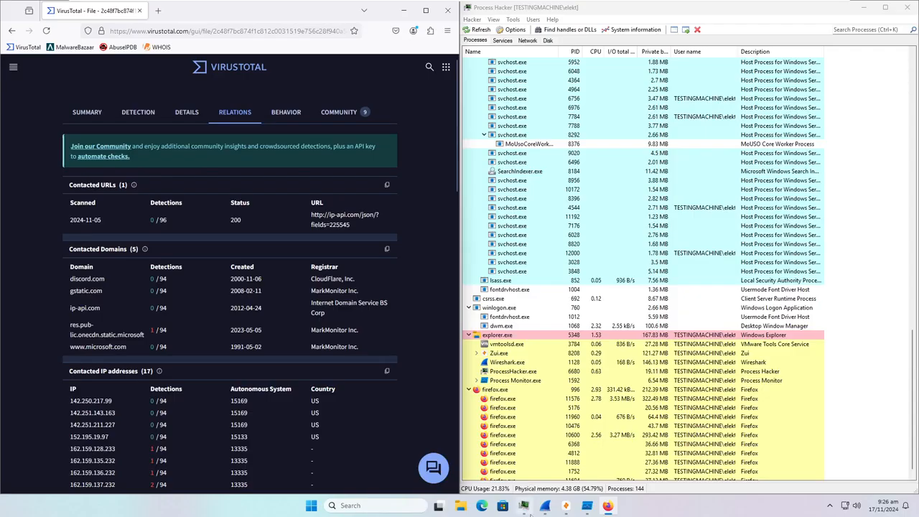
- Close Wireshark and bring up the Windows power options menu
{"action": "left_click", "coordinate": [544, 506]}
{"action": "left_click", "coordinate": [906, 8]}
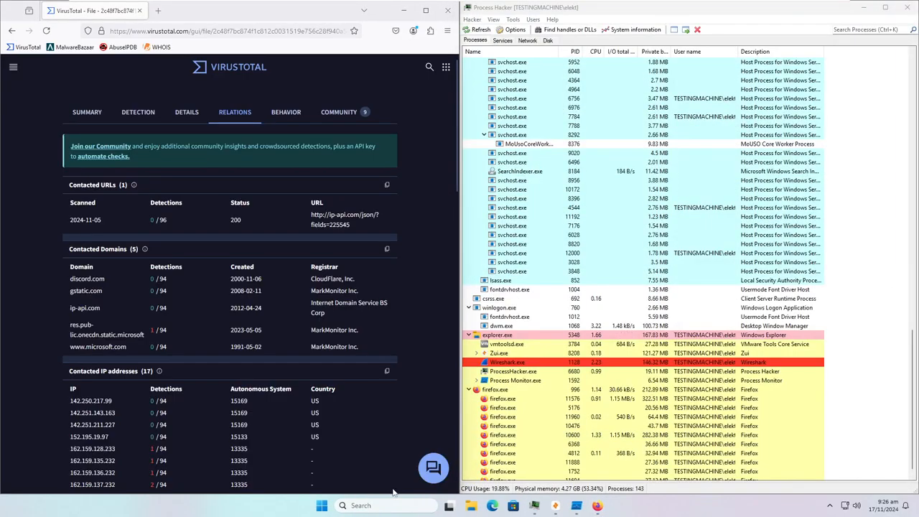
{"action": "right_click", "coordinate": [321, 507]}
- Restart Windows and sign back in by entering the PIN
{"action": "mouse_move", "coordinate": [345, 464]}
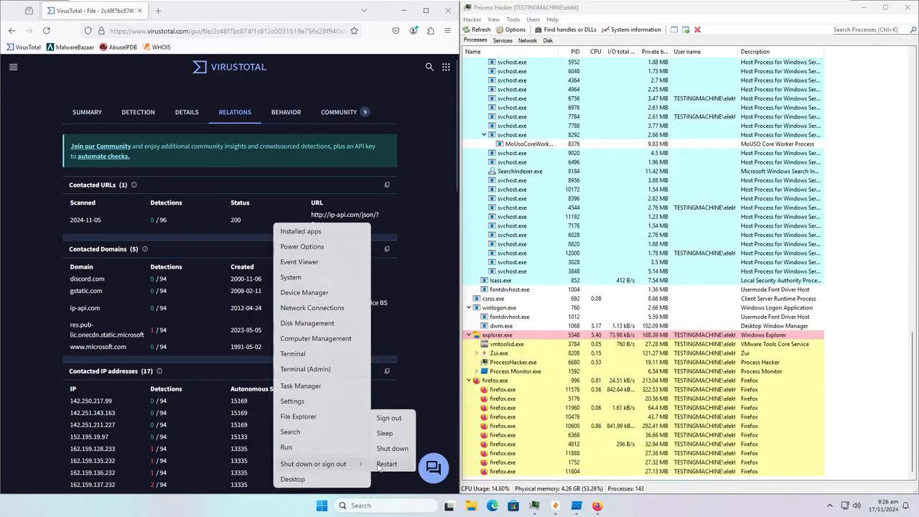
{"action": "left_click", "coordinate": [396, 464]}
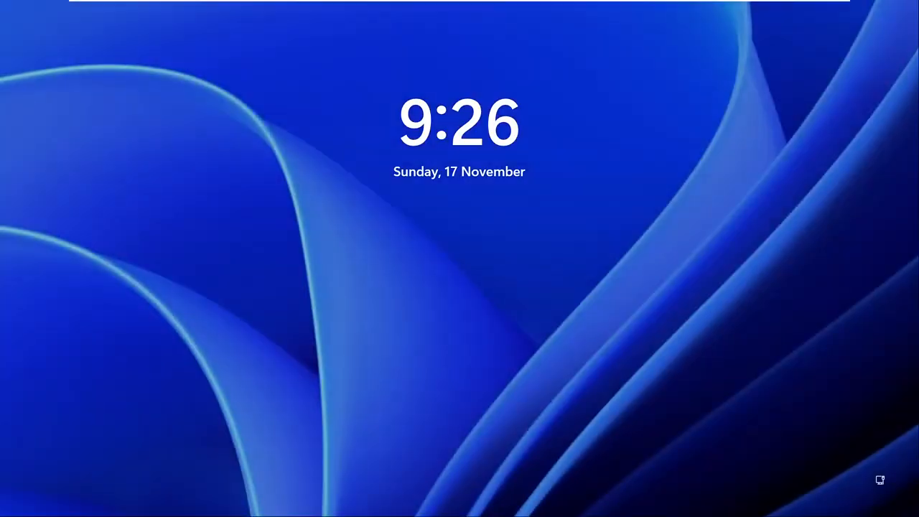
{"action": "left_click", "coordinate": [543, 358]}
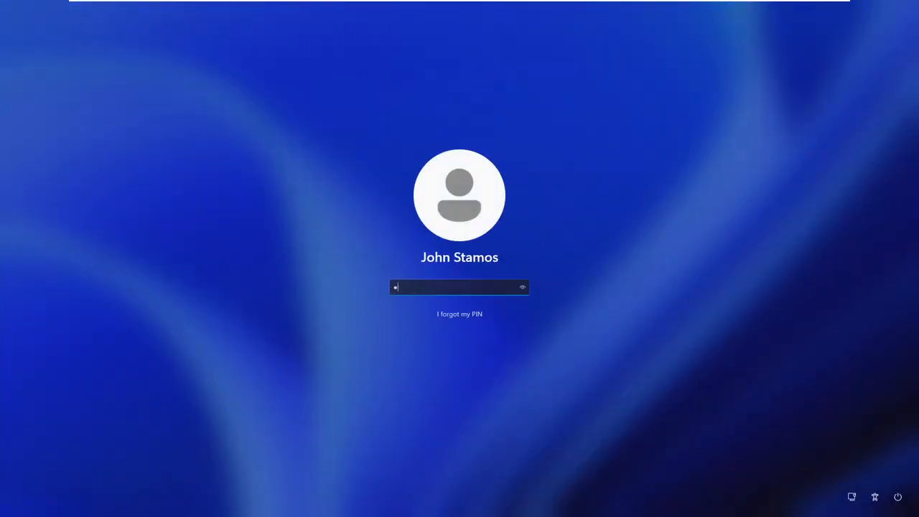
{"action": "type", "text": "4"}
- Launch Process Hacker 2 from the Malware Analysis folder and maximize it
{"action": "double_click", "coordinate": [890, 66]}
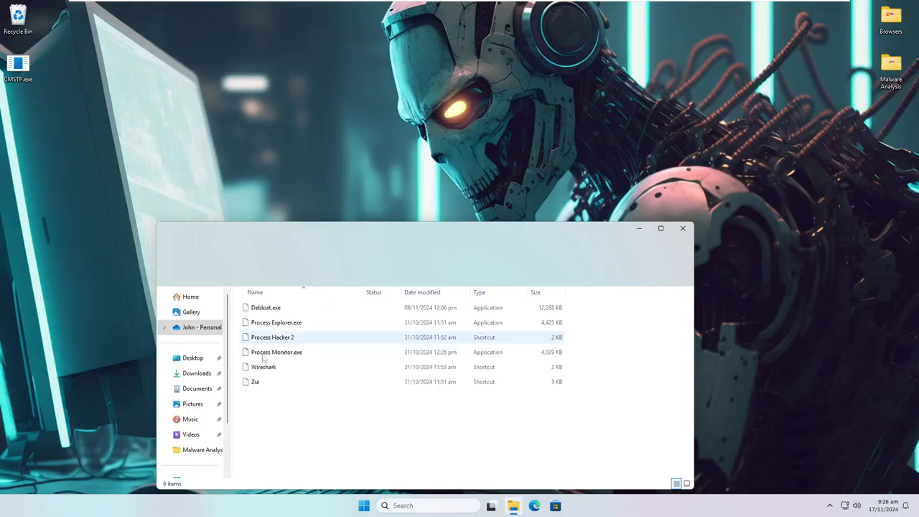
{"action": "left_click", "coordinate": [268, 341]}
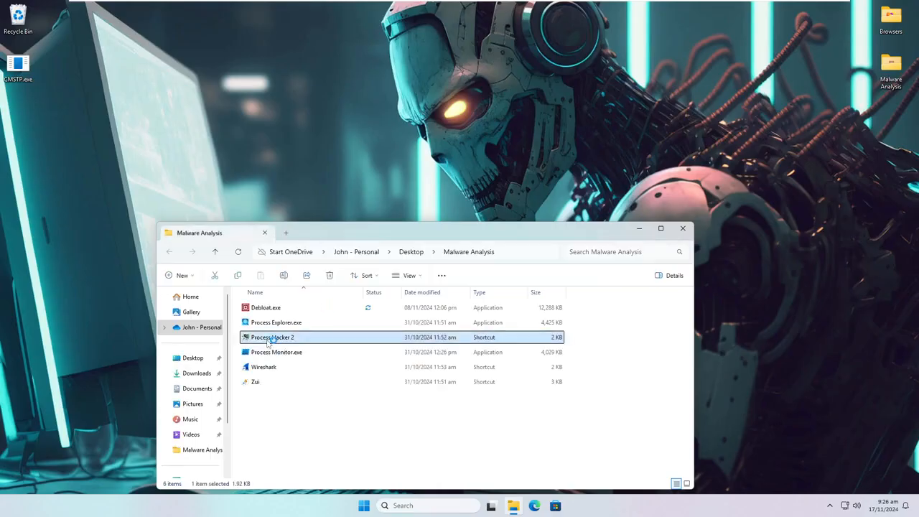
{"action": "left_click", "coordinate": [638, 229]}
{"action": "left_click", "coordinate": [391, 54]}
{"action": "scroll", "coordinate": [473, 249], "scroll_direction": "down", "scroll_amount": 1}
- Open the file location of the malicious .scr process, revealing its Startup folder
{"action": "scroll", "coordinate": [473, 249], "scroll_direction": "down", "scroll_amount": 20}
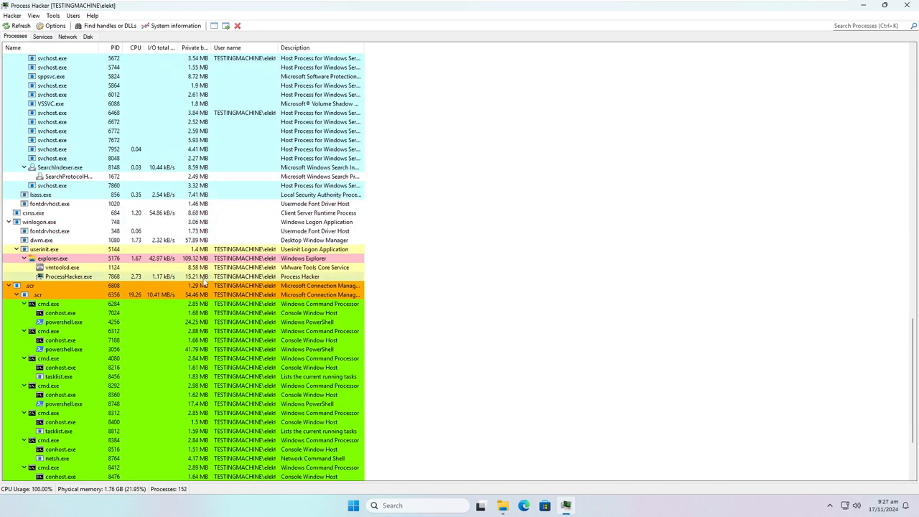
{"action": "scroll", "coordinate": [201, 284], "scroll_direction": "down", "scroll_amount": 4}
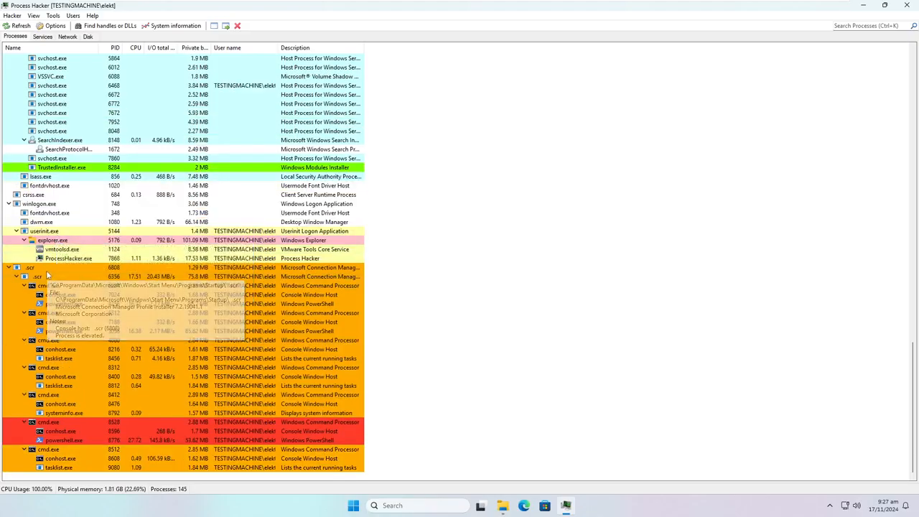
{"action": "mouse_move", "coordinate": [48, 331]}
{"action": "right_click", "coordinate": [29, 371]}
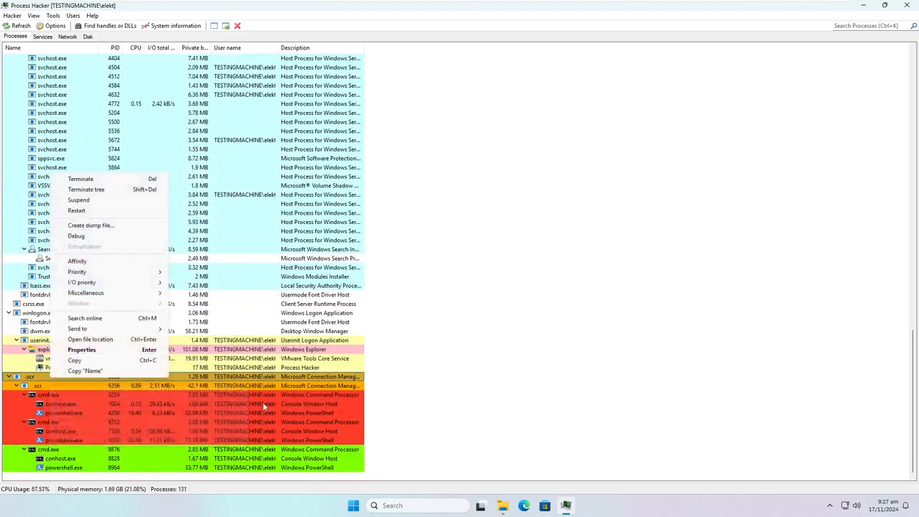
{"action": "left_click", "coordinate": [126, 350]}
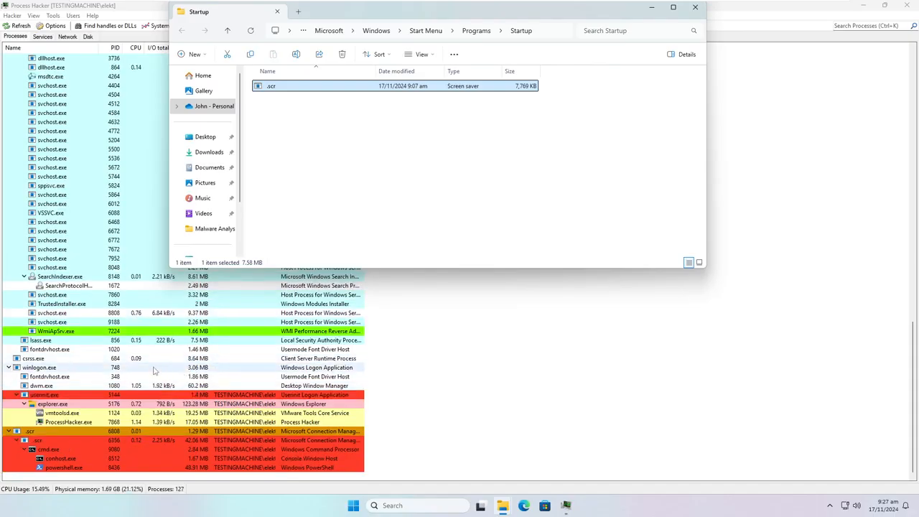
- Move the Startup folder window to the right and bring up Windows search
{"action": "scroll", "coordinate": [85, 444], "scroll_direction": "up", "scroll_amount": 20}
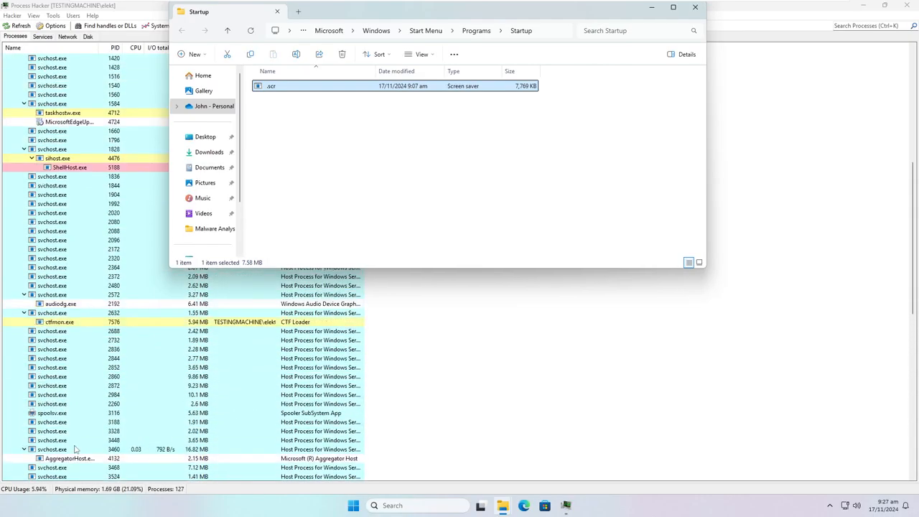
{"action": "scroll", "coordinate": [87, 428], "scroll_direction": "down", "scroll_amount": 20}
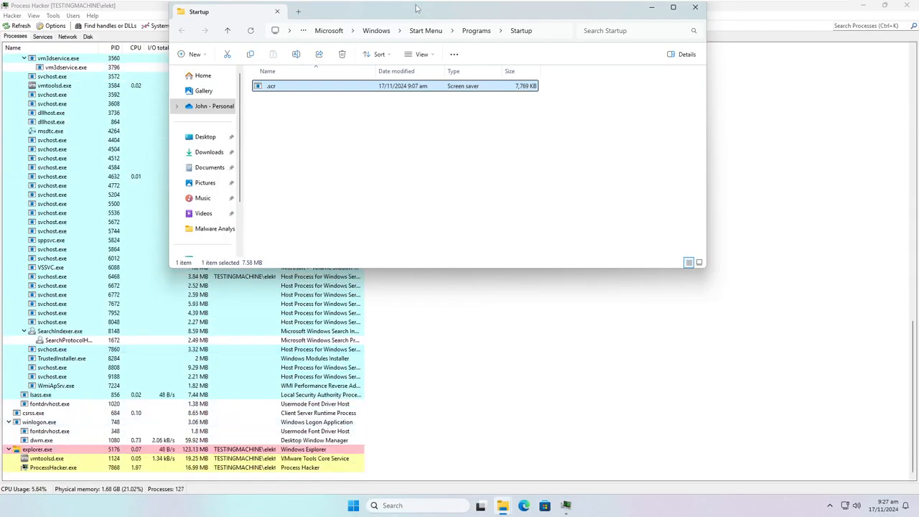
{"action": "left_click_drag", "start_coordinate": [416, 8], "coordinate": [704, 41]}
{"action": "left_click", "coordinate": [402, 505]}
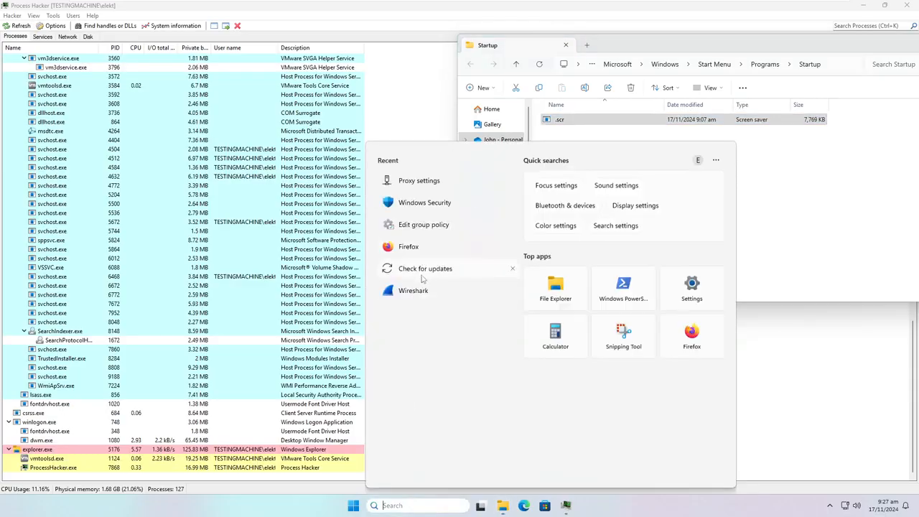
- Launch Firefox and try the VirusTotal shortcut, which fails with Server Not Found
{"action": "left_click", "coordinate": [406, 248]}
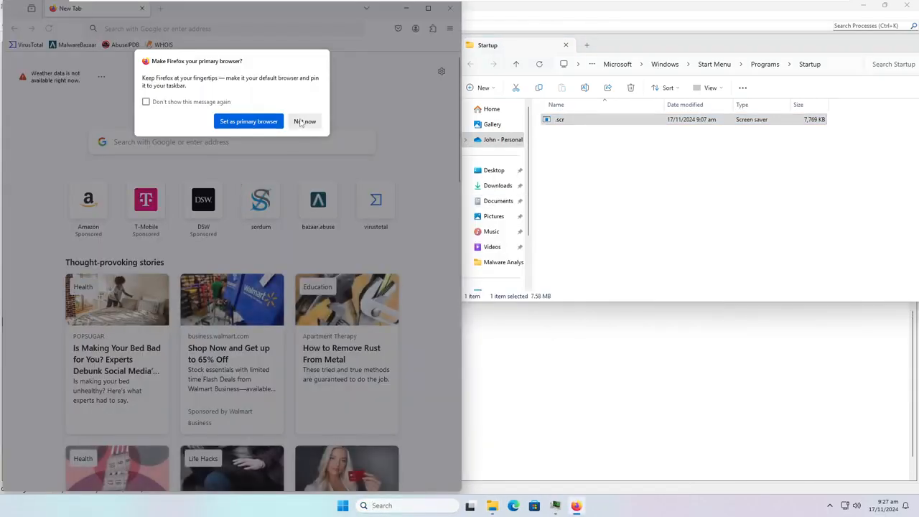
{"action": "left_click", "coordinate": [302, 122]}
{"action": "left_click", "coordinate": [395, 222]}
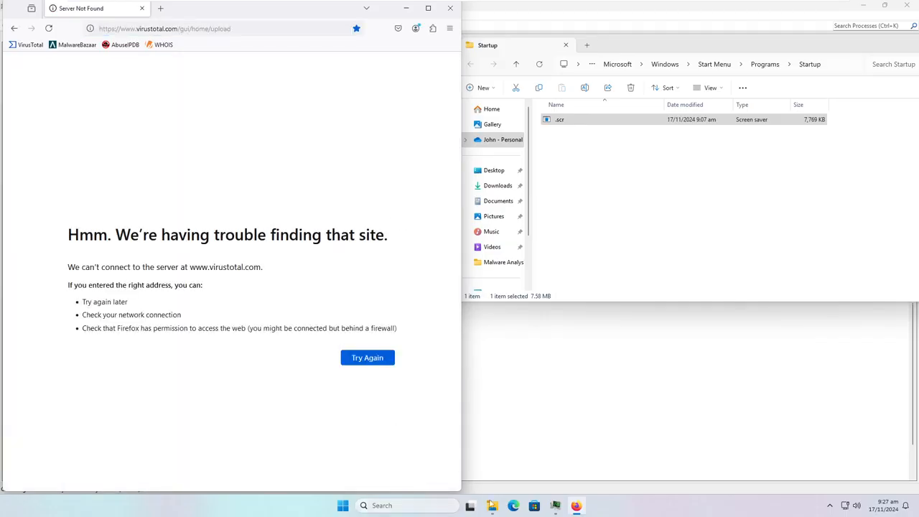
- Open and close Edge, then bring the Startup and Malware Analysis folder windows forward
{"action": "left_click", "coordinate": [513, 506]}
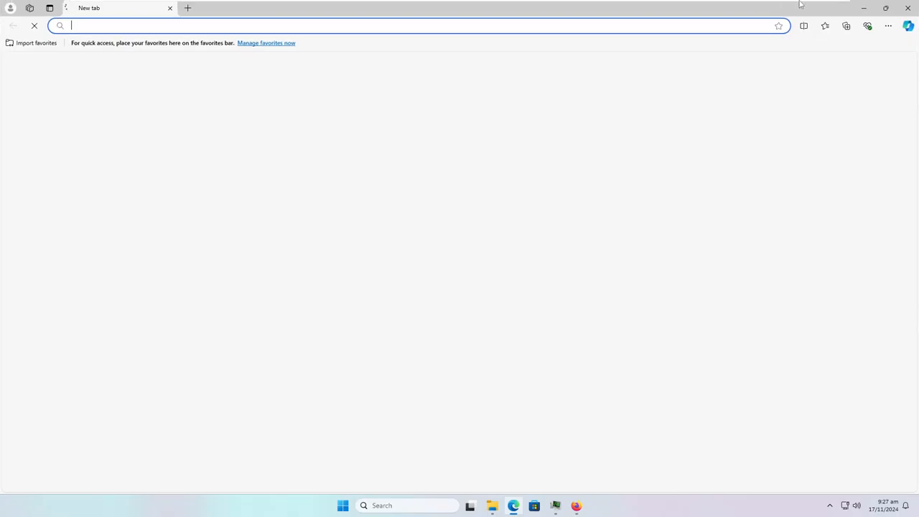
{"action": "left_click", "coordinate": [909, 7]}
{"action": "mouse_move", "coordinate": [490, 509]}
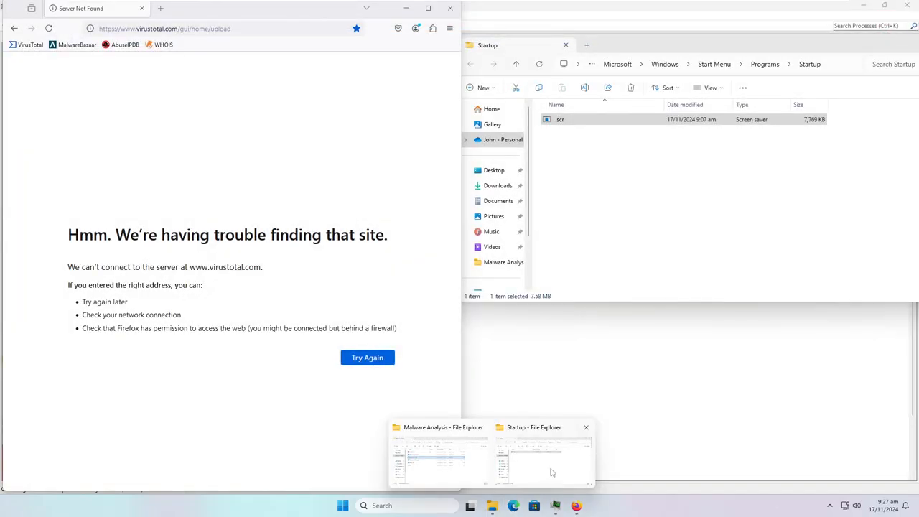
{"action": "left_click", "coordinate": [553, 473]}
{"action": "left_click", "coordinate": [448, 460]}
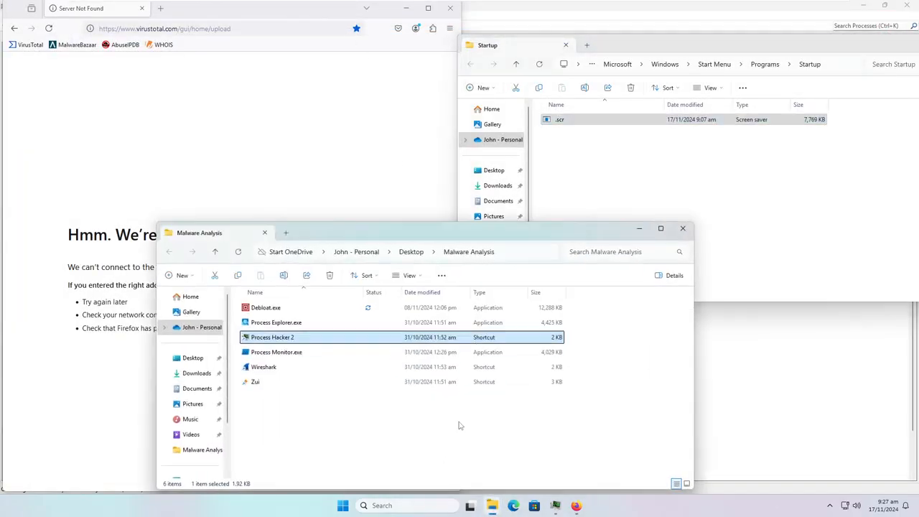
- Navigate the Explorer window to C:\Windows\System32\Drivers\etc
{"action": "left_click_drag", "start_coordinate": [399, 245], "coordinate": [573, 224]}
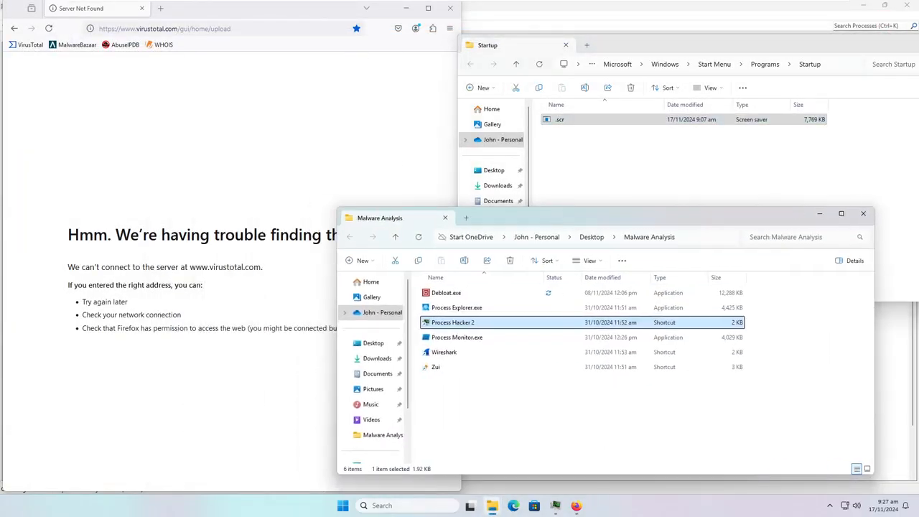
{"action": "left_click", "coordinate": [694, 240]}
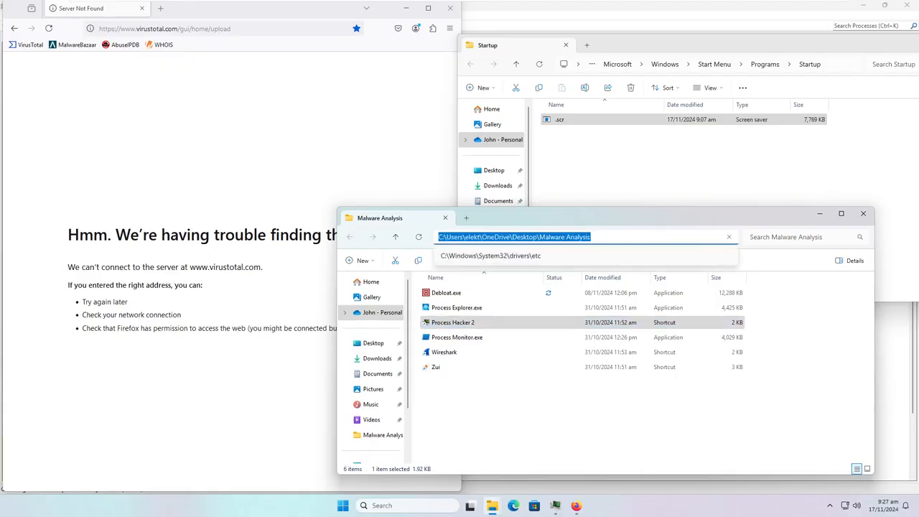
{"action": "type", "text": "C:"}
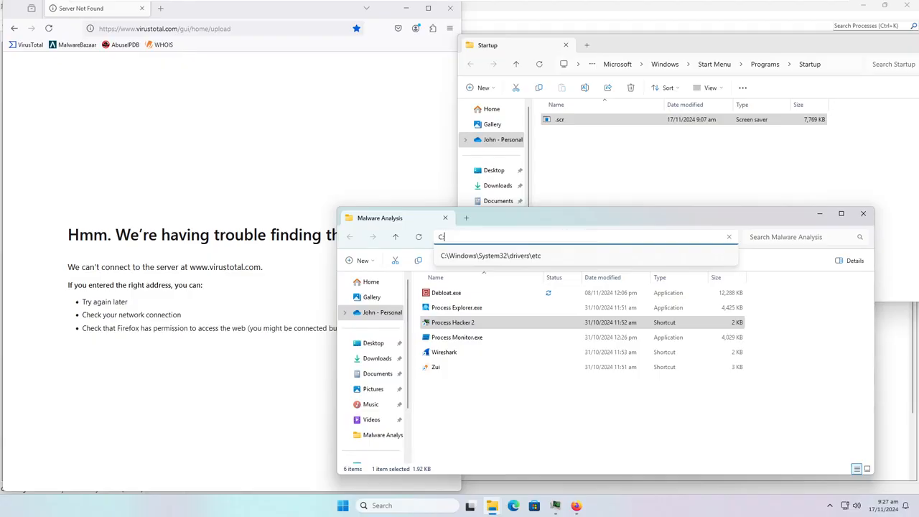
{"action": "type", "text": "\\Windows\\Sy"}
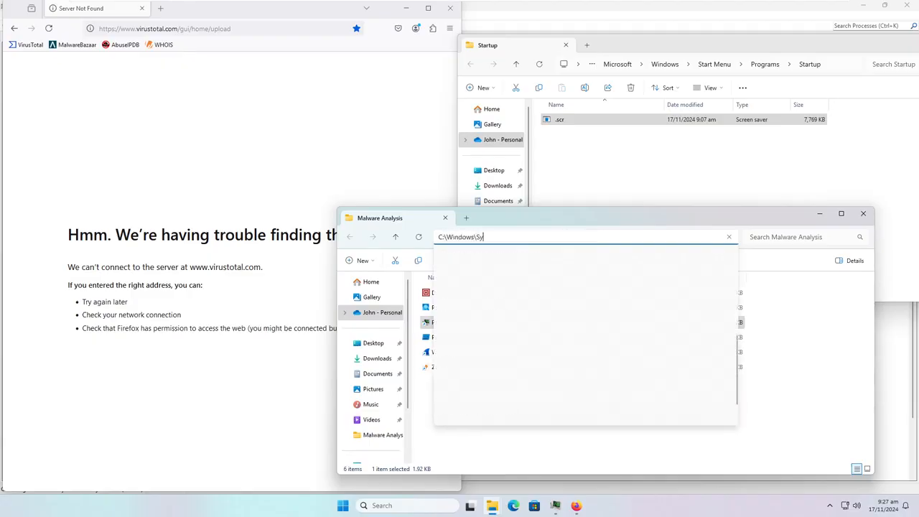
{"action": "type", "text": "stem32\\Driver"}
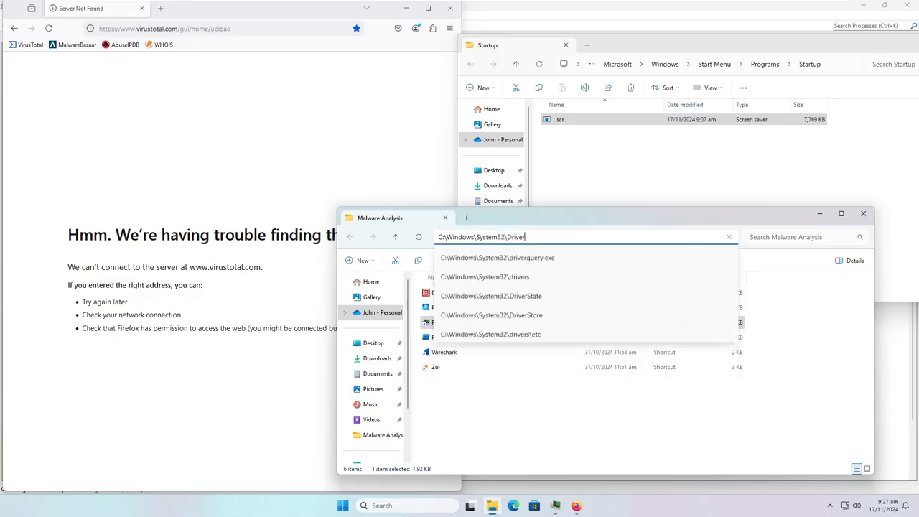
{"action": "type", "text": "s\\etc"}
{"action": "key", "text": "Return"}
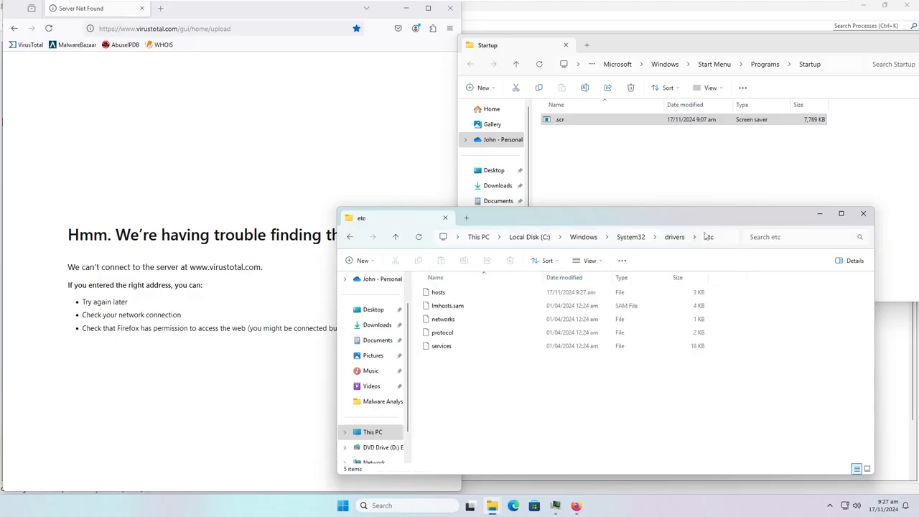
- Minimize Process Hacker and Firefox to uncover the desktop beside the etc folder
{"action": "left_click", "coordinate": [858, 12]}
{"action": "left_click", "coordinate": [862, 5]}
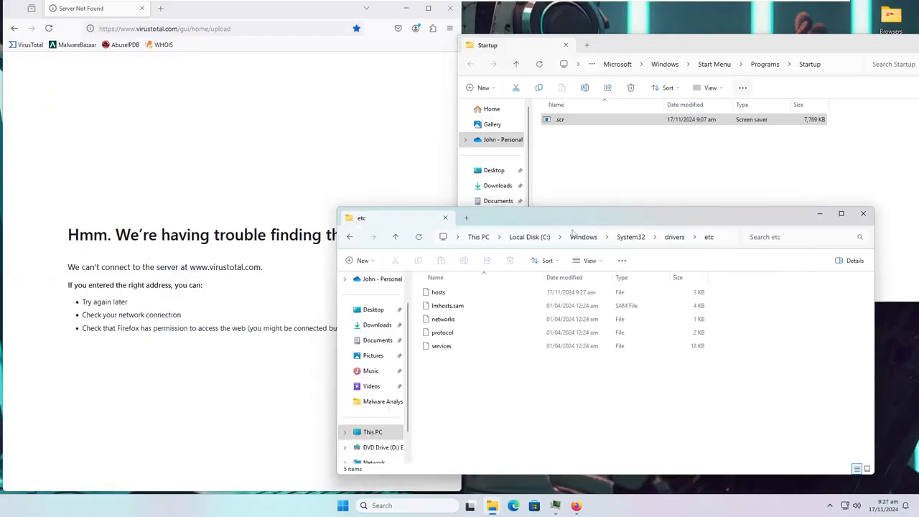
{"action": "left_click", "coordinate": [405, 8]}
{"action": "left_click_drag", "start_coordinate": [508, 211], "coordinate": [523, 211]}
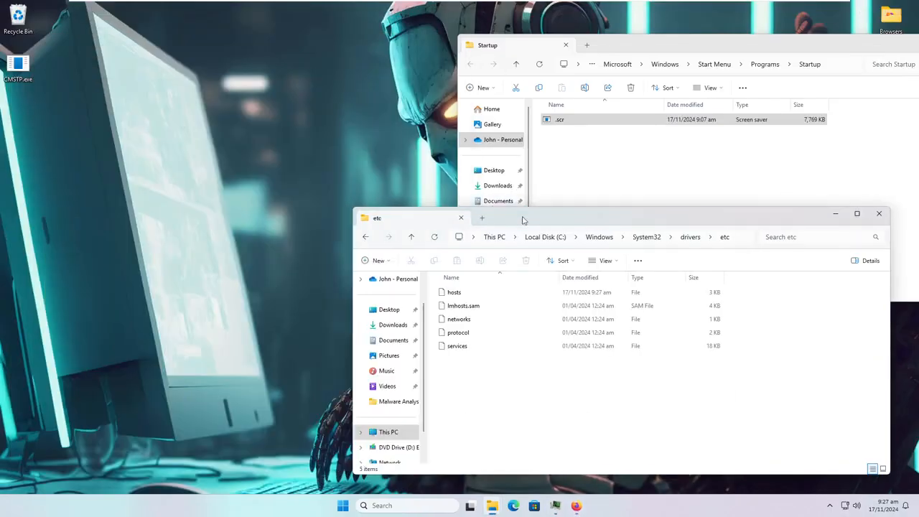
- Move the hosts file from etc onto the desktop, approve the move, and open it
{"action": "left_click", "coordinate": [454, 292]}
{"action": "key", "text": "F2"}
{"action": "left_click_drag", "start_coordinate": [363, 296], "coordinate": [455, 293]}
{"action": "left_click_drag", "start_coordinate": [455, 293], "coordinate": [20, 109]}
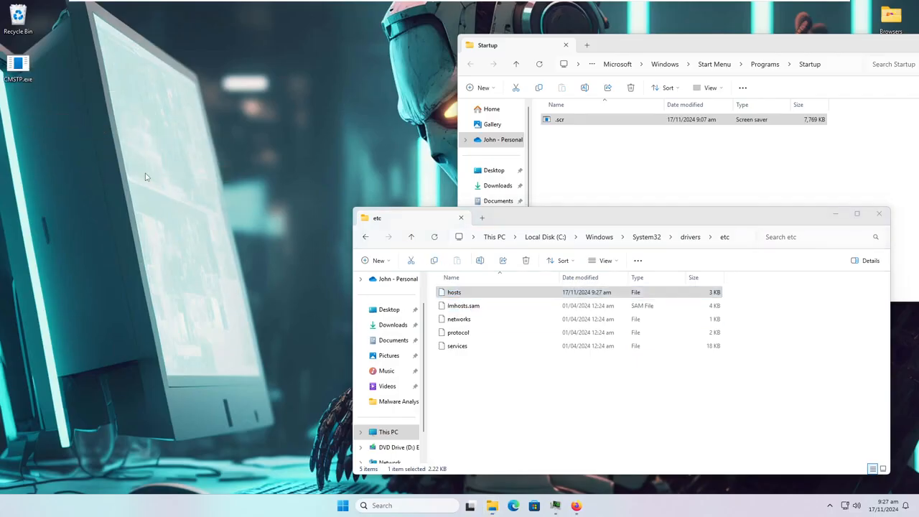
{"action": "left_click", "coordinate": [201, 190]}
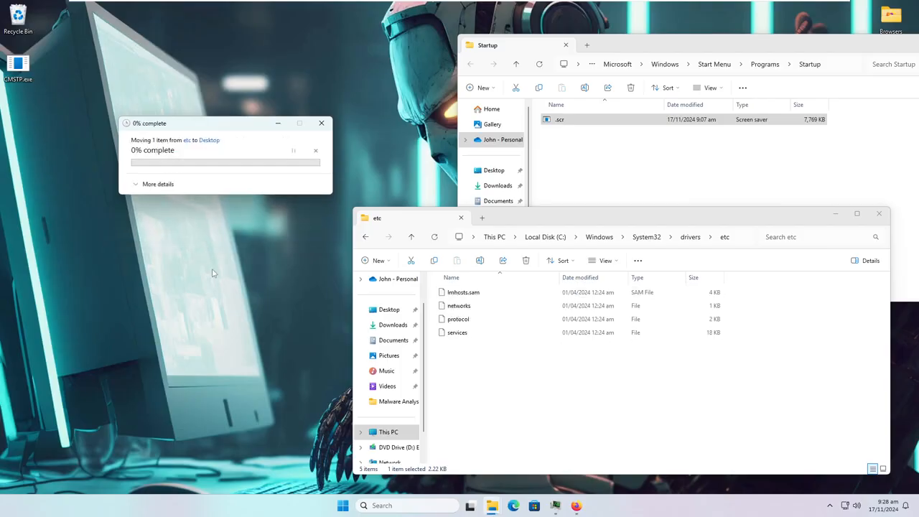
{"action": "double_click", "coordinate": [19, 116]}
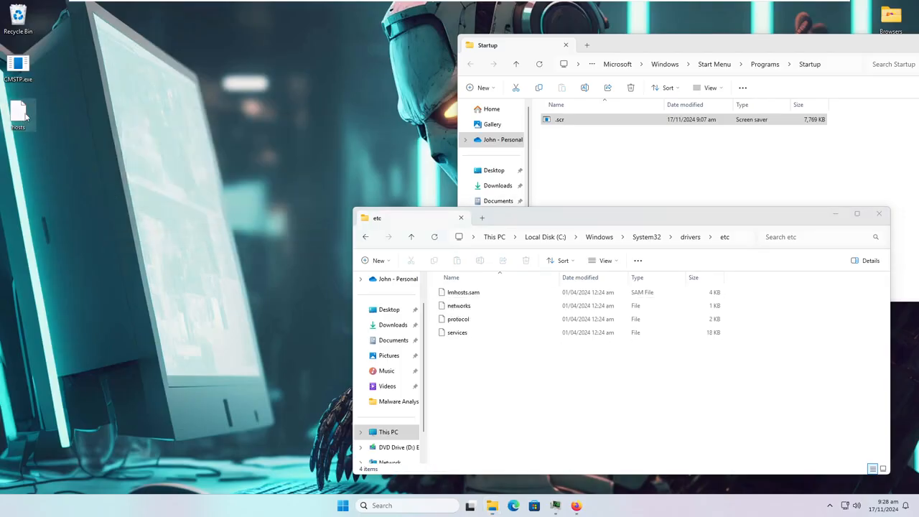
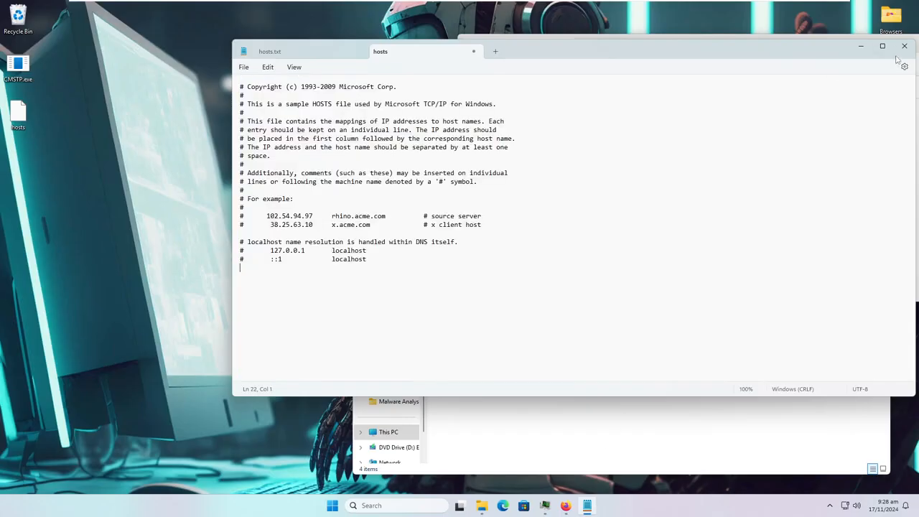
- Save the cleaned hosts text, now holding only the default comments, to the Desktop as hosts.txt
{"action": "key", "text": "ctrl+s"}
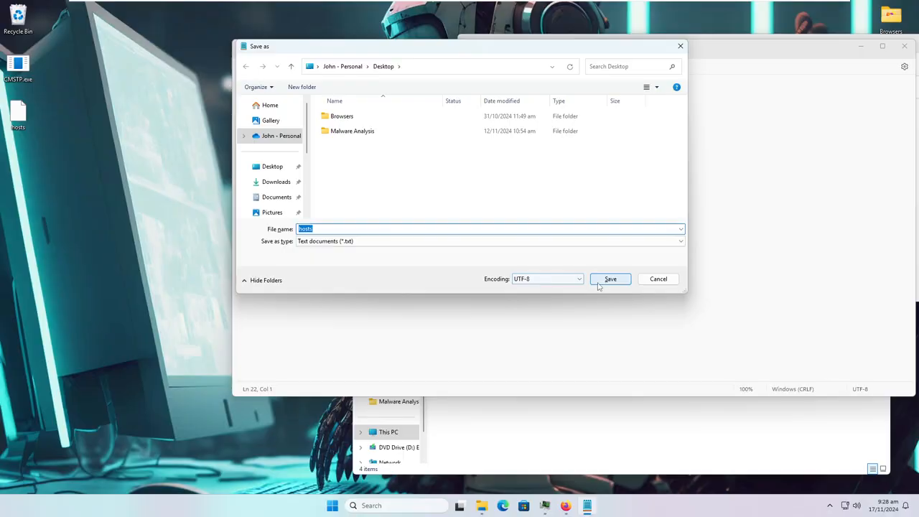
{"action": "left_click", "coordinate": [643, 281]}
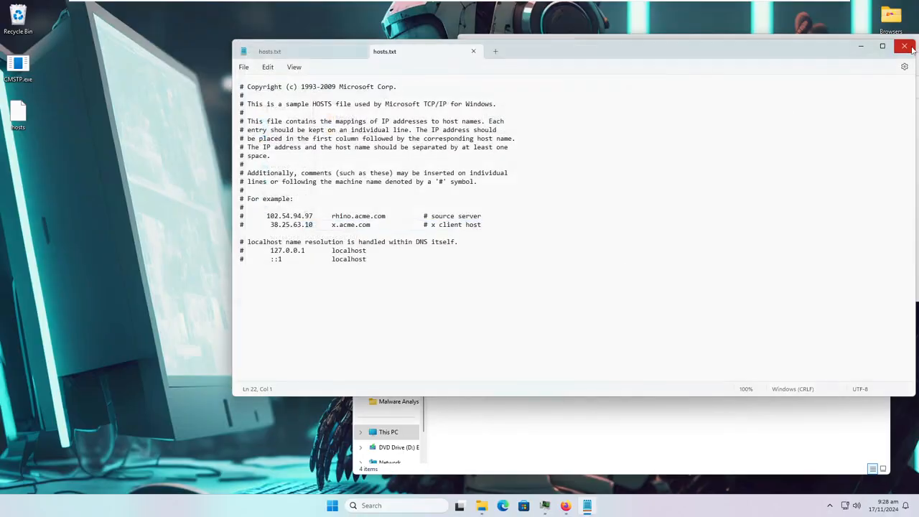
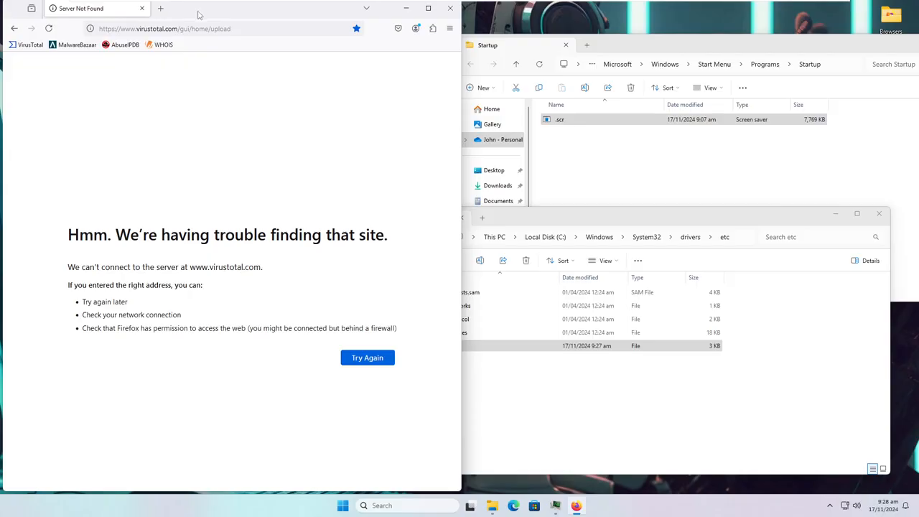
- Open the etc hosts file in Notepad, confirm virustotal.com maps to 0.0.0.0, then close it
{"action": "left_click_drag", "start_coordinate": [198, 11], "coordinate": [273, 36]}
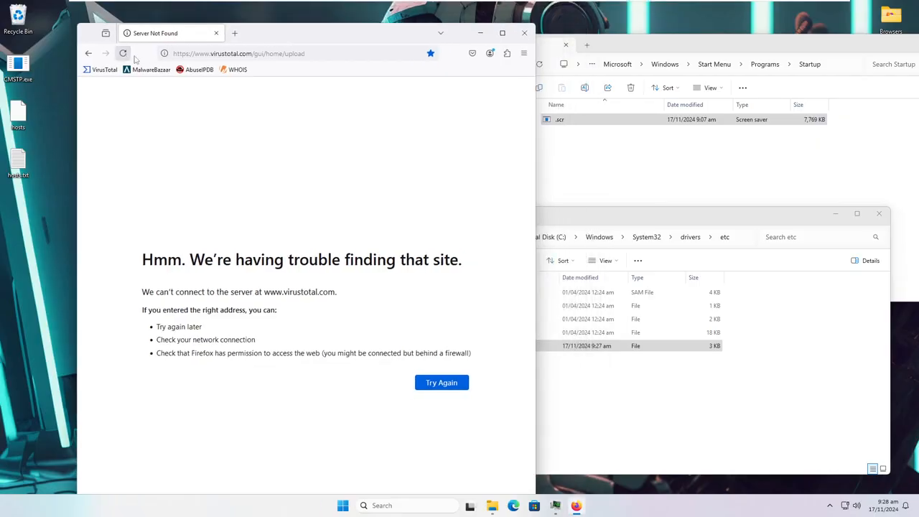
{"action": "key", "text": "super+Left"}
{"action": "double_click", "coordinate": [467, 345]}
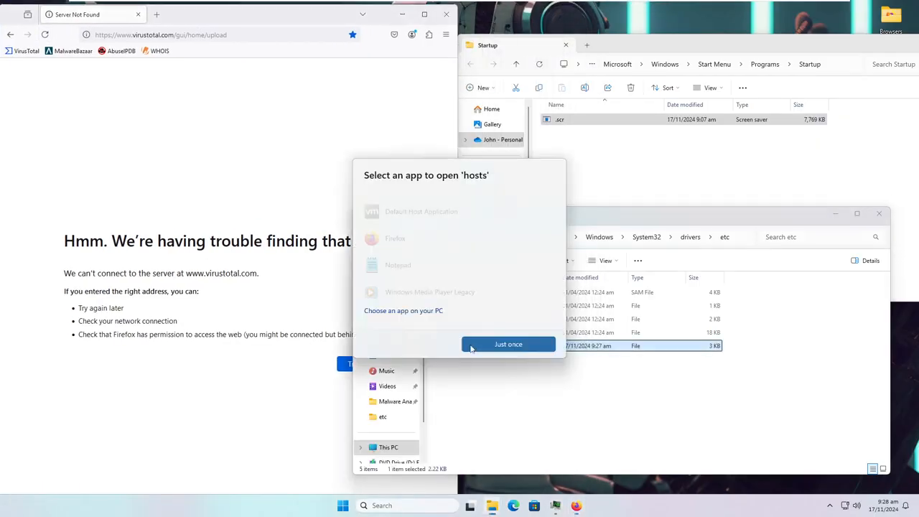
{"action": "double_click", "coordinate": [439, 257]}
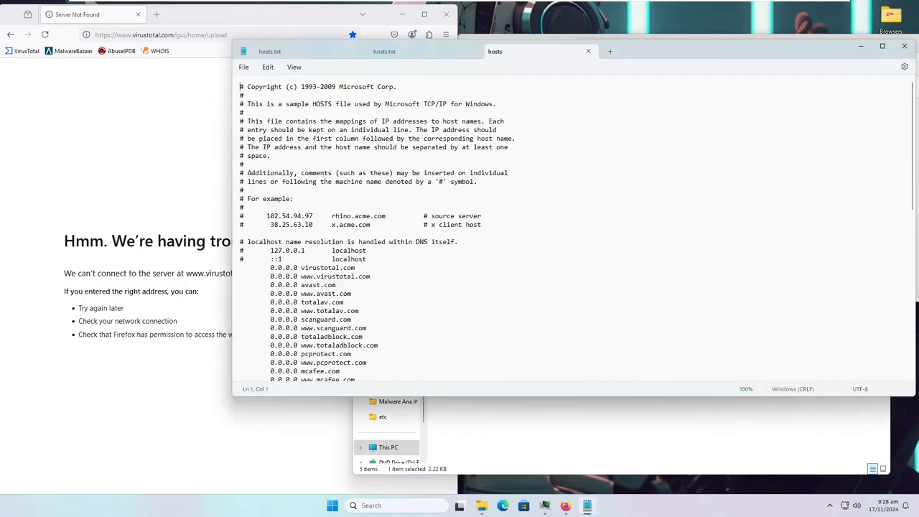
{"action": "left_click", "coordinate": [903, 46]}
{"action": "left_click", "coordinate": [402, 14]}
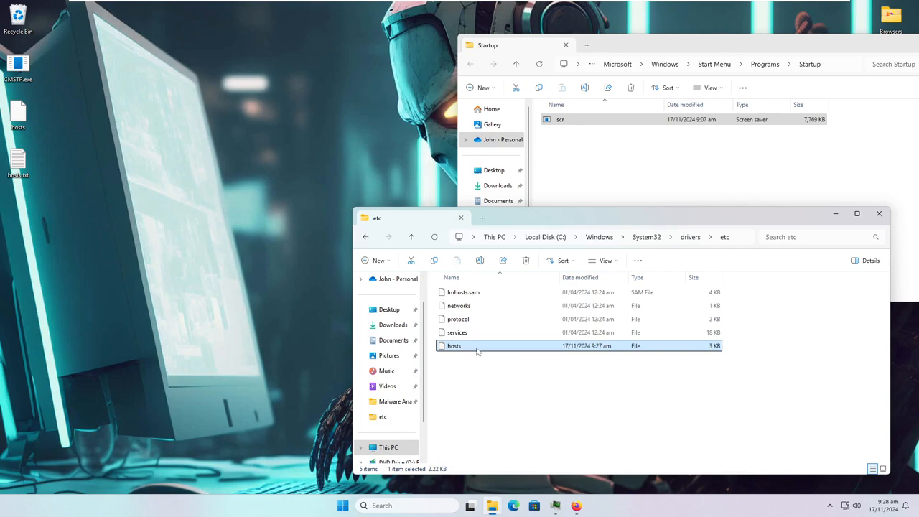
- Delete the malicious hosts file from etc with administrator permission, then open the Desktop hosts.txt in Notepad
{"action": "key", "text": "Delete"}
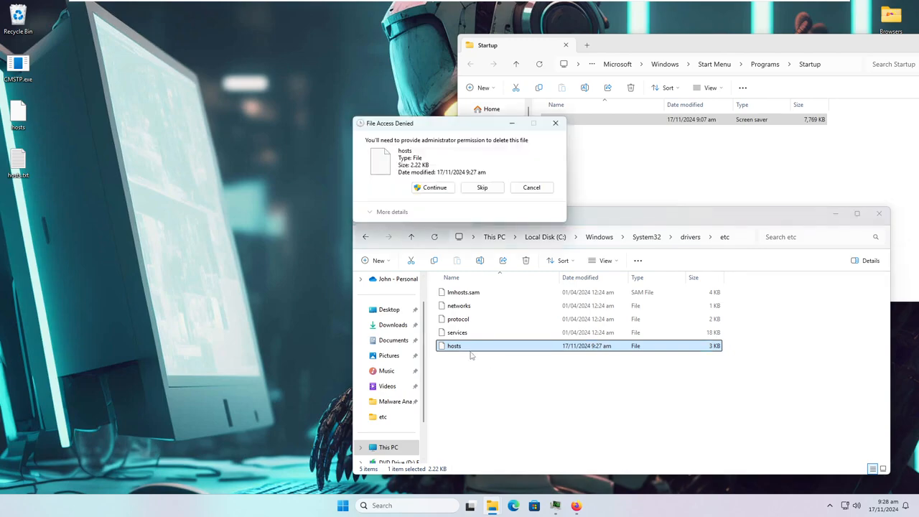
{"action": "left_click", "coordinate": [433, 189]}
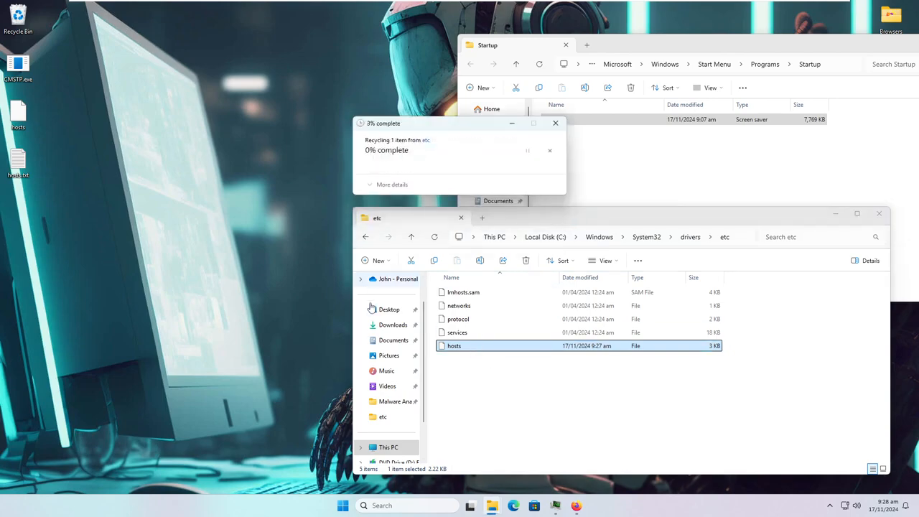
{"action": "right_click", "coordinate": [15, 159]}
{"action": "left_click", "coordinate": [32, 195]}
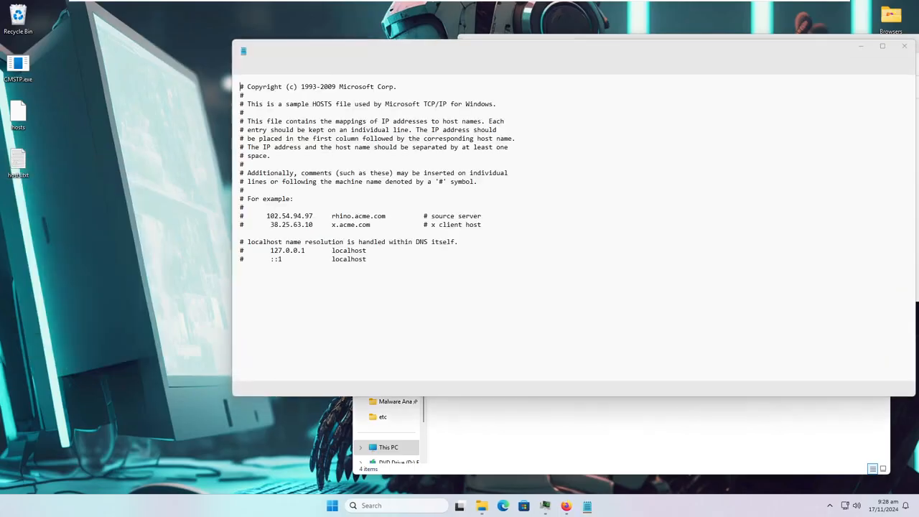
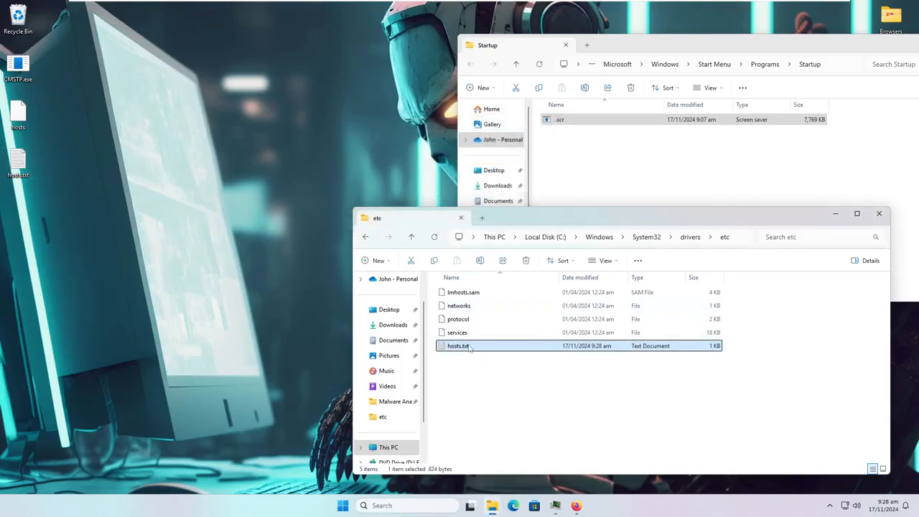
- Start renaming hosts.txt in the etc folder, triggering the administrator permission prompt
{"action": "right_click", "coordinate": [470, 347]}
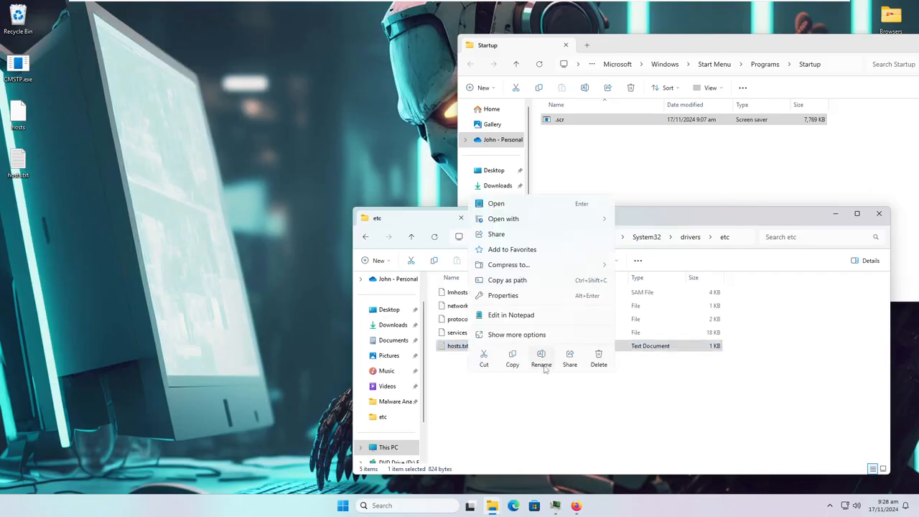
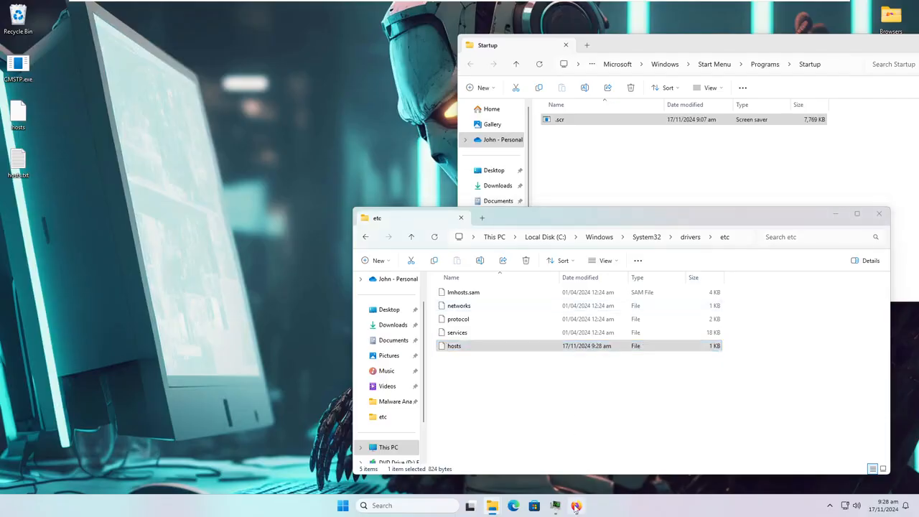
- With hosts confirmed in the etc folder, launch Firefox from the taskbar for VirusTotal
{"action": "left_click", "coordinate": [576, 506]}
- Reload VirusTotal and drag the .scr file from the Startup folder onto it for scanning
{"action": "left_click", "coordinate": [43, 34]}
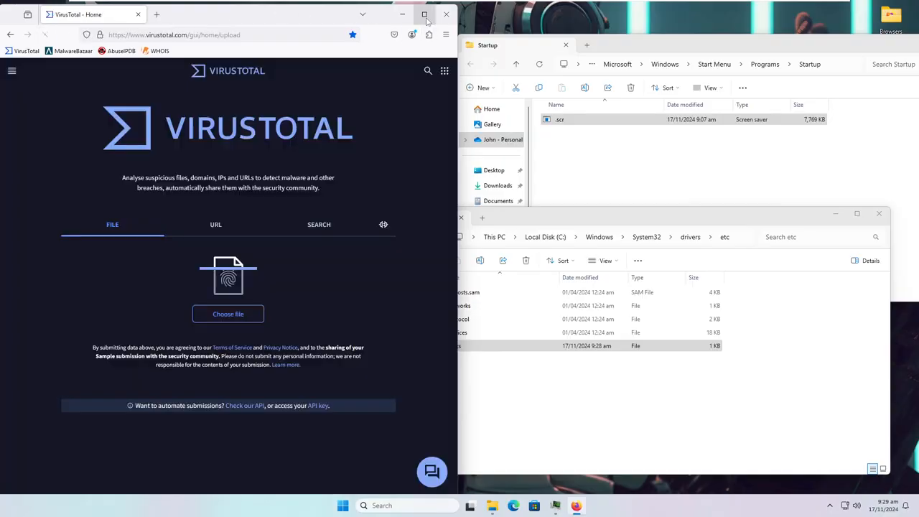
{"action": "left_click_drag", "start_coordinate": [295, 17], "coordinate": [456, 51]}
{"action": "mouse_move", "coordinate": [494, 507]}
{"action": "left_click", "coordinate": [512, 437]}
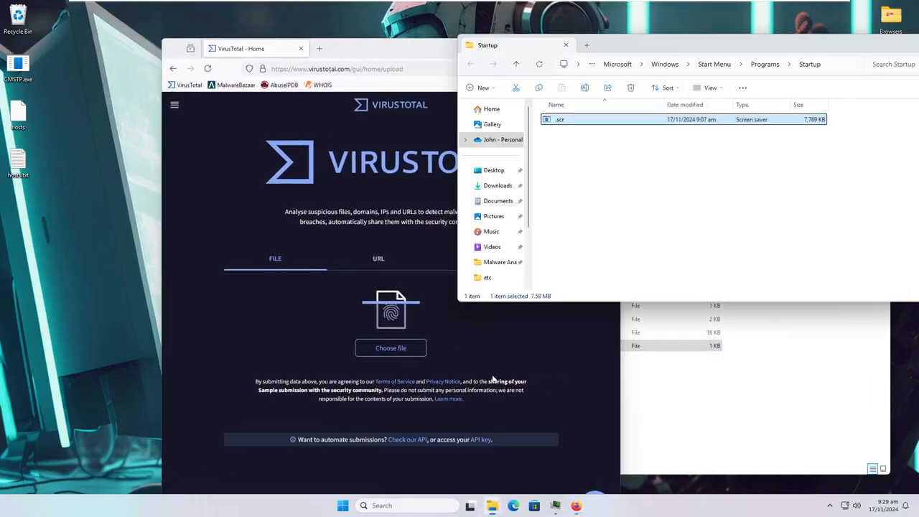
{"action": "left_click_drag", "start_coordinate": [574, 121], "coordinate": [391, 287]}
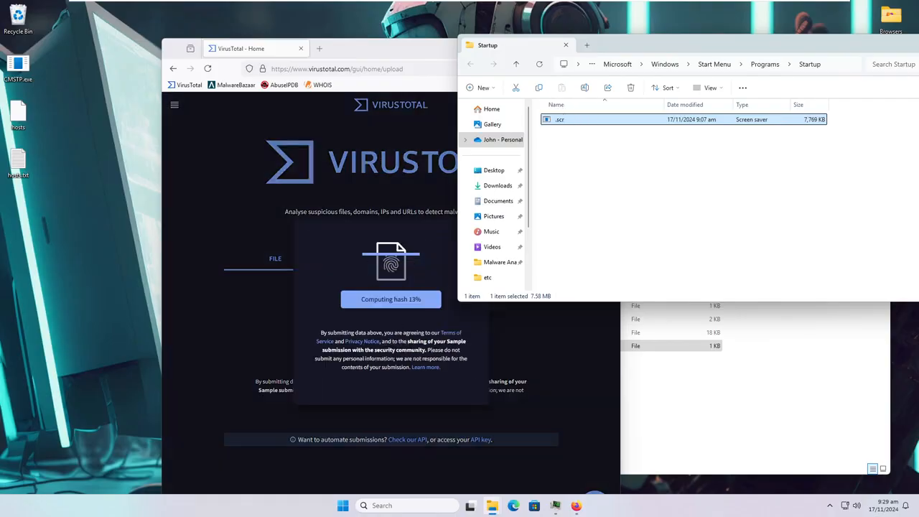
- Review the 48/73 malicious detection and Community tab, then close Firefox and return to etc
{"action": "left_click", "coordinate": [381, 57]}
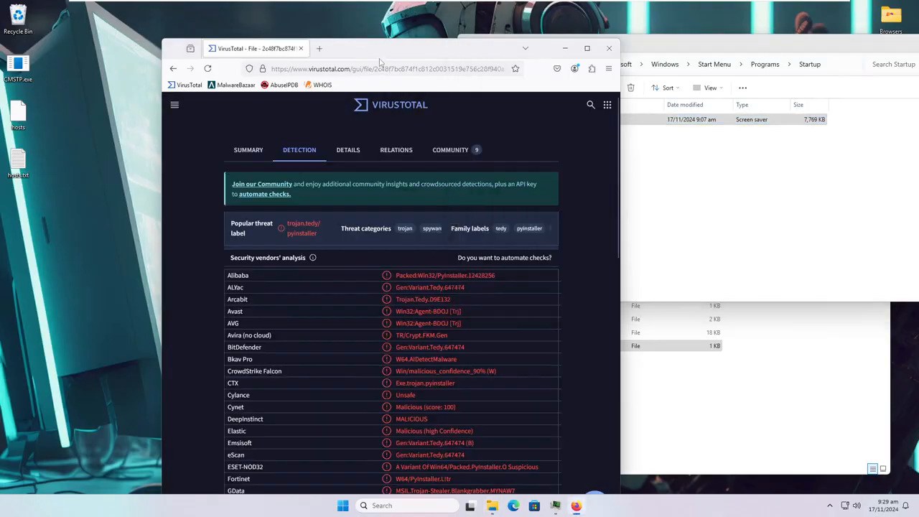
{"action": "left_click", "coordinate": [587, 48]}
{"action": "scroll", "coordinate": [374, 251], "scroll_direction": "down", "scroll_amount": 6}
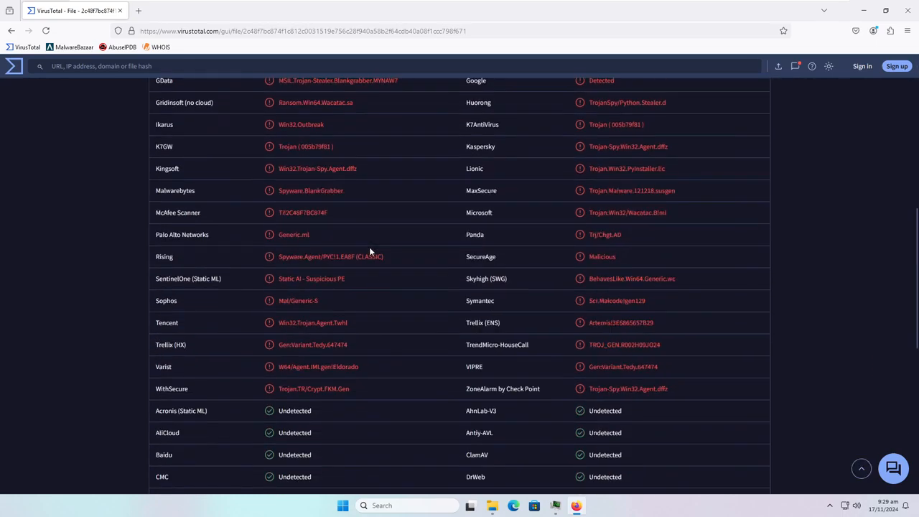
{"action": "scroll", "coordinate": [368, 247], "scroll_direction": "up", "scroll_amount": 6}
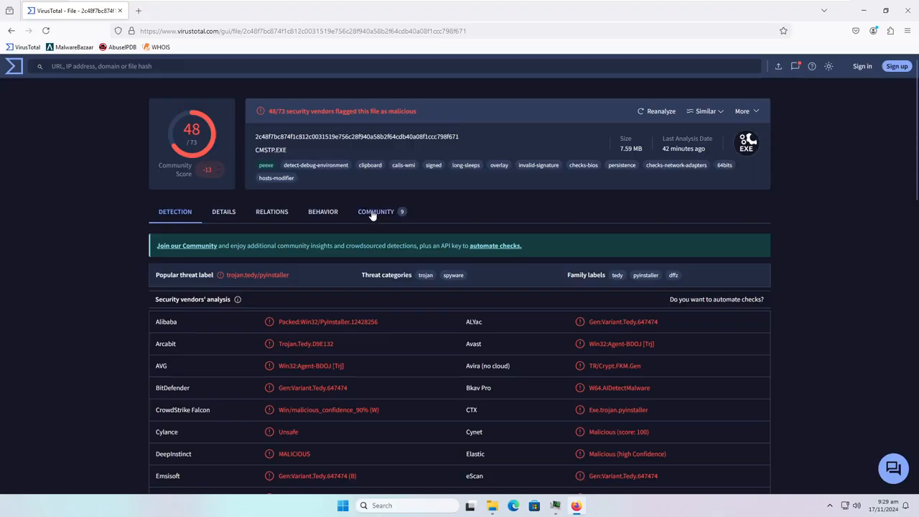
{"action": "left_click", "coordinate": [373, 213]}
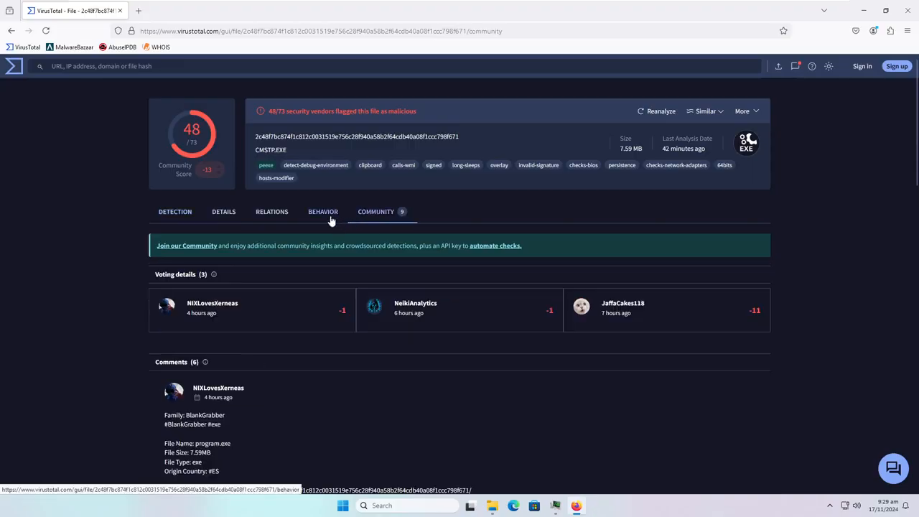
{"action": "left_click", "coordinate": [906, 10]}
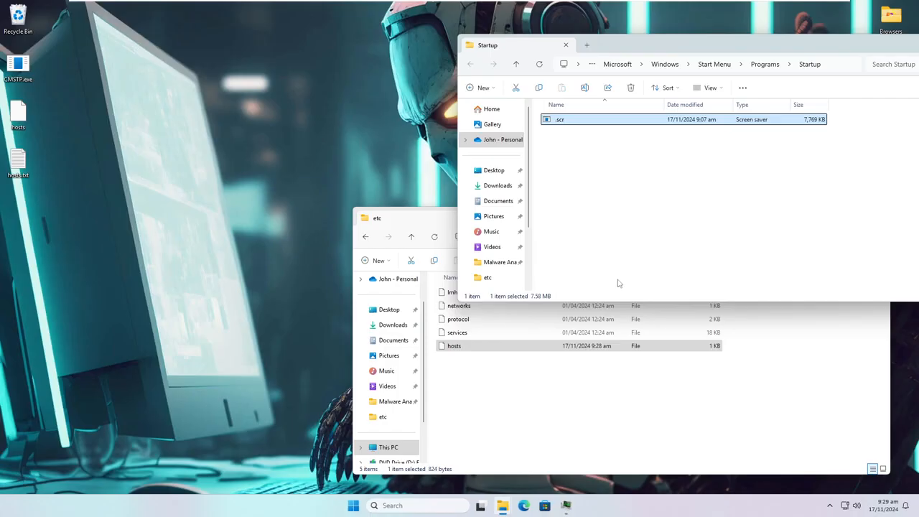
{"action": "left_click", "coordinate": [479, 420]}
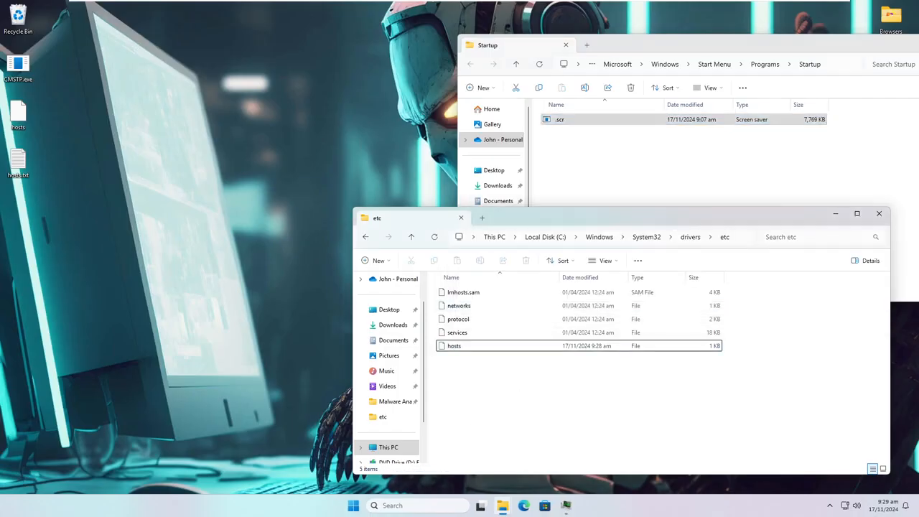